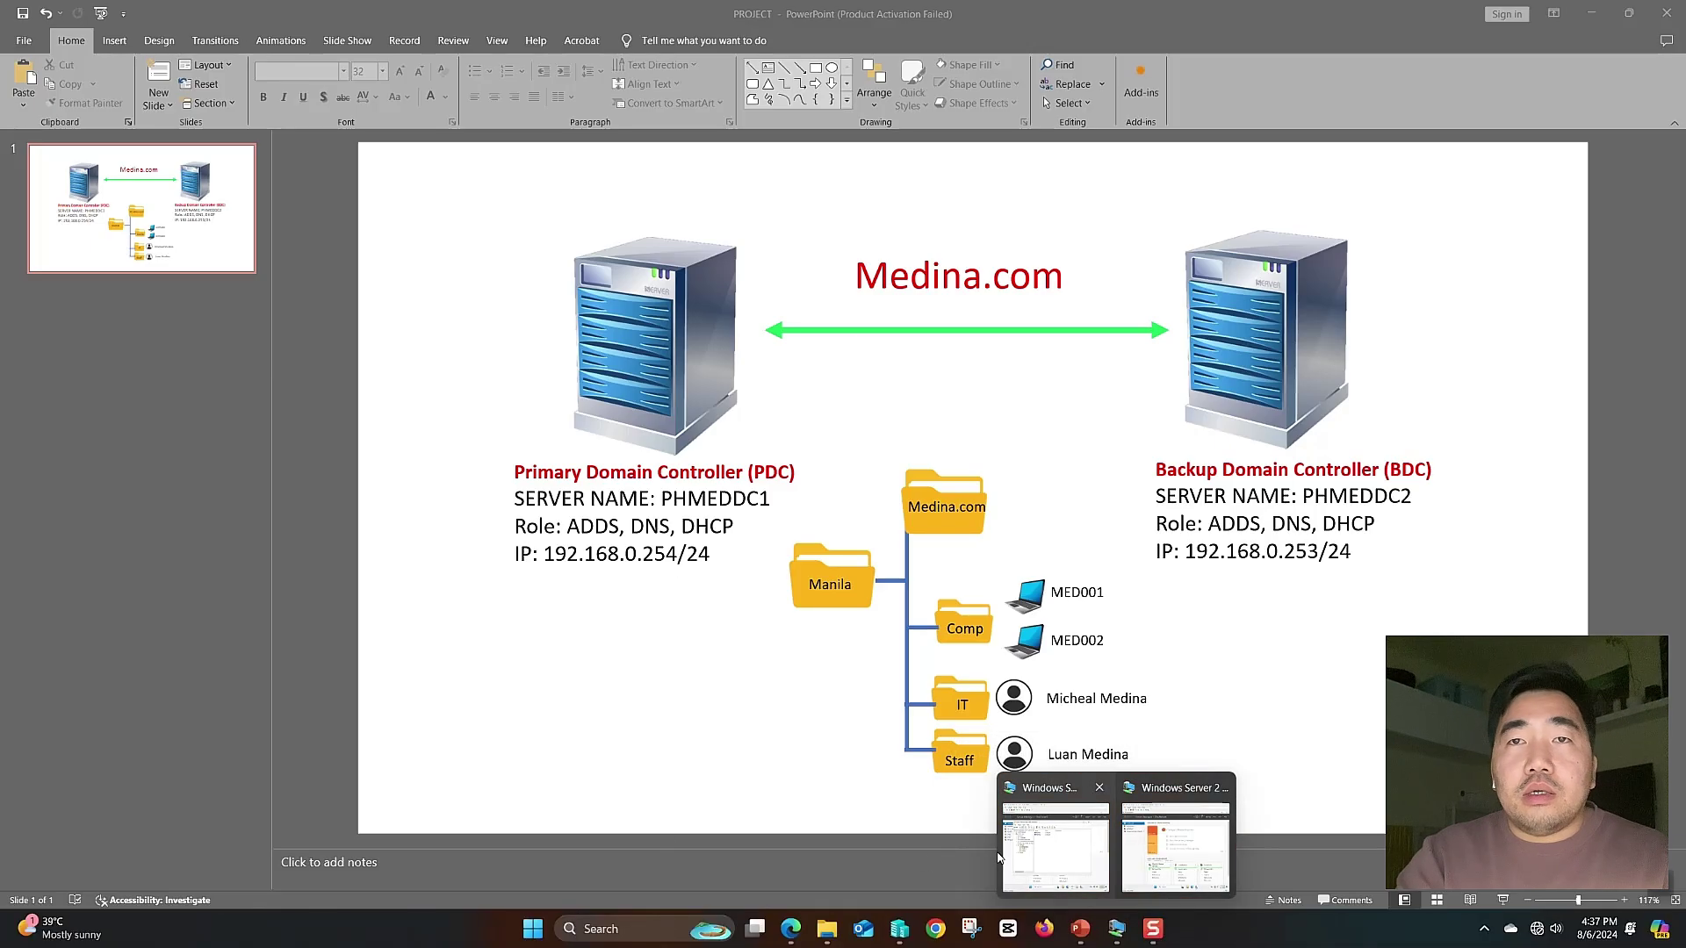
# Bring the Server 1 VM forward and reopen Active Directory Users and Computers
pyautogui.moveTo(1071, 850)
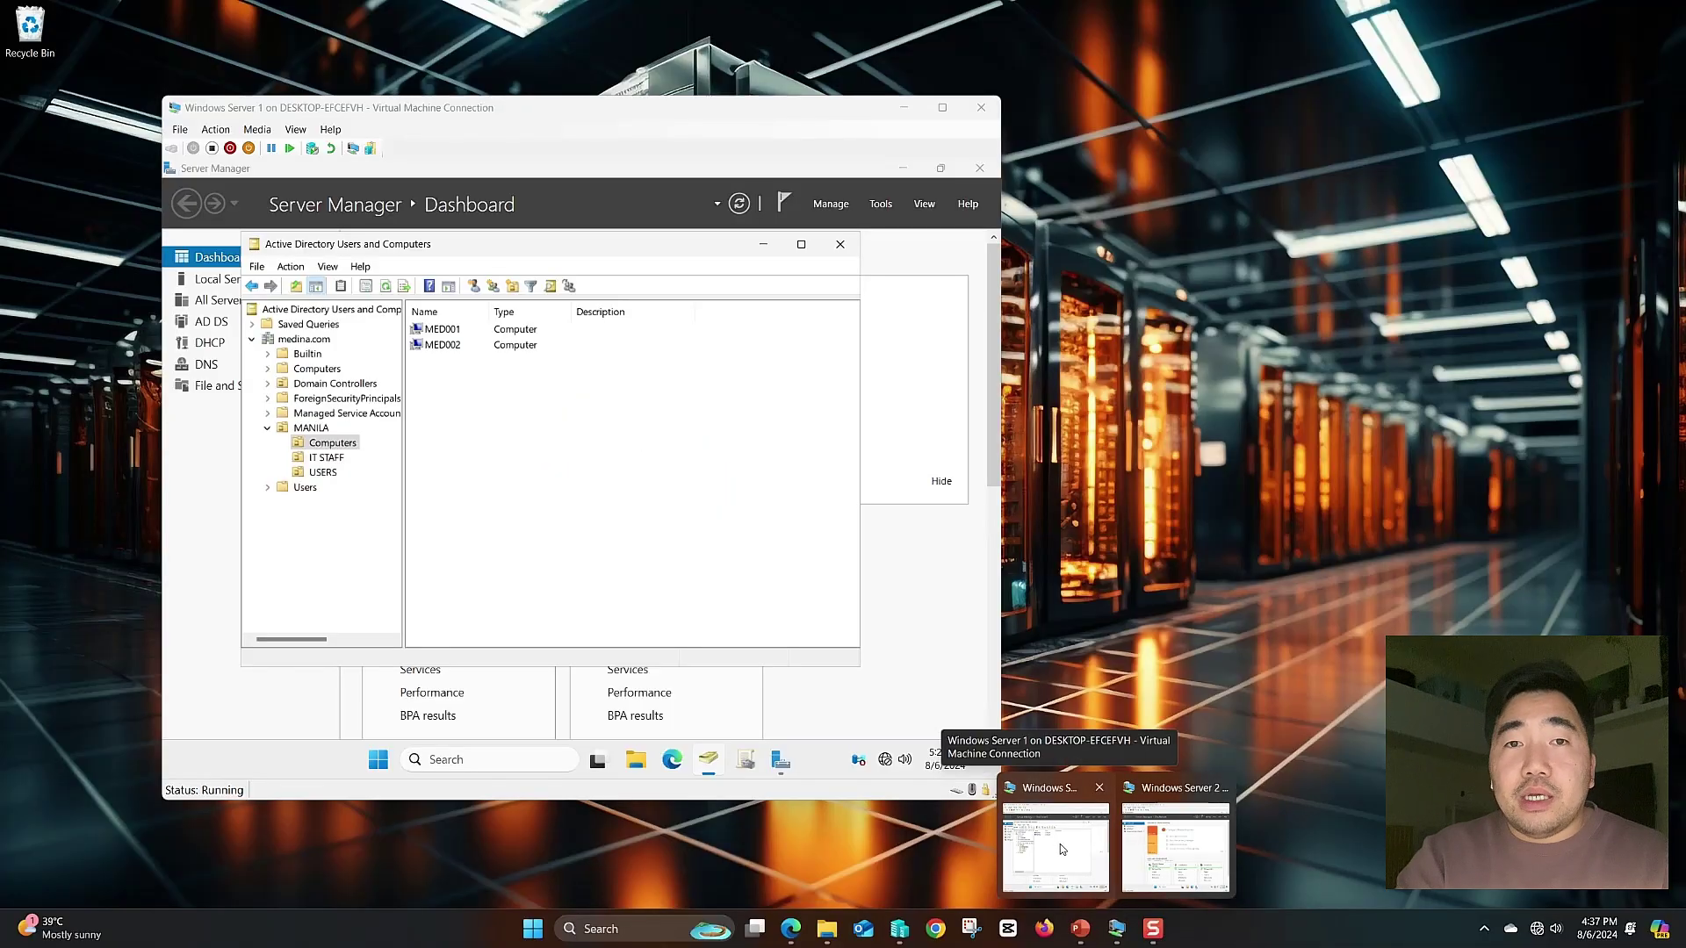
pyautogui.click(1061, 845)
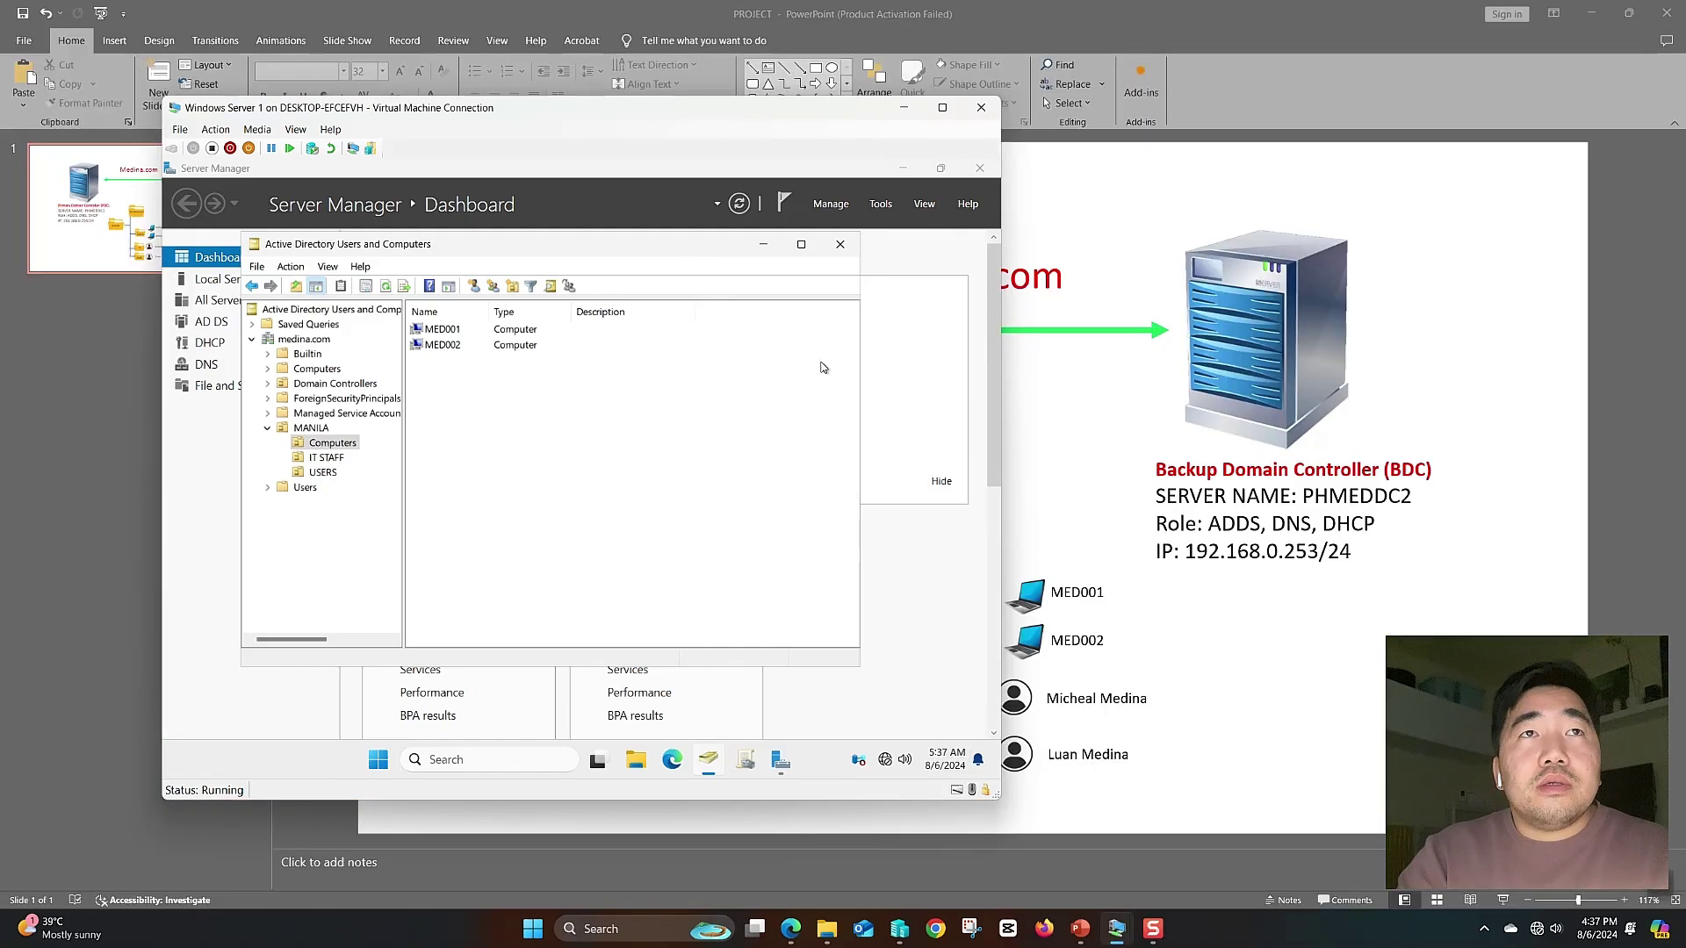
pyautogui.click(839, 245)
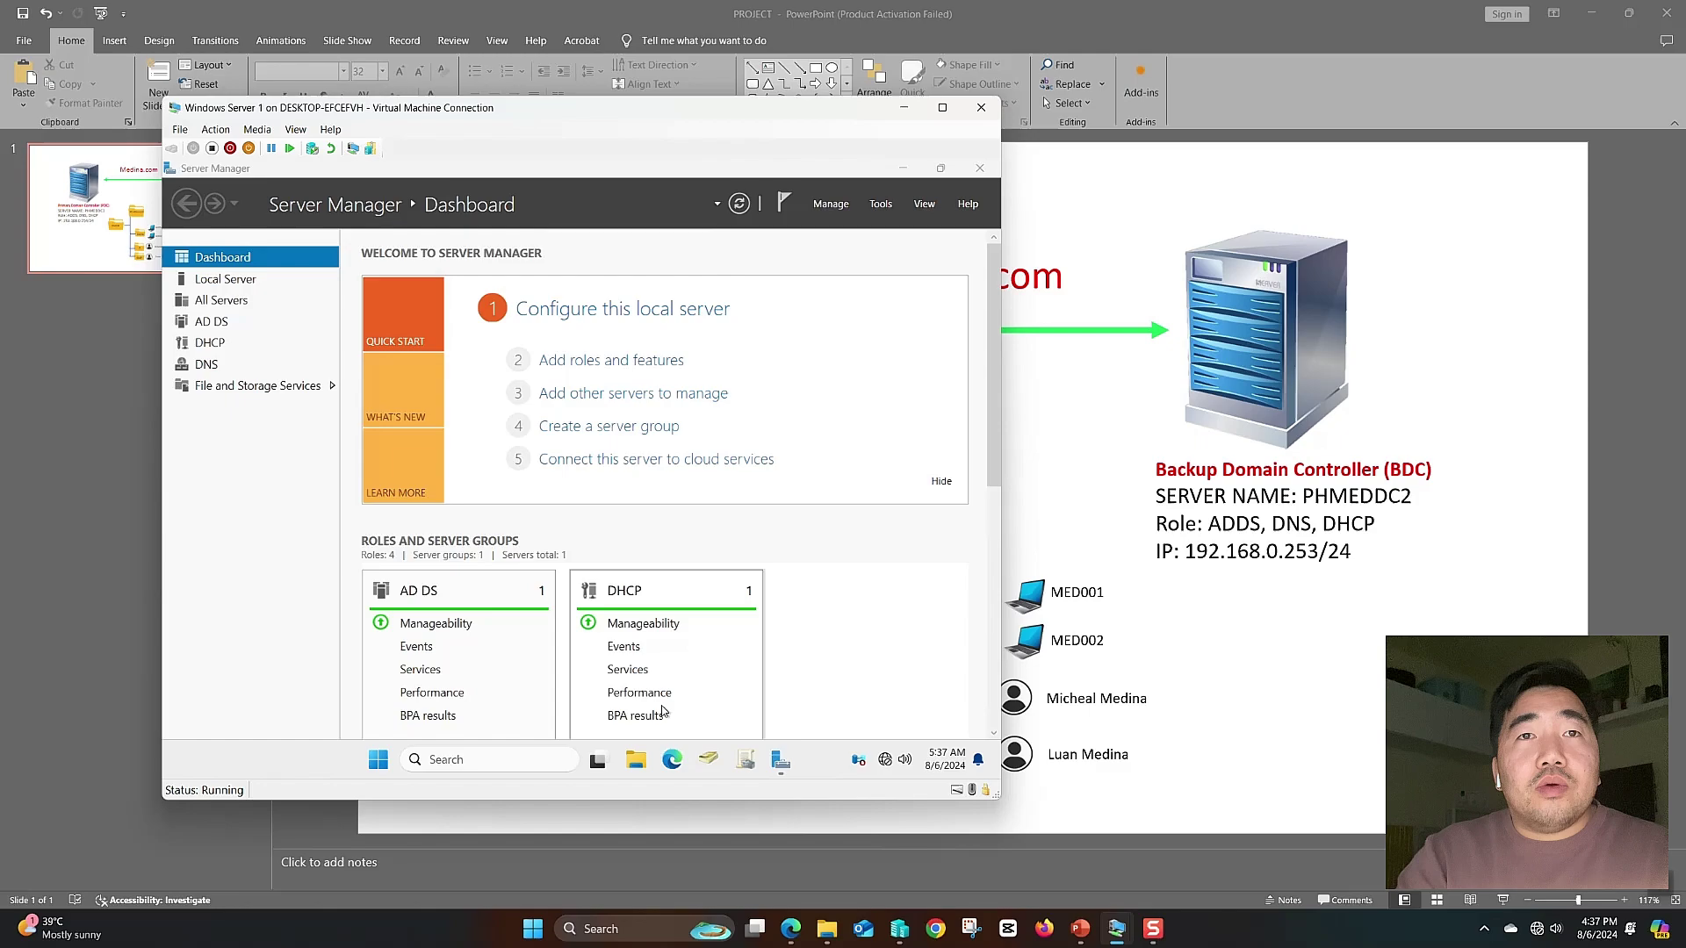
pyautogui.click(710, 764)
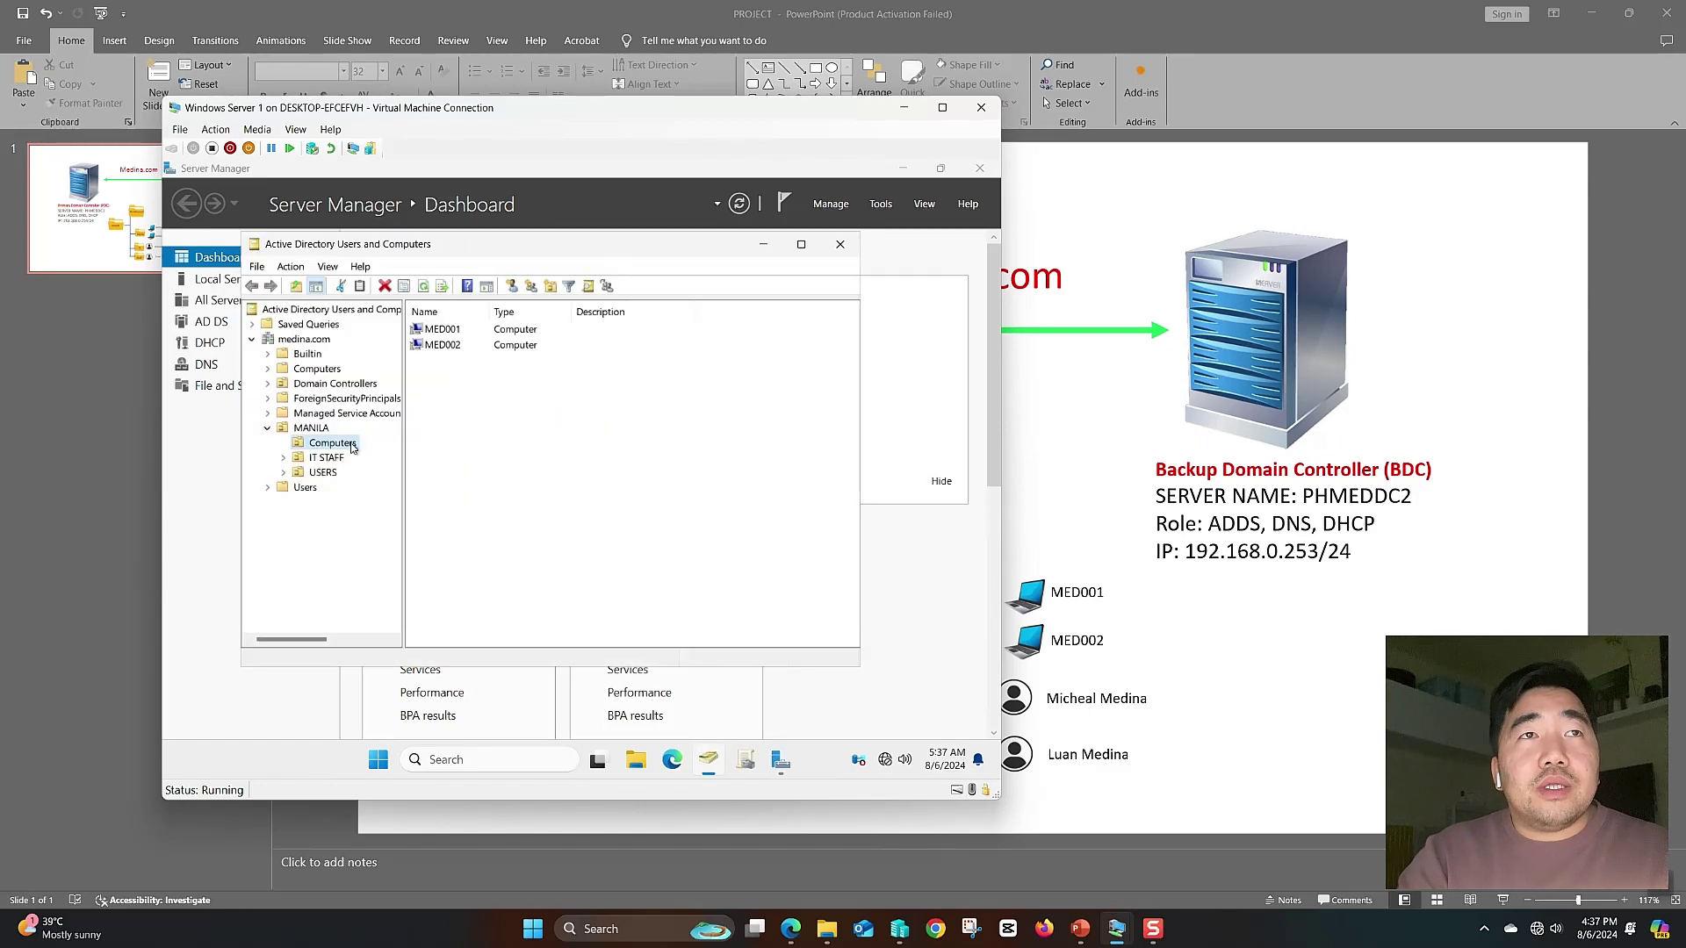
# Inspect MANILA and its Computers, IT STAFF and USERS units, then close the console
pyautogui.click(311, 429)
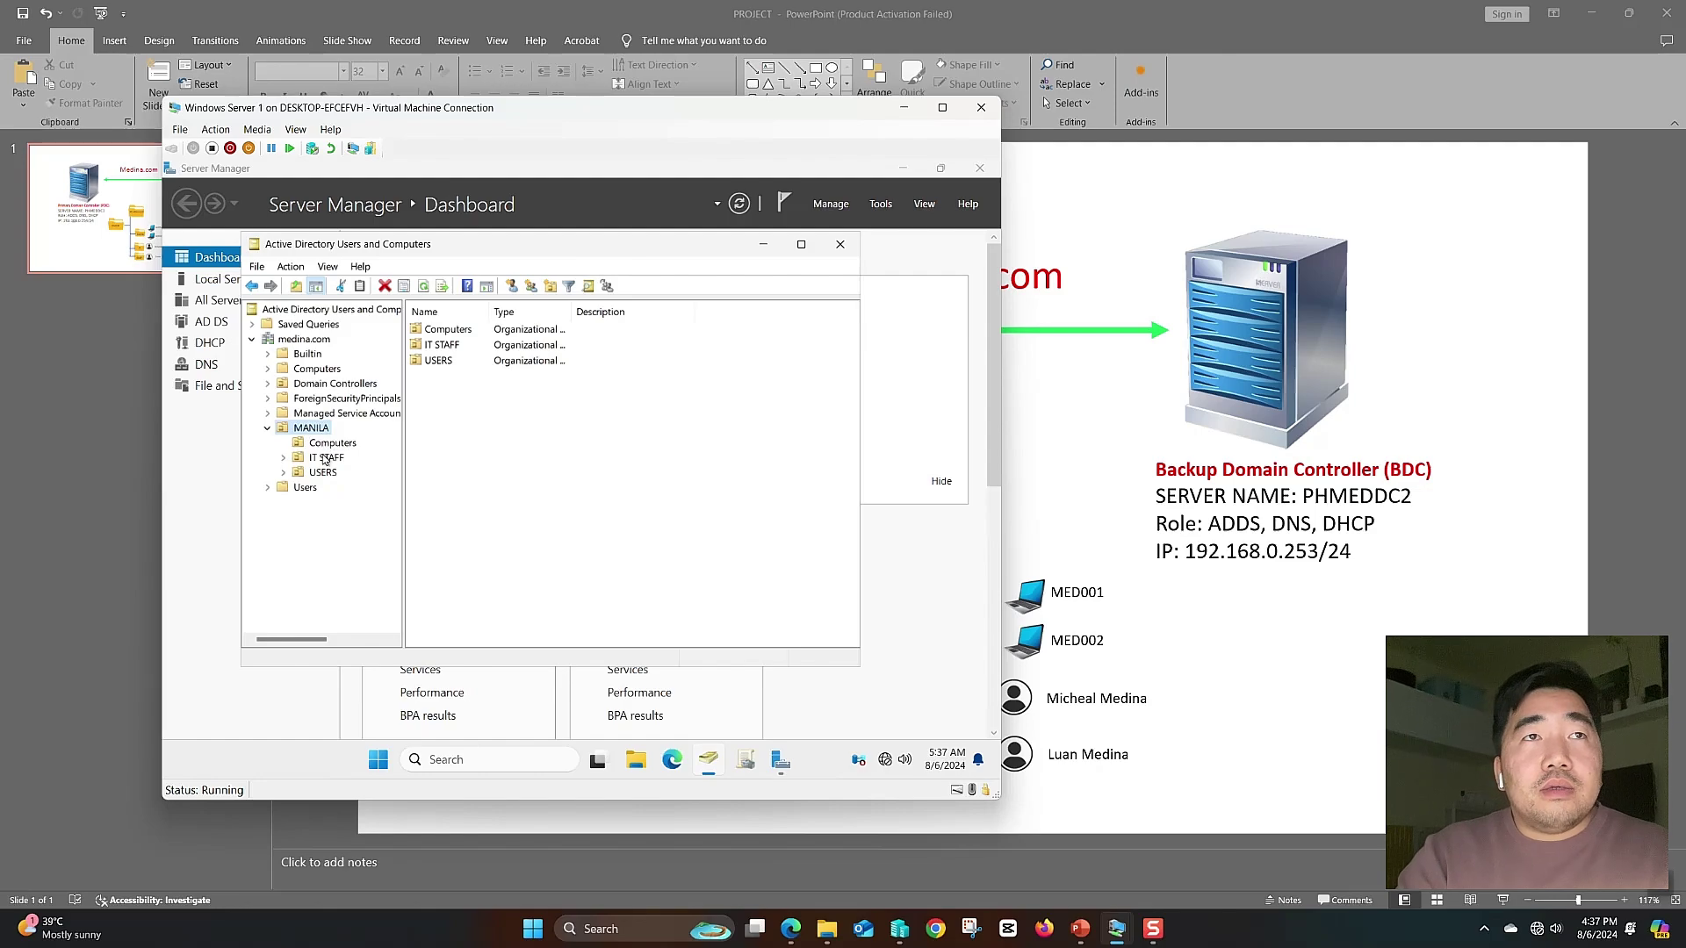
pyautogui.click(326, 446)
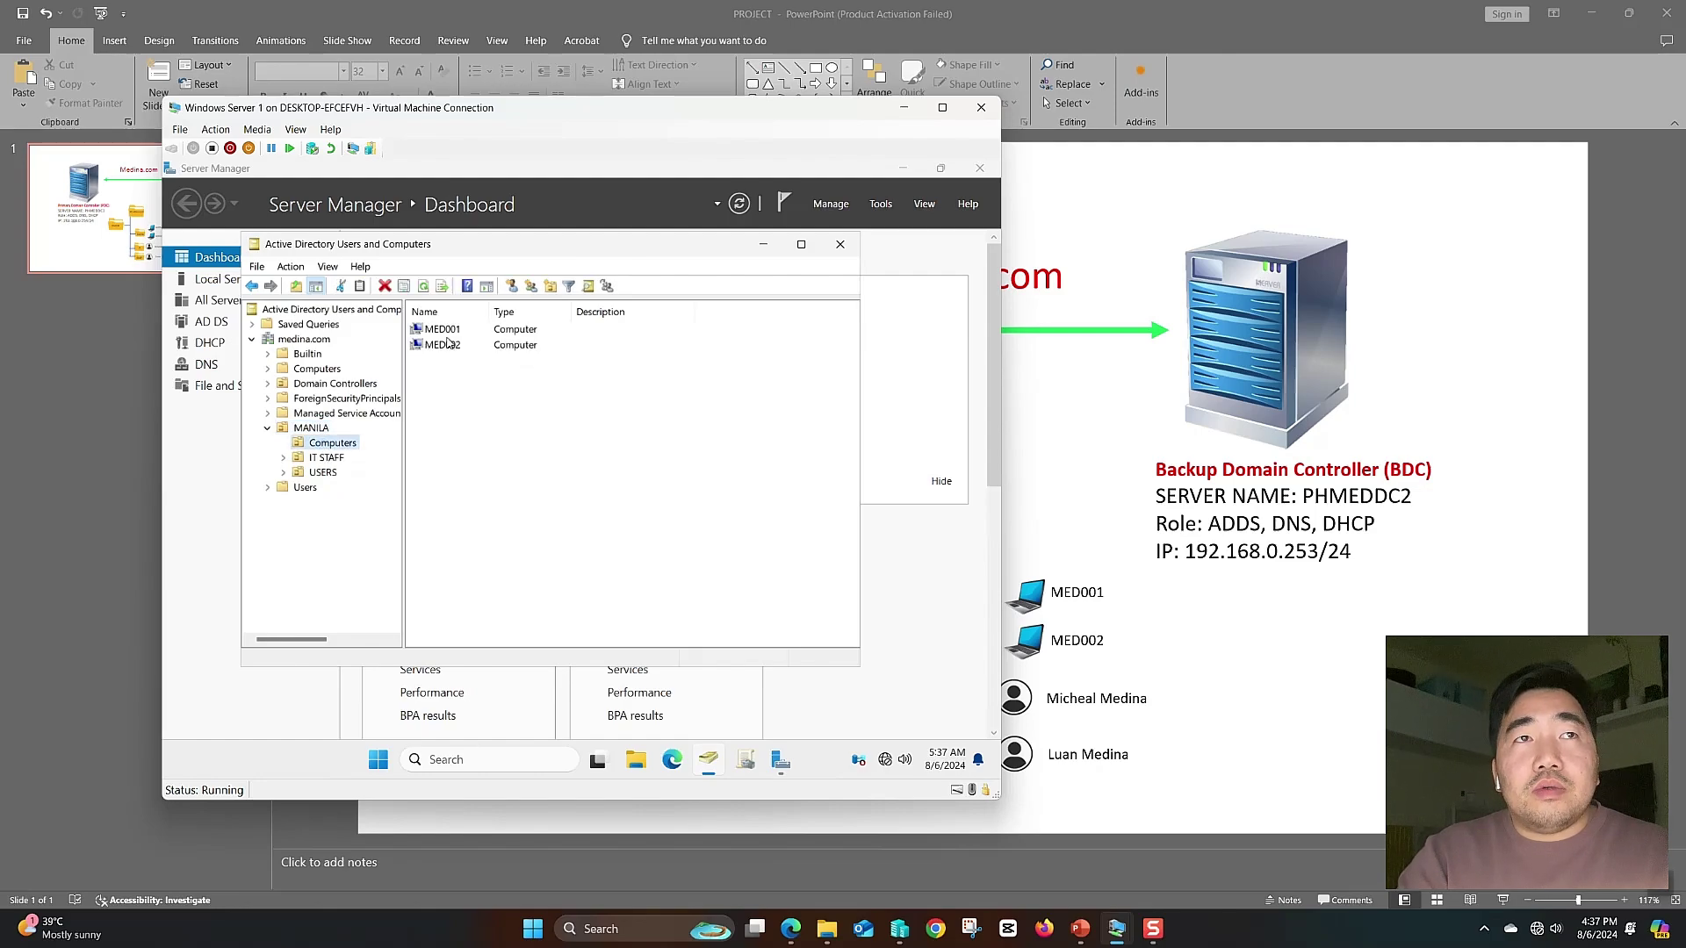
pyautogui.click(325, 458)
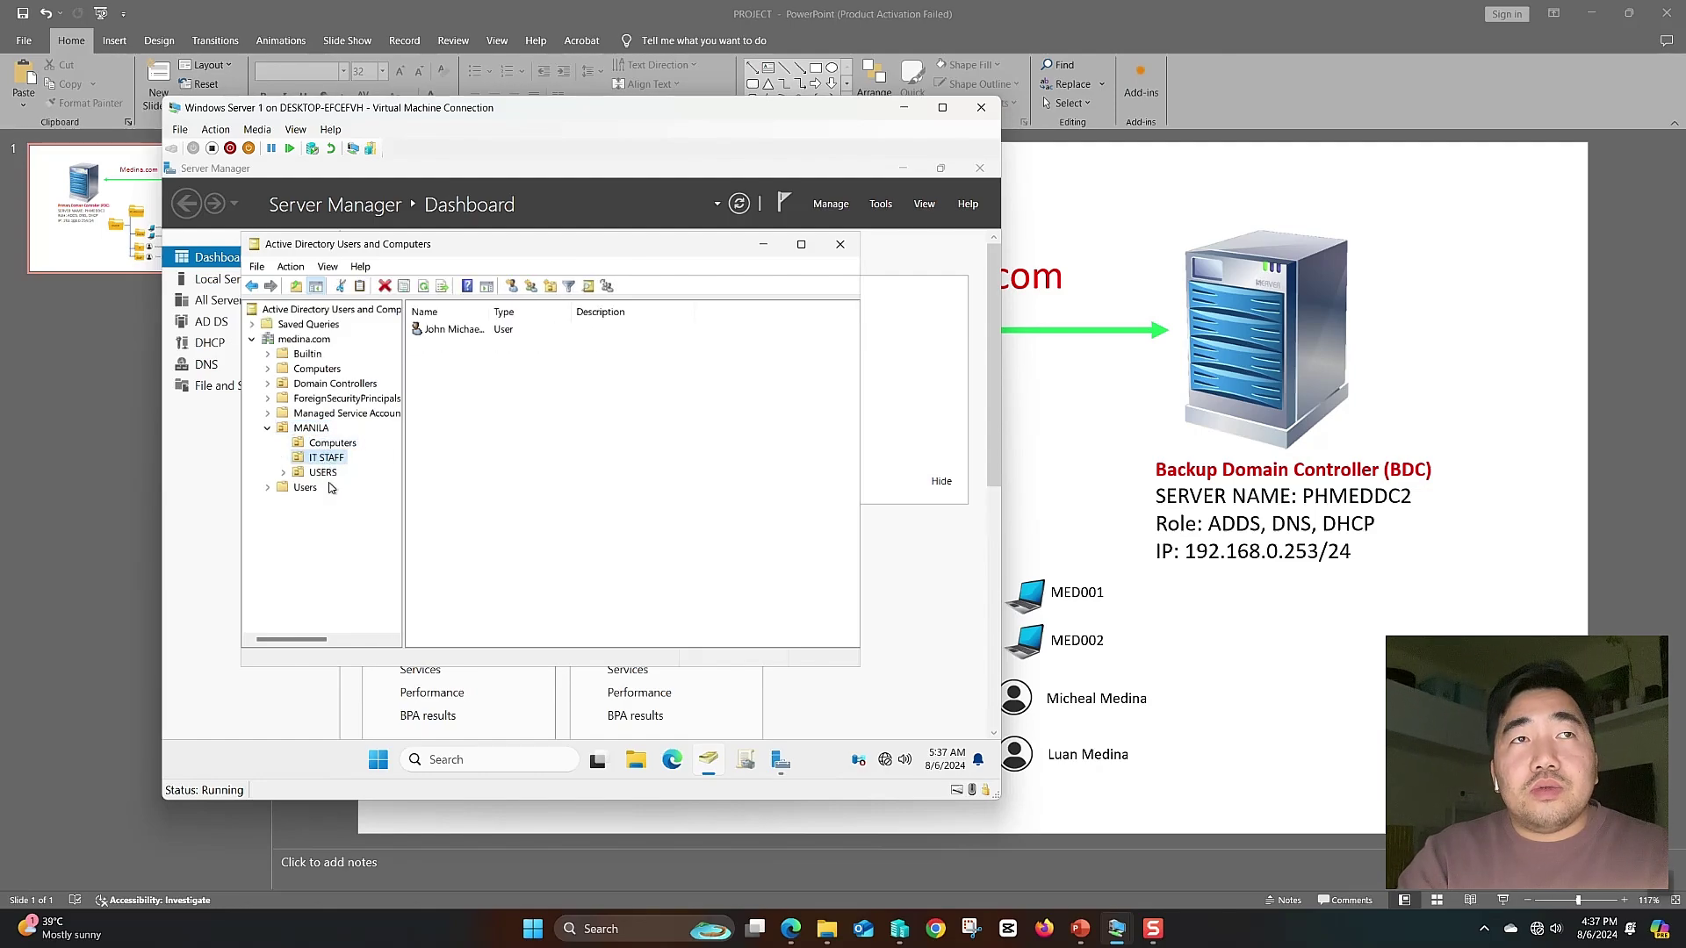
pyautogui.click(323, 473)
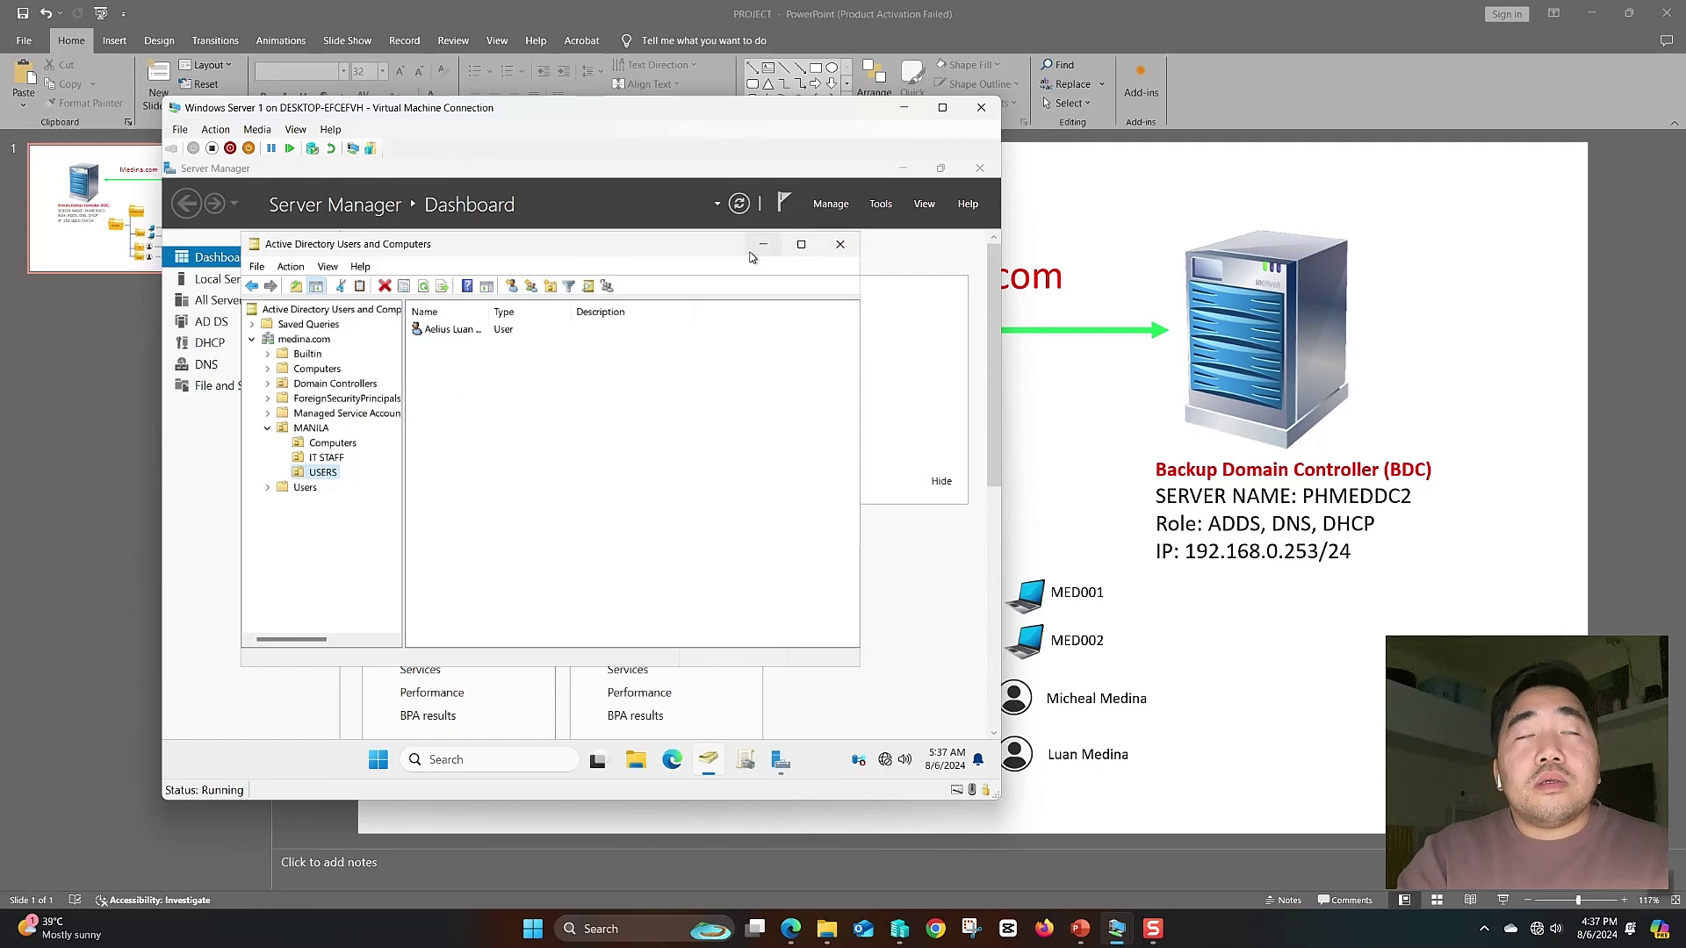
pyautogui.moveTo(721, 251); pyautogui.dragTo(764, 279)
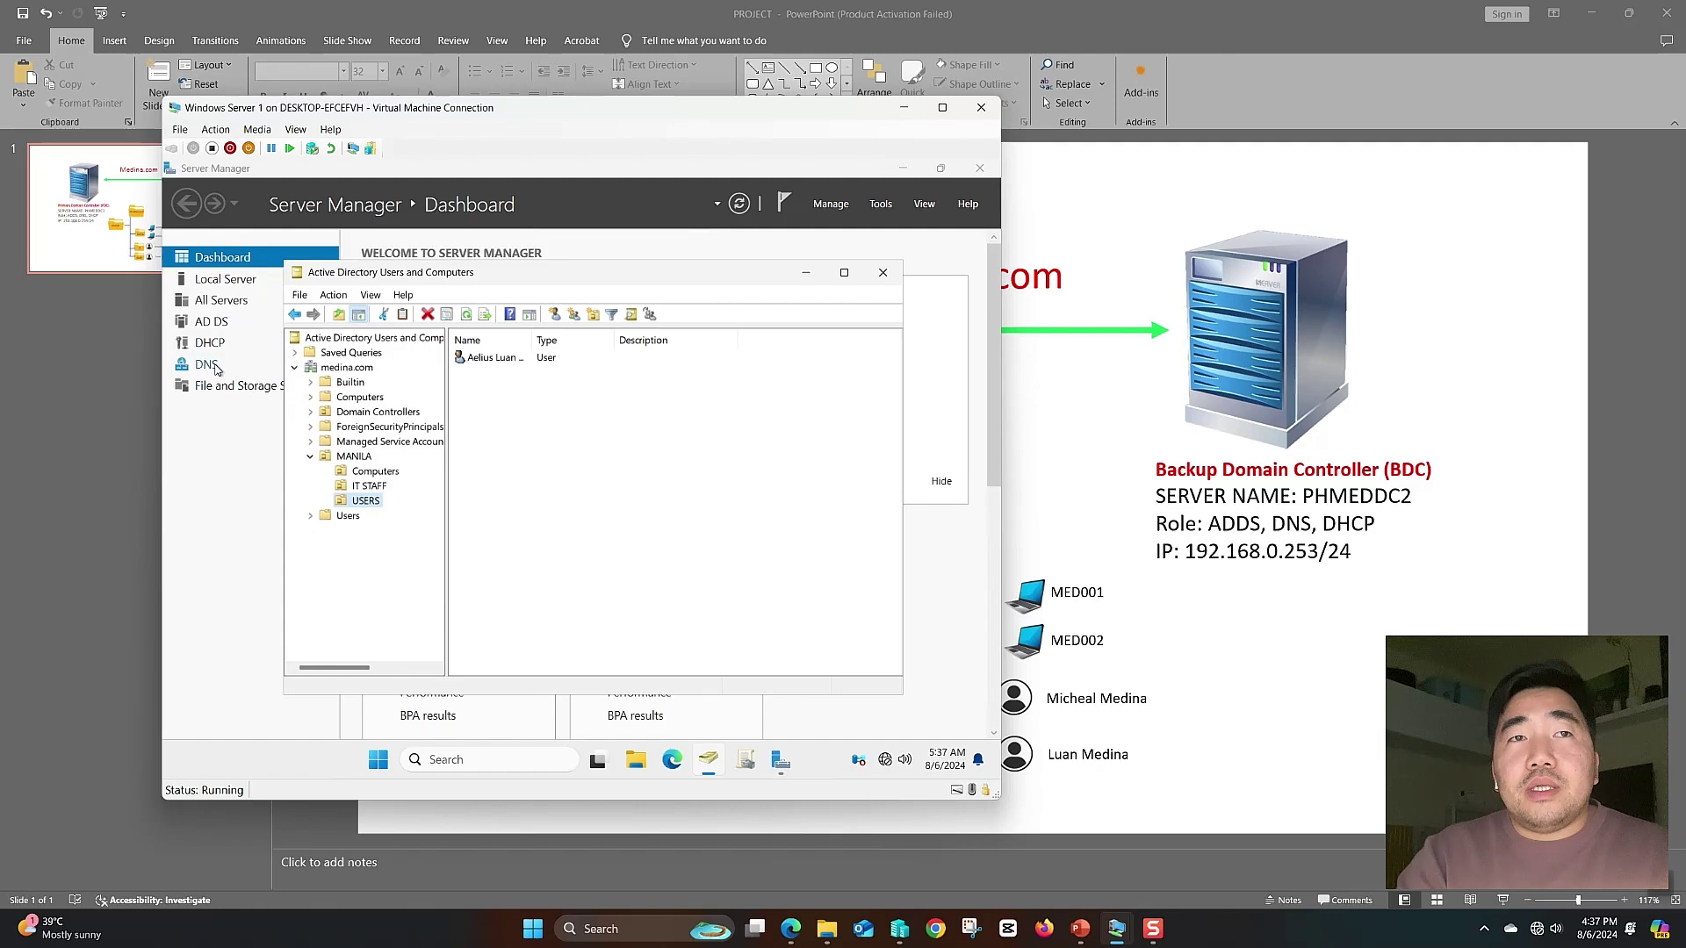
pyautogui.click(882, 273)
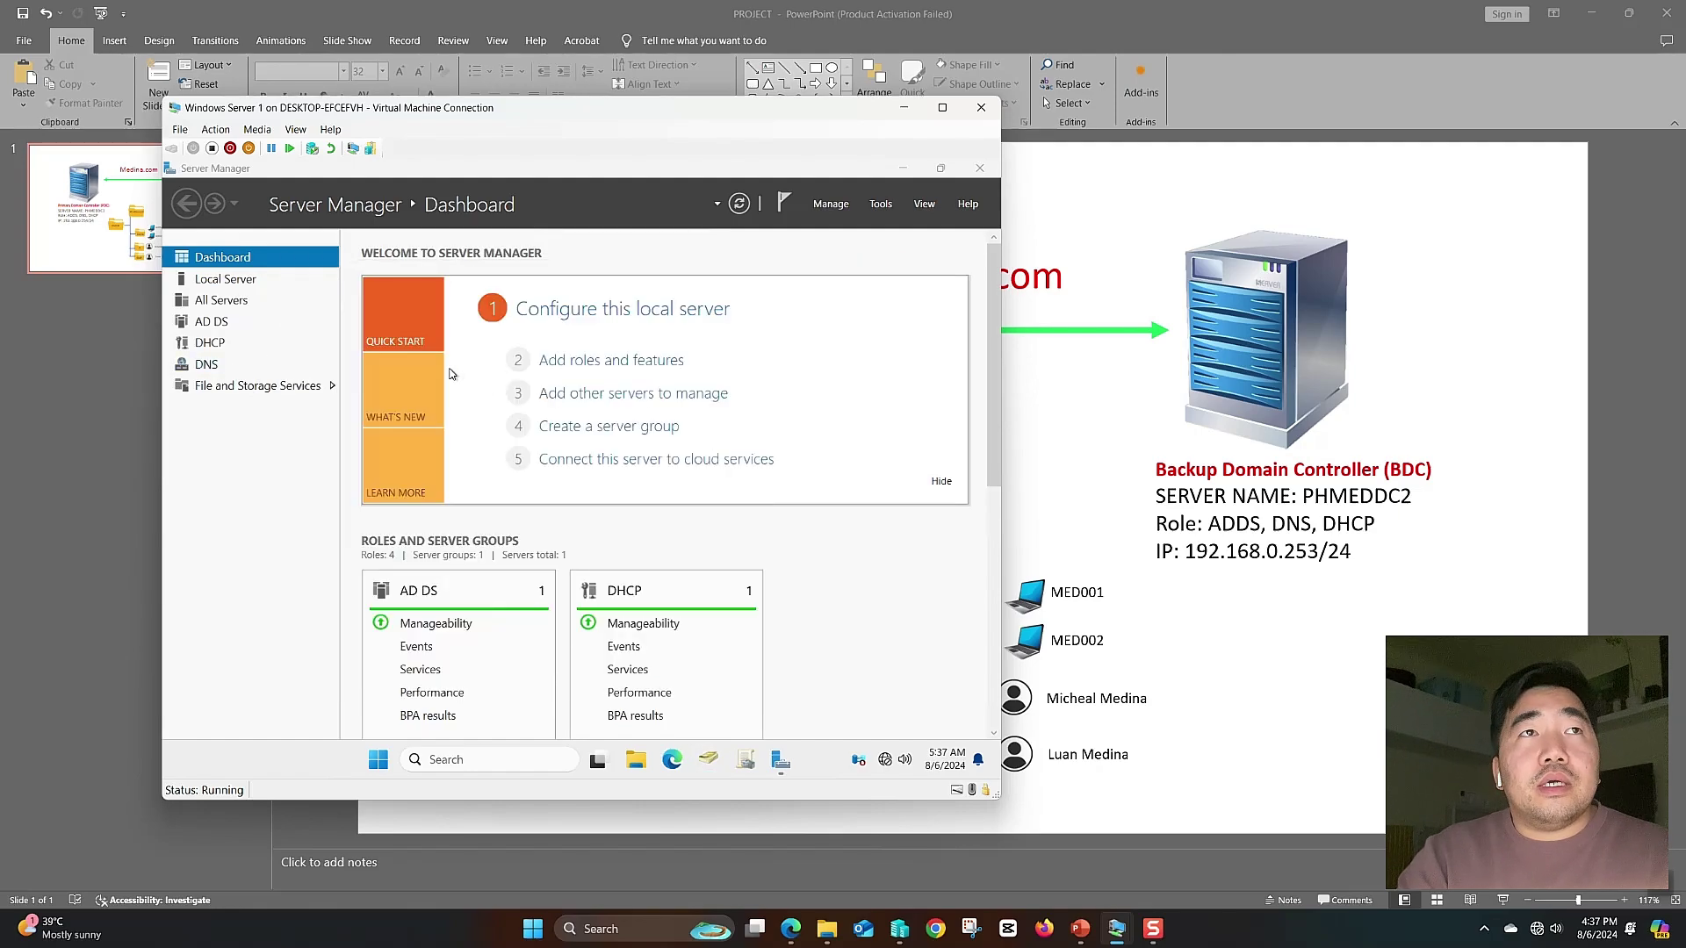
# Show Local Server properties for PHMEDDC1 (medina.com, 192.168.0.254) and reposition the VM window
pyautogui.click(225, 280)
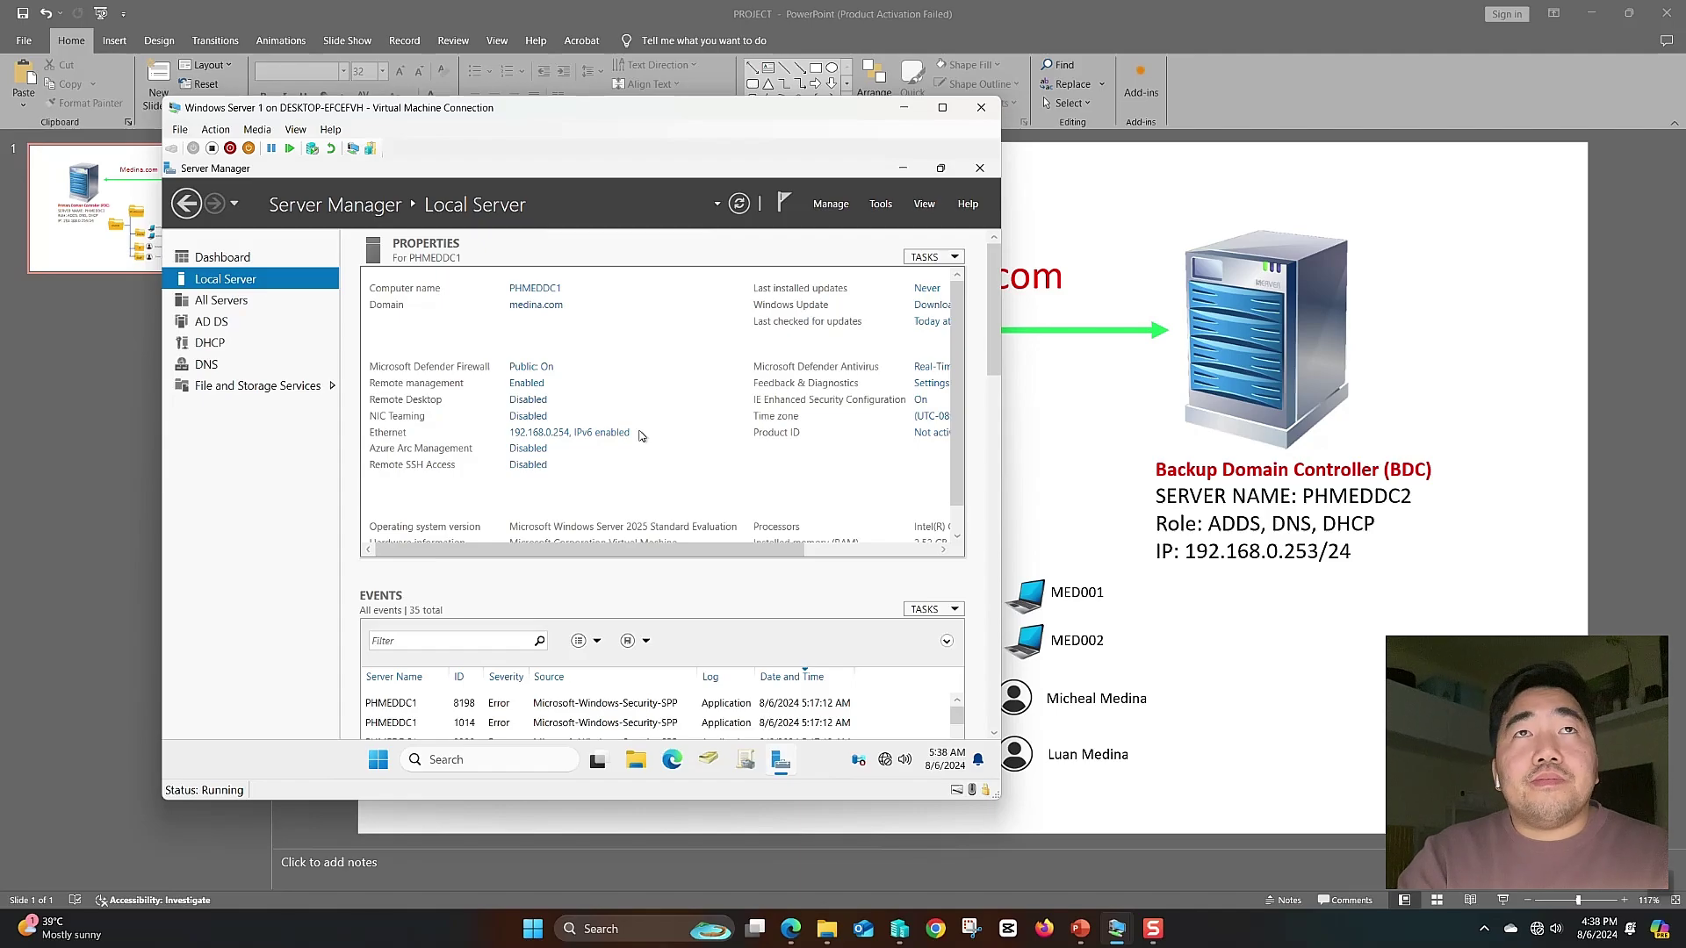
pyautogui.moveTo(566, 116); pyautogui.dragTo(413, 132)
# Bring up the Server 2 VM and size its window beside Server 1
pyautogui.moveTo(1124, 929)
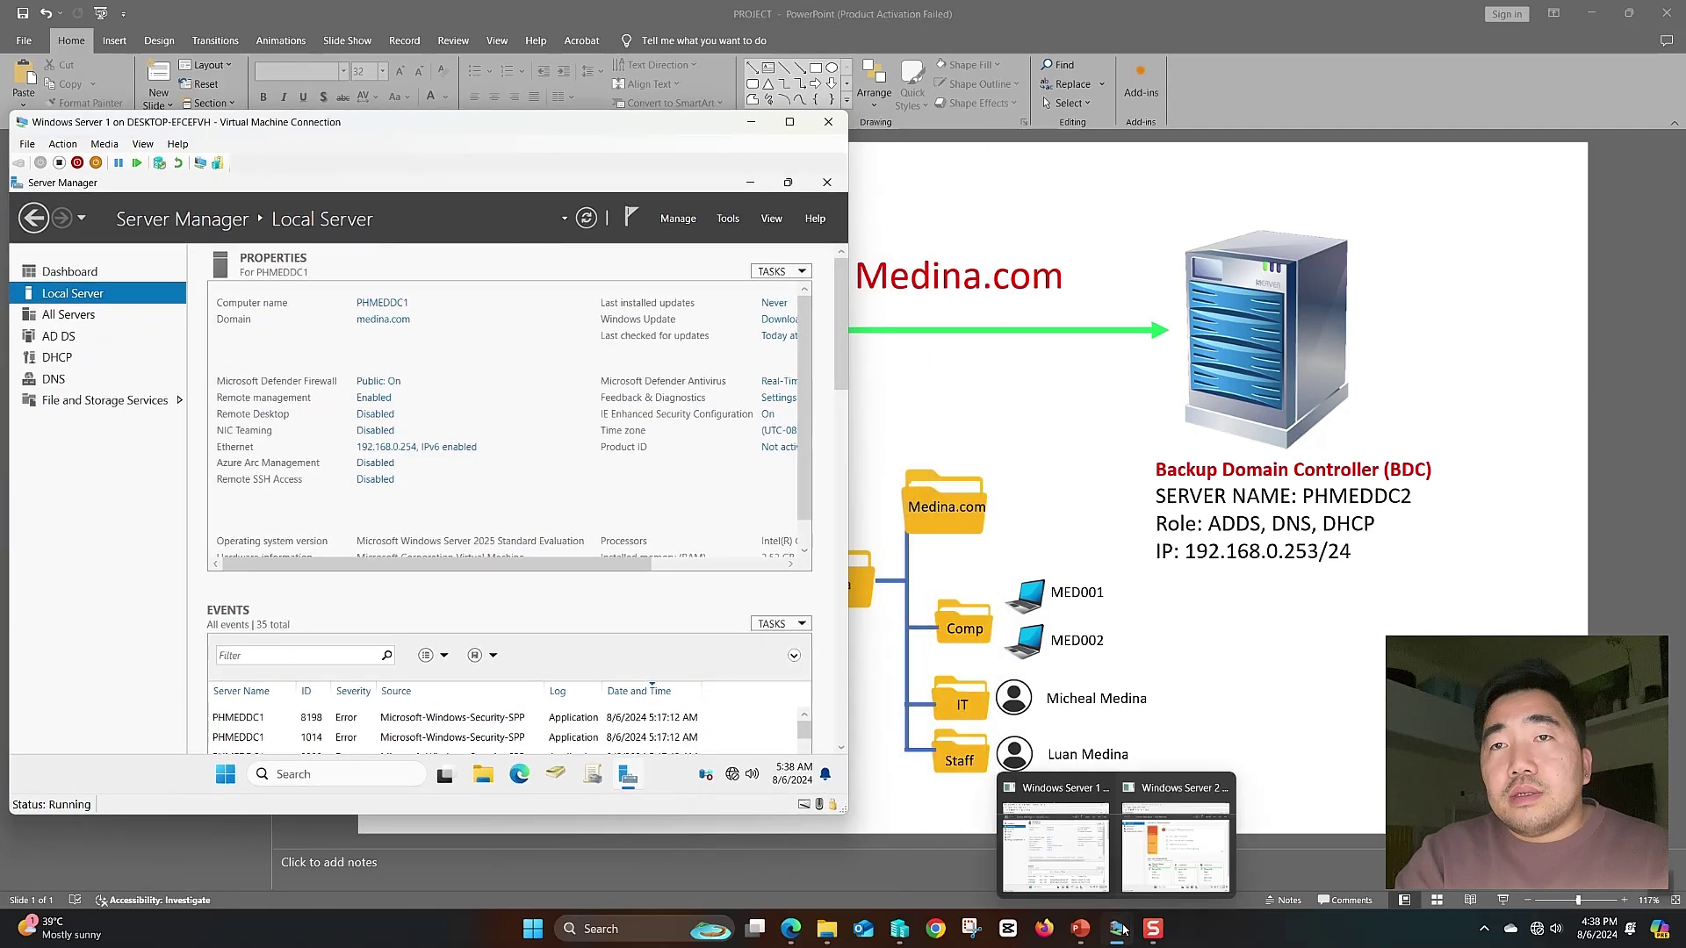
pyautogui.click(1175, 845)
pyautogui.moveTo(418, 104); pyautogui.dragTo(998, 133)
pyautogui.moveTo(722, 113); pyautogui.dragTo(866, 115)
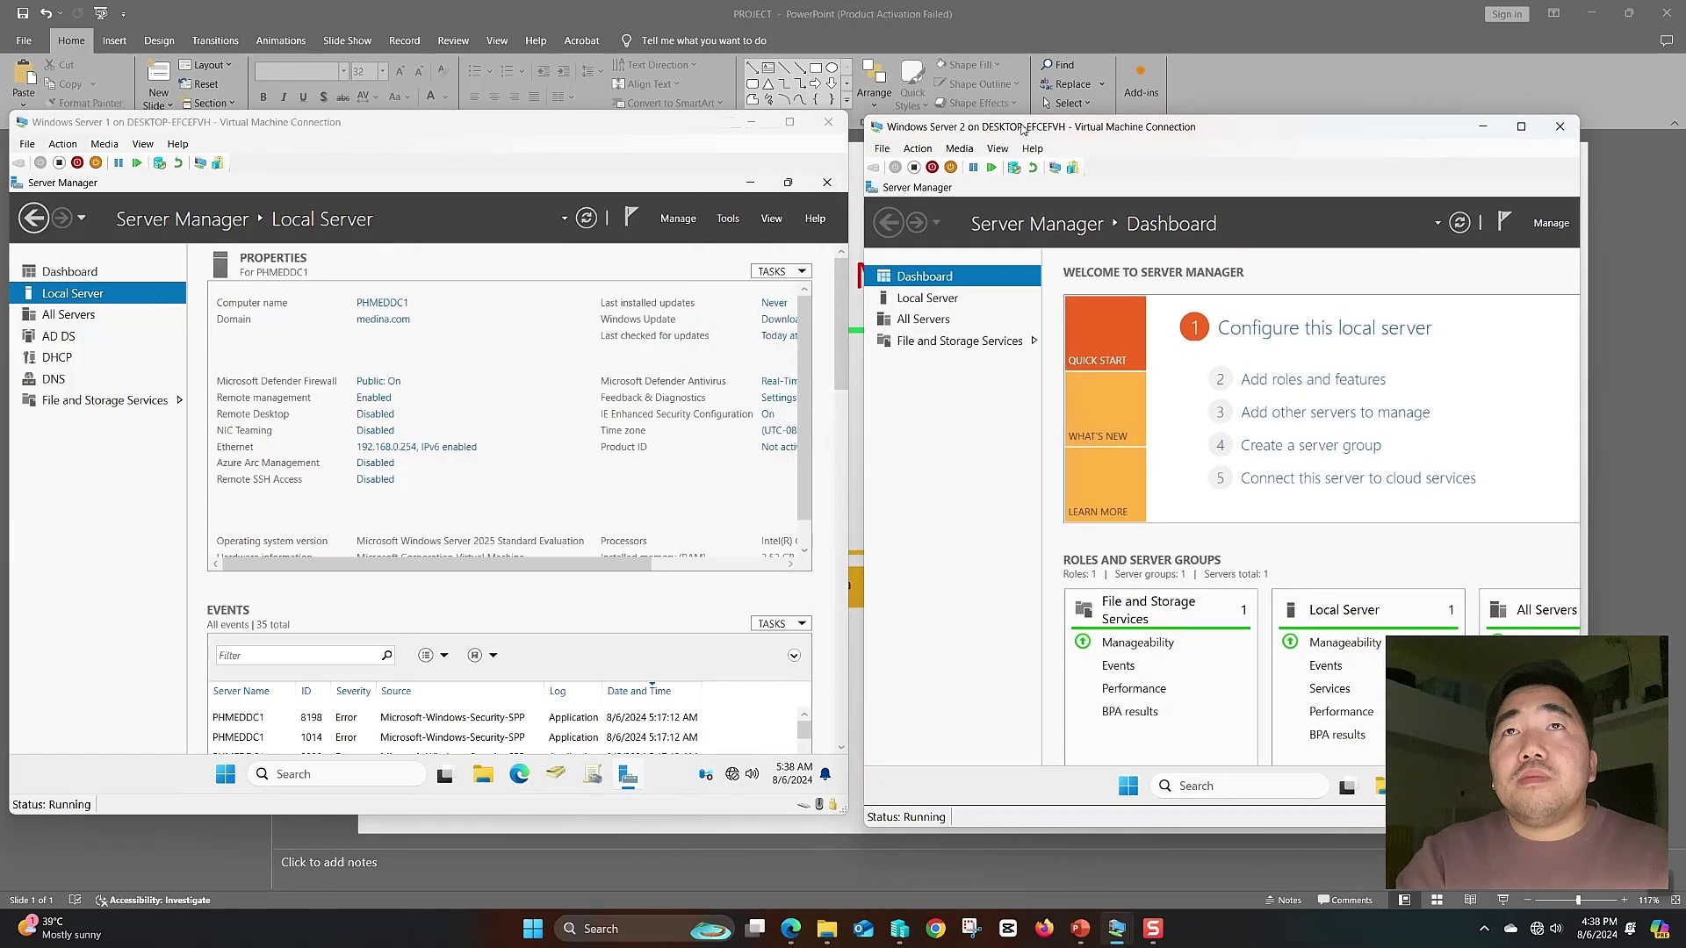
# Run winver to show Windows Server 2025 version 24H2, build 26100.1
pyautogui.click(1103, 788)
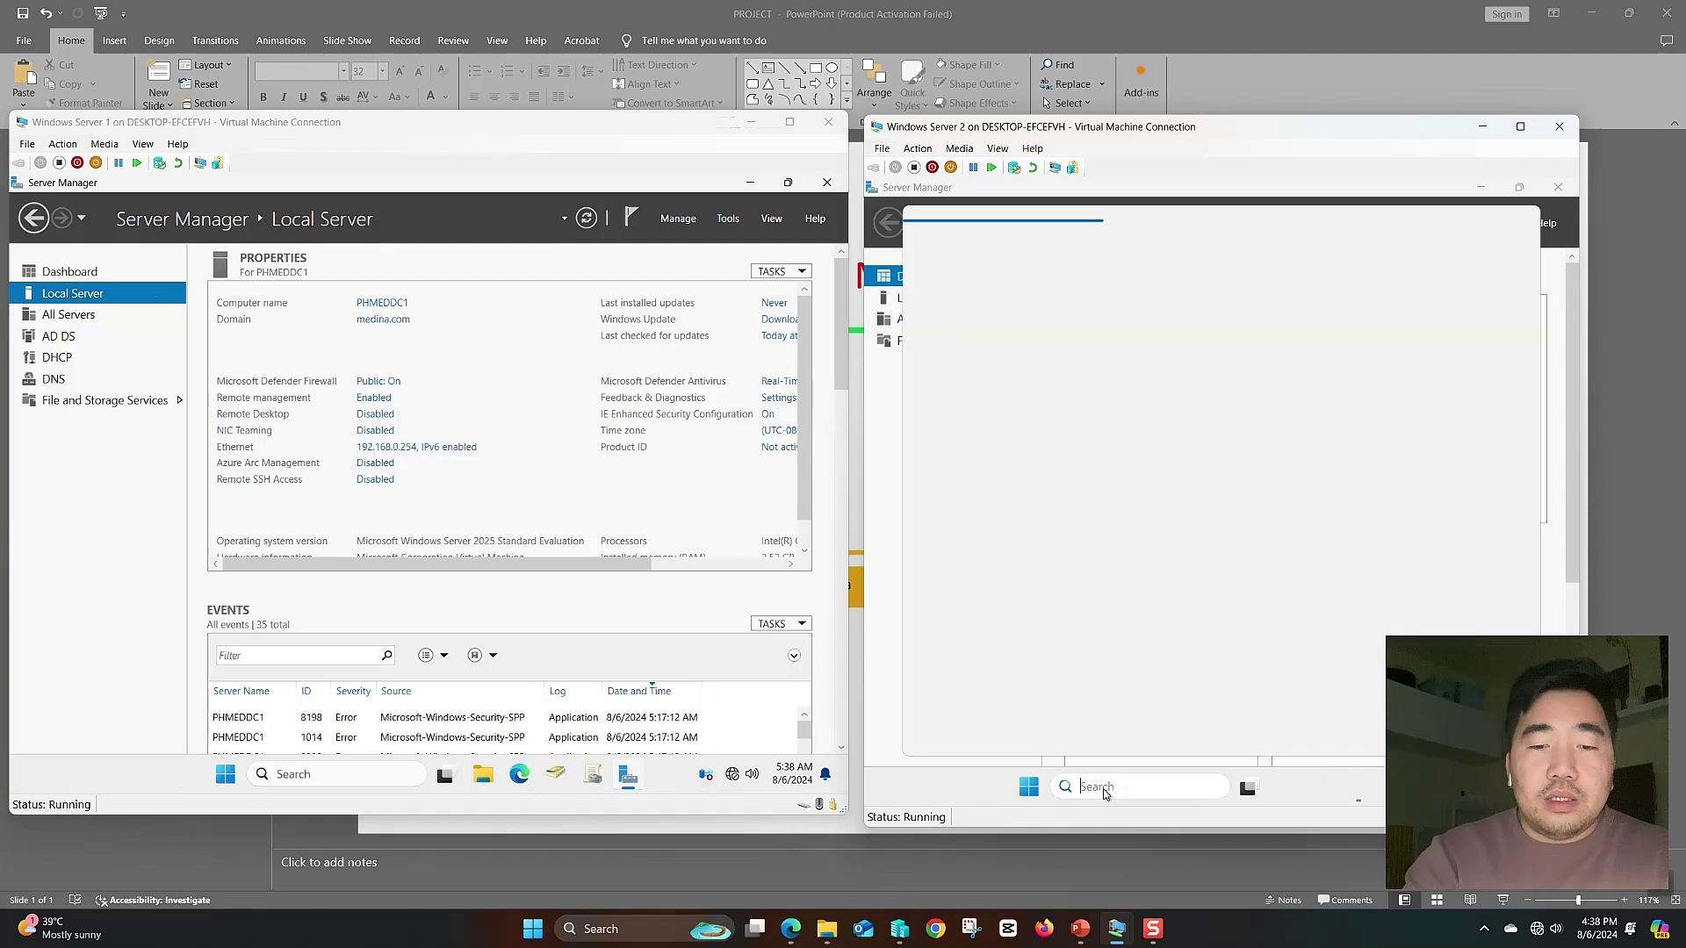
pyautogui.write('win')
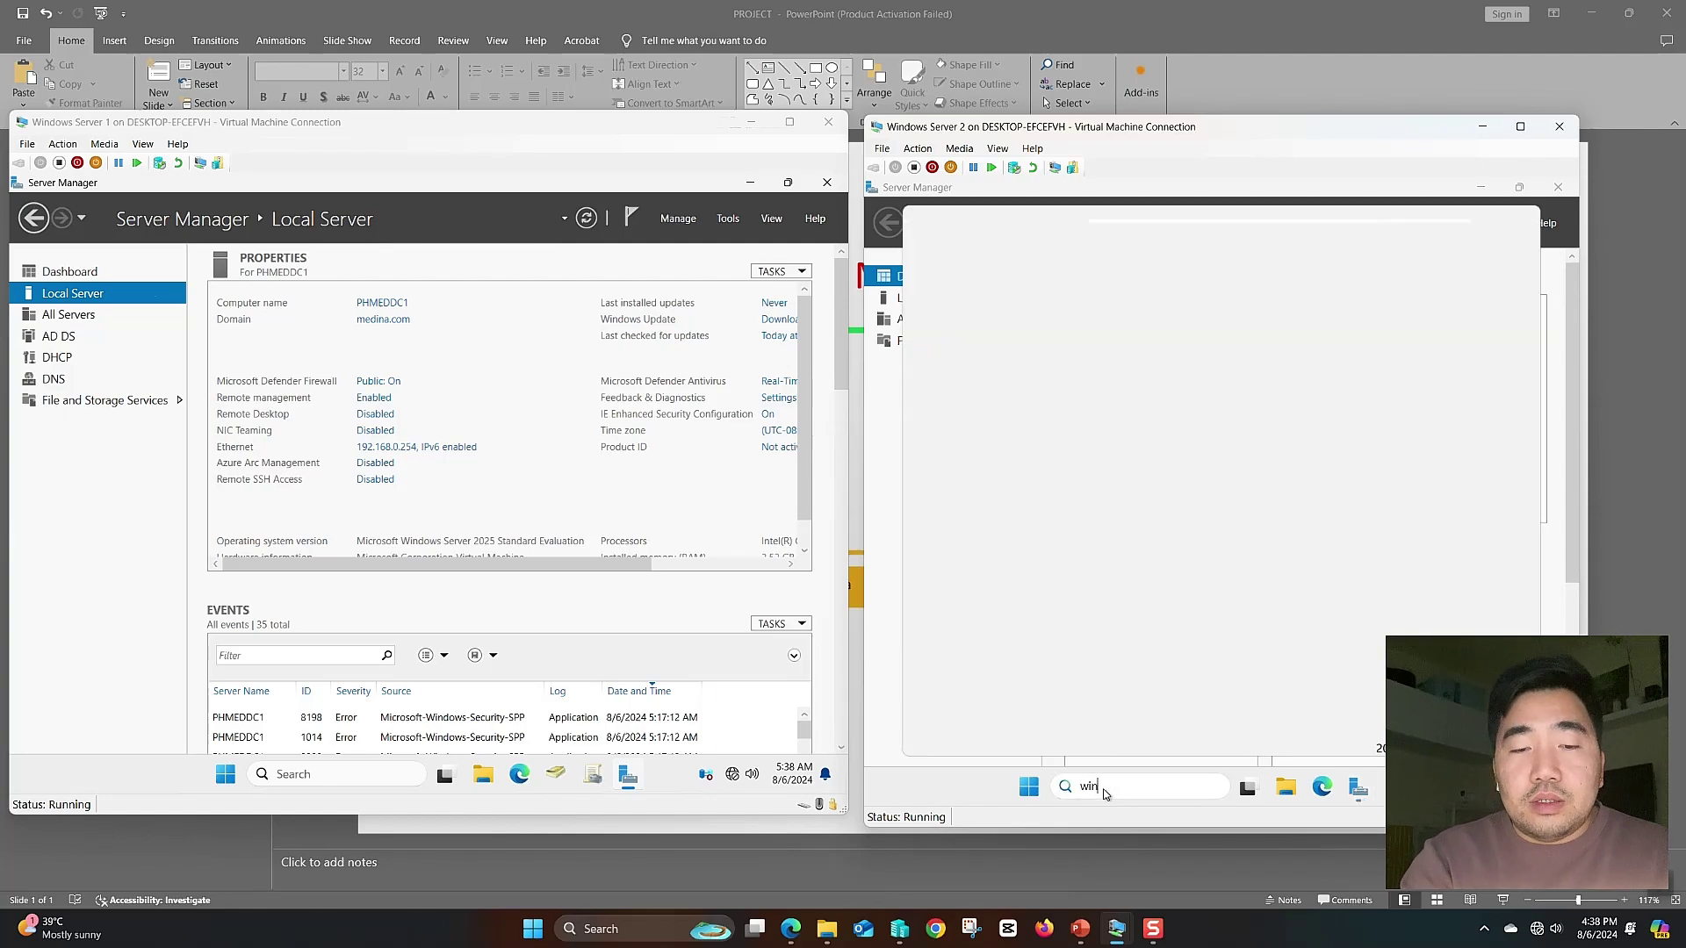
pyautogui.write('dows')
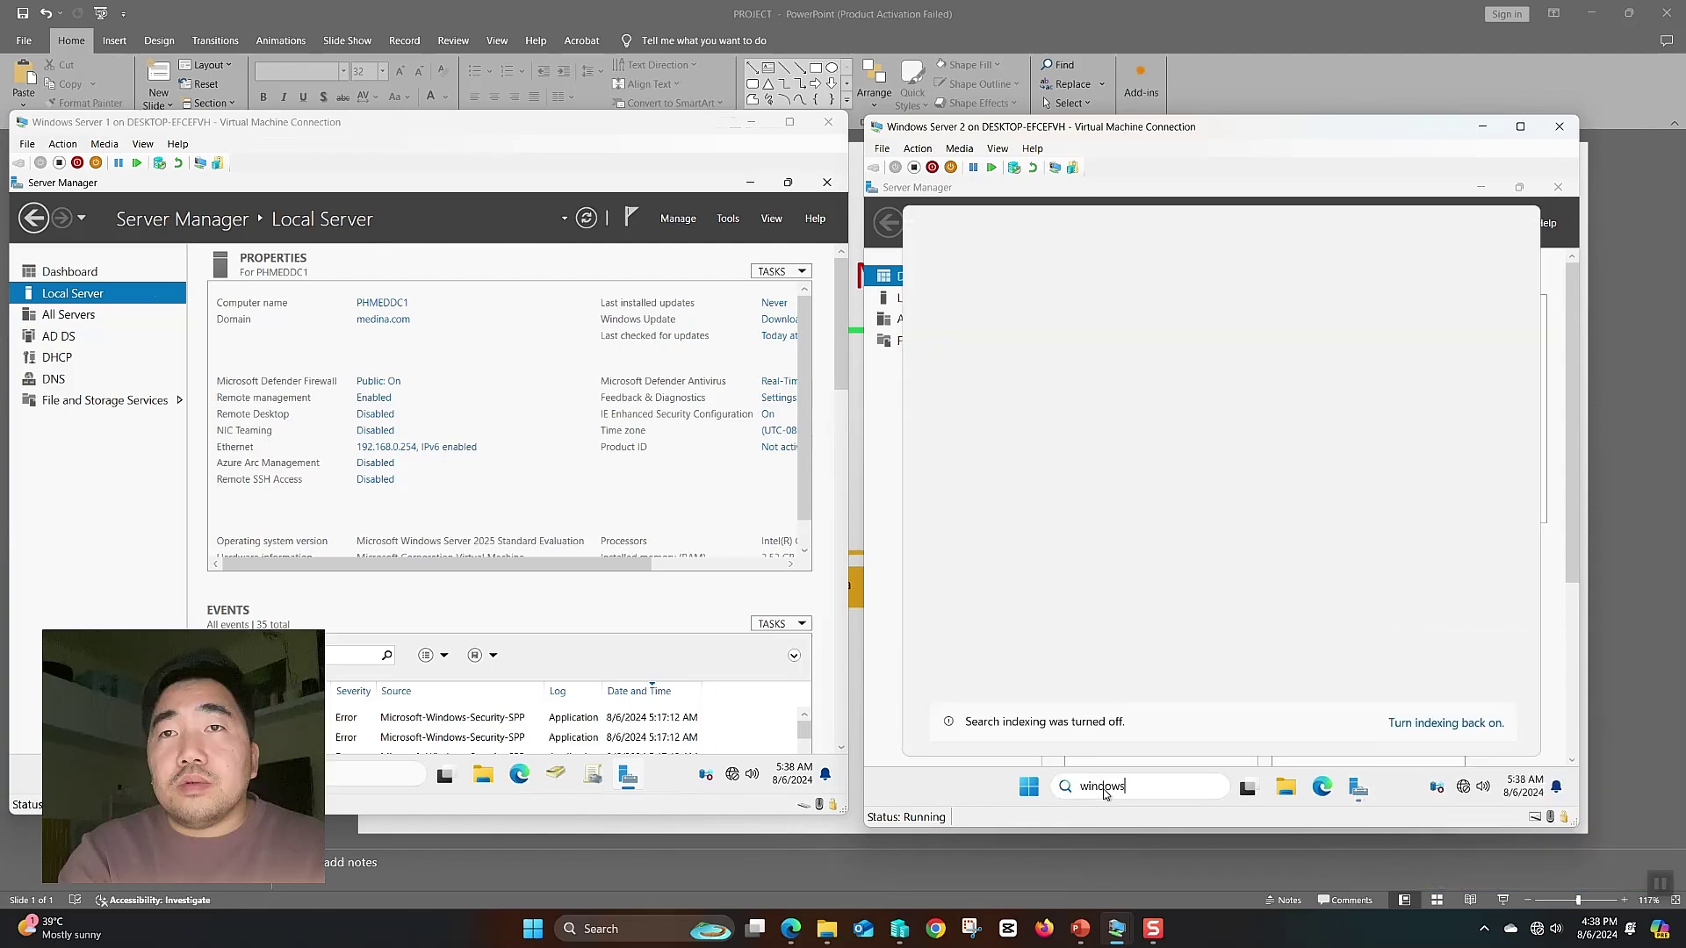
pyautogui.write(' p')
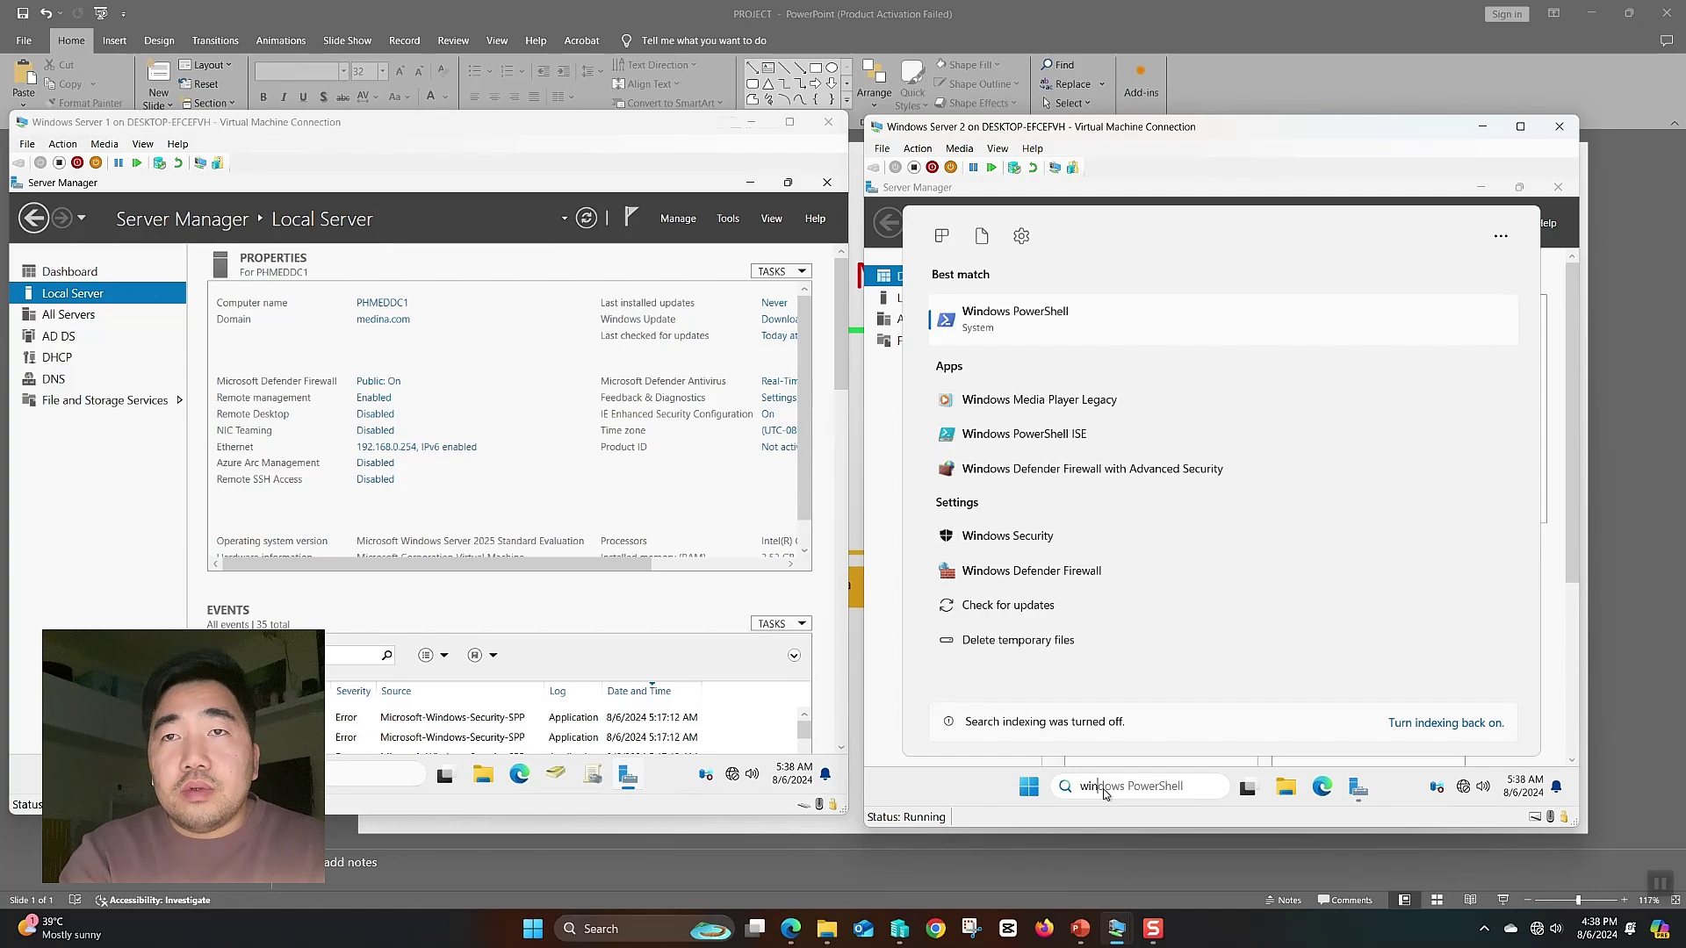
pyautogui.press('BackSpace')
pyautogui.press('BackSpace')
pyautogui.press('BackSpace')
pyautogui.press('BackSpace')
pyautogui.press('BackSpace')
pyautogui.press('BackSpace')
pyautogui.write('ver')
pyautogui.press('Return')
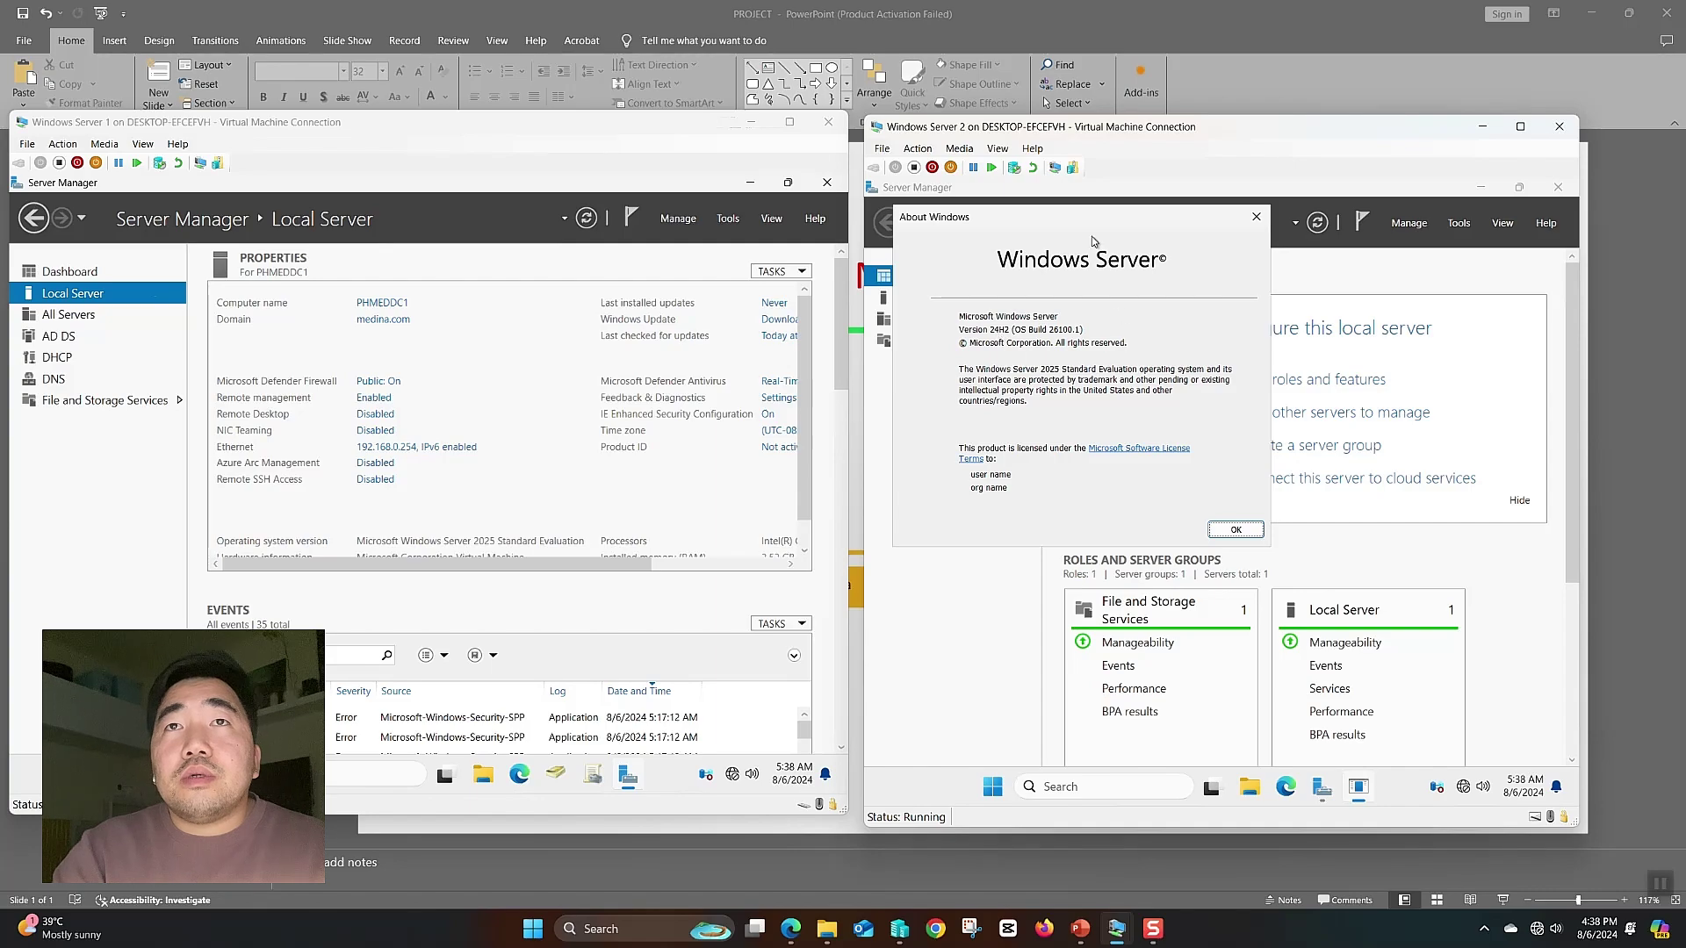
# Close About Windows and show Server 2's Local Server: WIN-OQC2F482QEU, WORKGROUP, DHCP
pyautogui.moveTo(1068, 222); pyautogui.dragTo(1071, 251)
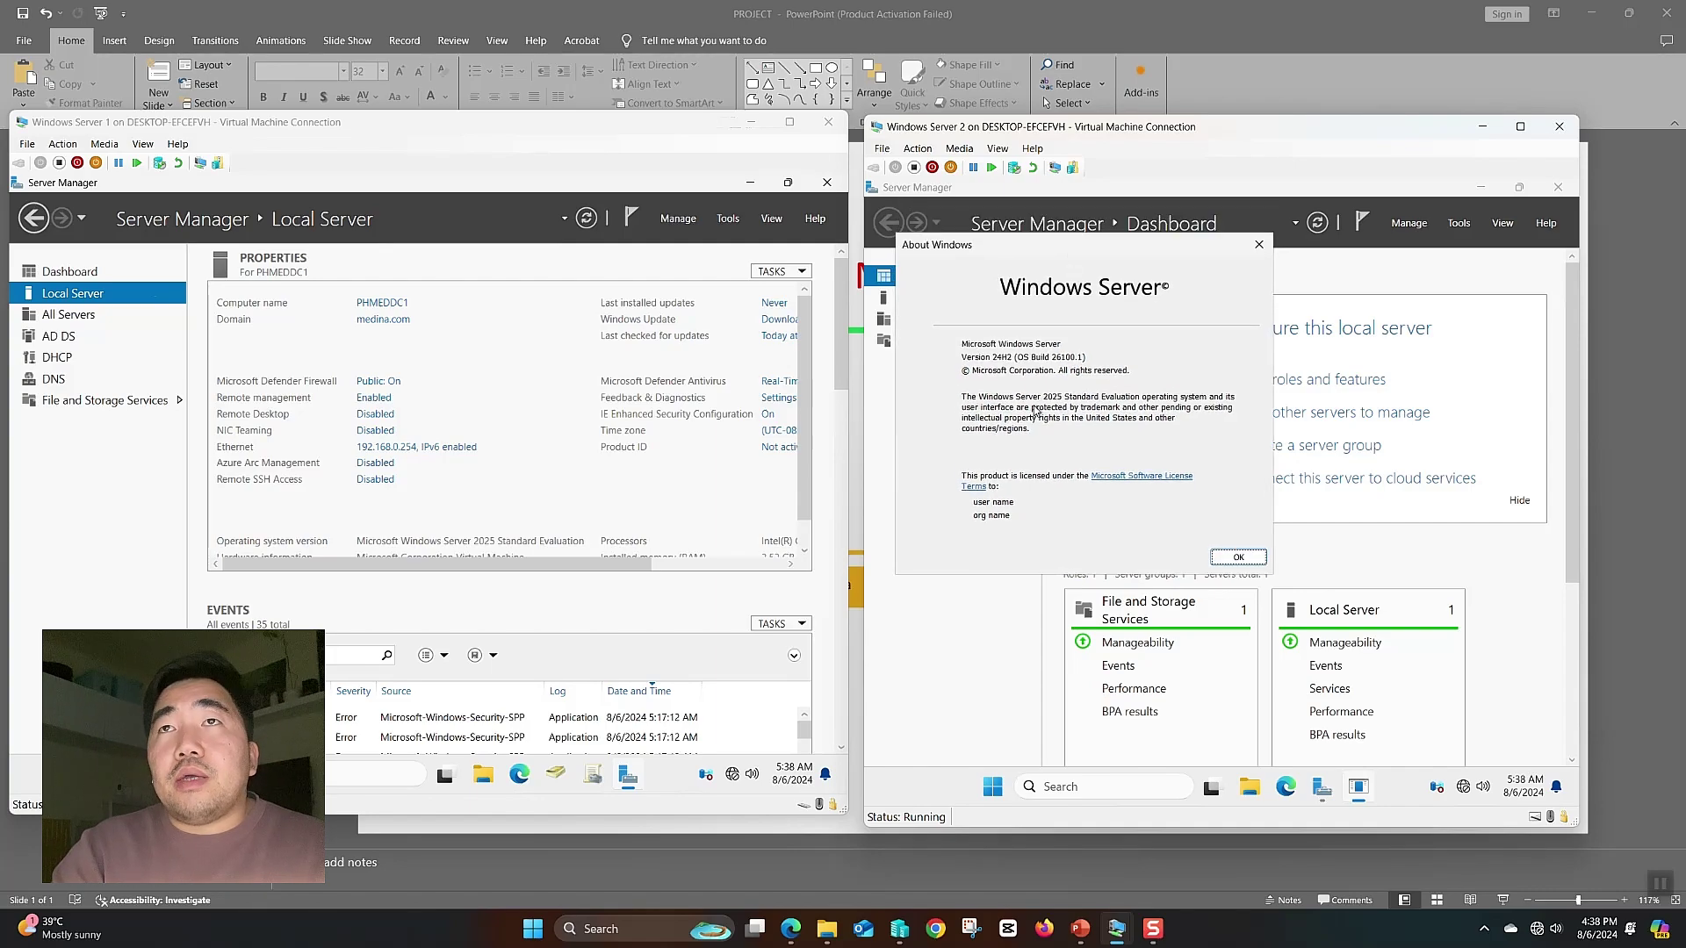
pyautogui.click(1261, 246)
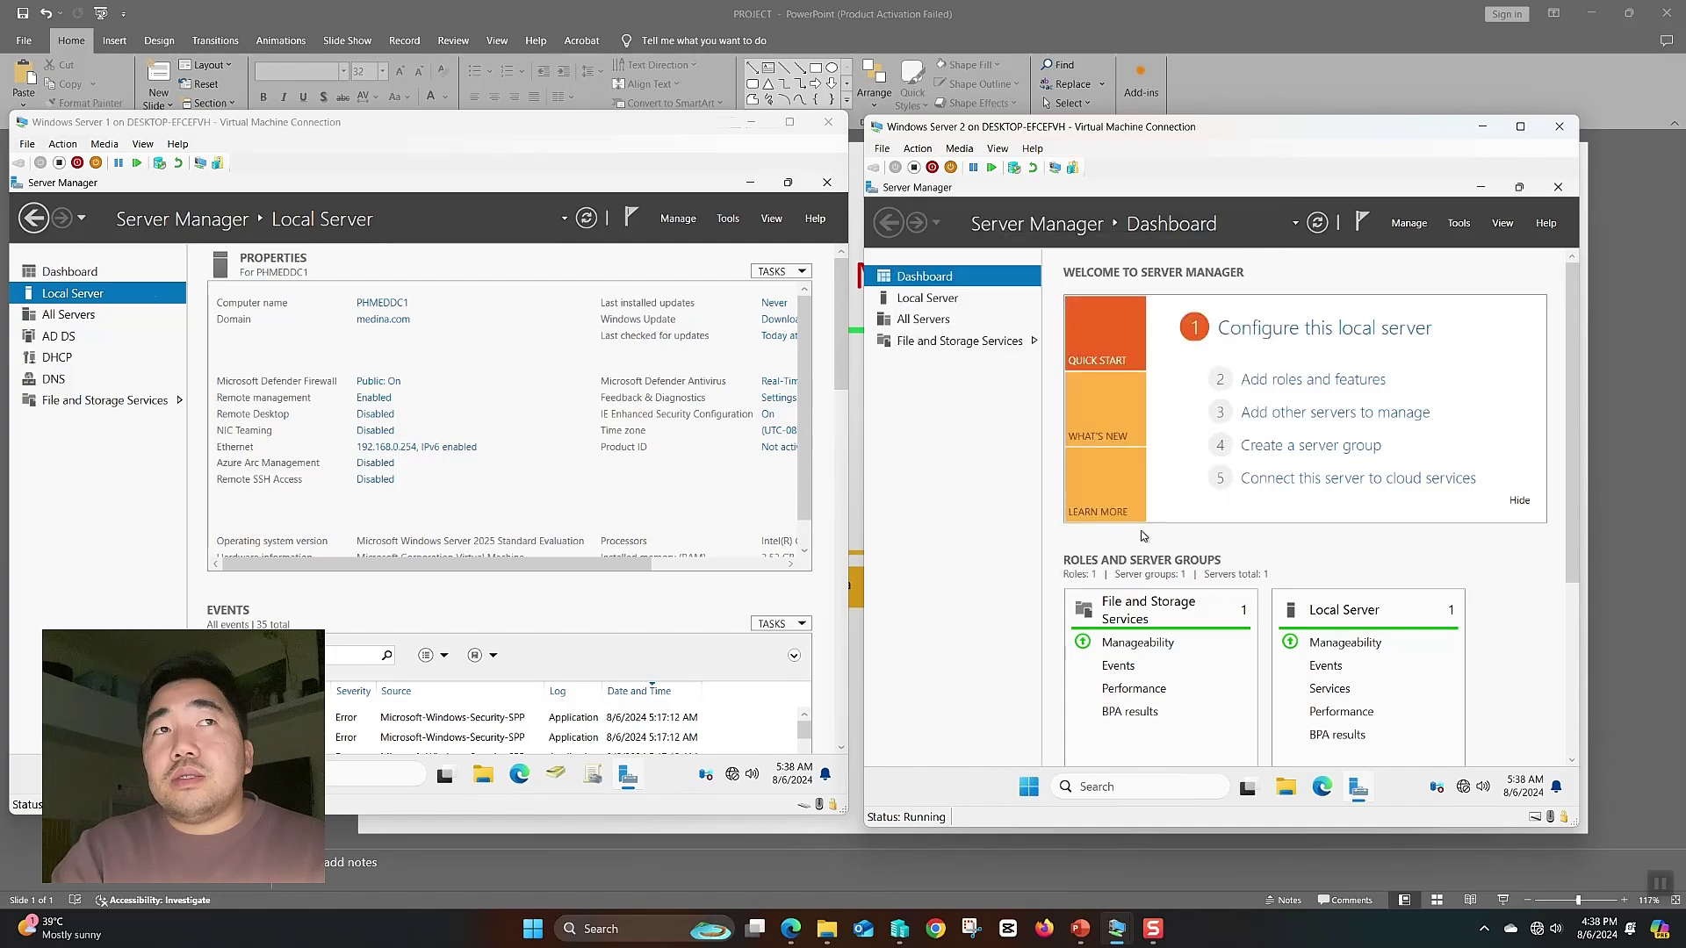
pyautogui.click(921, 301)
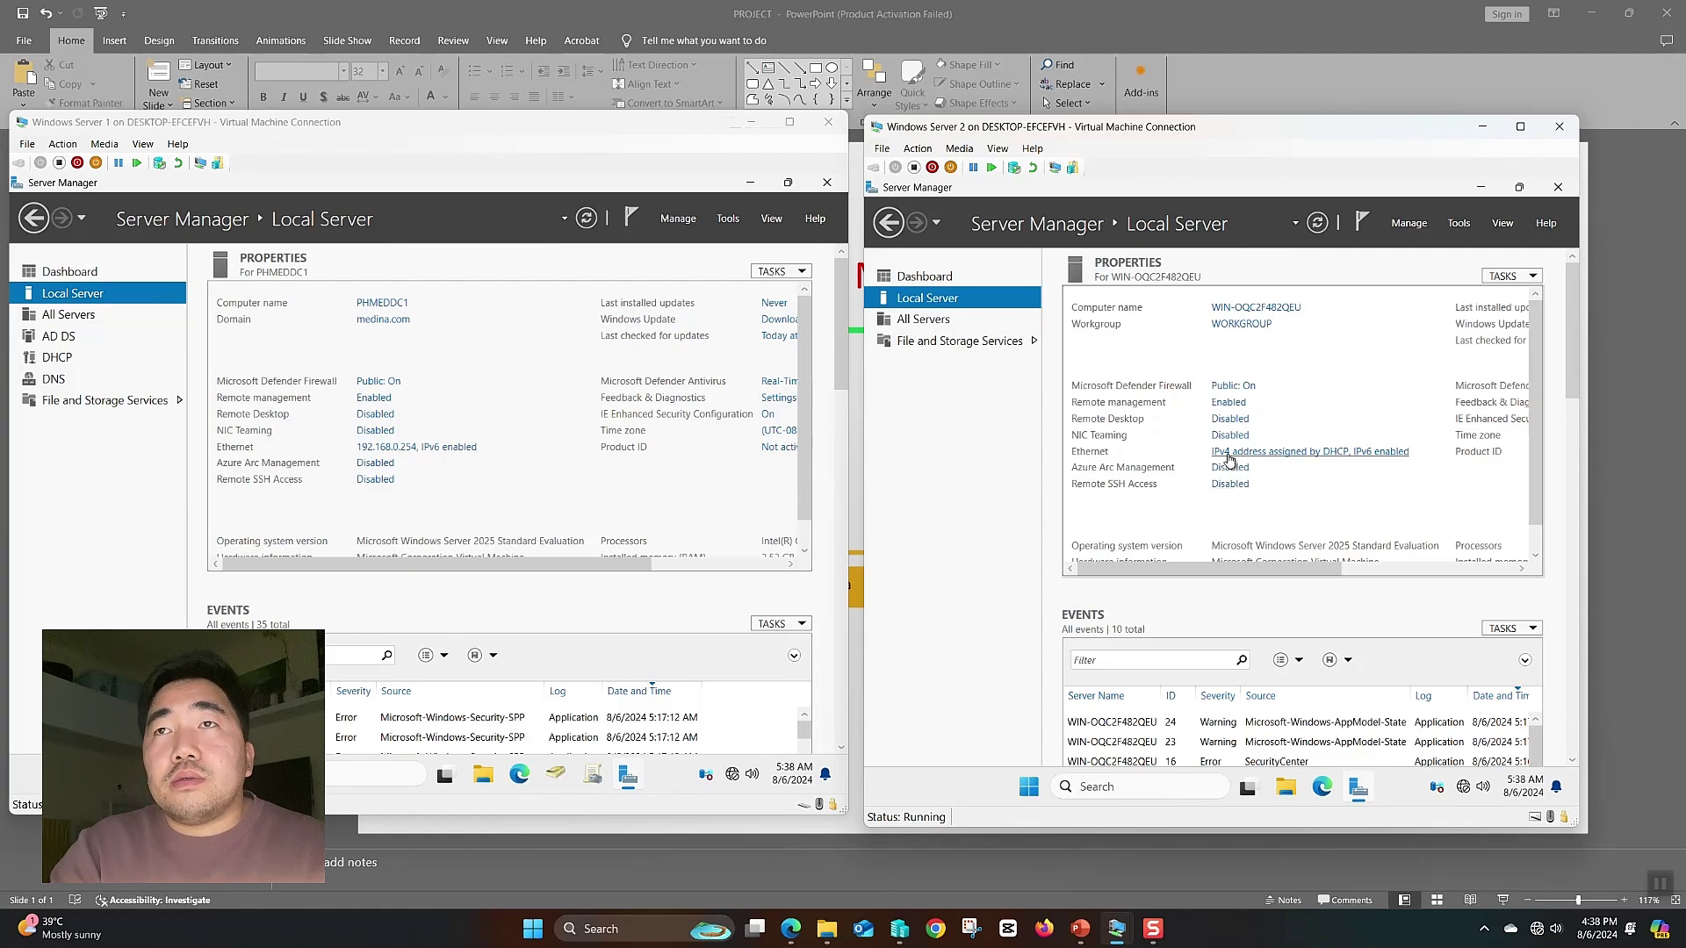
# Open the Ethernet adapter's IPv4 properties from Network Connections
pyautogui.click(1229, 456)
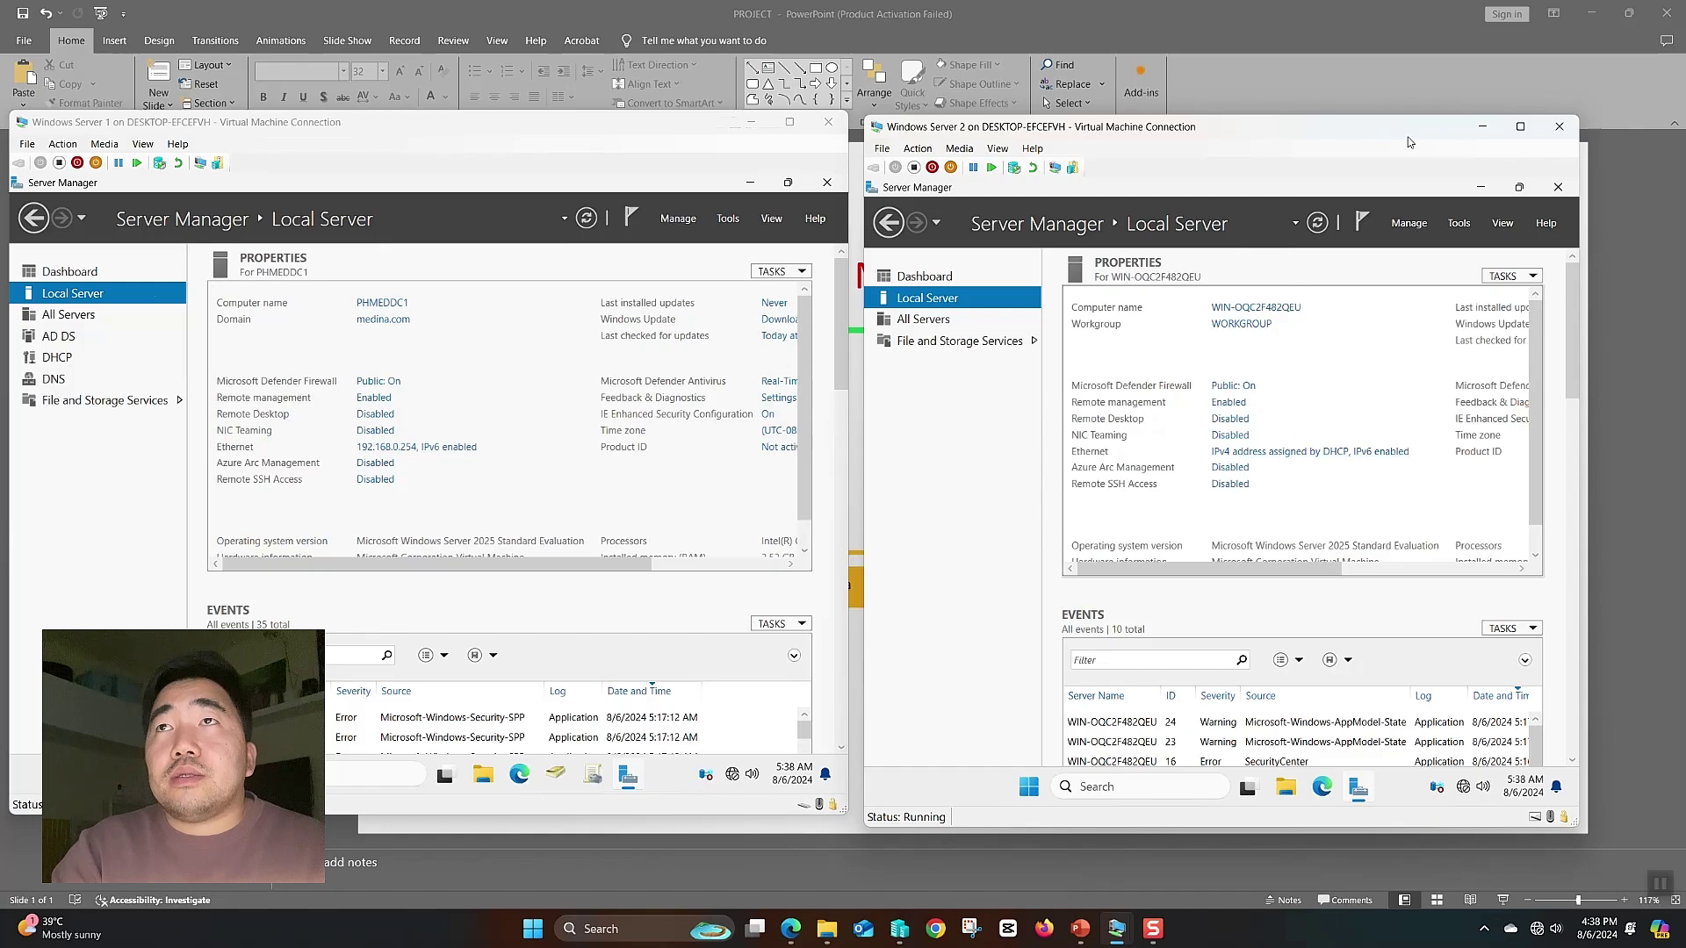
pyautogui.click(1520, 129)
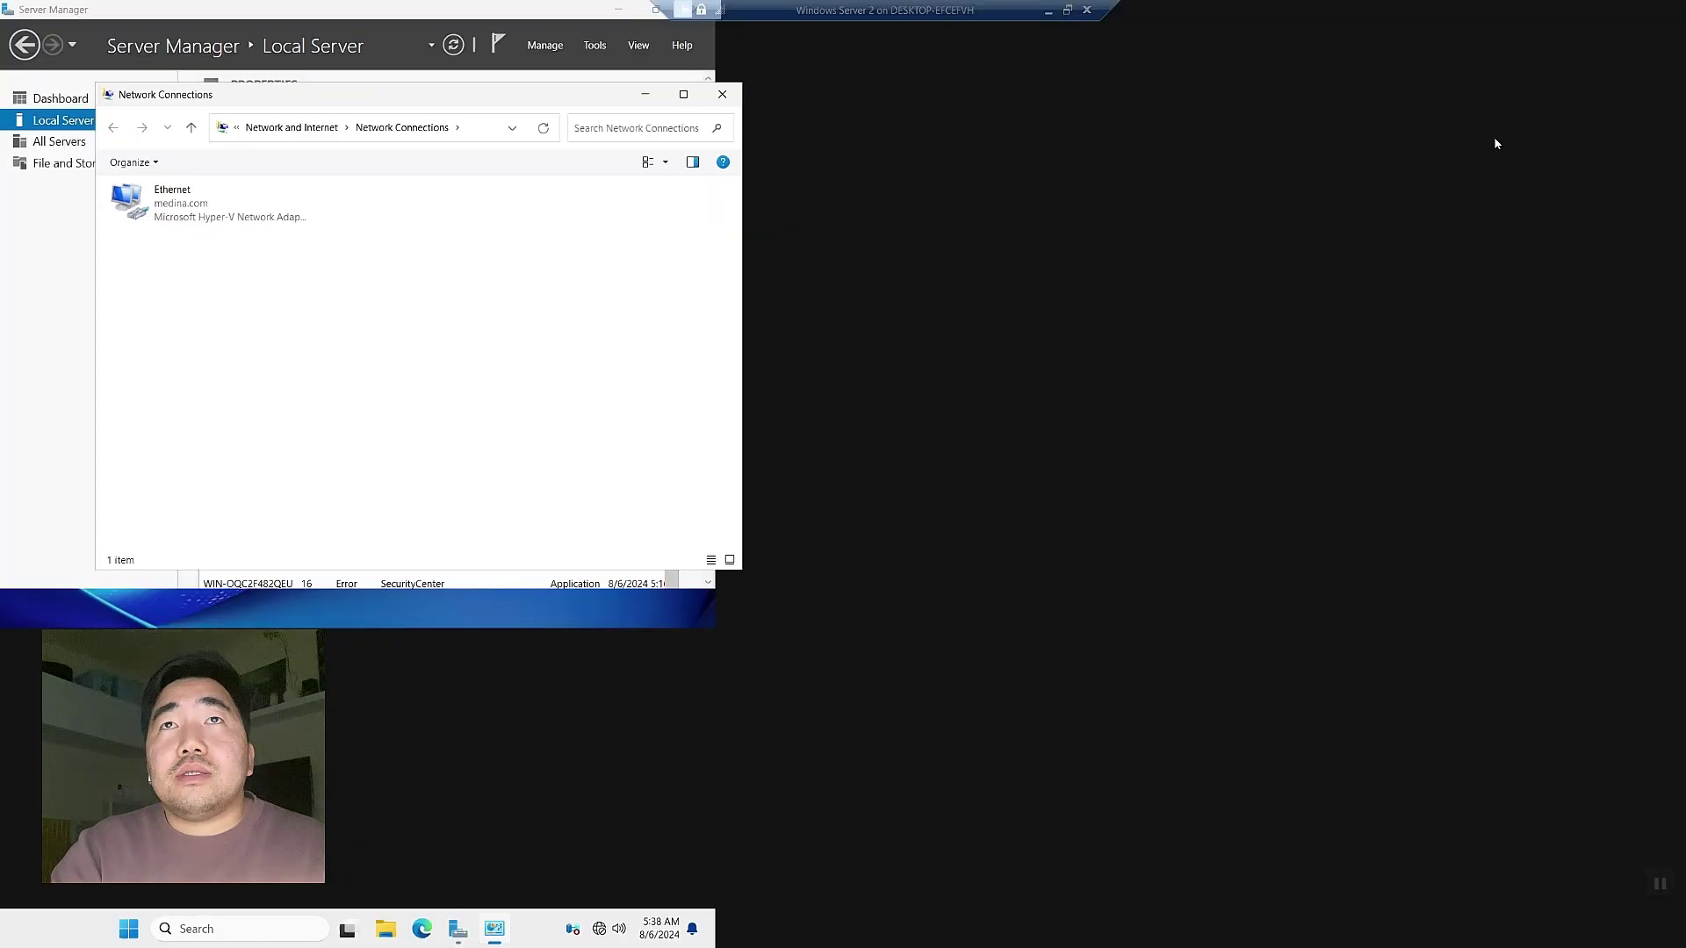
pyautogui.moveTo(355, 96); pyautogui.dragTo(733, 256)
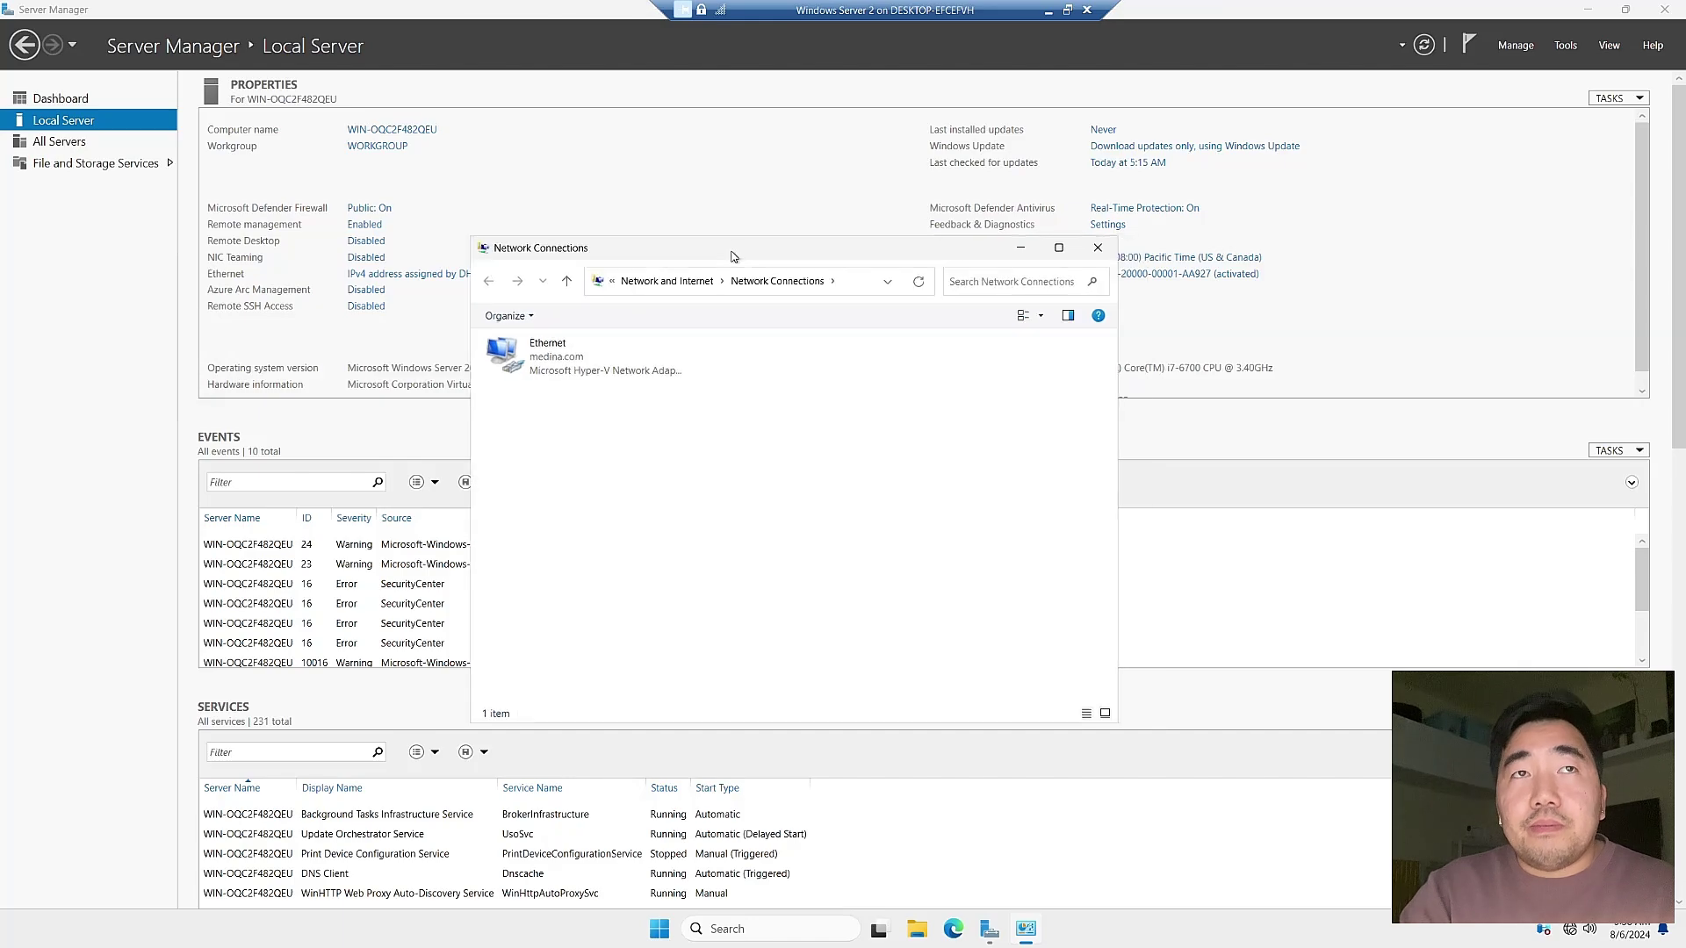
pyautogui.rightClick(581, 357)
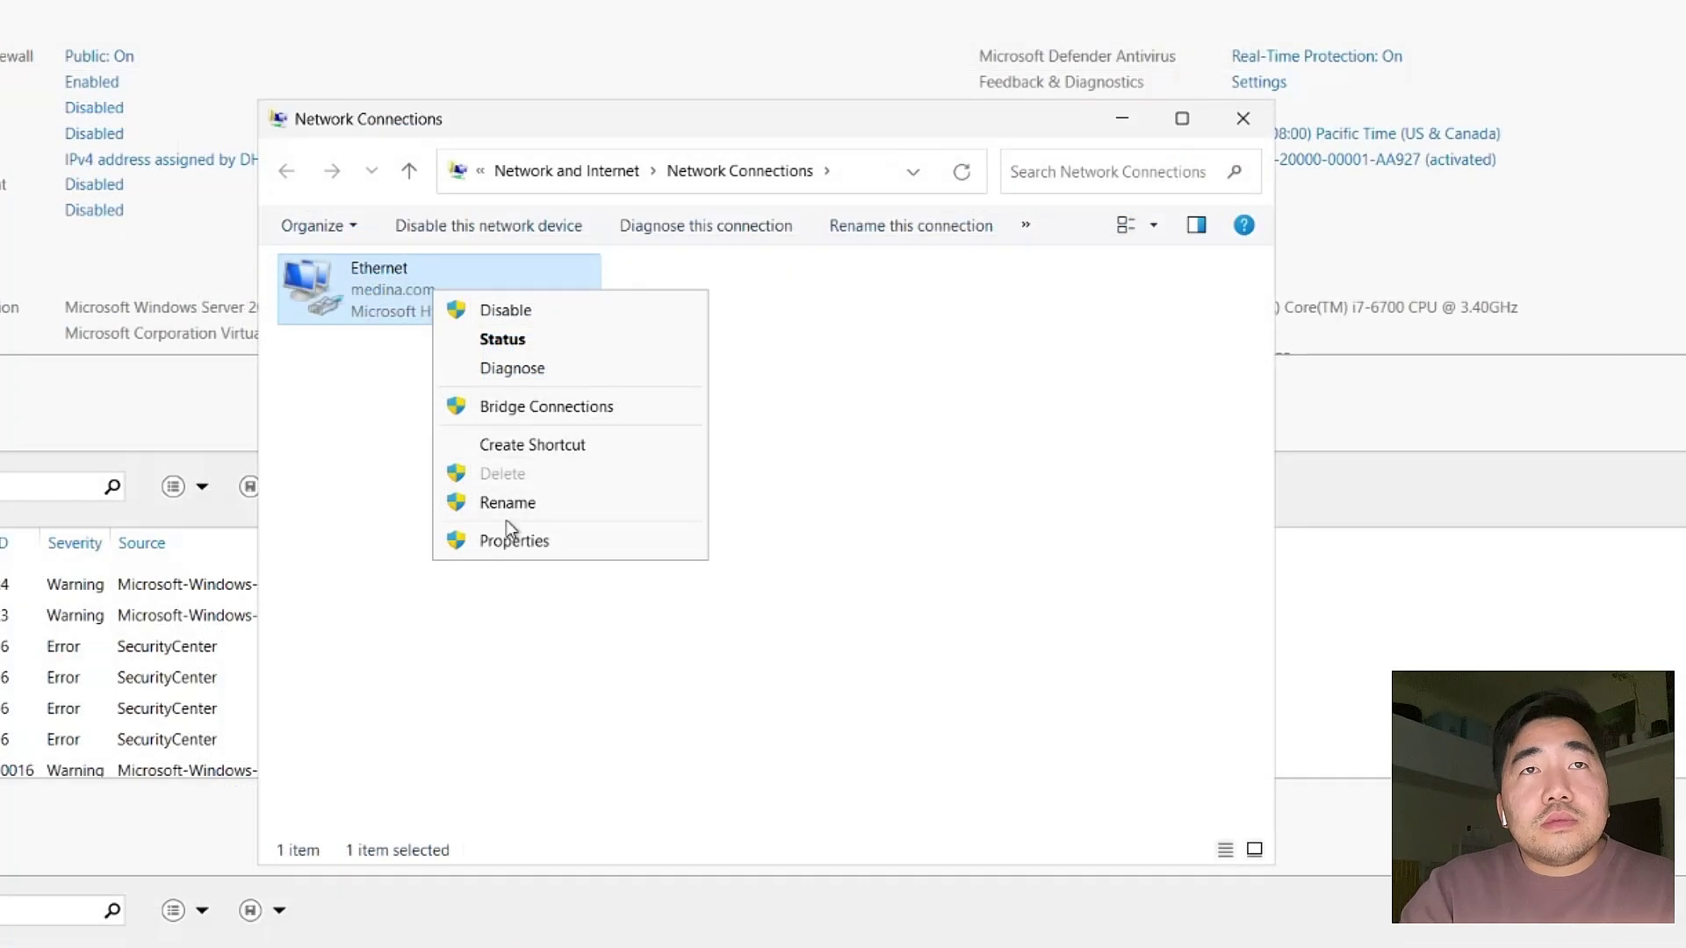
pyautogui.click(630, 517)
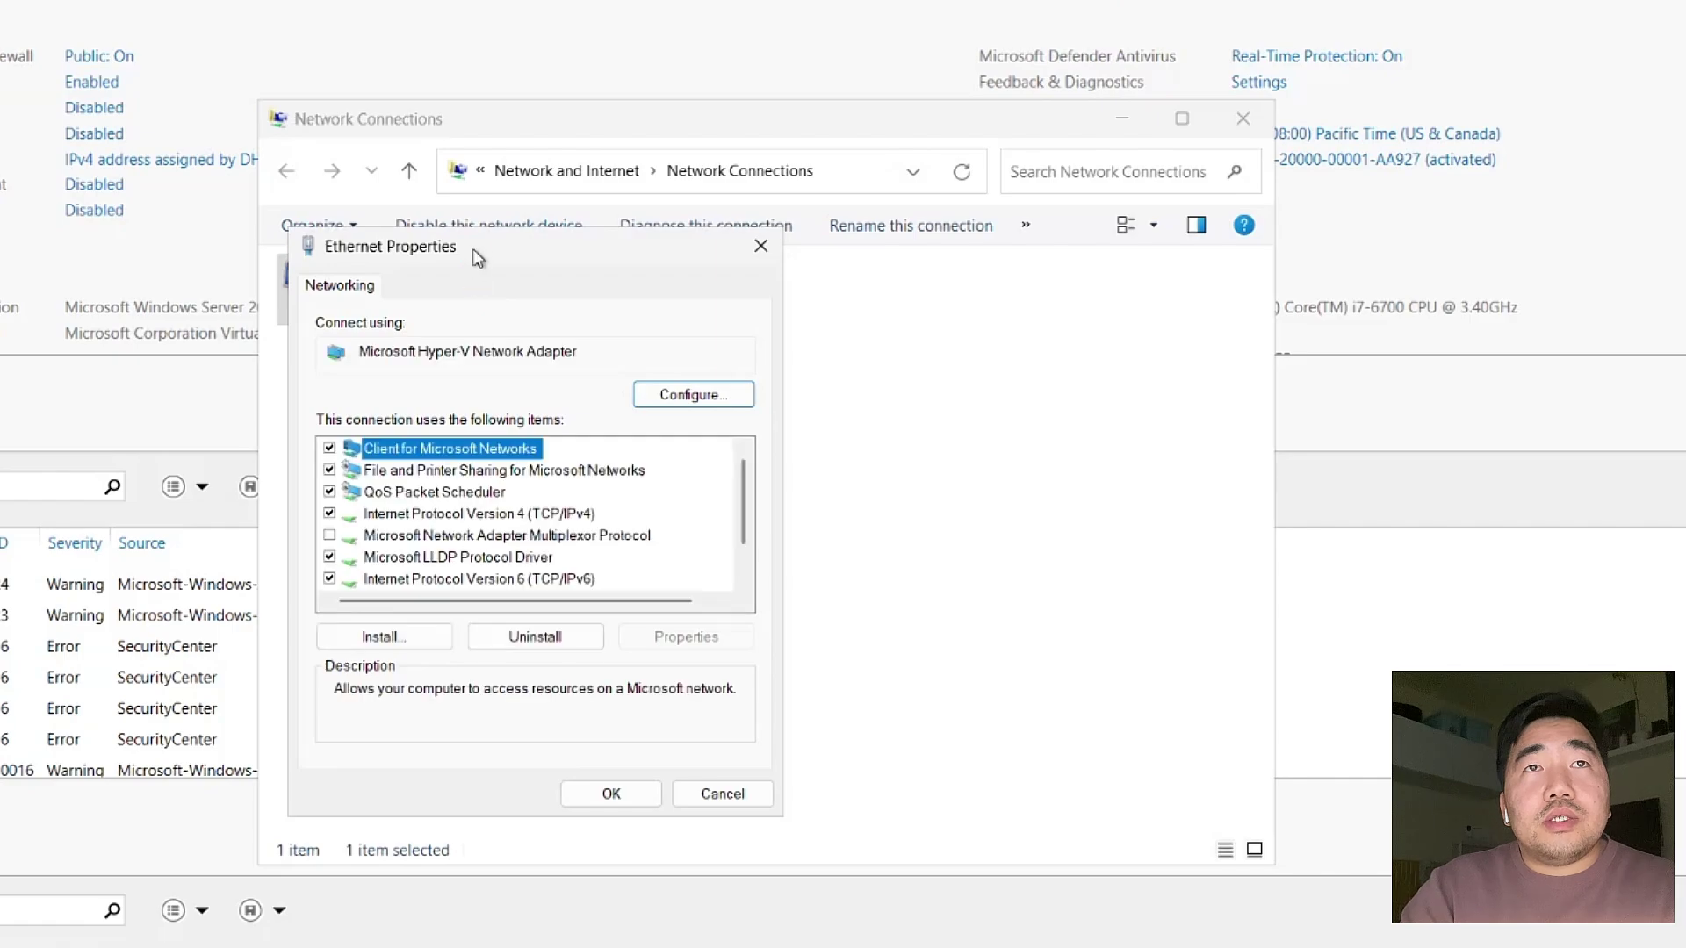
pyautogui.moveTo(474, 258); pyautogui.dragTo(685, 261)
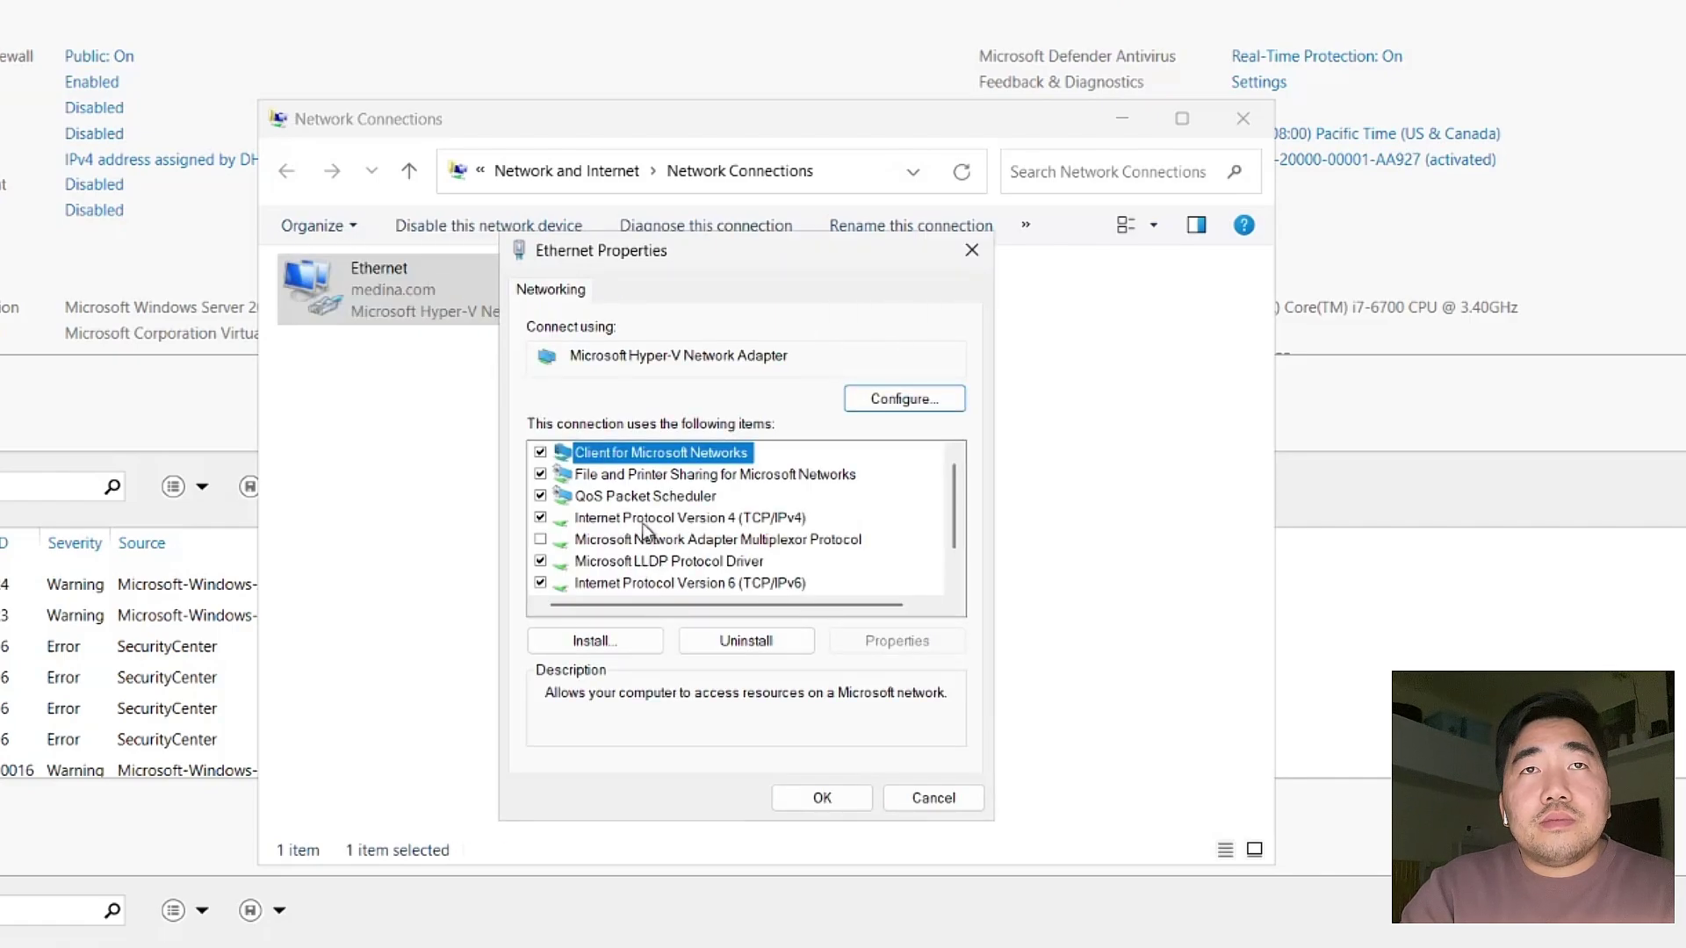
pyautogui.doubleClick(649, 523)
# Set static IP 192.168.0.253, mask 255.255.255.0, gateway 192.168.0.1, DNS 192.168.0.254
pyautogui.click(601, 525)
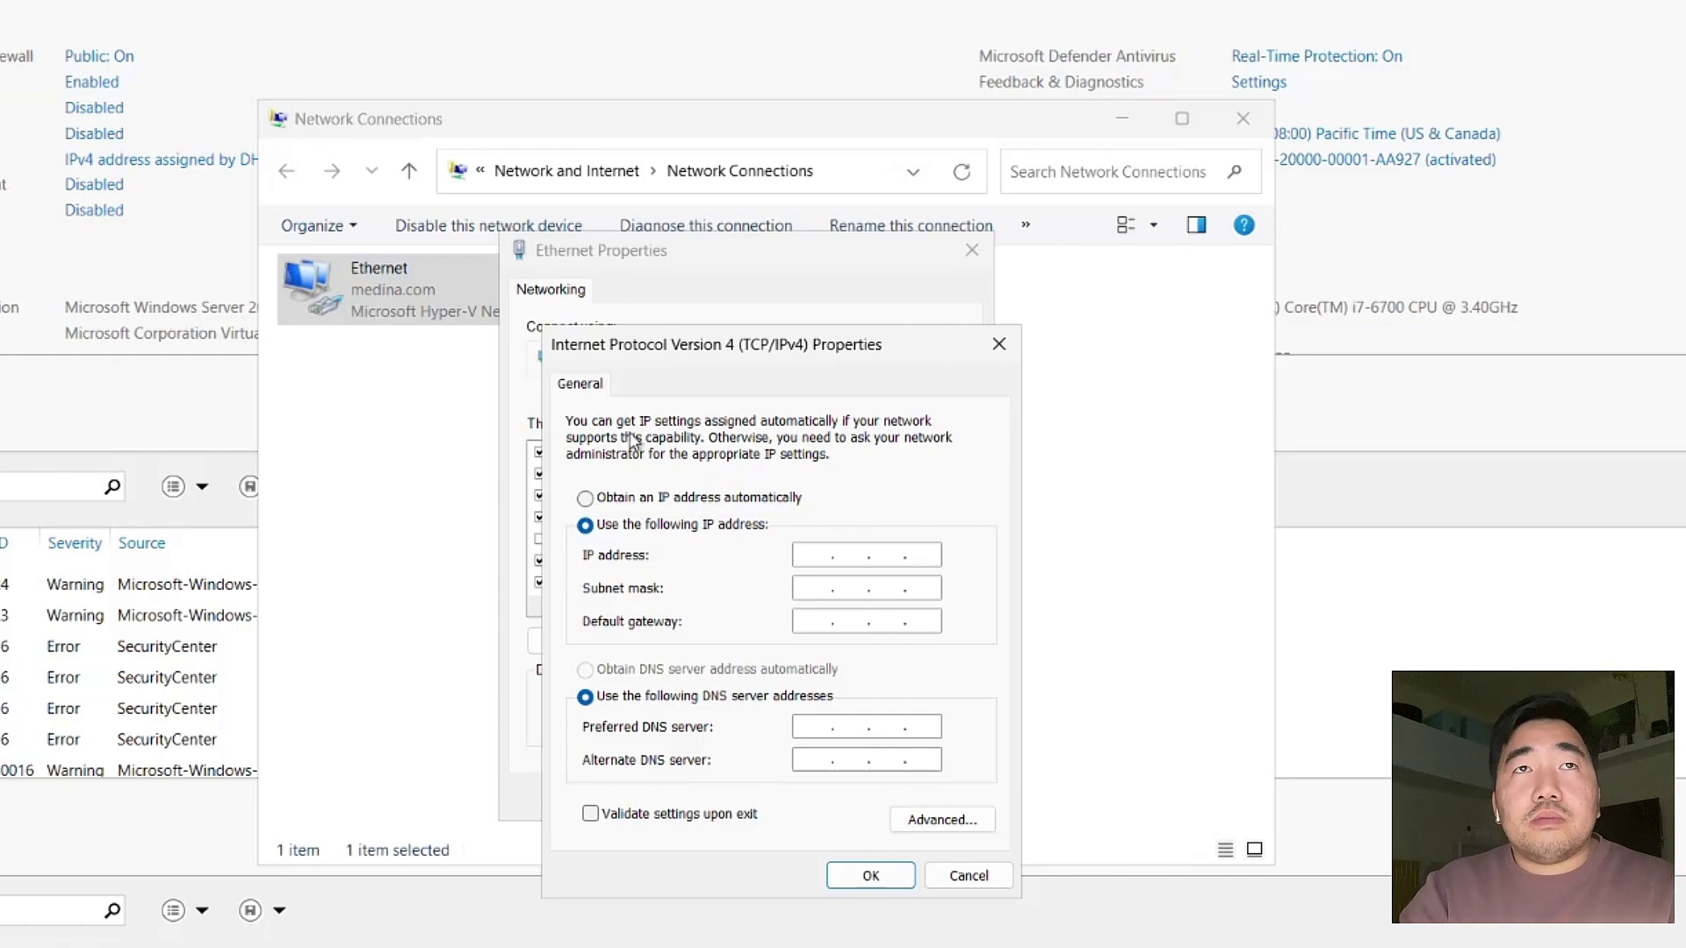
pyautogui.click(814, 553)
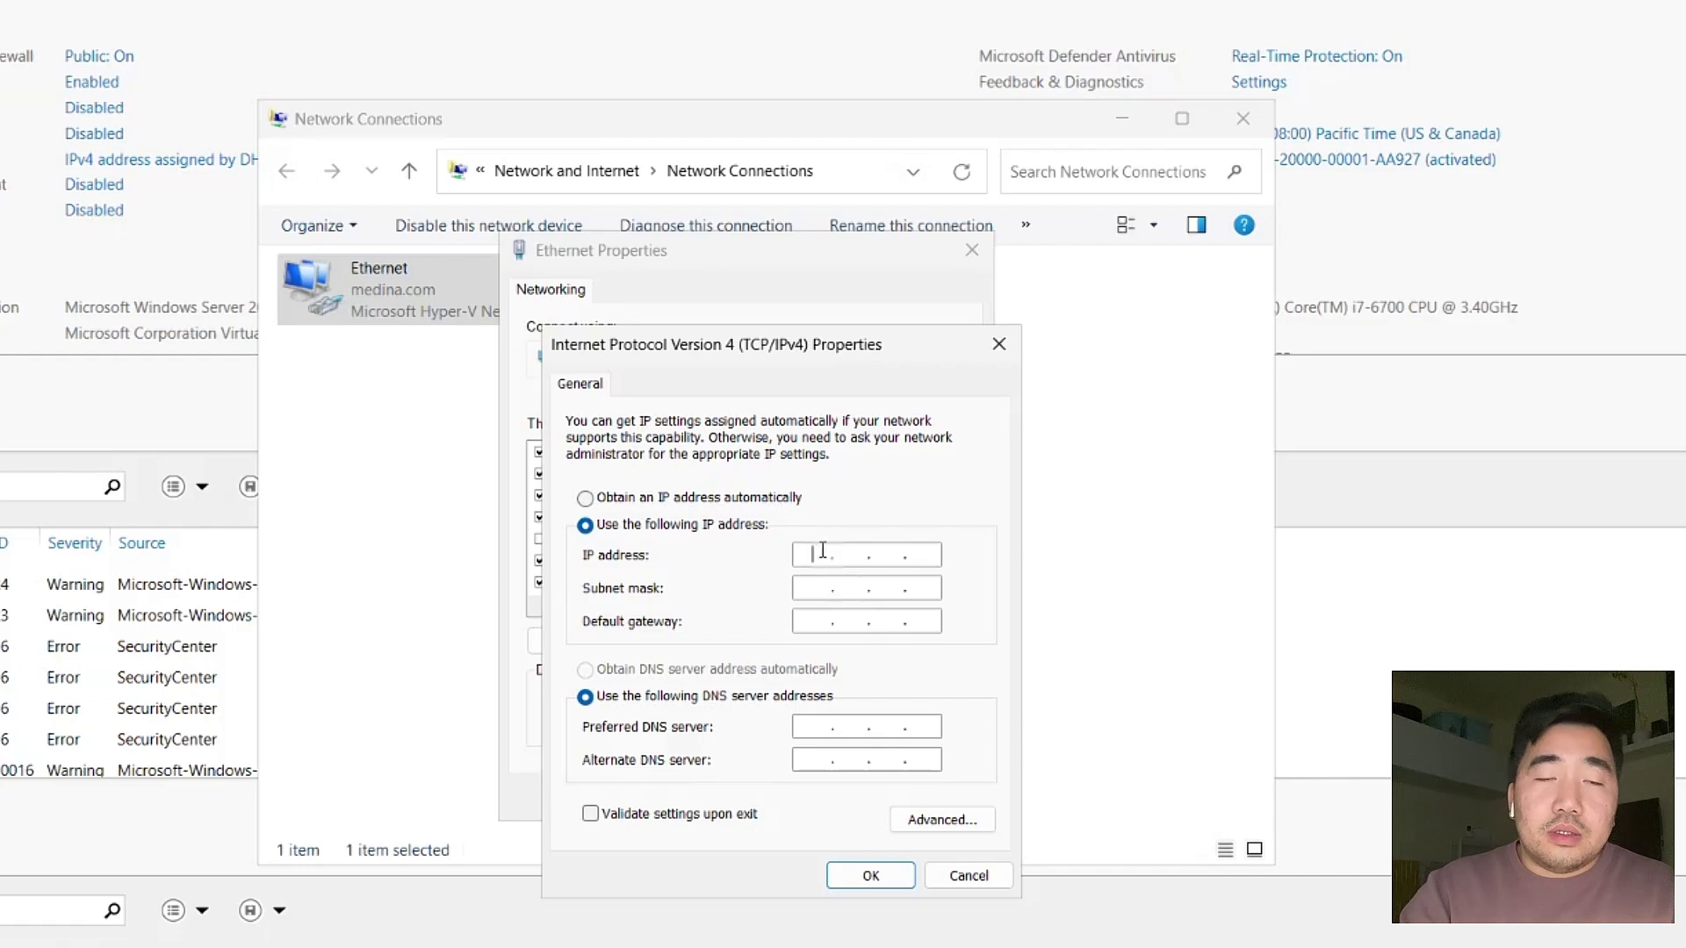
pyautogui.write('192.')
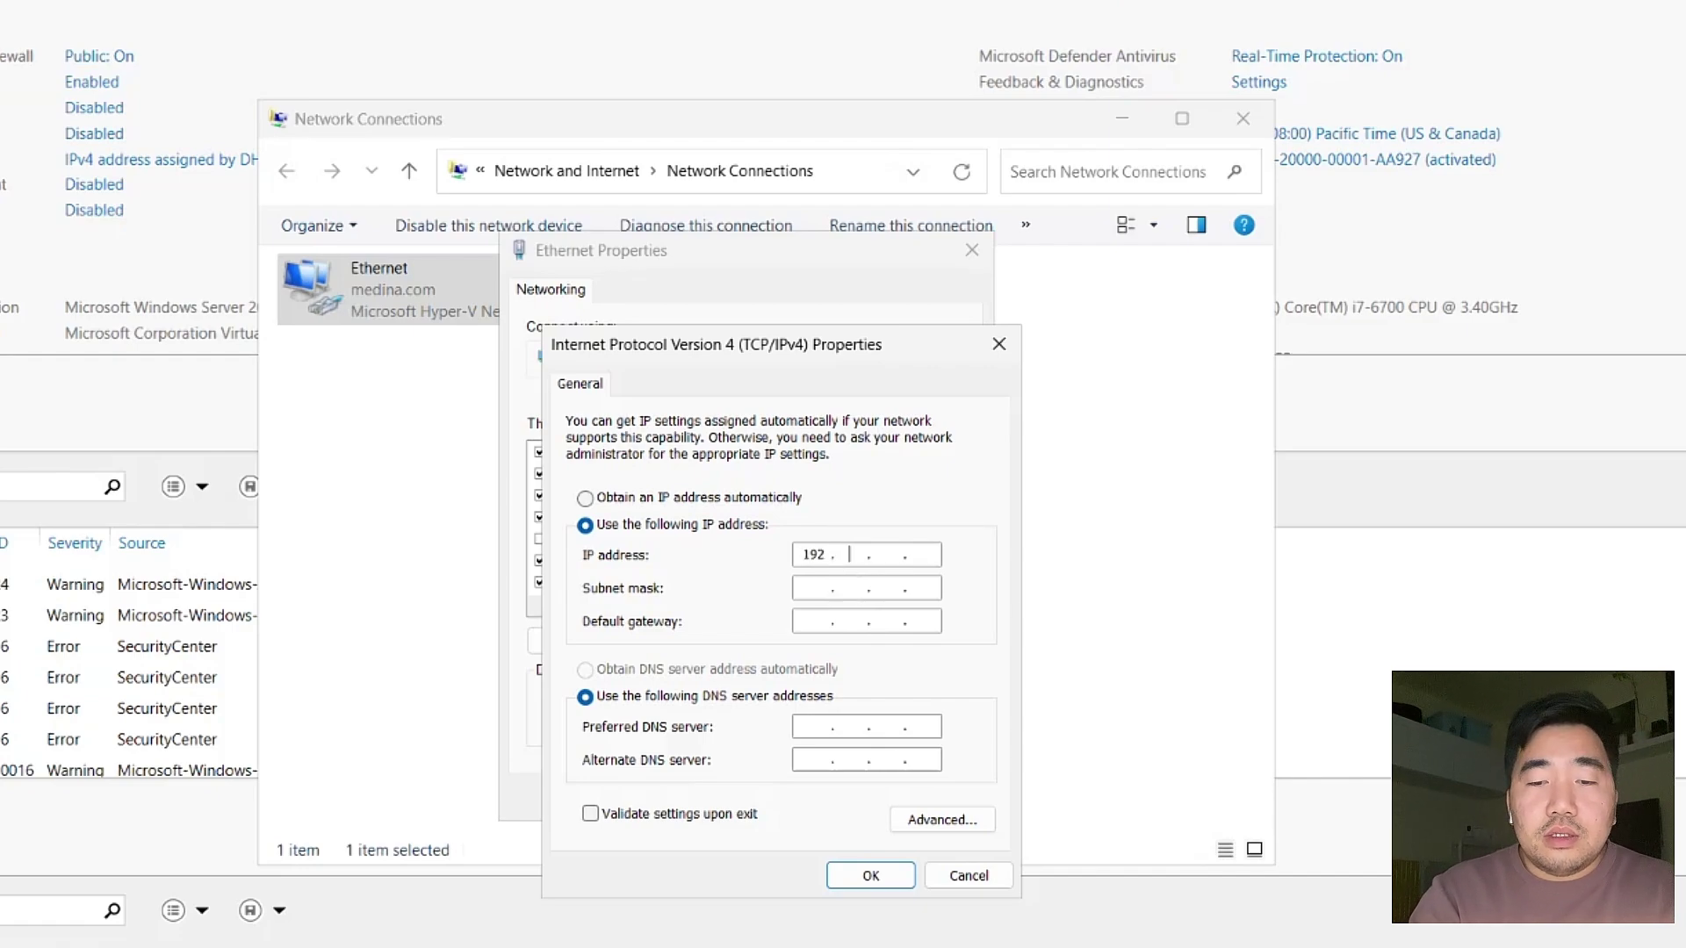
pyautogui.write('168.')
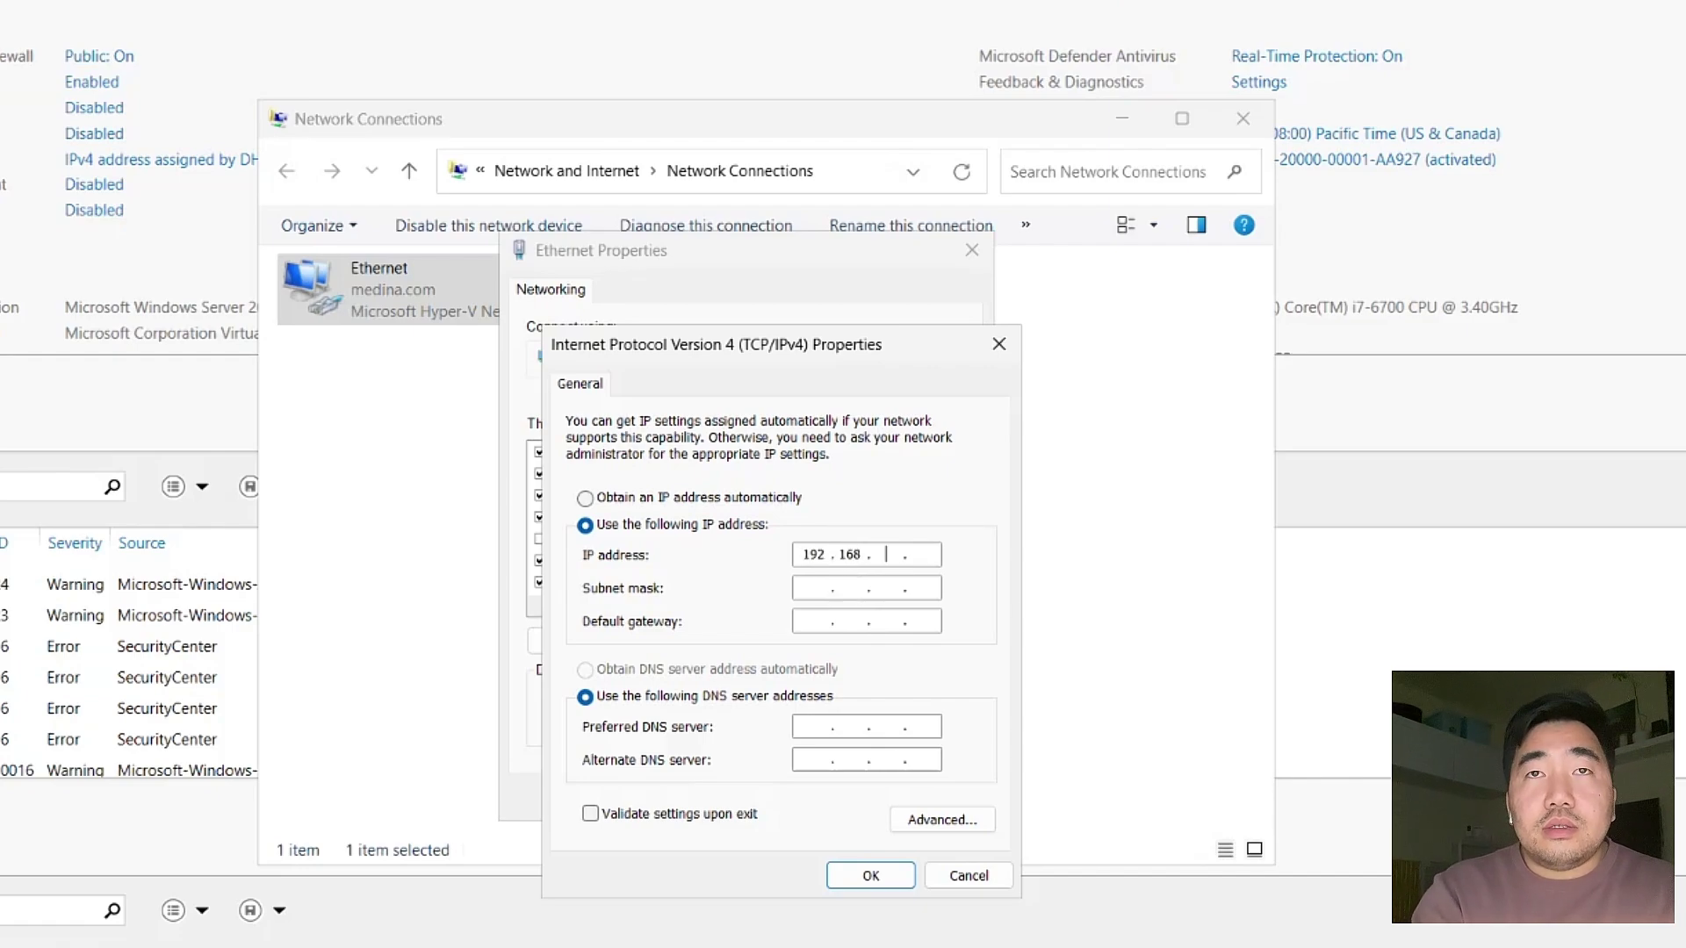
pyautogui.write('0 .253')
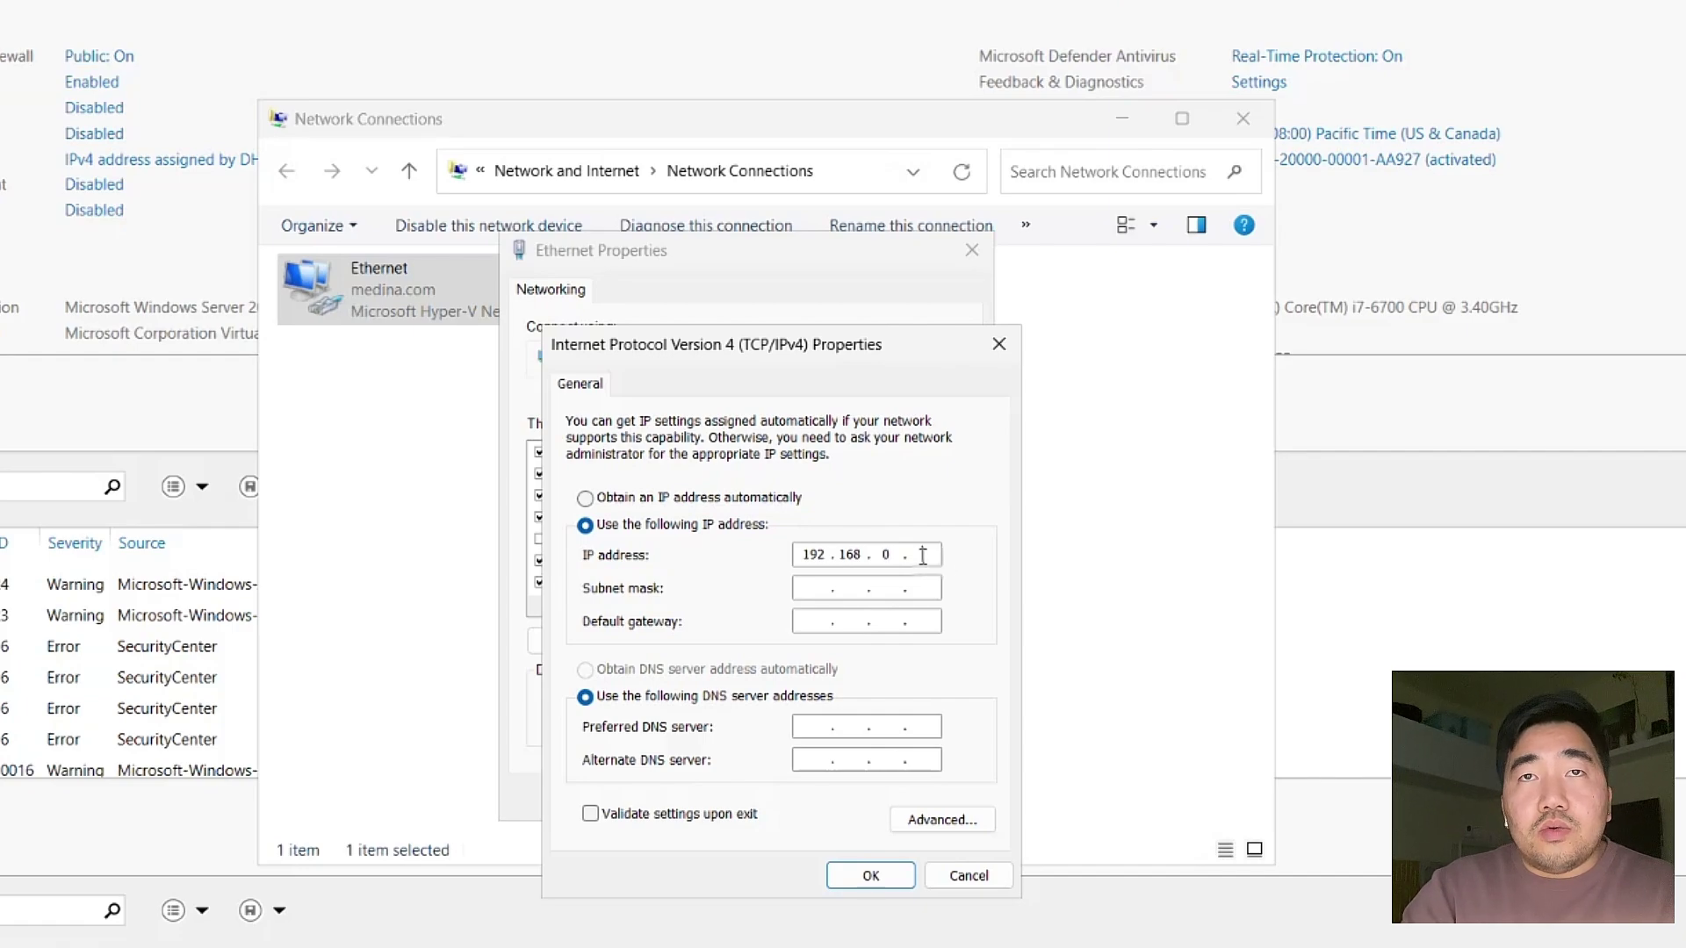
pyautogui.click(834, 588)
pyautogui.click(834, 623)
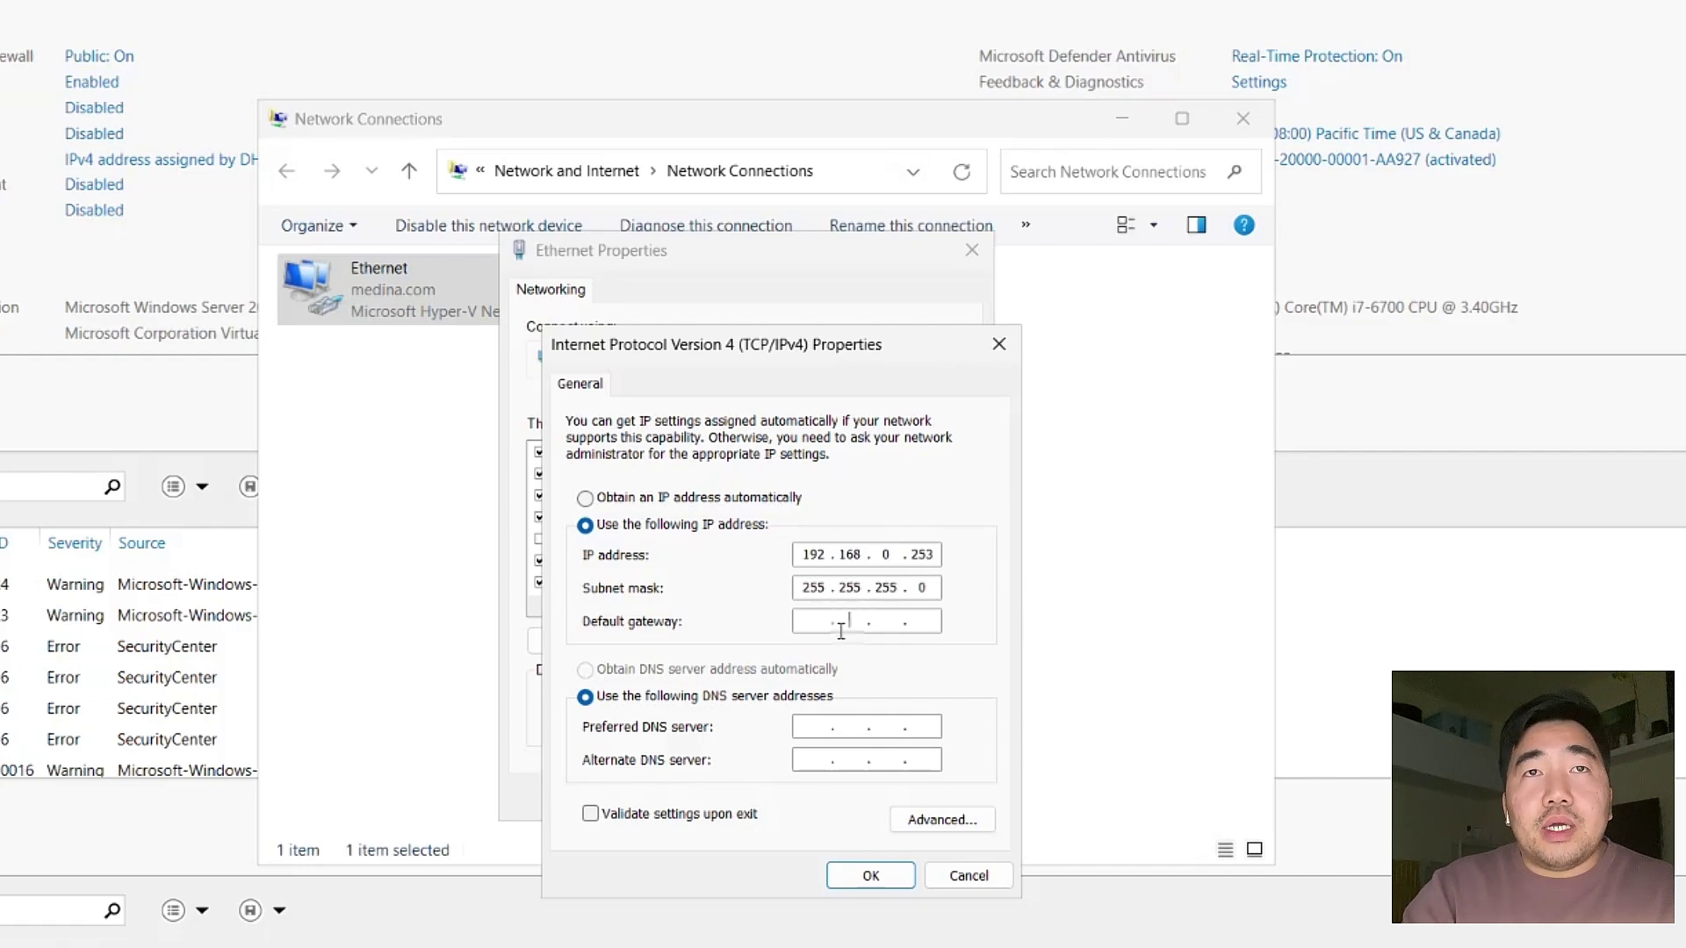
pyautogui.write('192.')
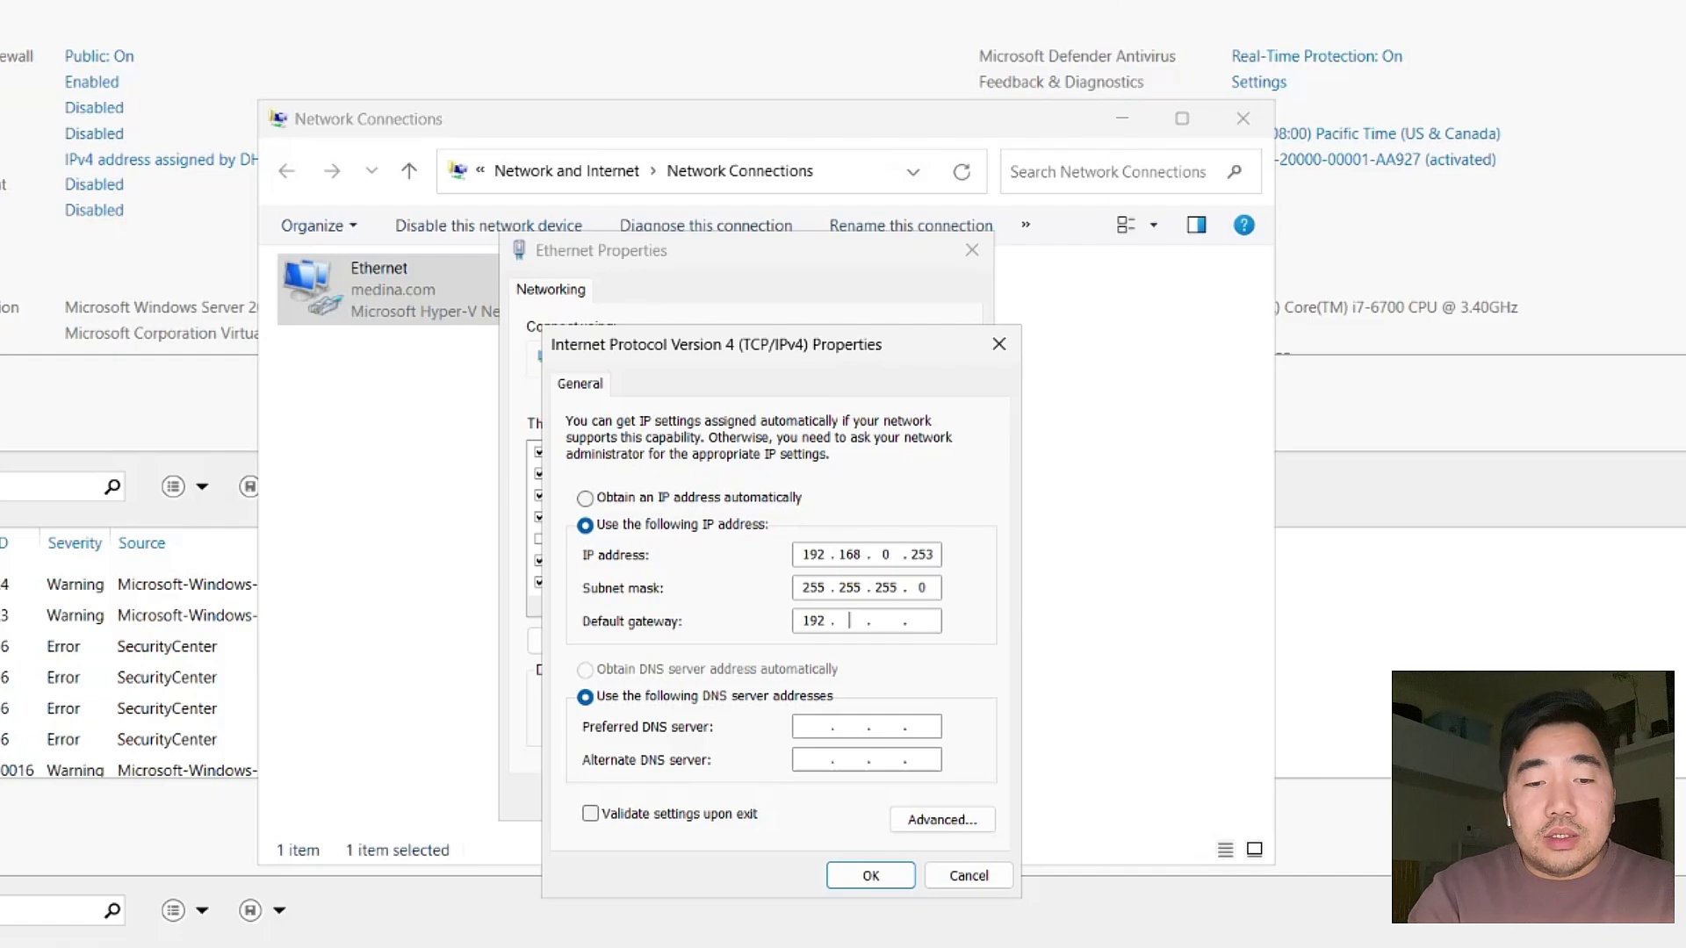
pyautogui.write('168.')
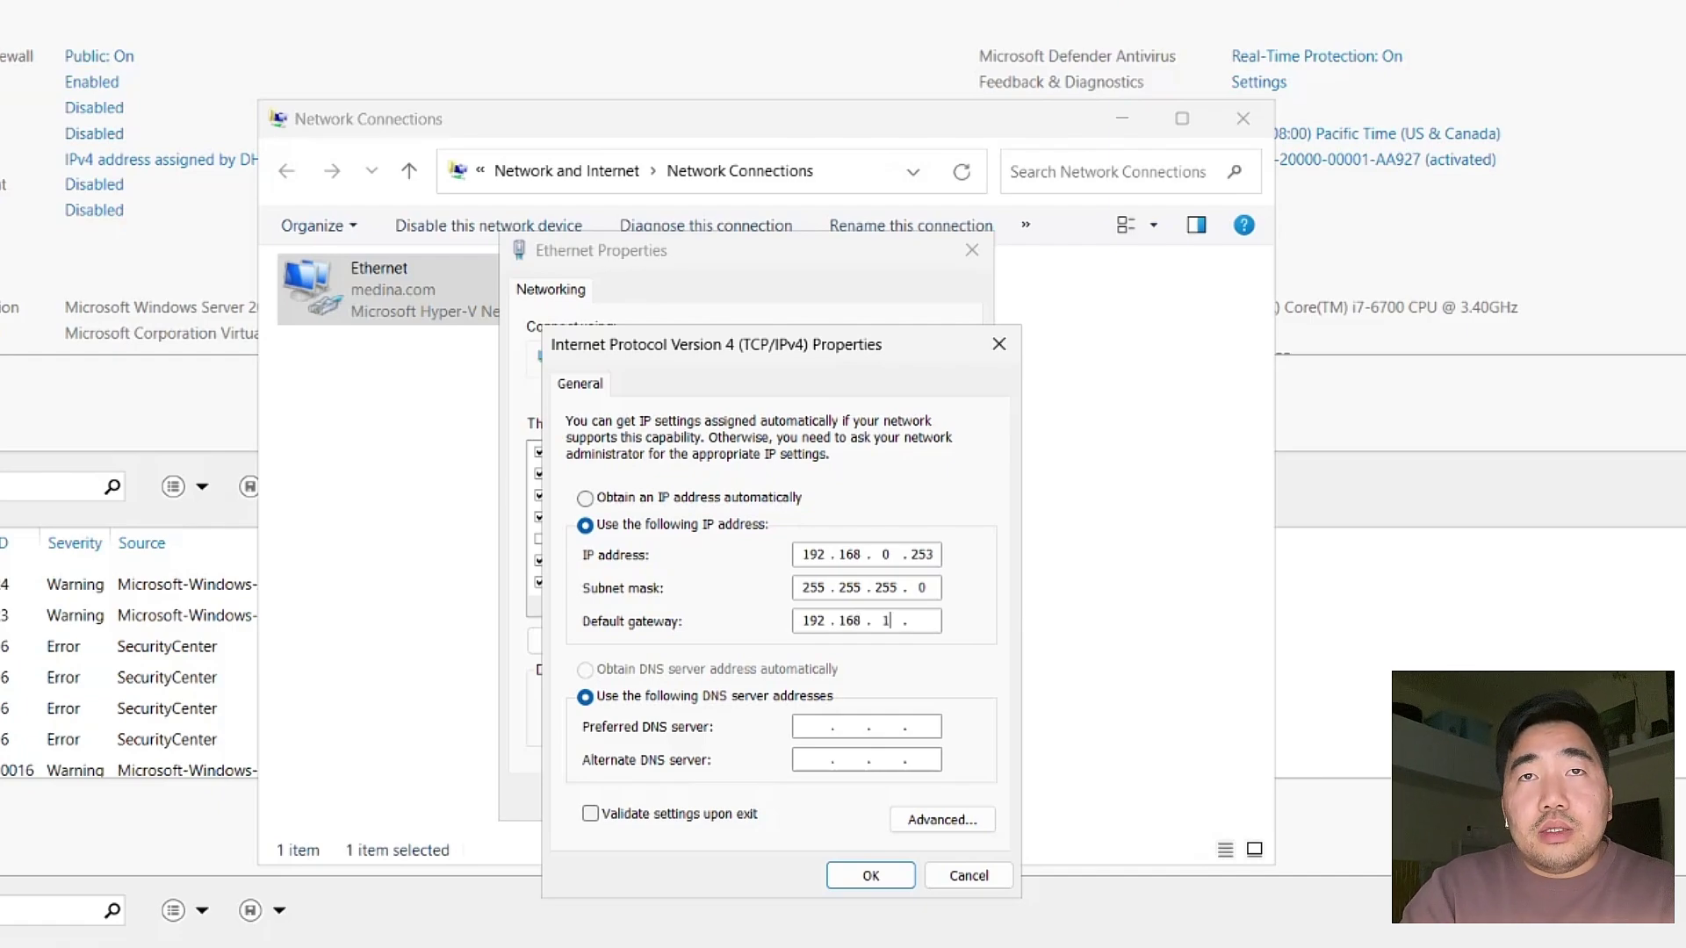
pyautogui.write('0')
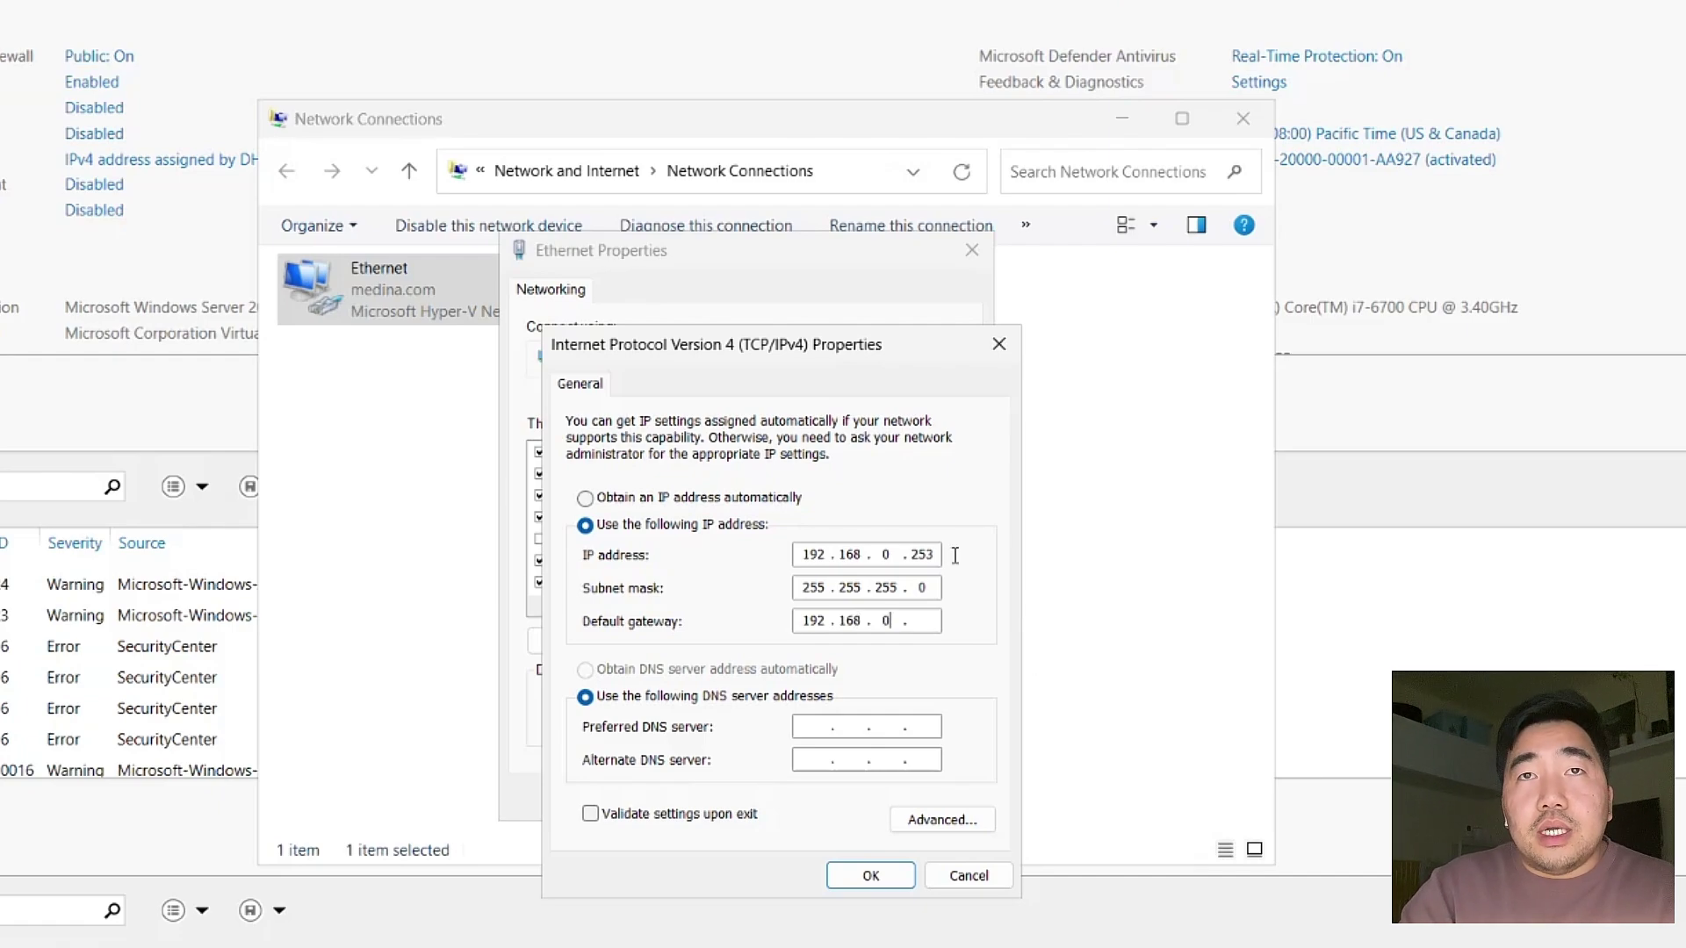
pyautogui.write('.1')
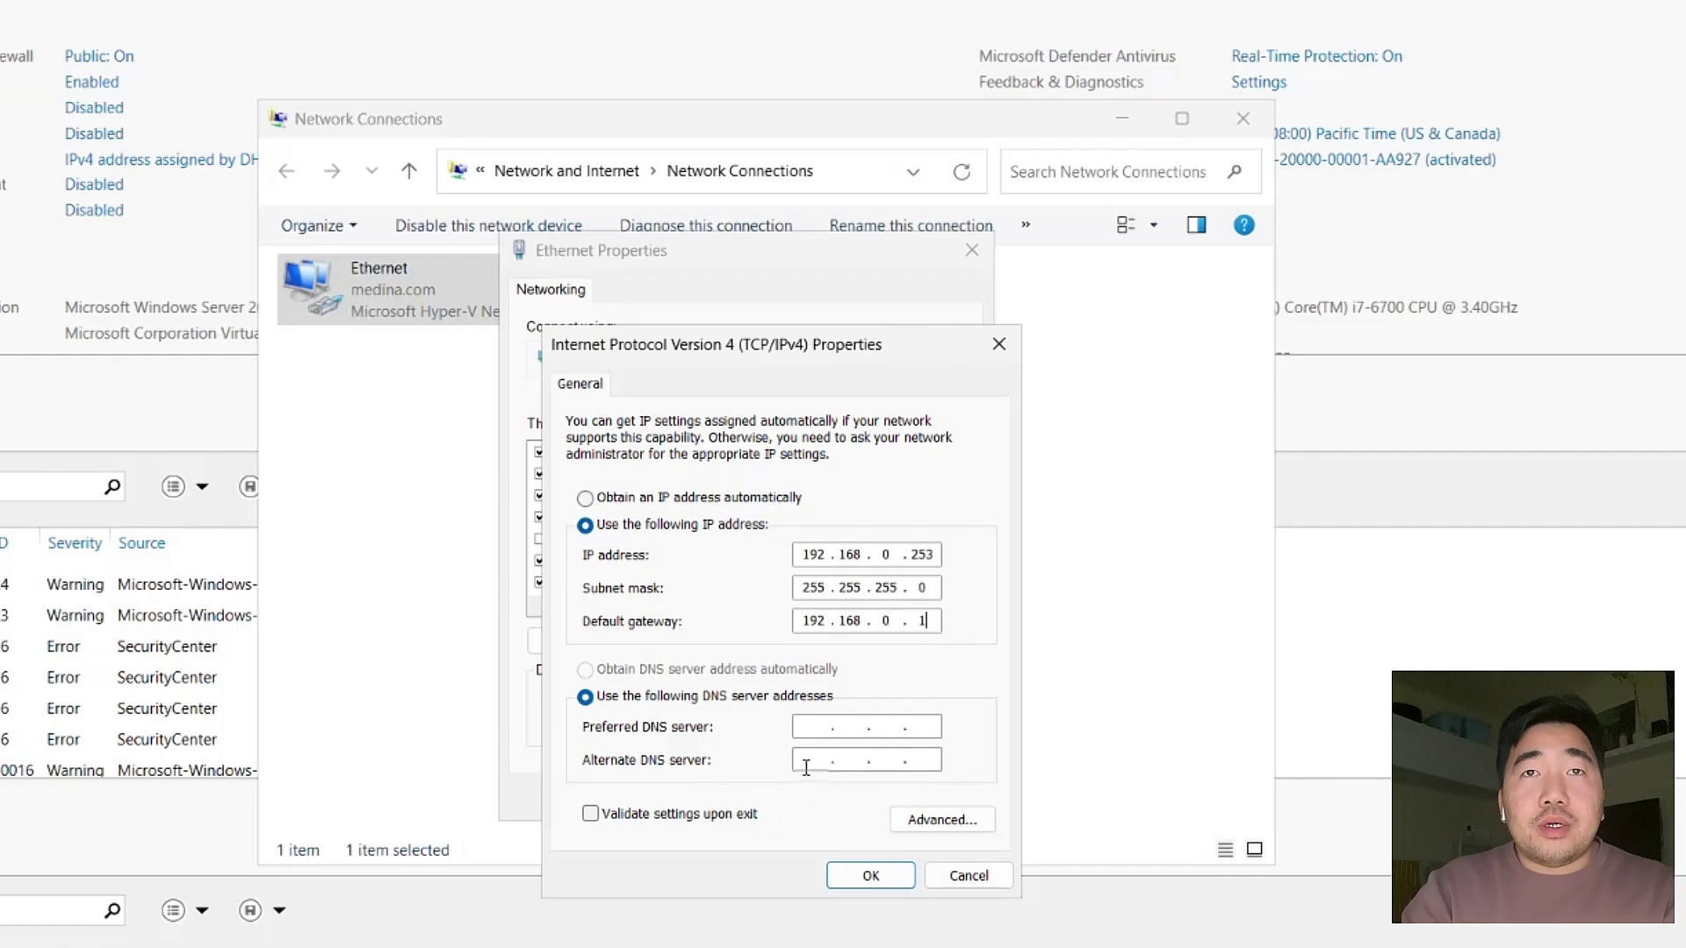
pyautogui.click(803, 728)
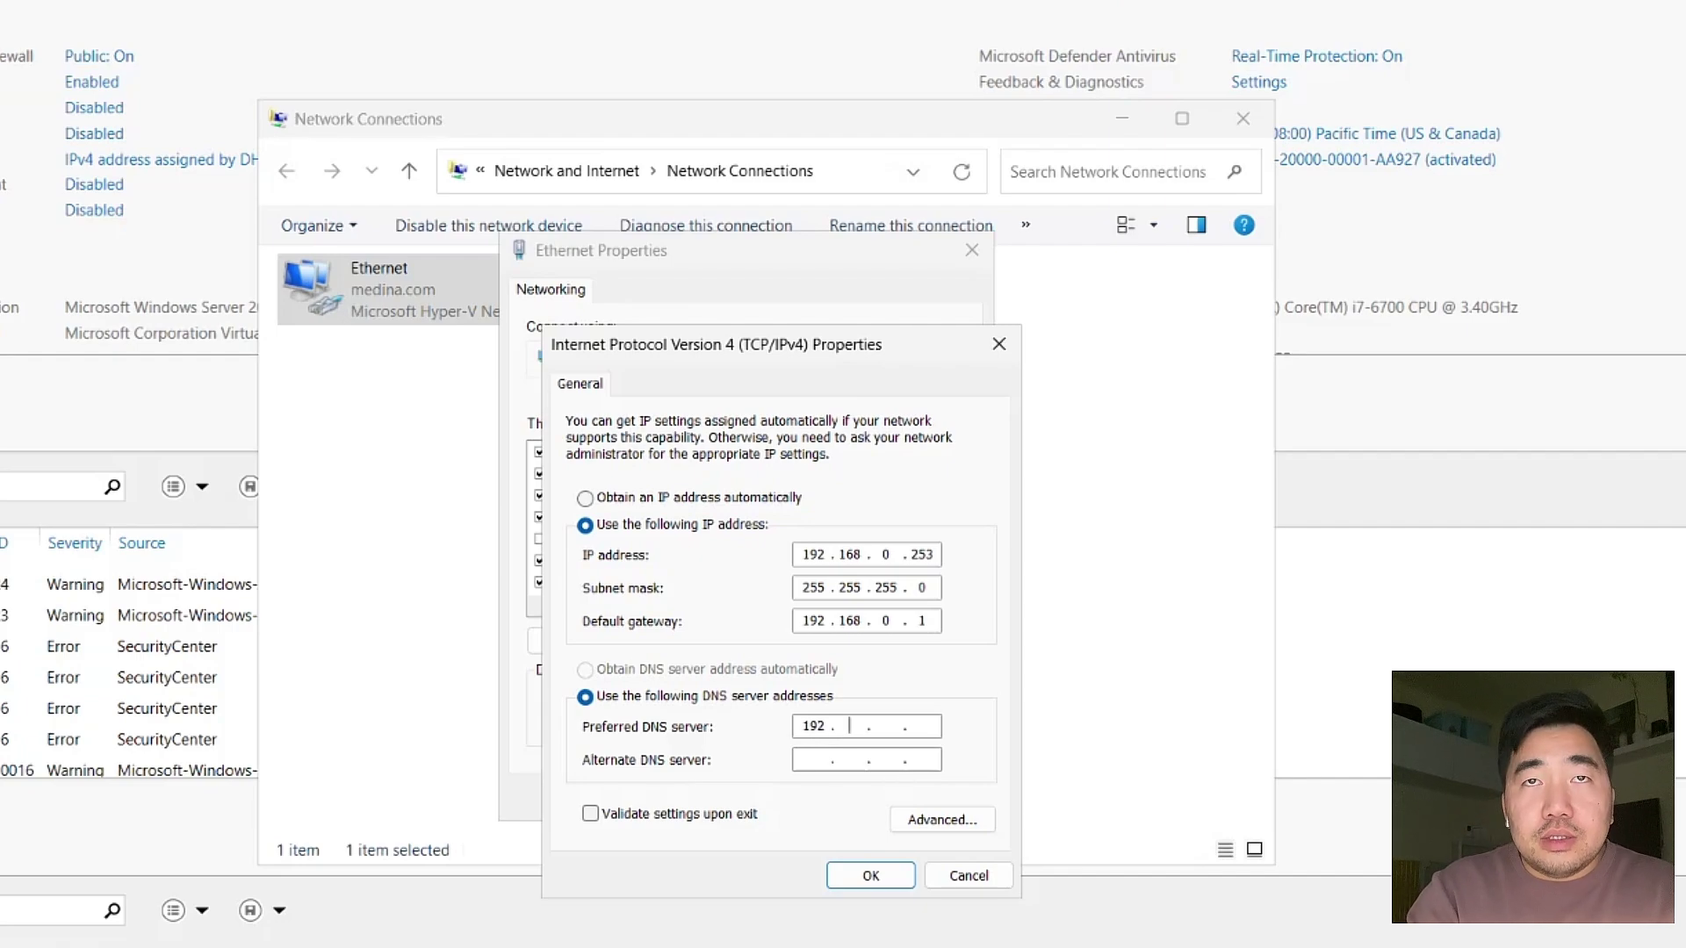
pyautogui.write('192.1')
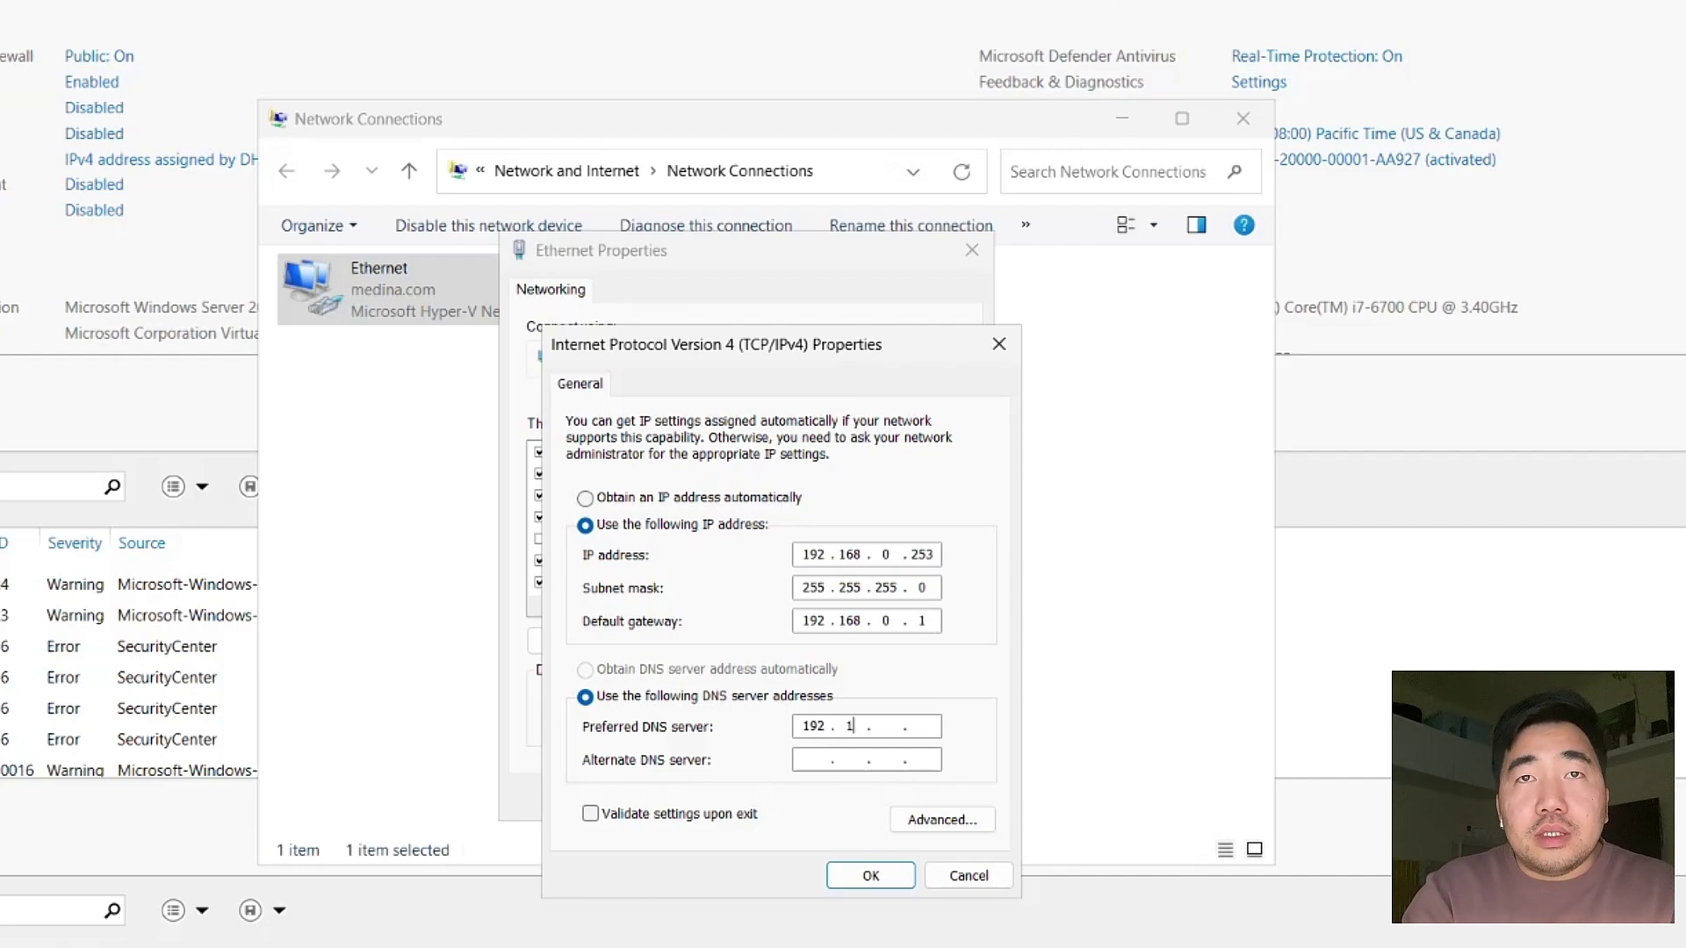
pyautogui.write('68')
pyautogui.press('BackSpace')
pyautogui.write('8 . ')
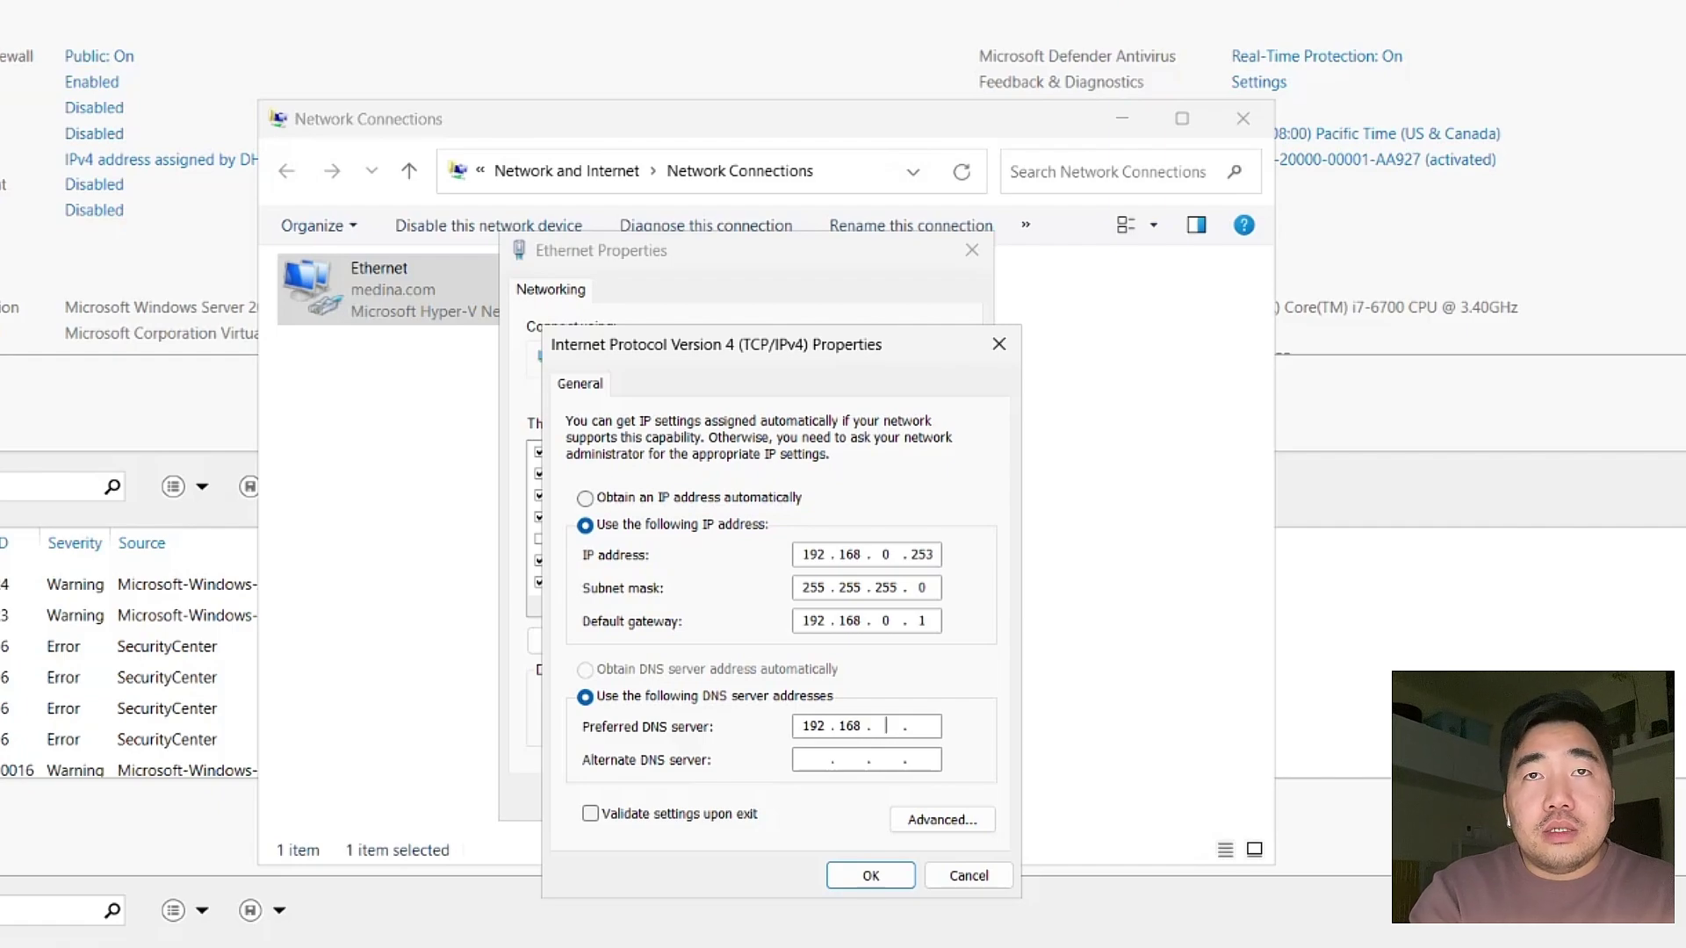
pyautogui.write('0 . 2')
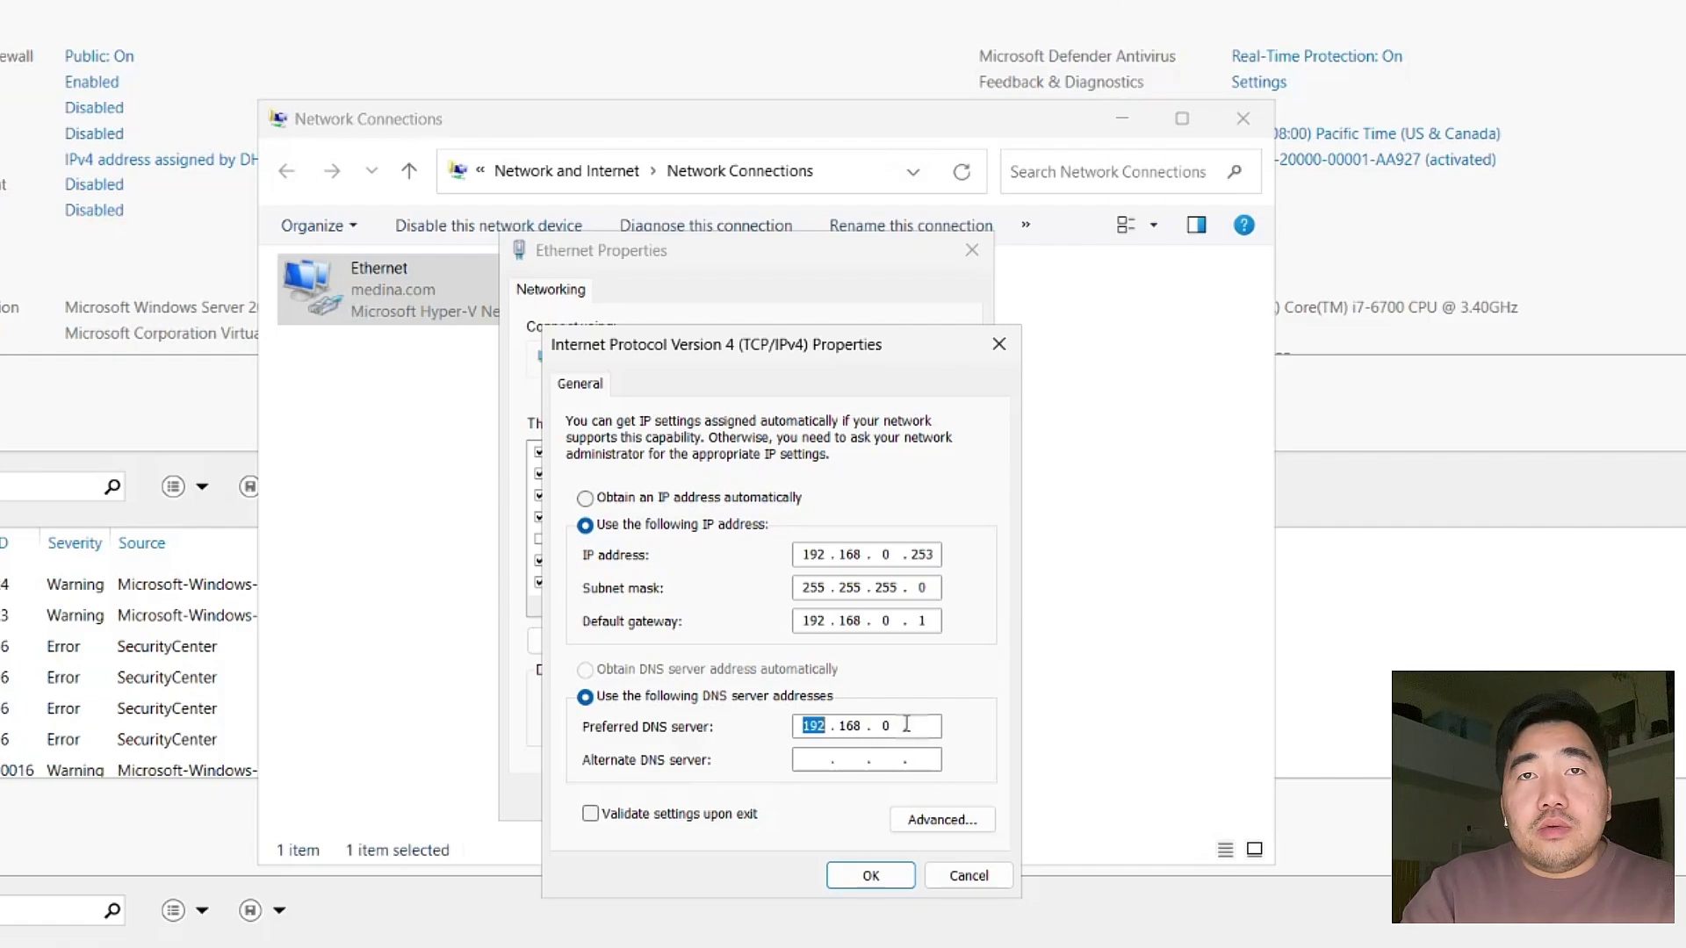
pyautogui.write('54')
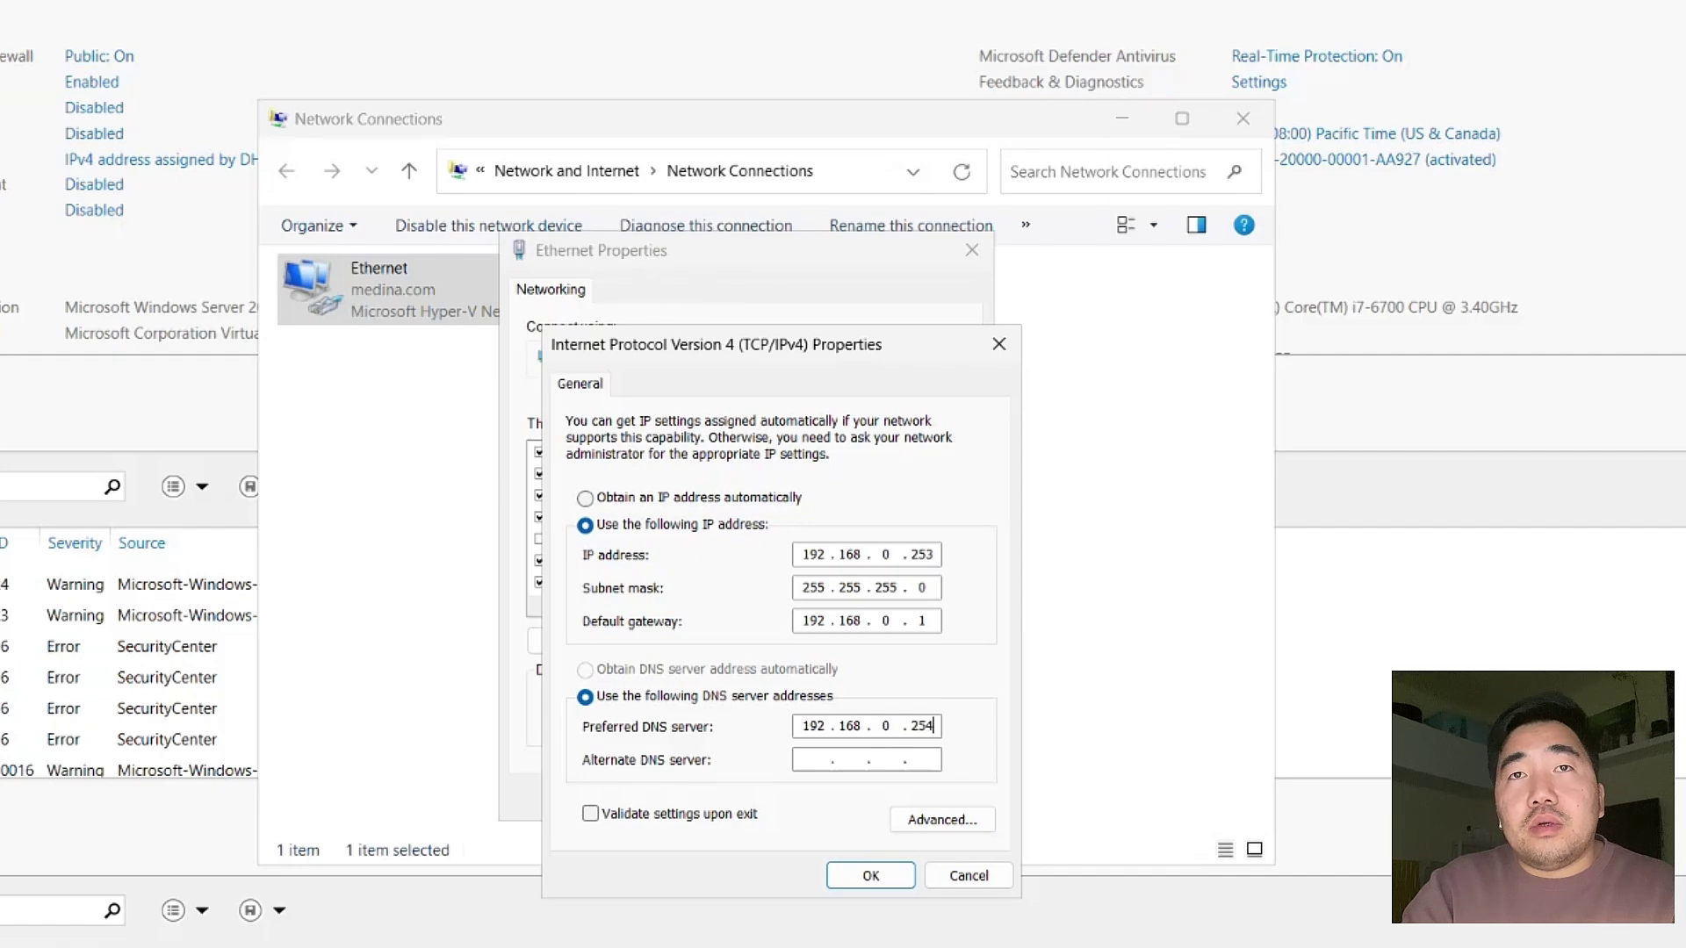
pyautogui.click(870, 878)
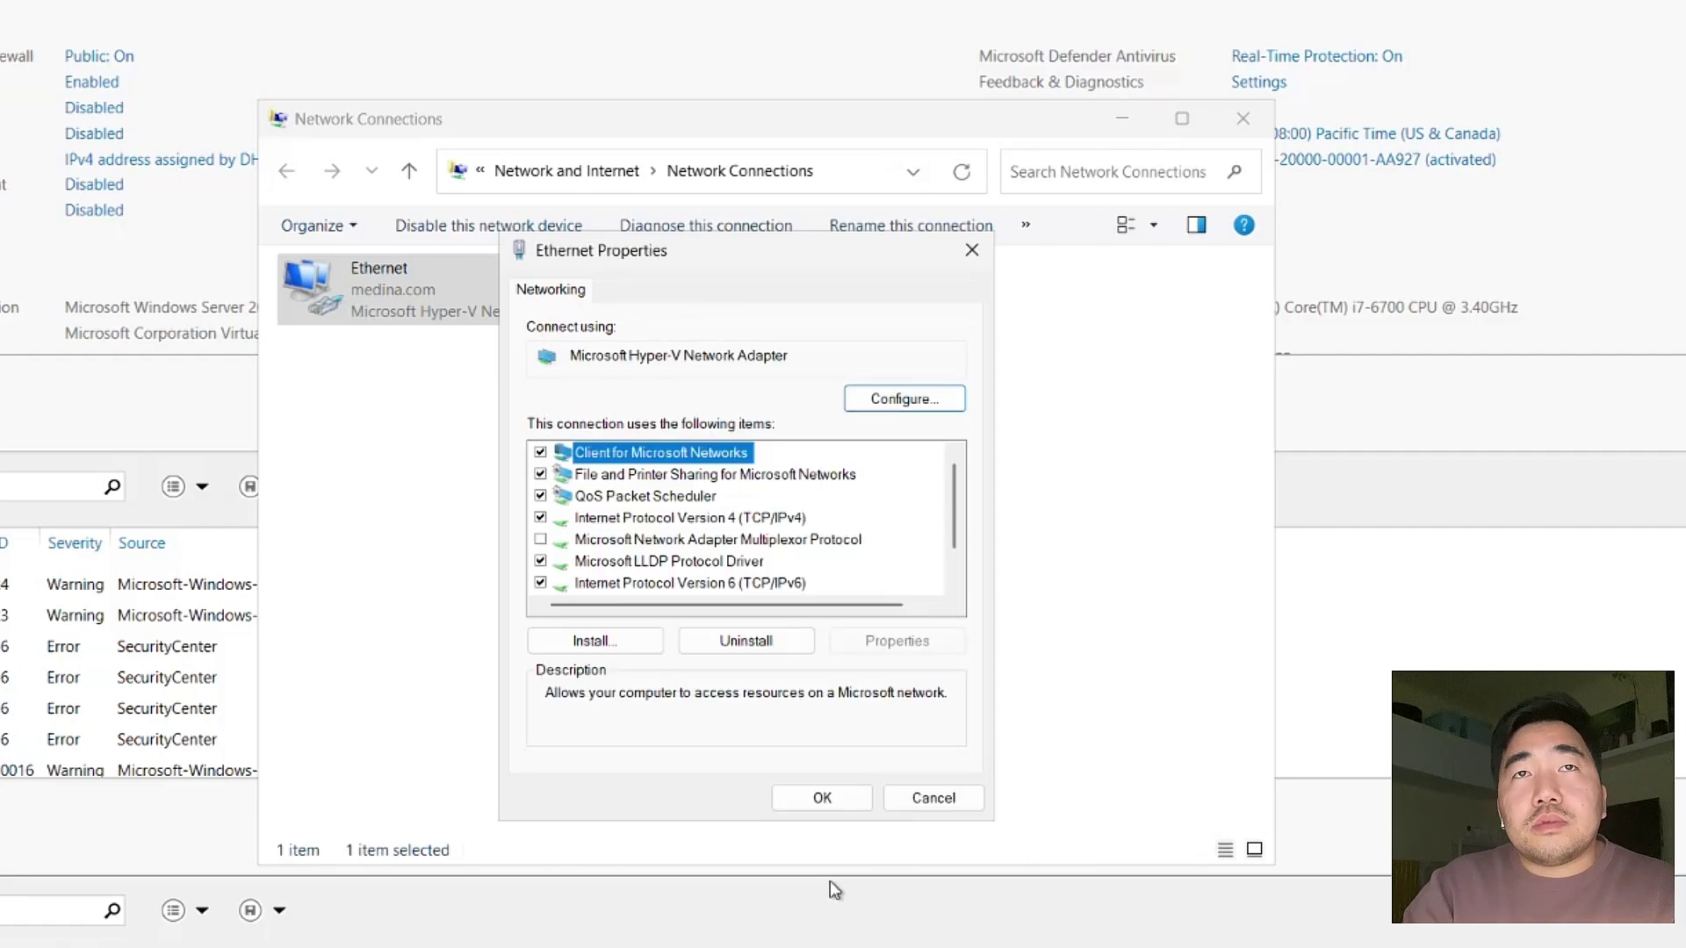
# Apply the Ethernet properties and close Network Connections
pyautogui.click(830, 809)
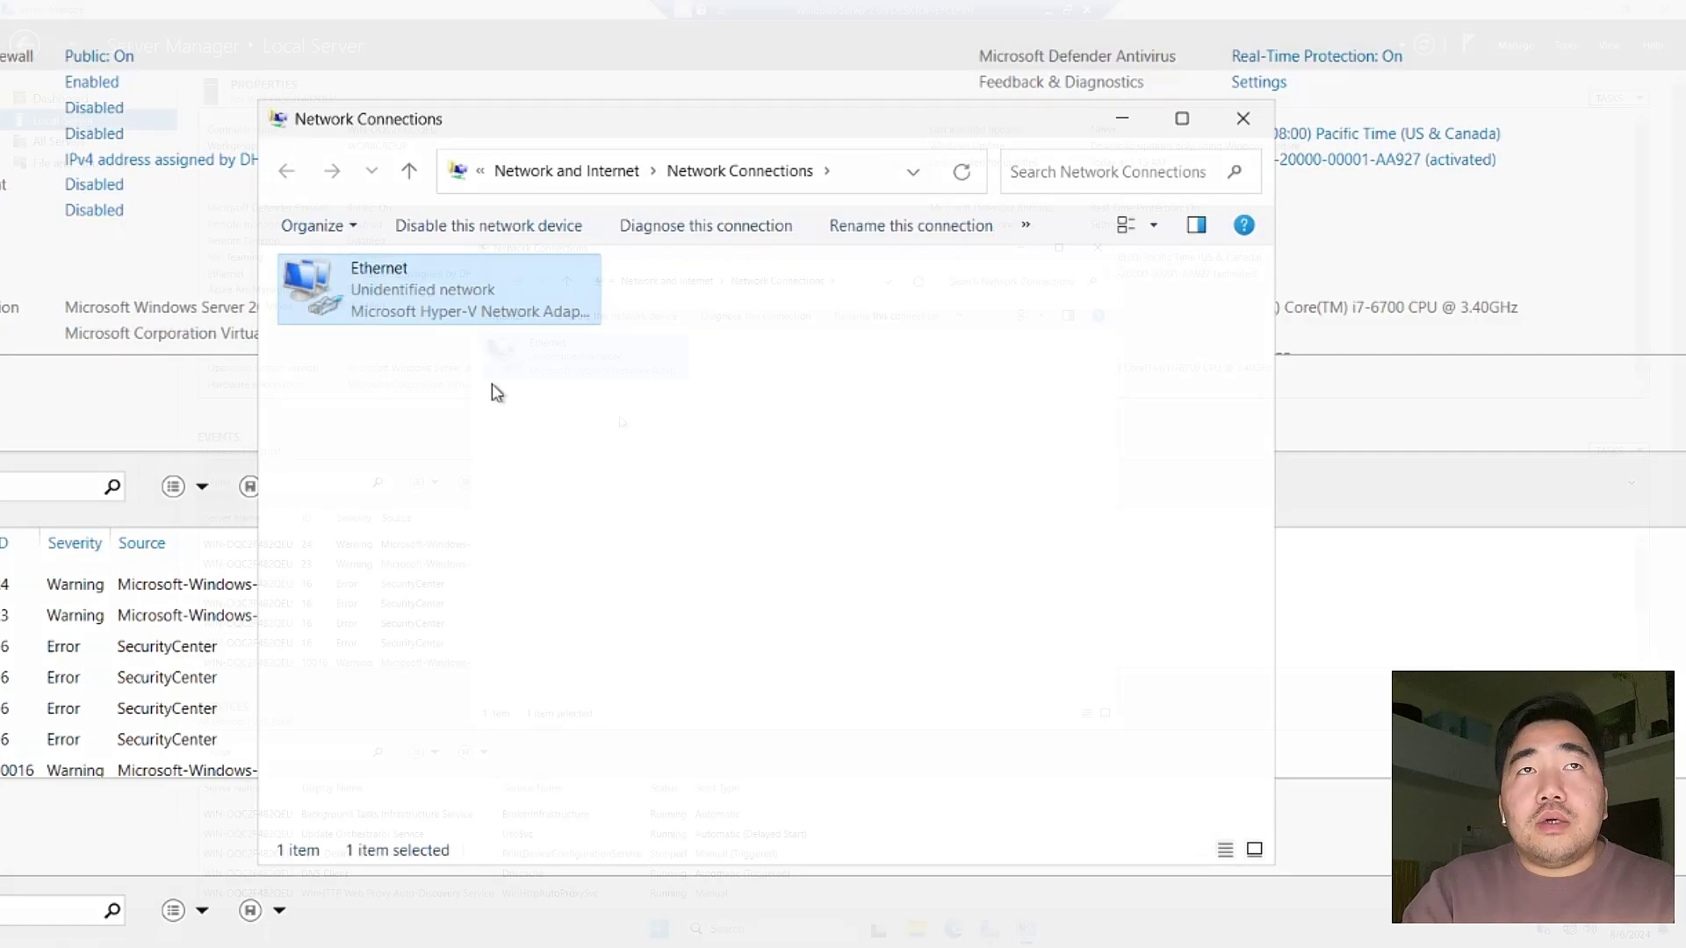
pyautogui.click(634, 386)
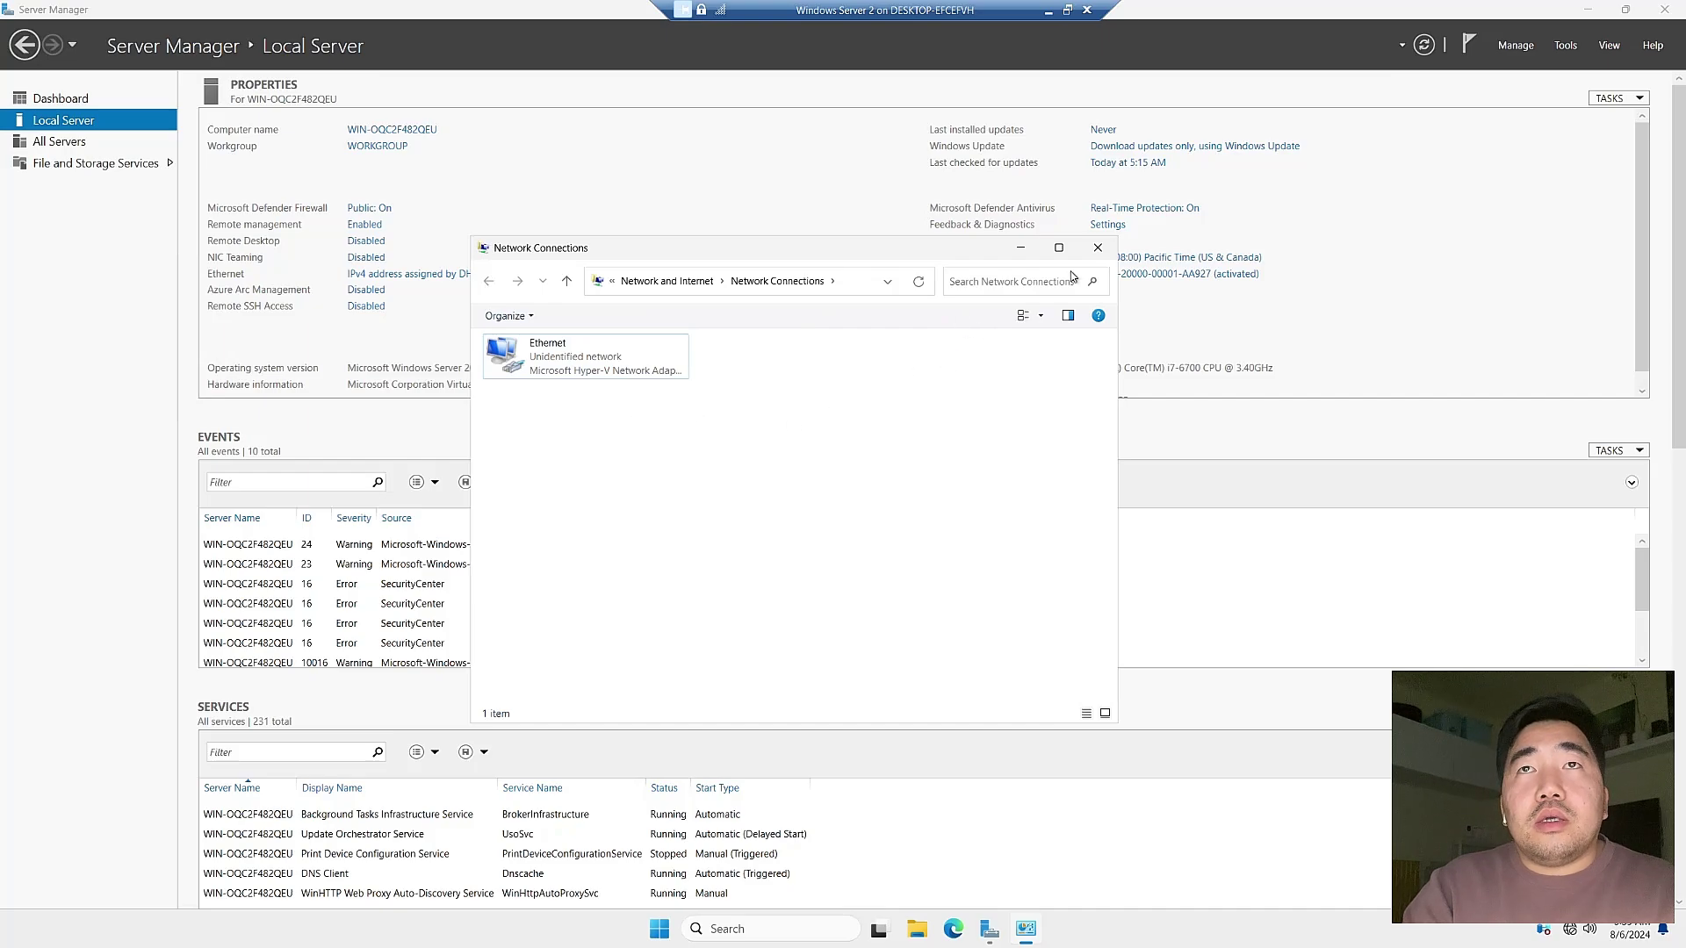
pyautogui.click(1097, 249)
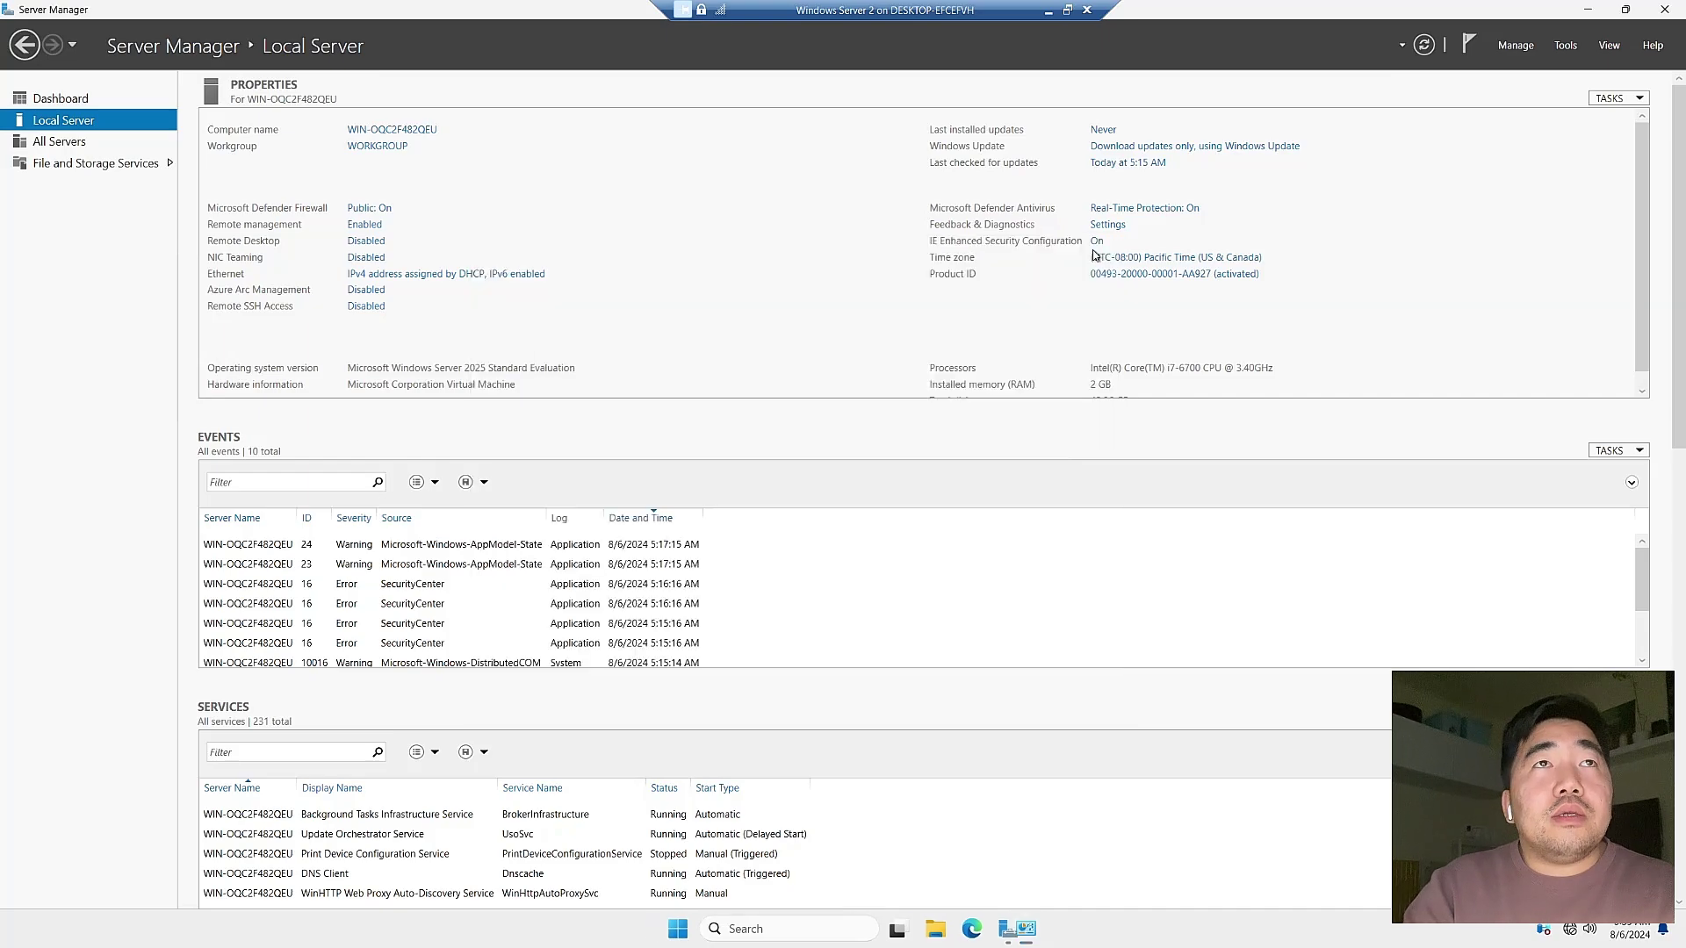
# Open System Properties' Computer Name/Domain Changes dialog for WIN-OQC2F482QEU
pyautogui.click(394, 133)
pyautogui.moveTo(247, 104); pyautogui.dragTo(781, 286)
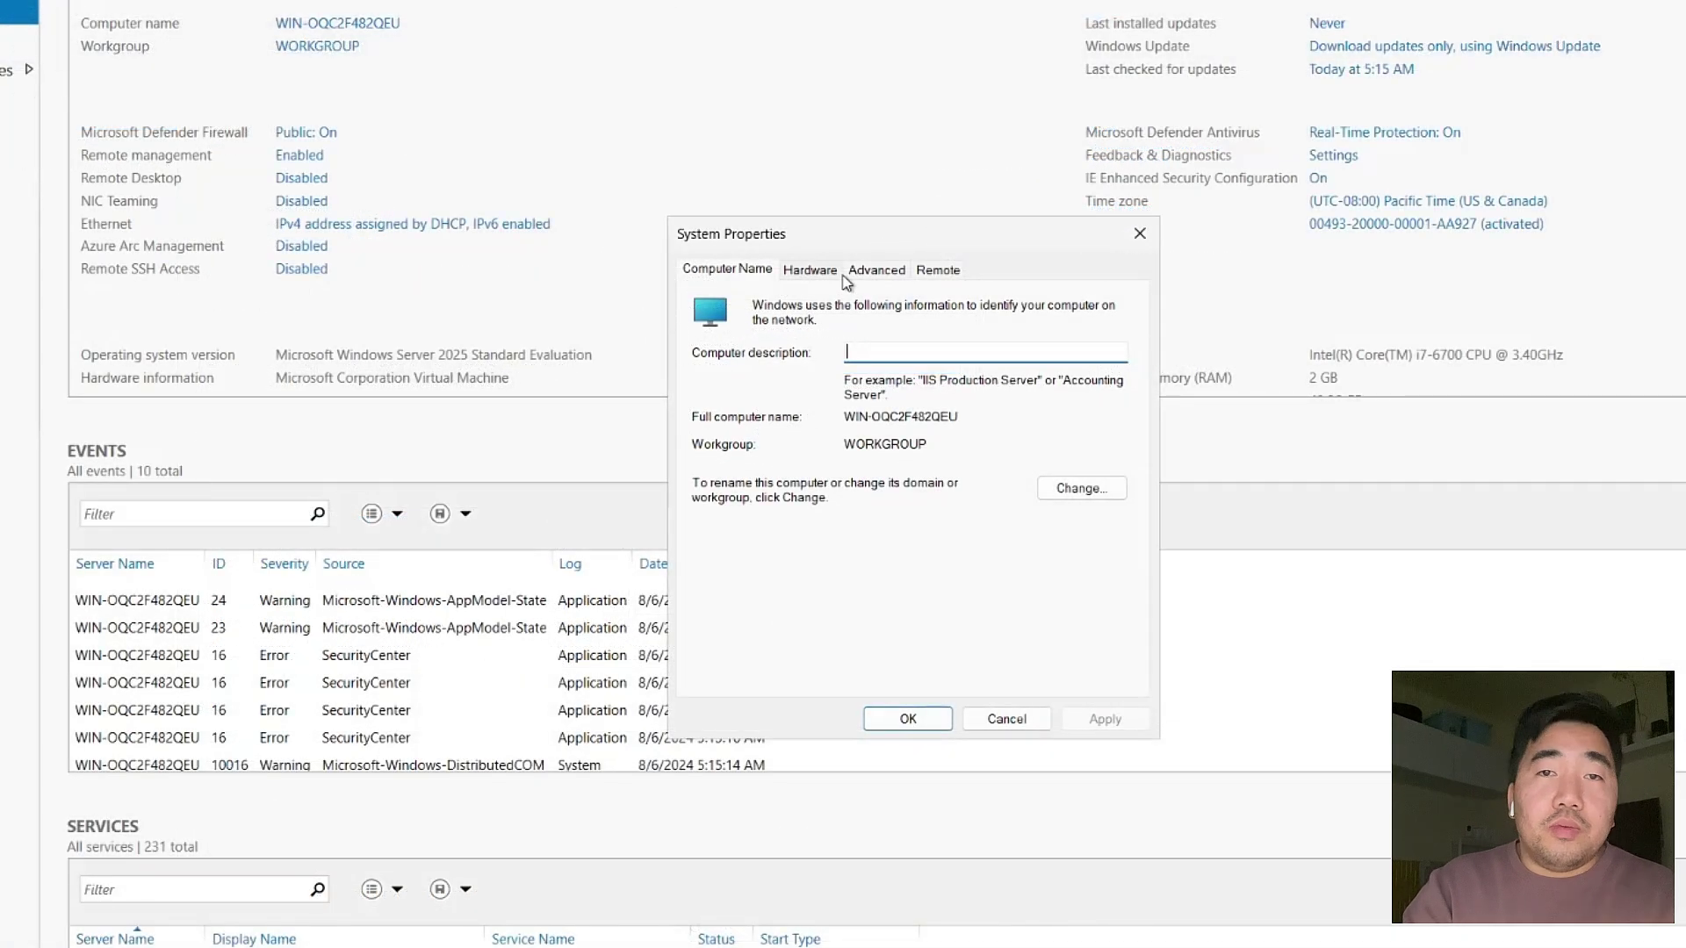
pyautogui.click(808, 269)
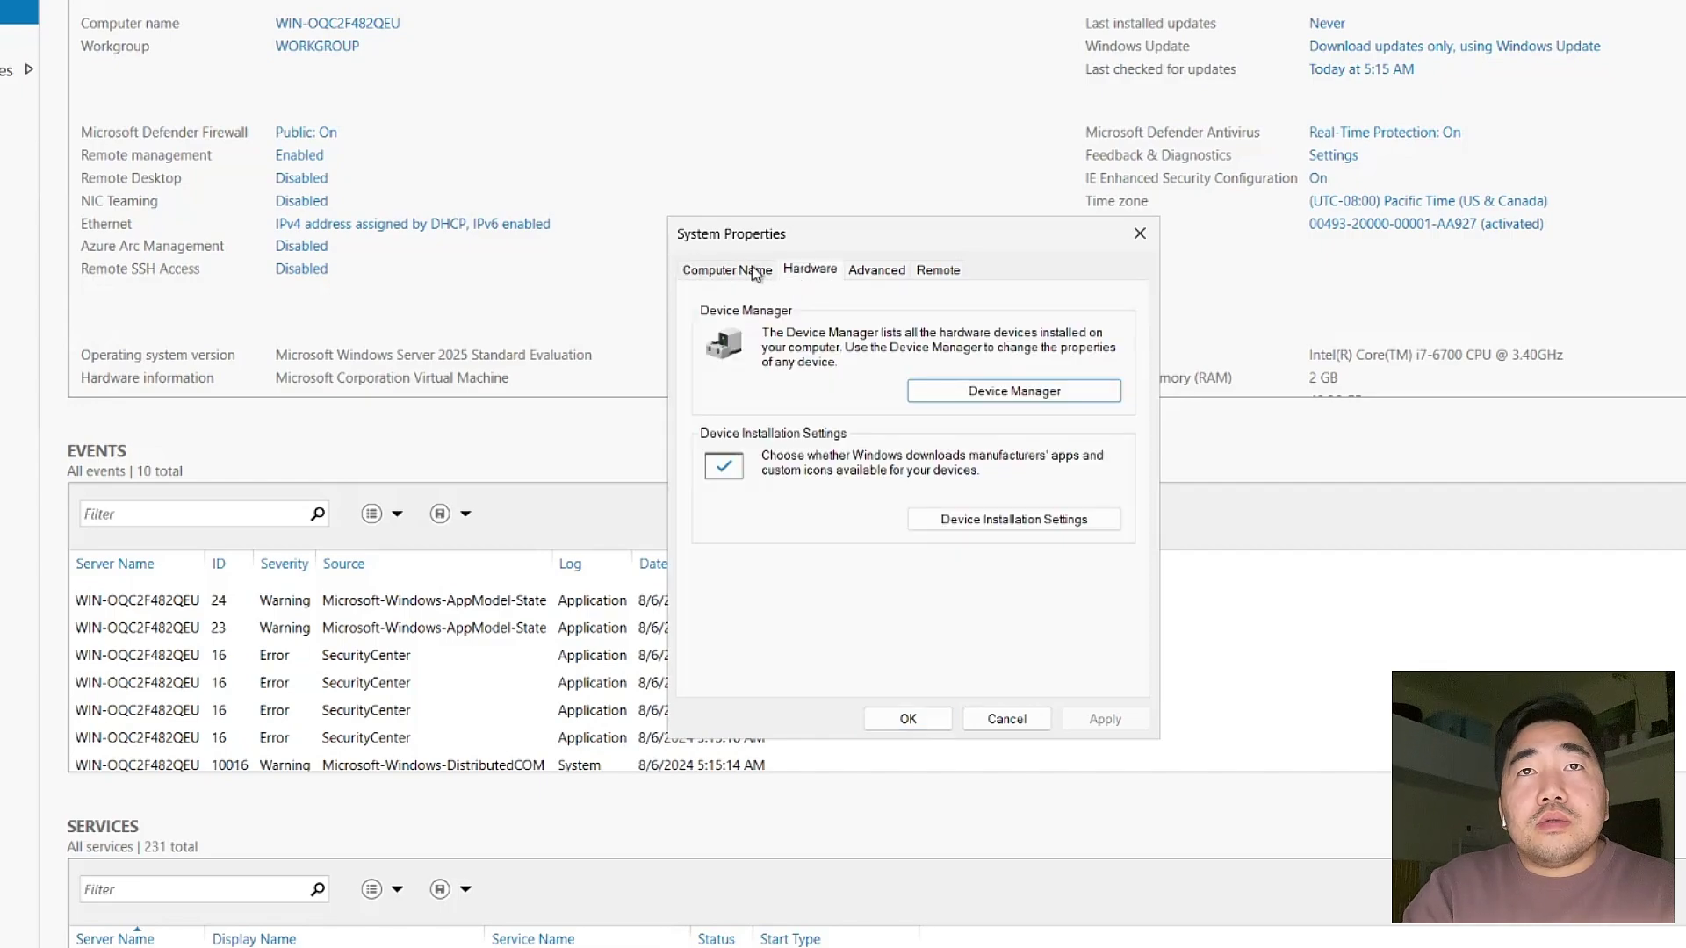
pyautogui.click(742, 269)
pyautogui.click(1067, 488)
pyautogui.click(877, 406)
# Rename the computer to PHMEDDC2 and make it a member of the medina.com domain
pyautogui.hotkey('ctrl', 'a')
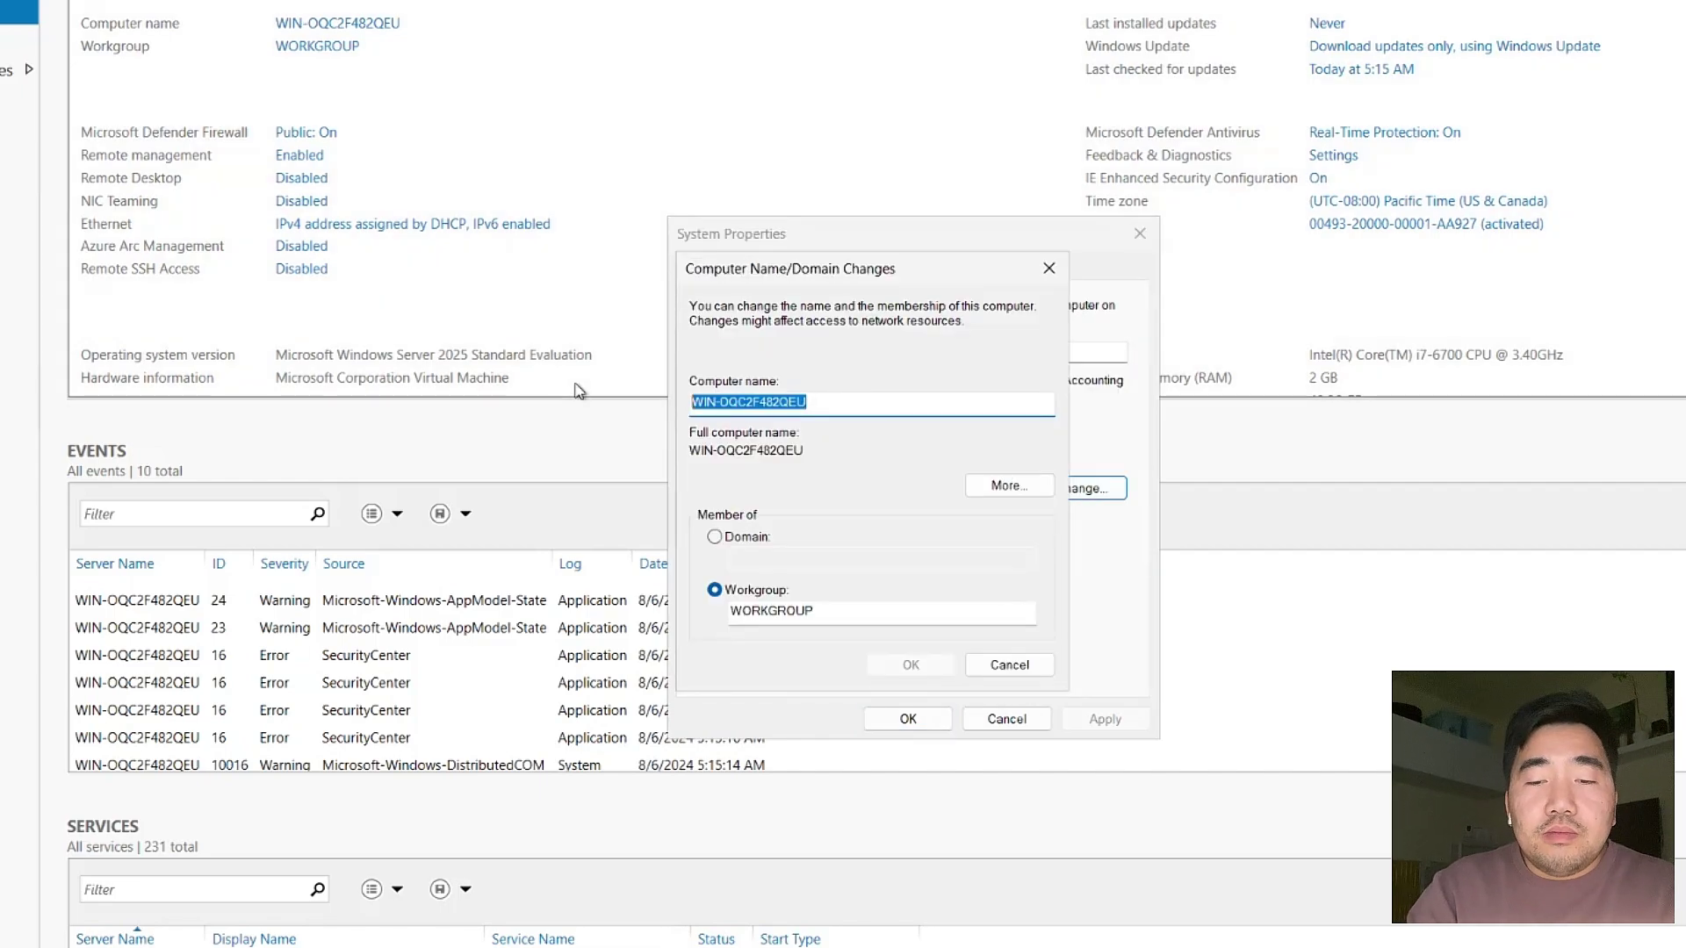
pyautogui.write('PHMED')
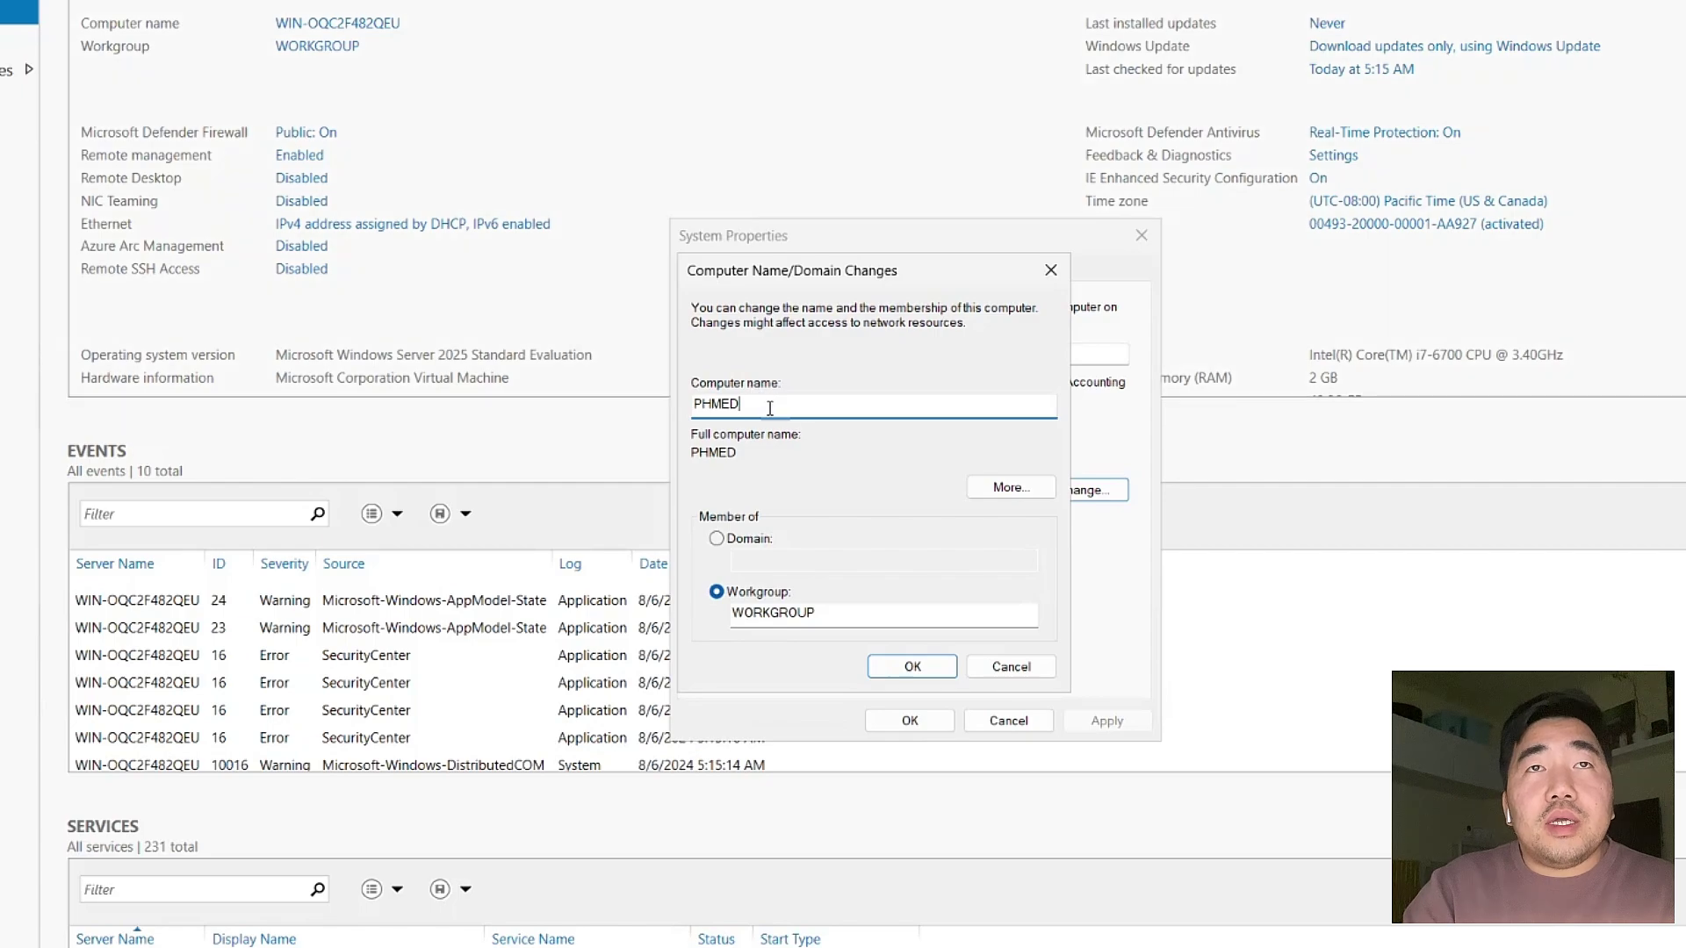
pyautogui.write('DC2')
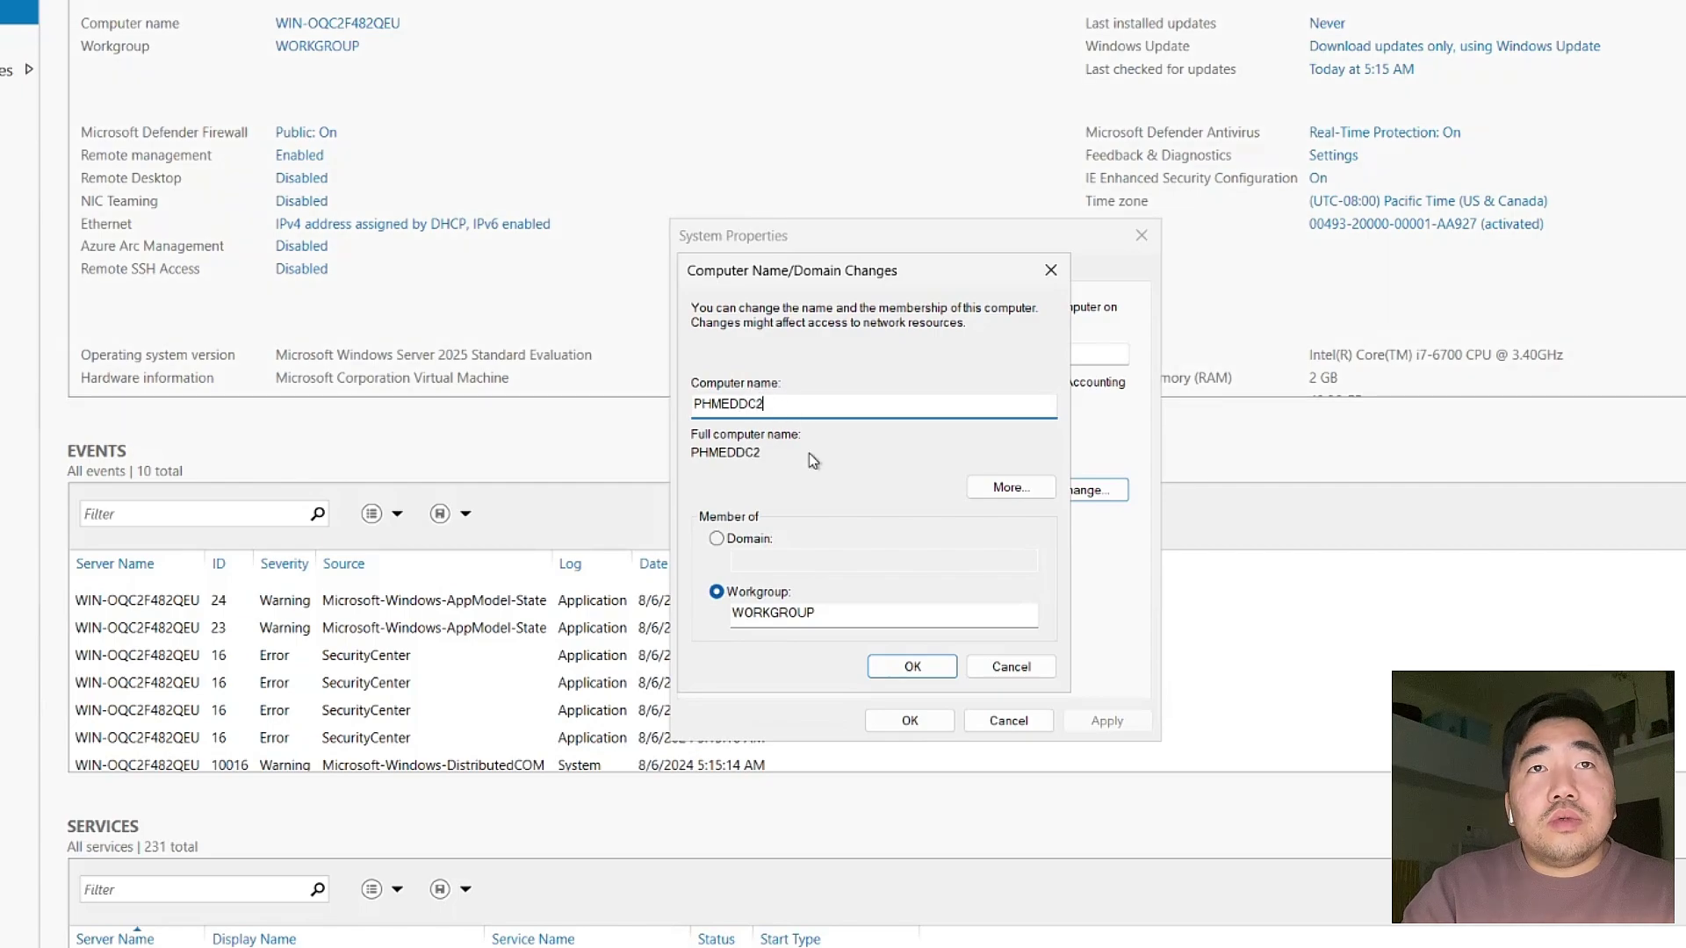
pyautogui.click(717, 538)
pyautogui.click(753, 561)
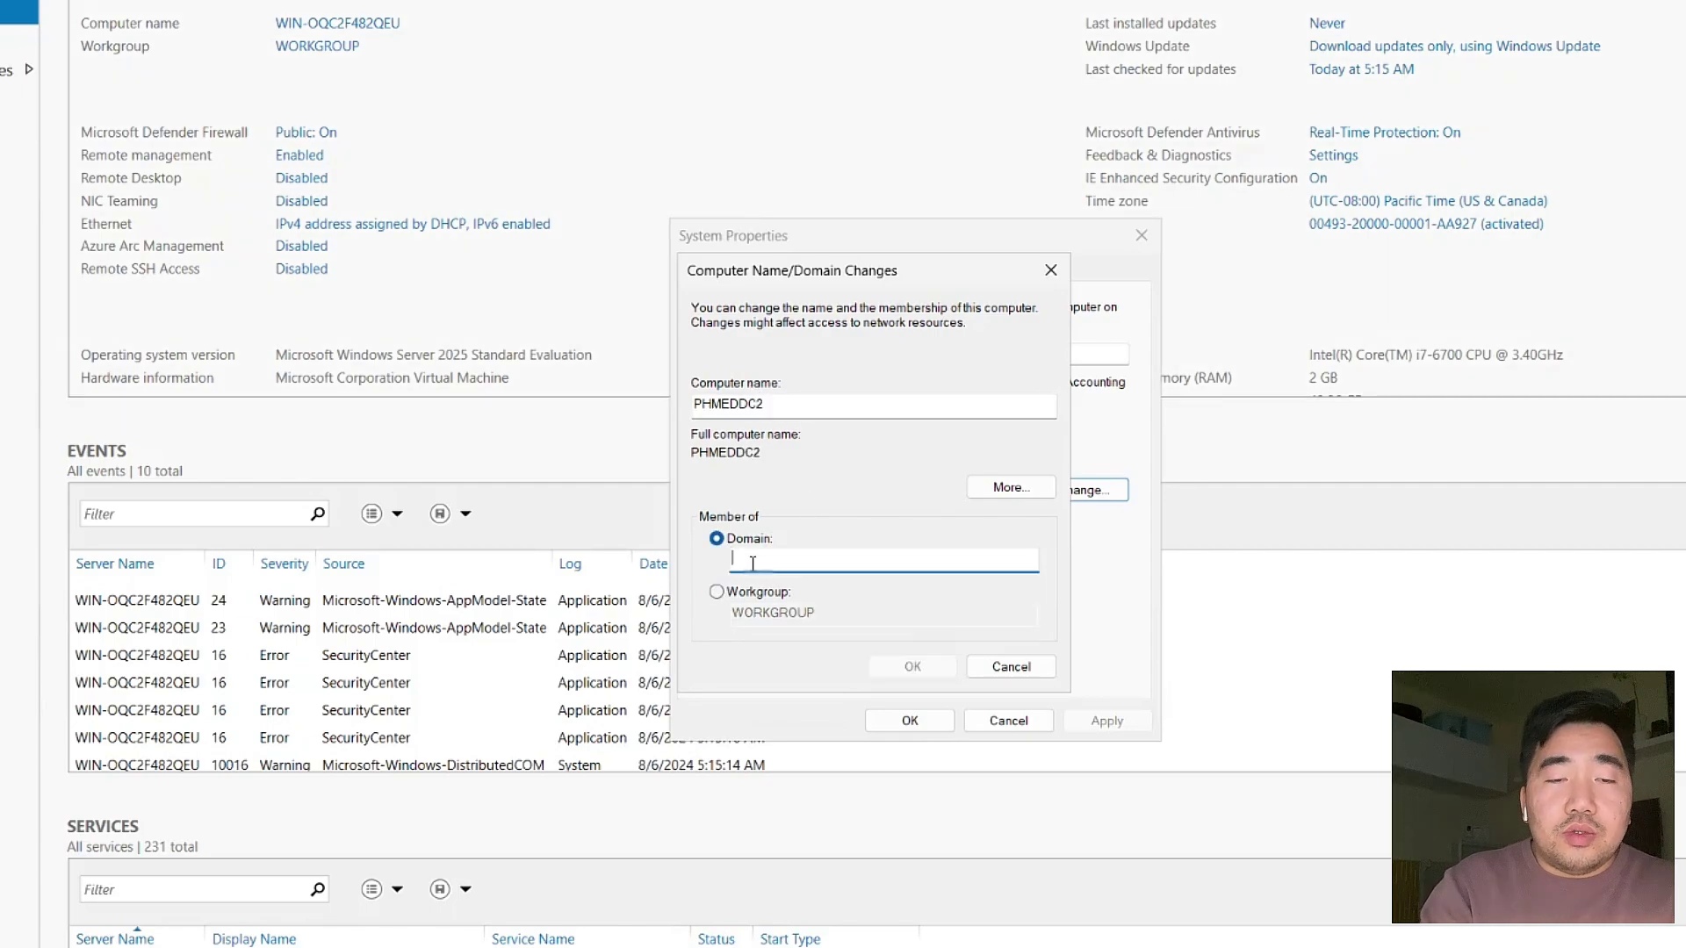
pyautogui.write('medina.com')
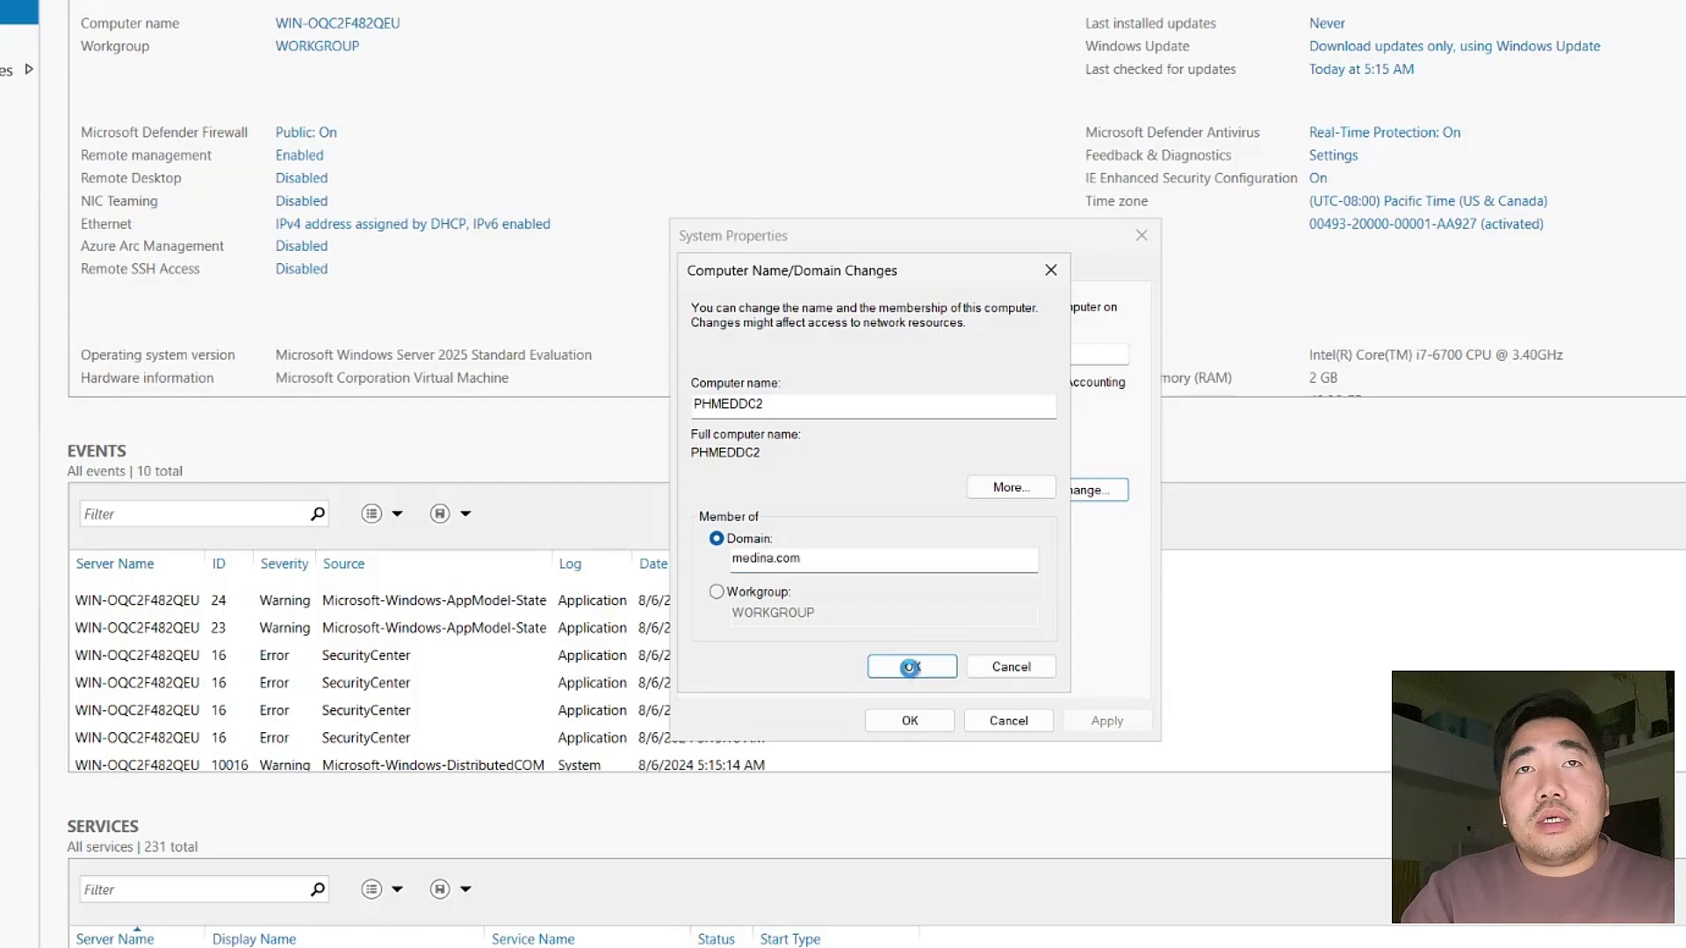
pyautogui.click(910, 669)
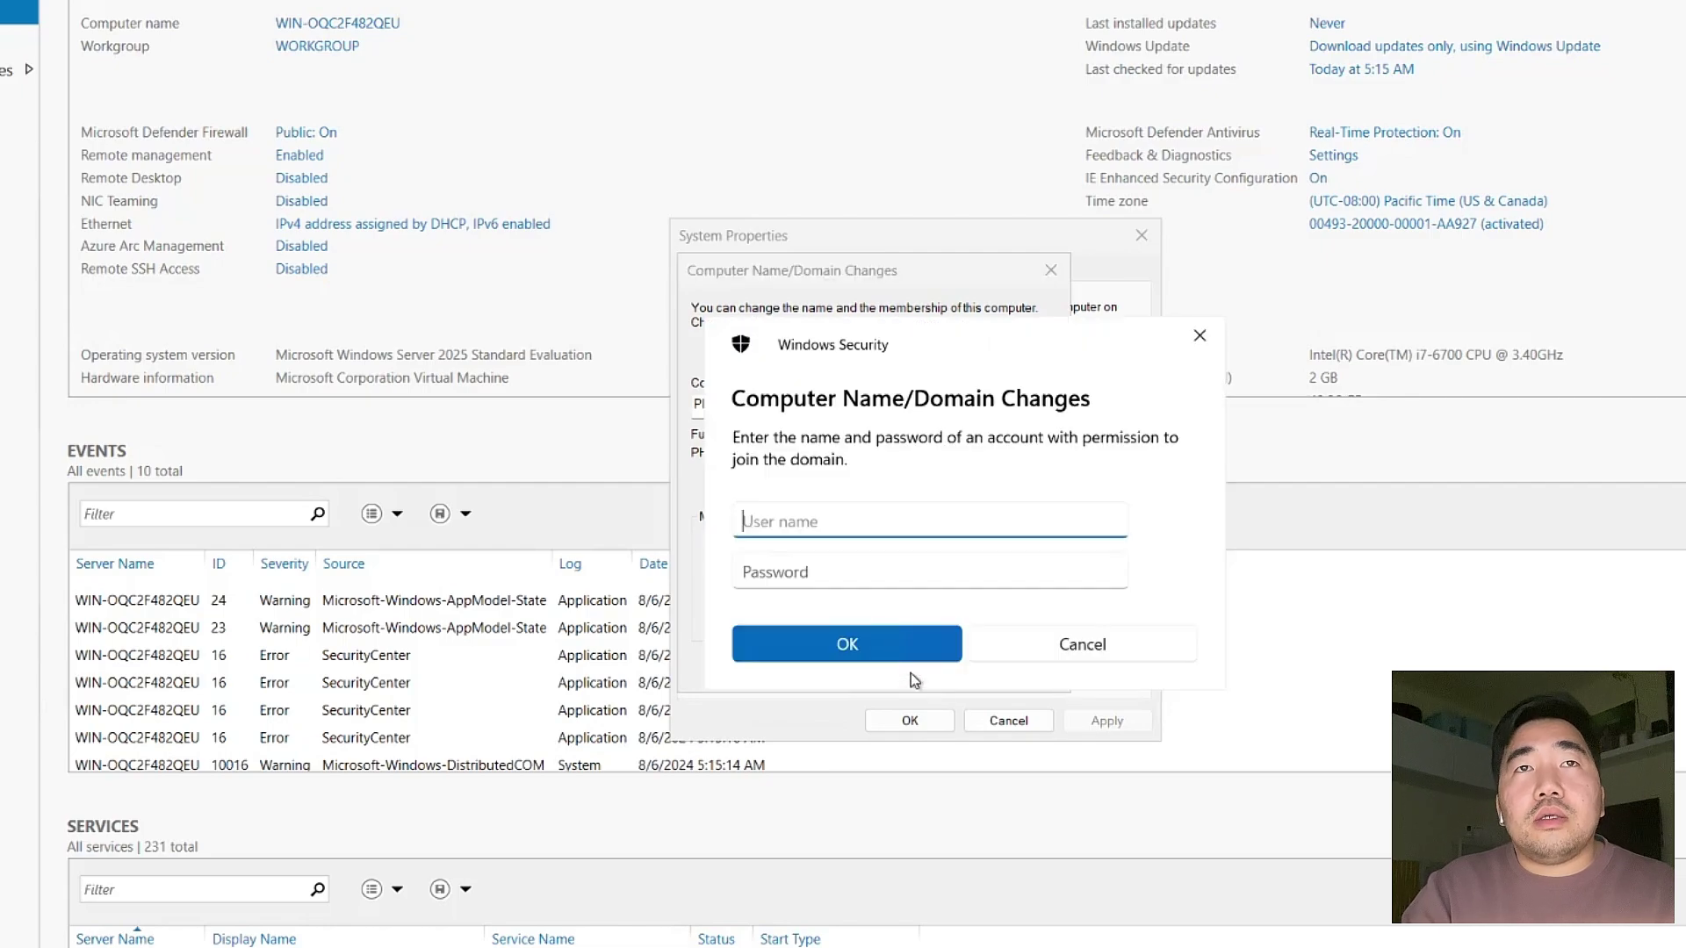
# Authorise the domain join with the Administrator account and its password
pyautogui.write('Ad')
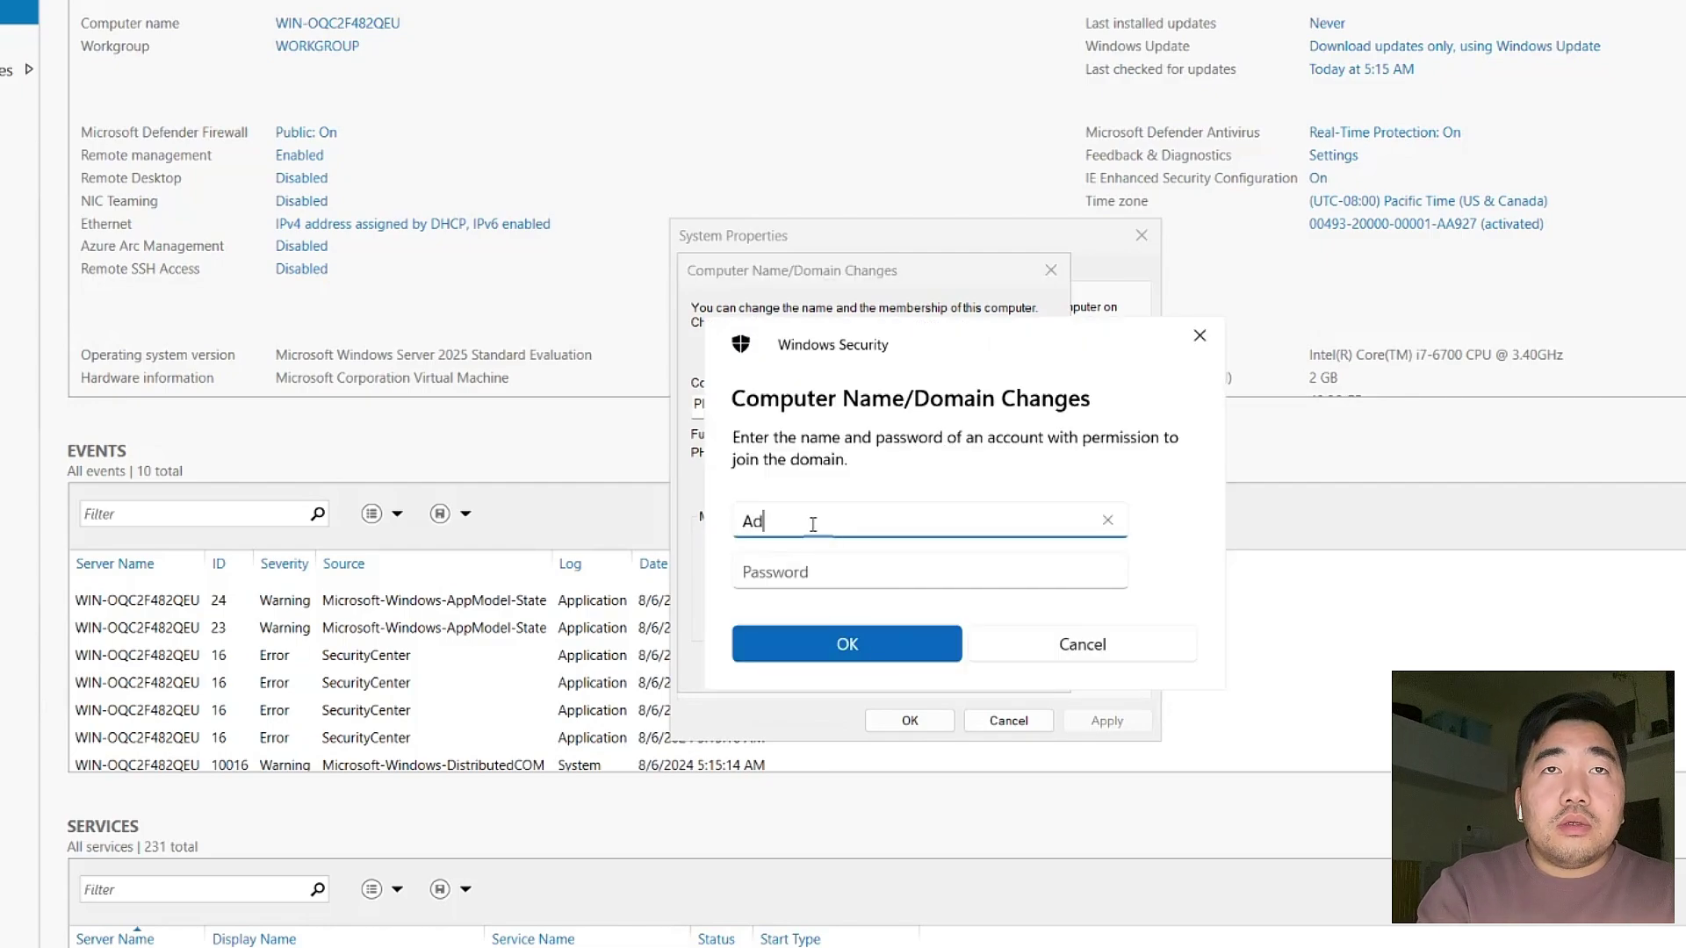
pyautogui.write('ministrator')
pyautogui.press('Tab')
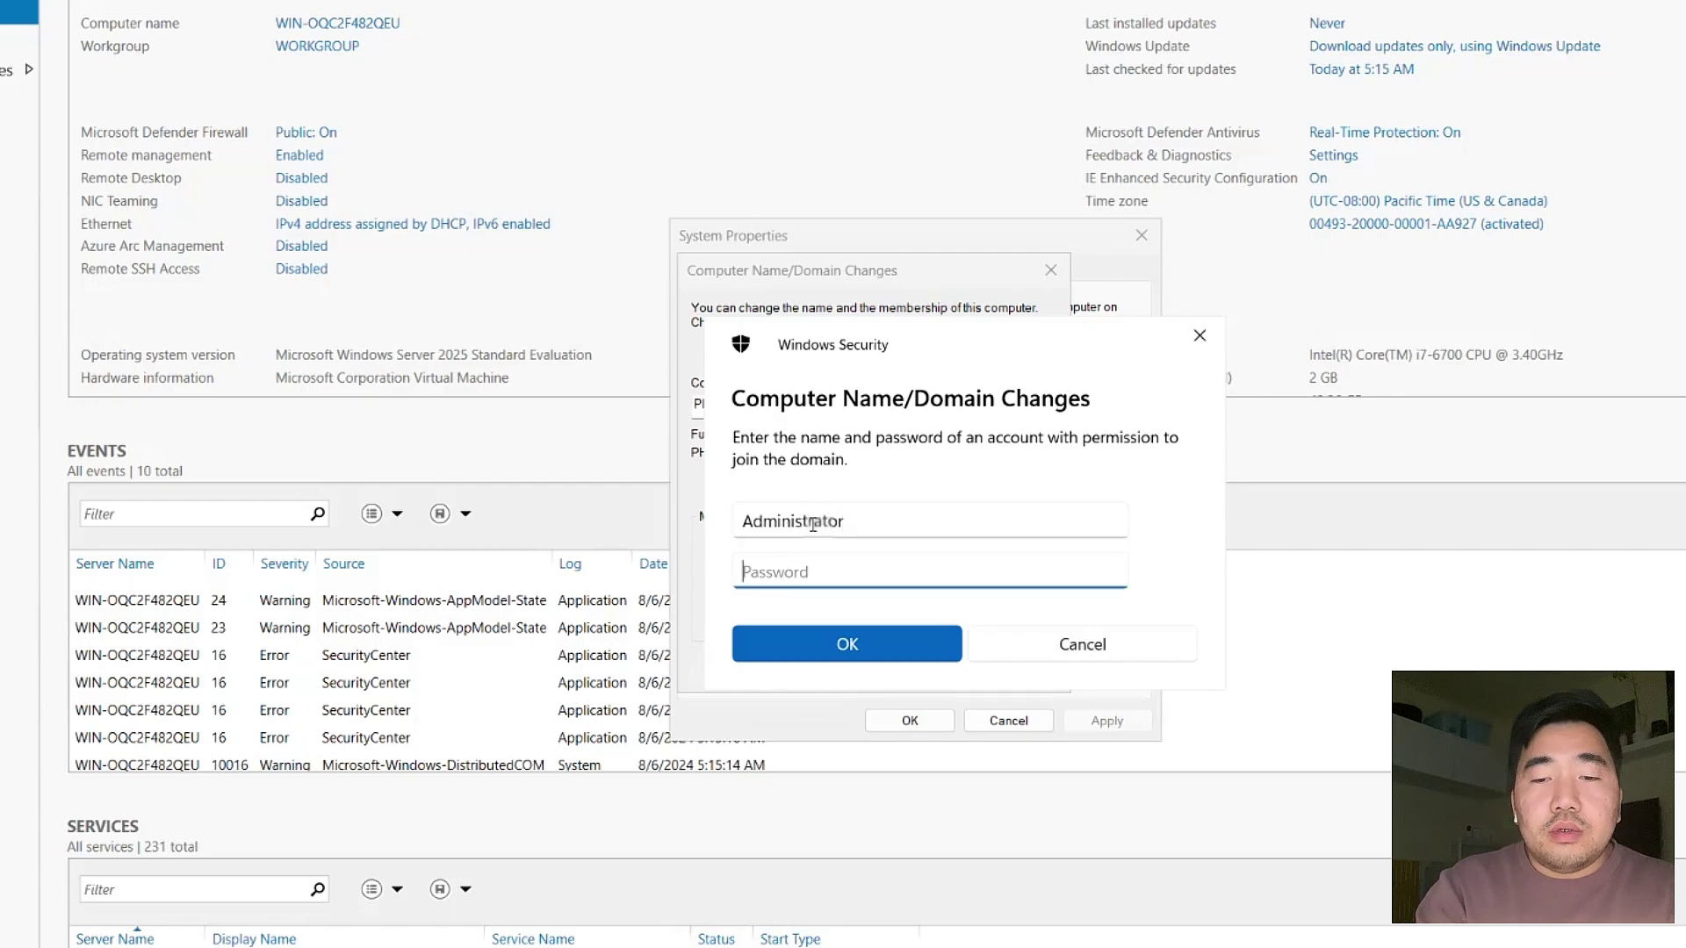
pyautogui.write('*******')
pyautogui.press('Return')
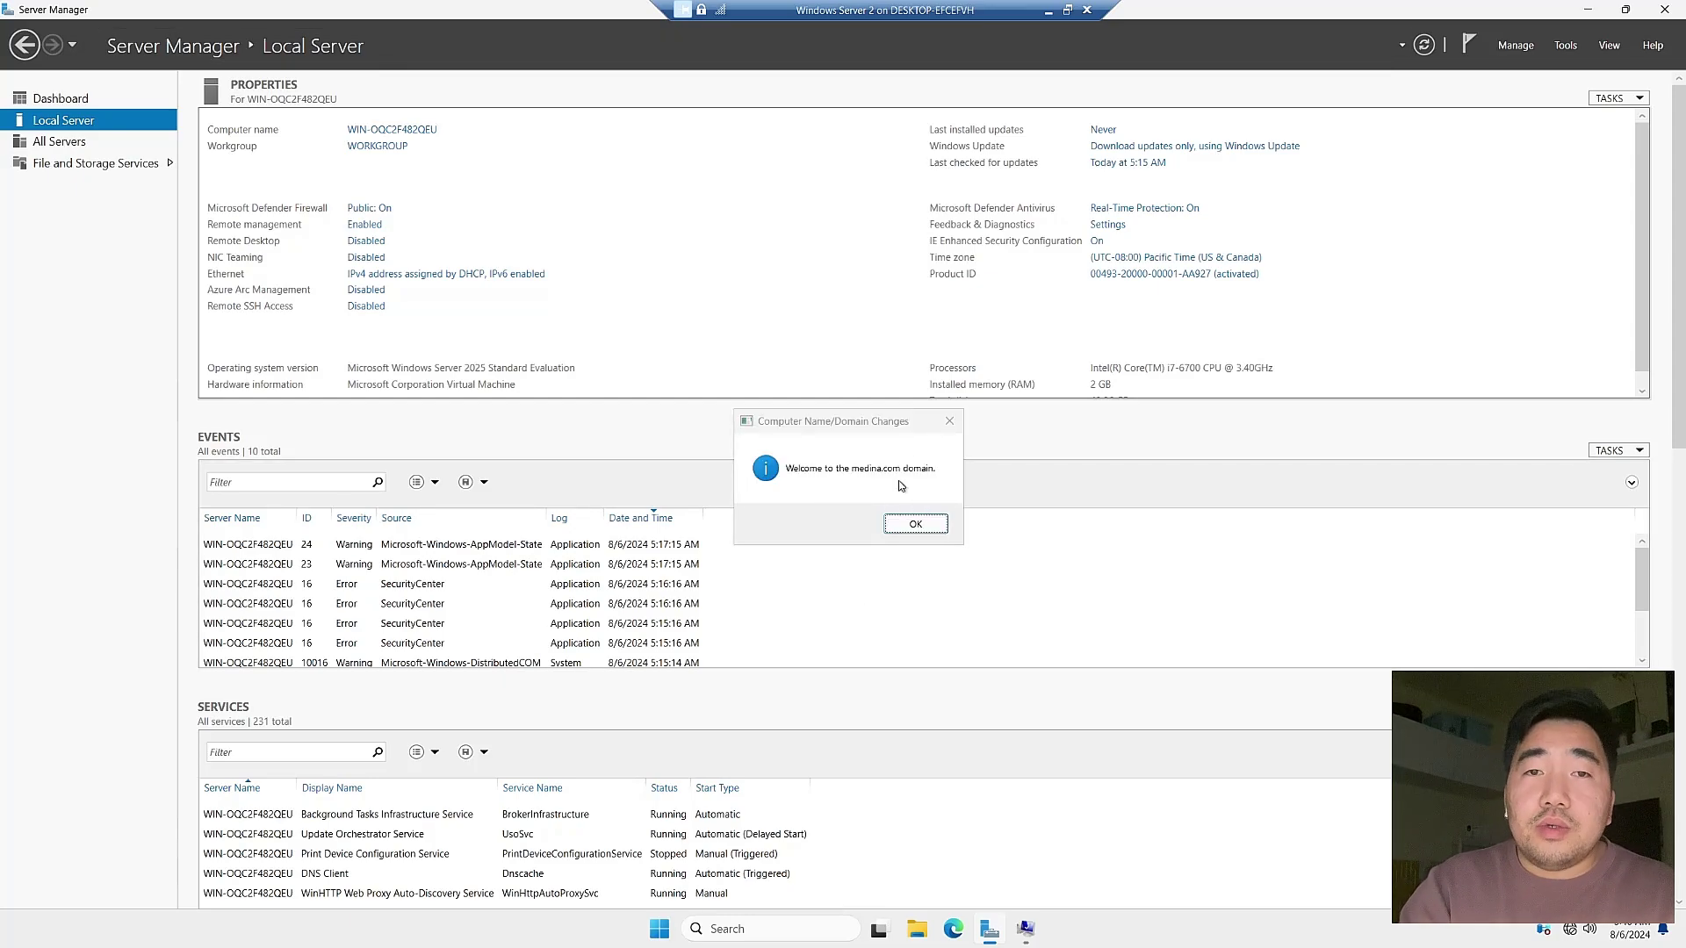
# Dismiss the medina.com welcome and move the restart notice aside to see PHMEDDC2's properties
pyautogui.click(914, 524)
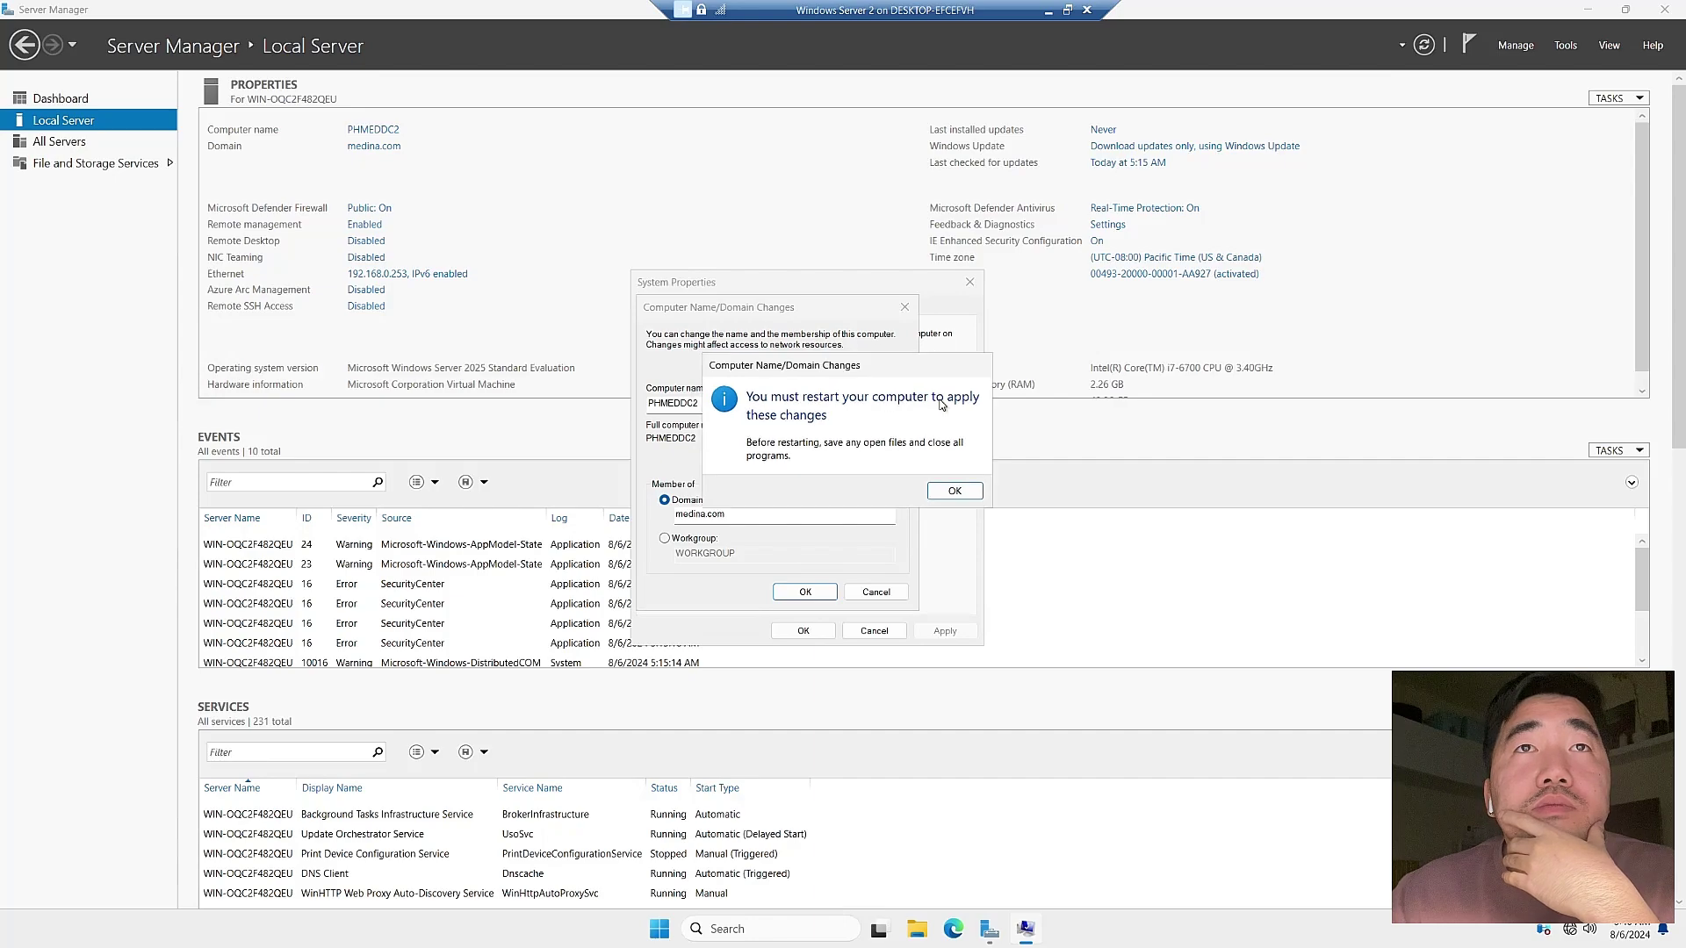
pyautogui.moveTo(827, 368); pyautogui.dragTo(1057, 474)
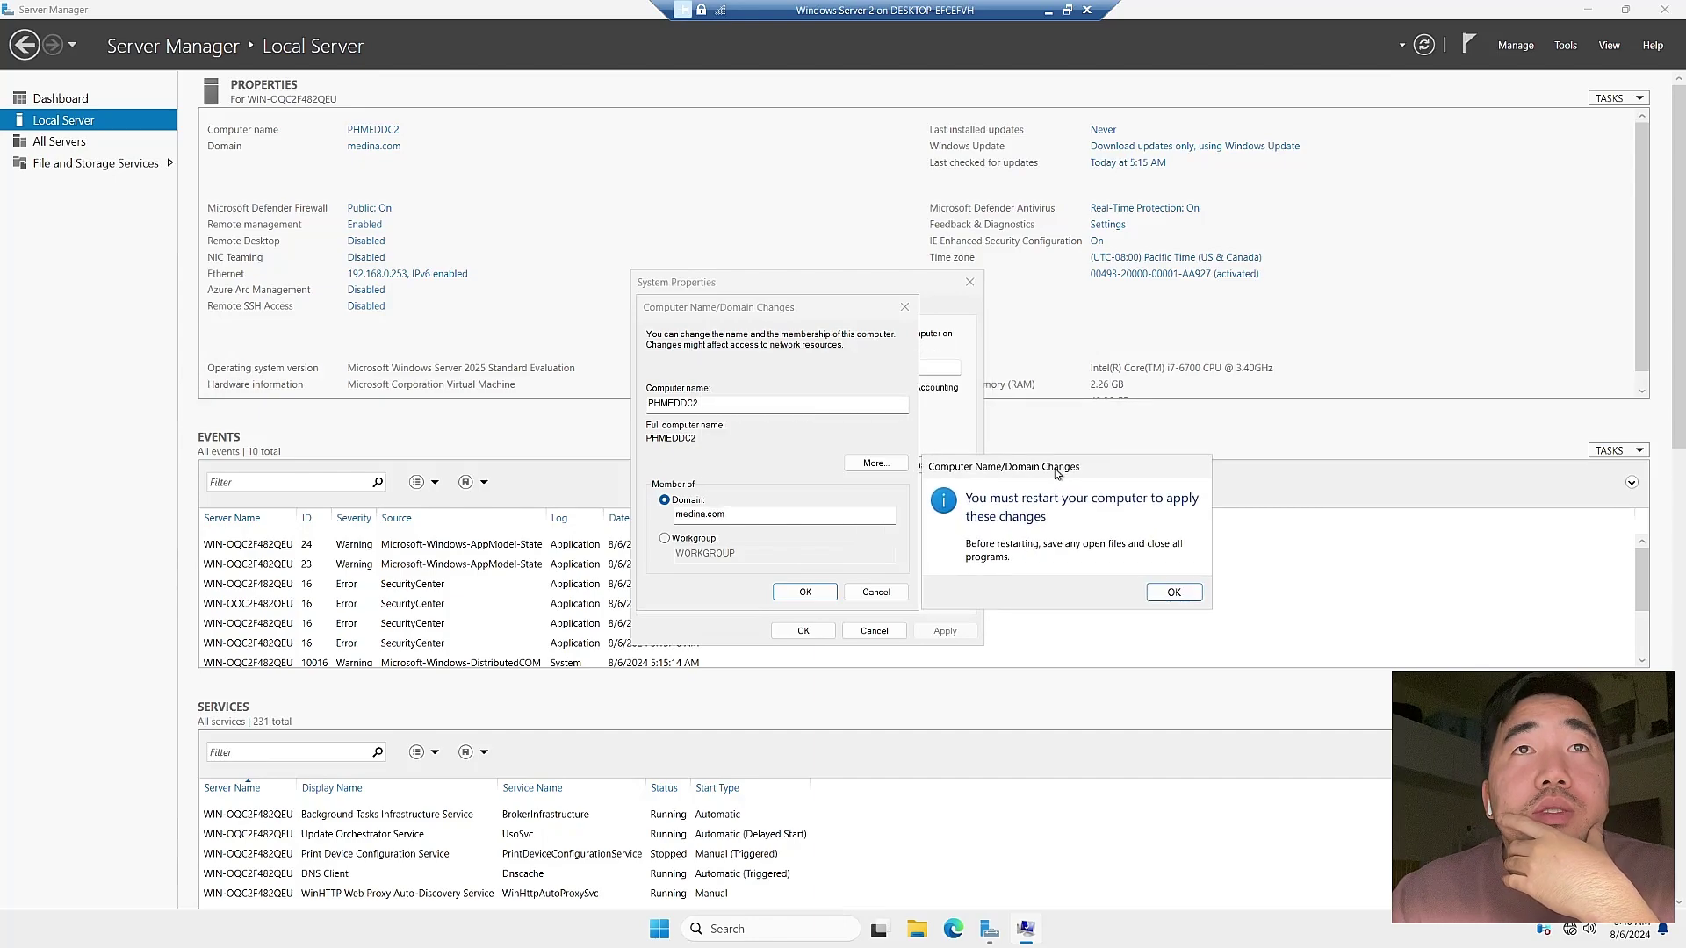
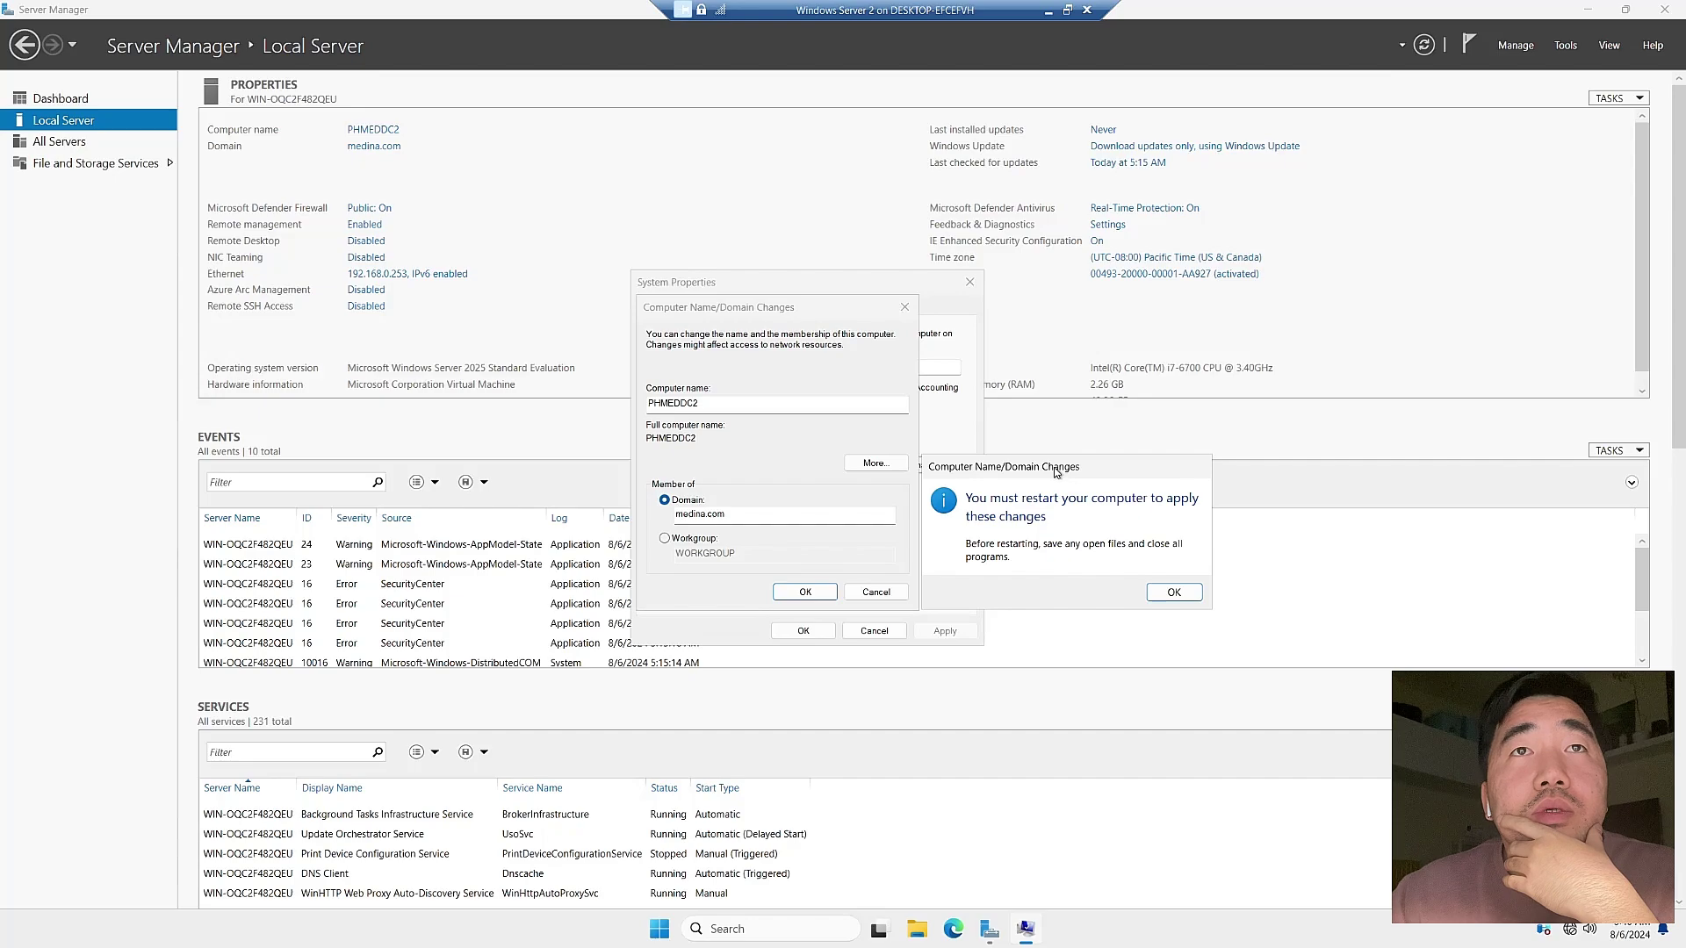
# Accept the restart notice and the name and domain change, then restart the server now
pyautogui.moveTo(1057, 472); pyautogui.dragTo(823, 409)
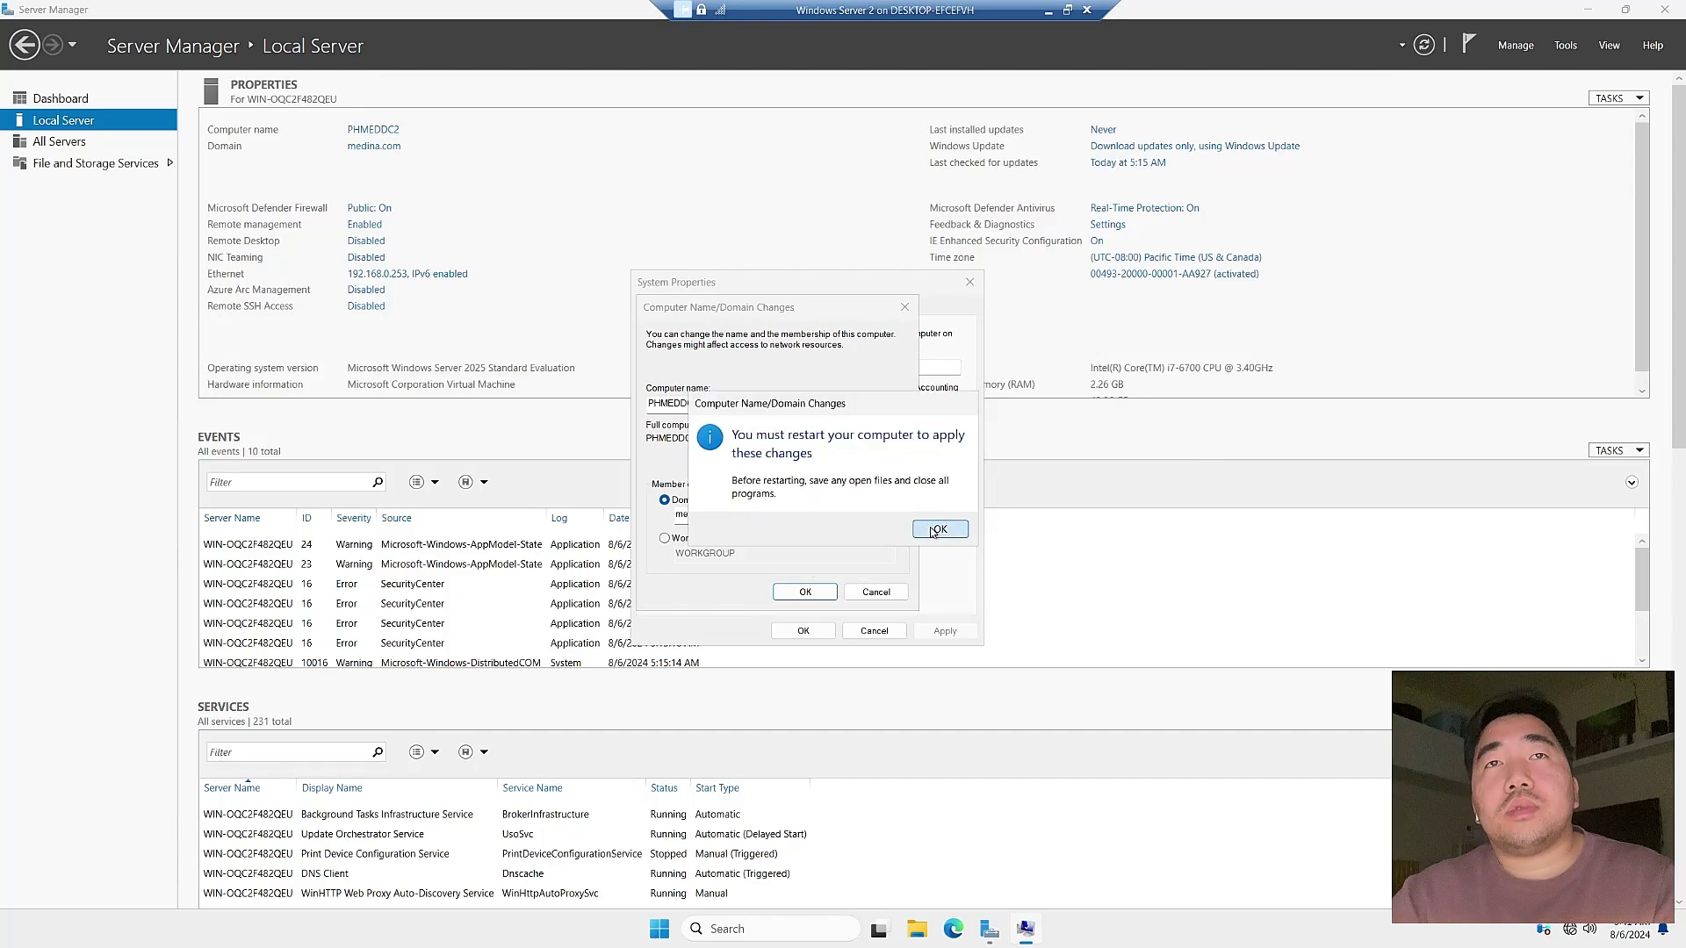
pyautogui.click(932, 532)
pyautogui.click(797, 632)
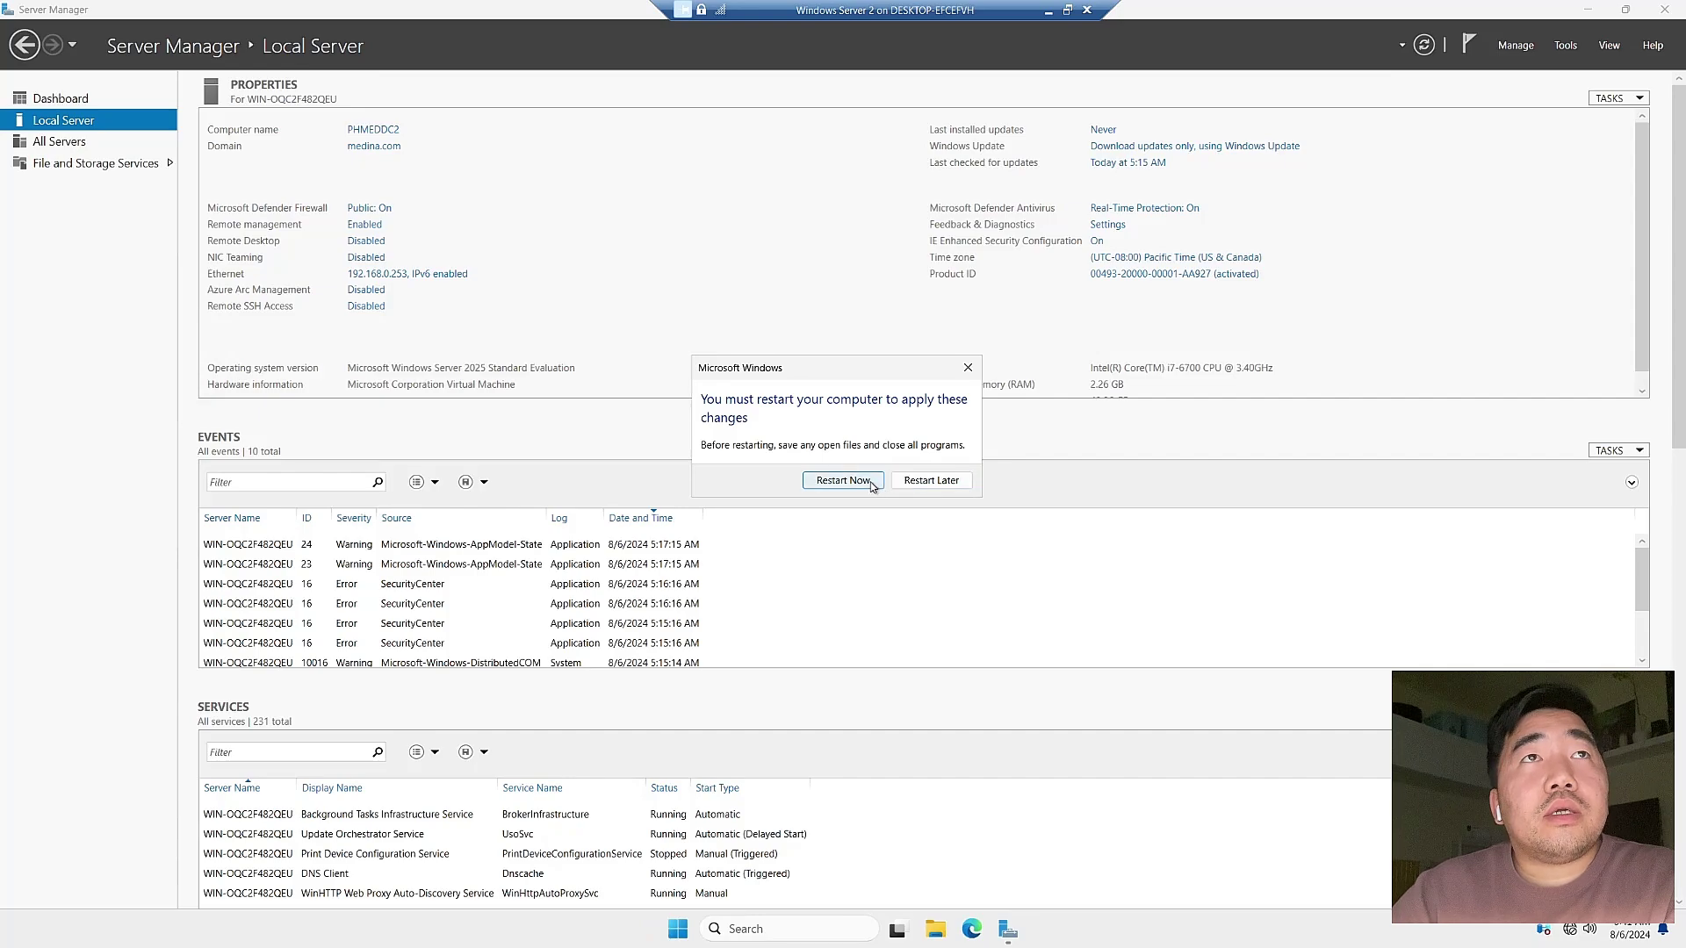
pyautogui.click(870, 483)
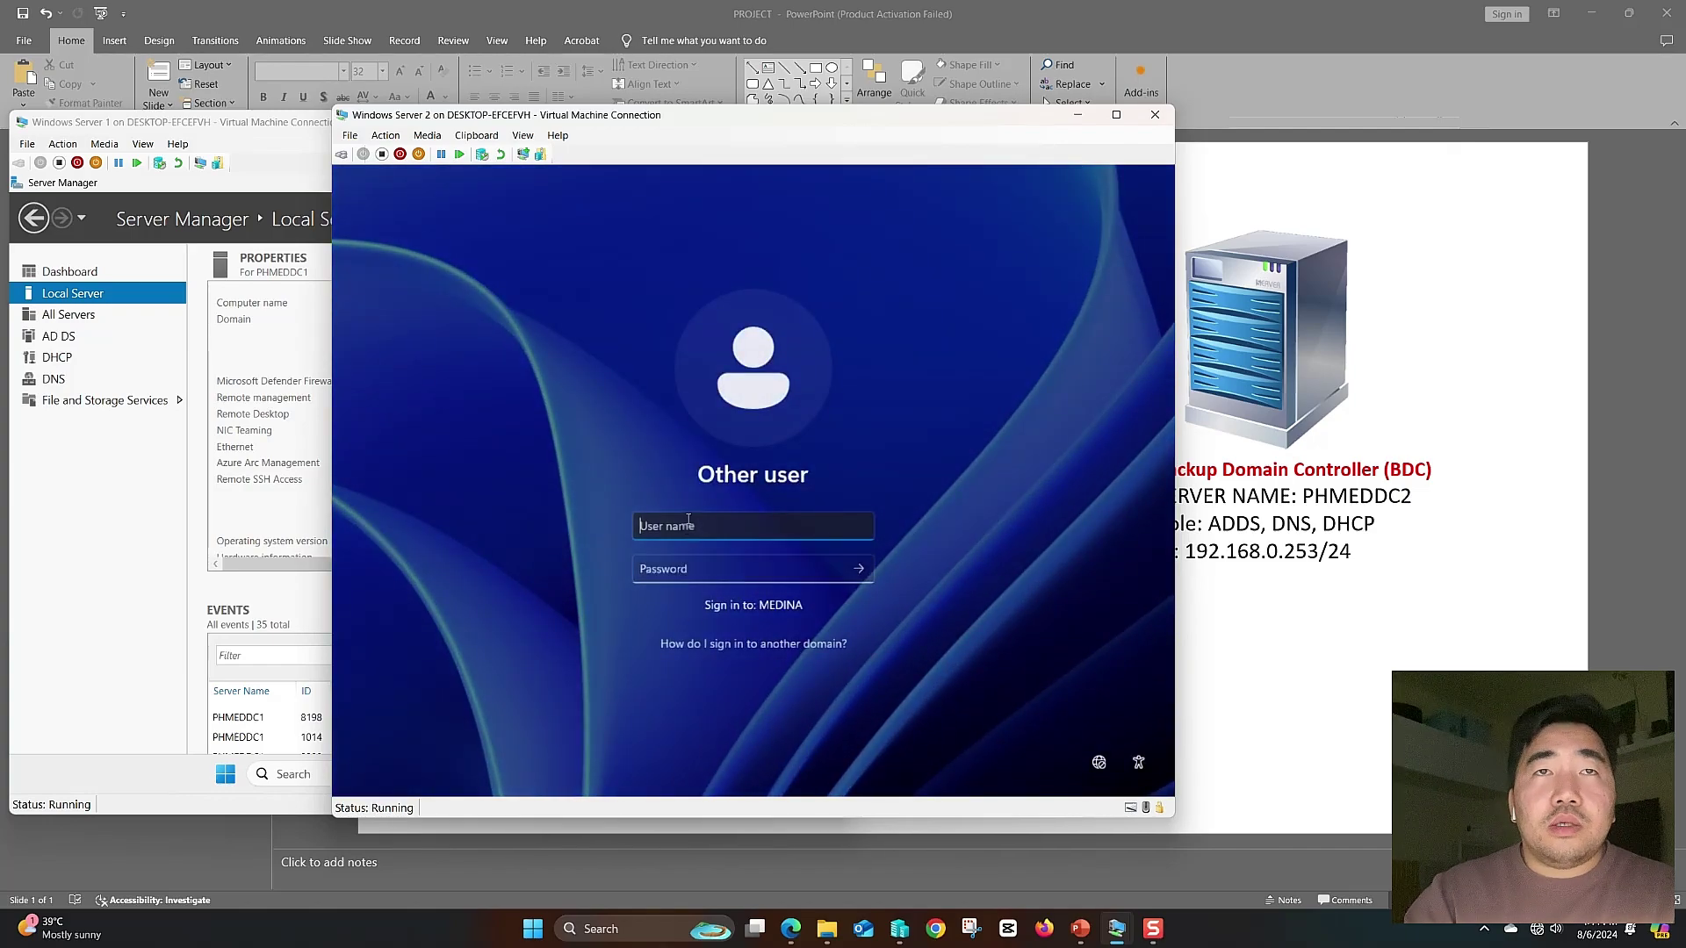
# Sign in to the restarted VM as MEDINA\Administrator with the domain administrator password
pyautogui.write('A')
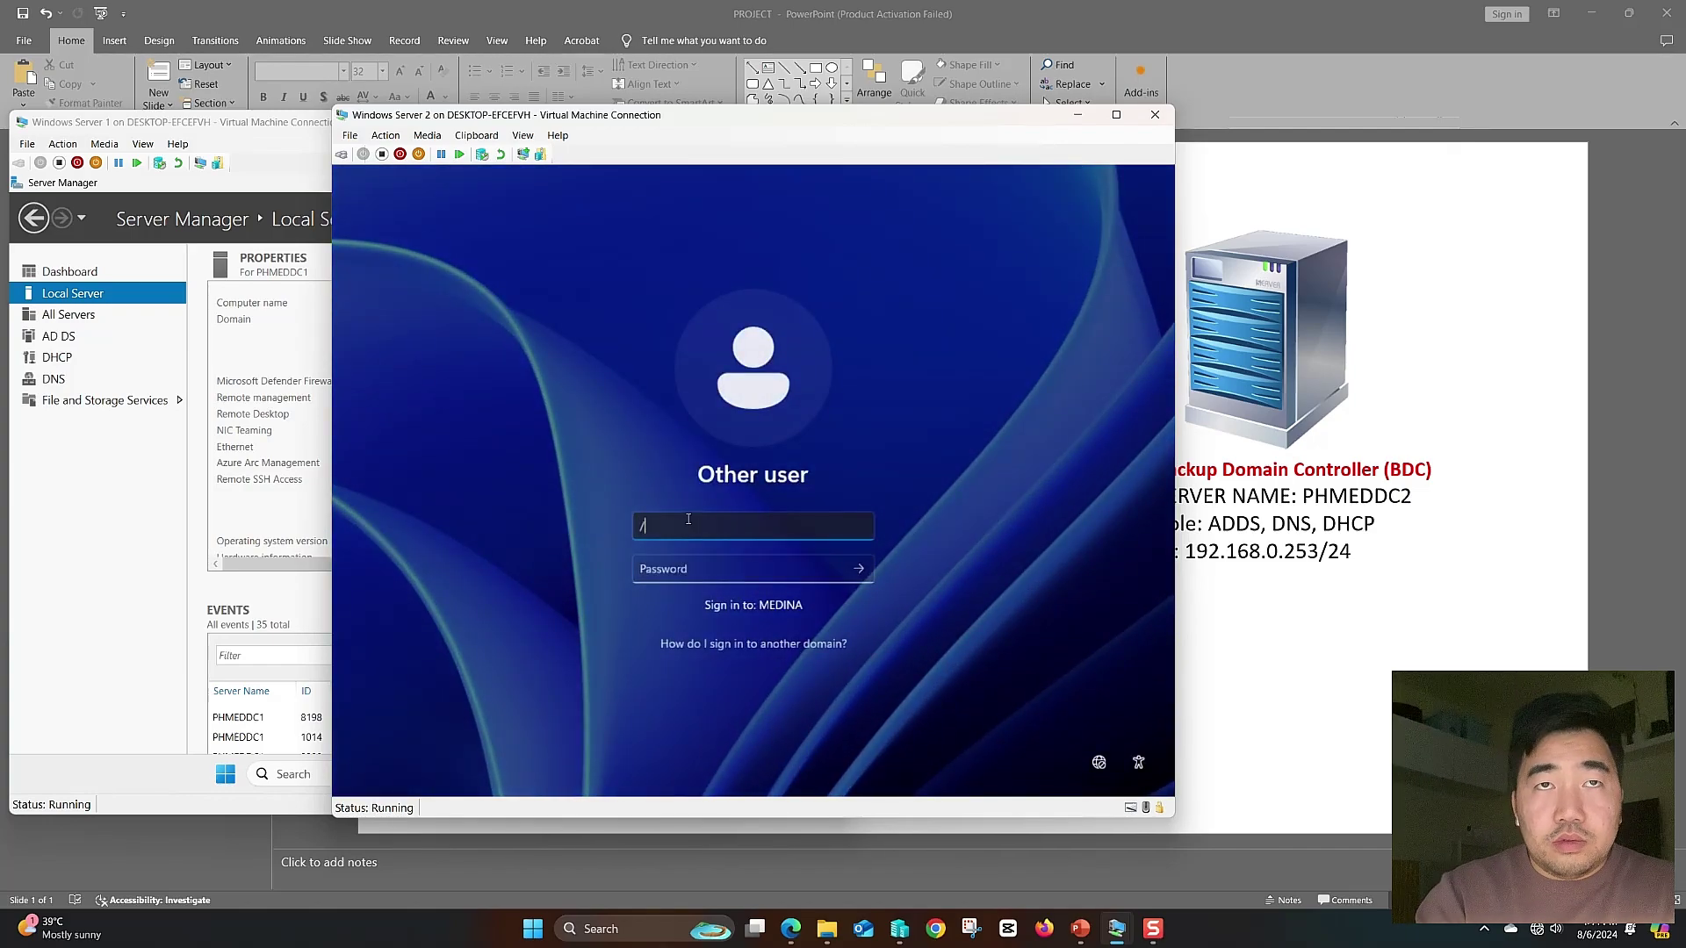
pyautogui.press('BackSpace')
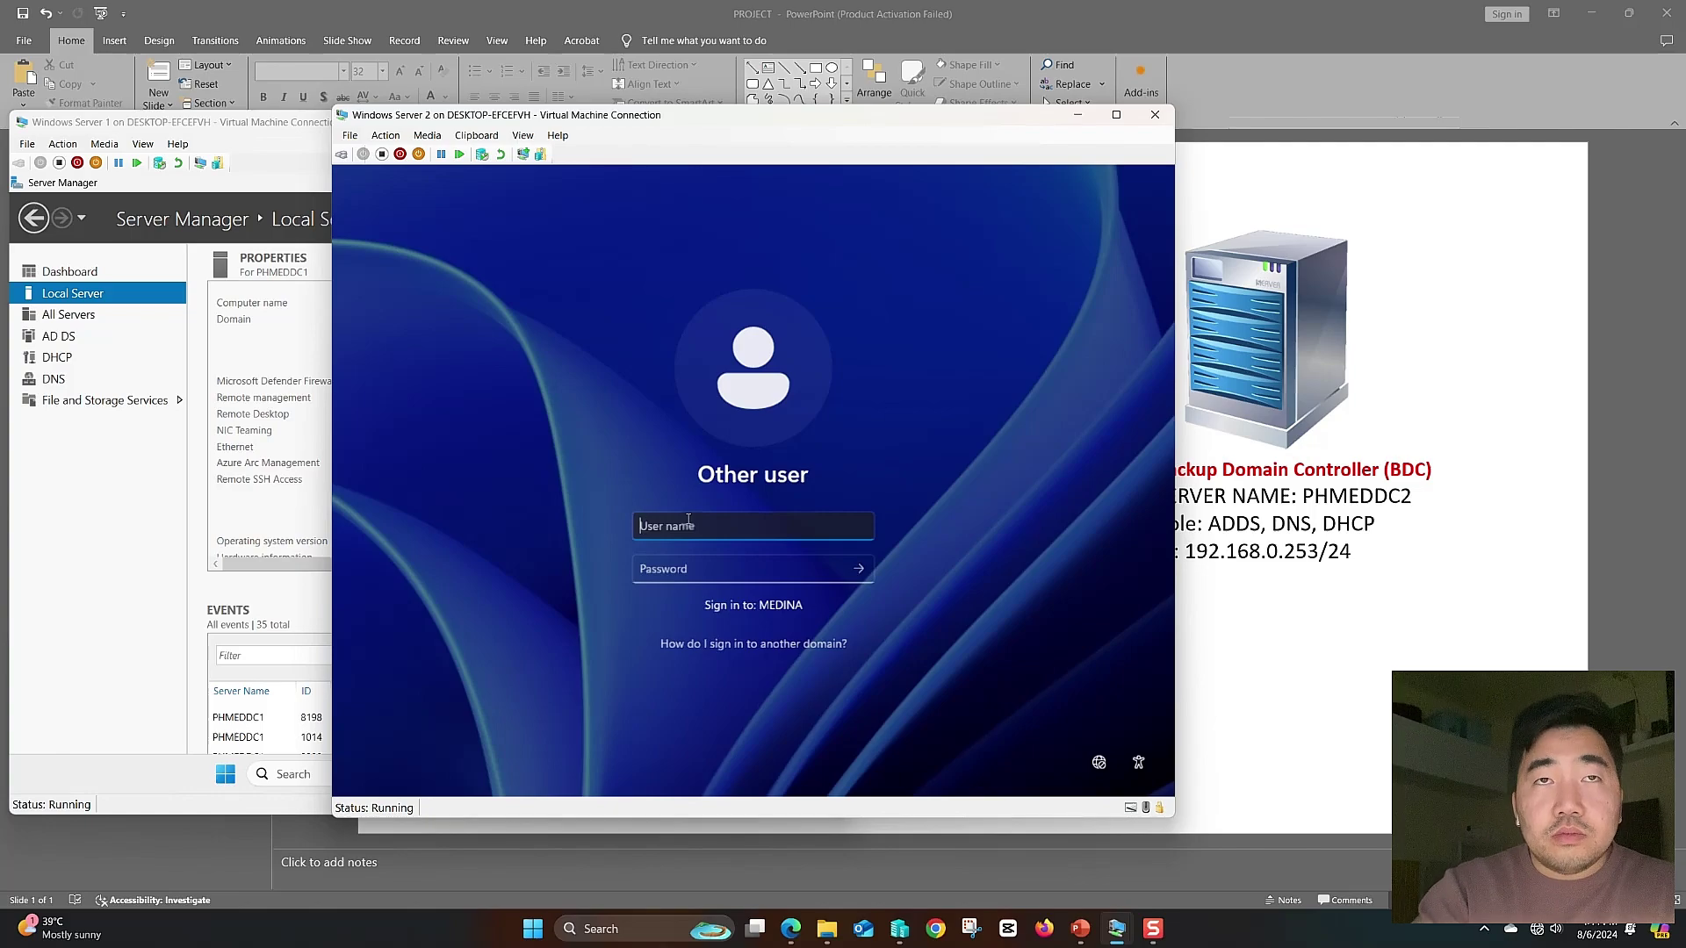
pyautogui.write('MEDINA')
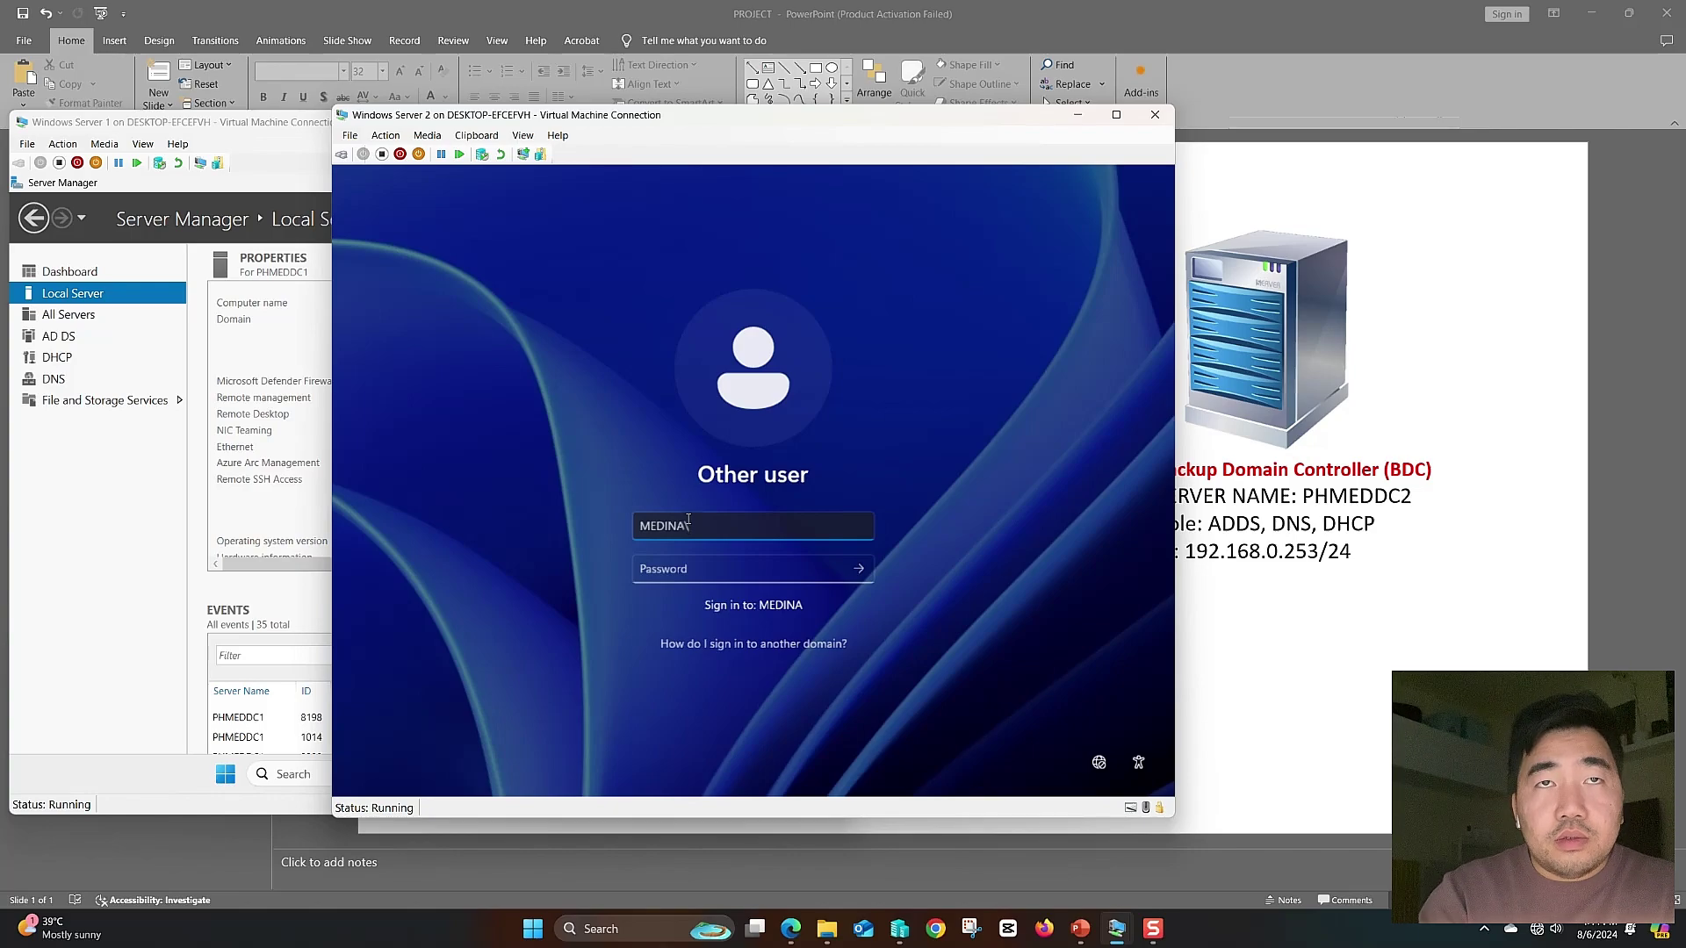
pyautogui.write('\\Administrator')
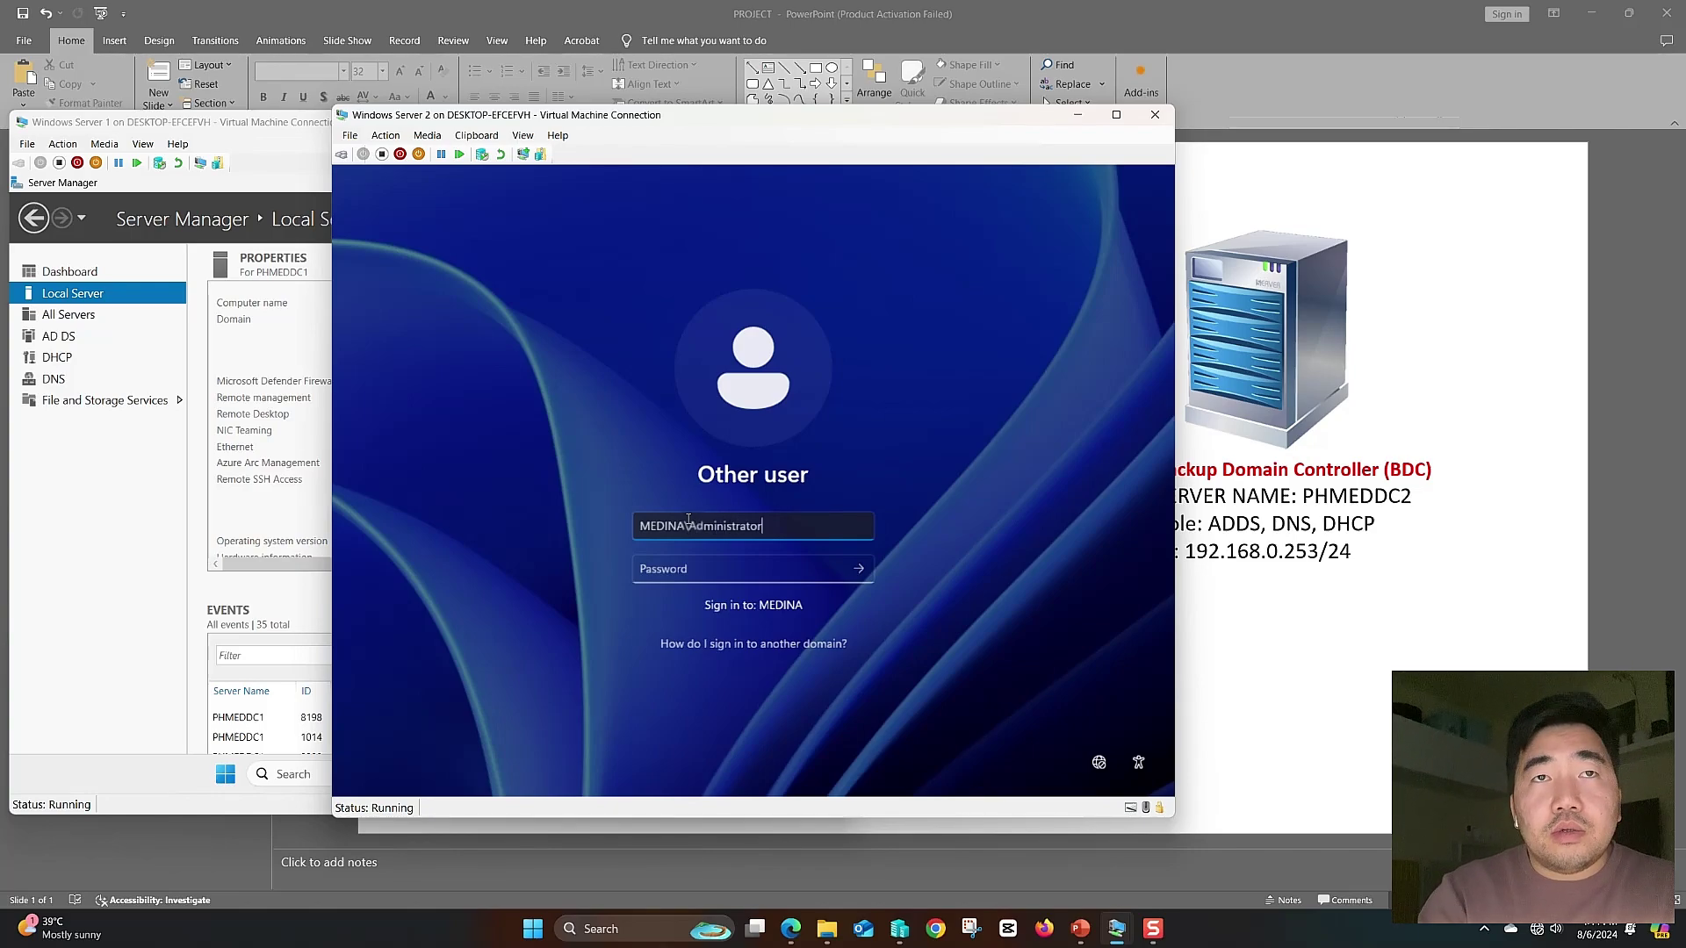
pyautogui.press('Tab')
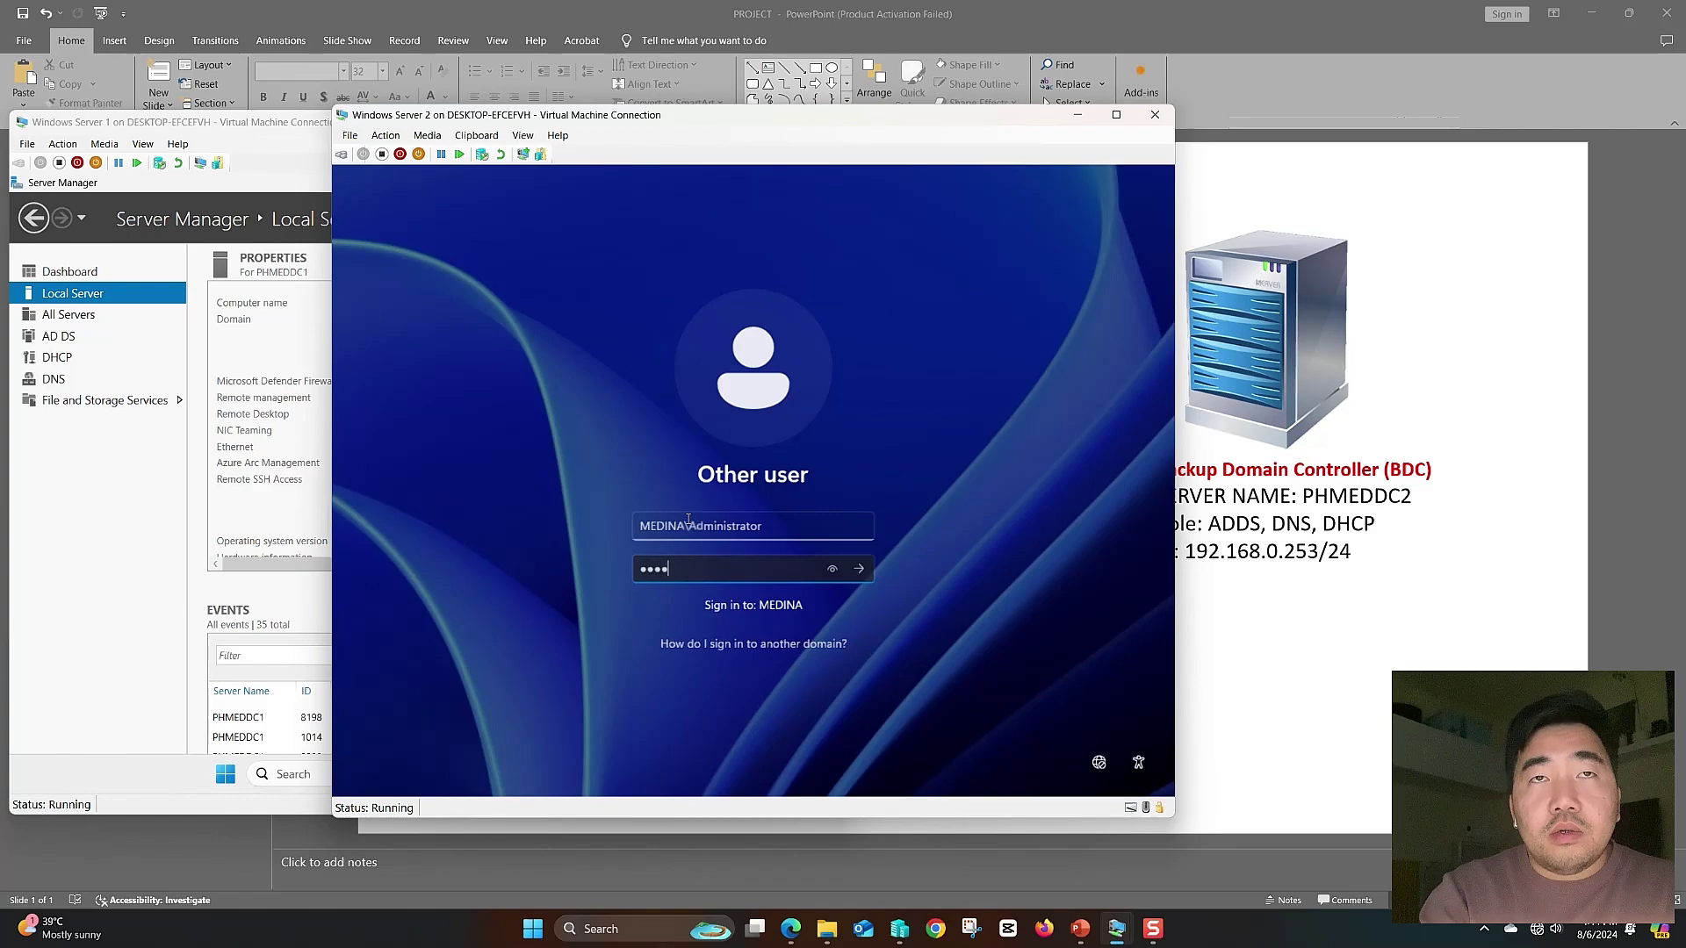
pyautogui.press('Return')
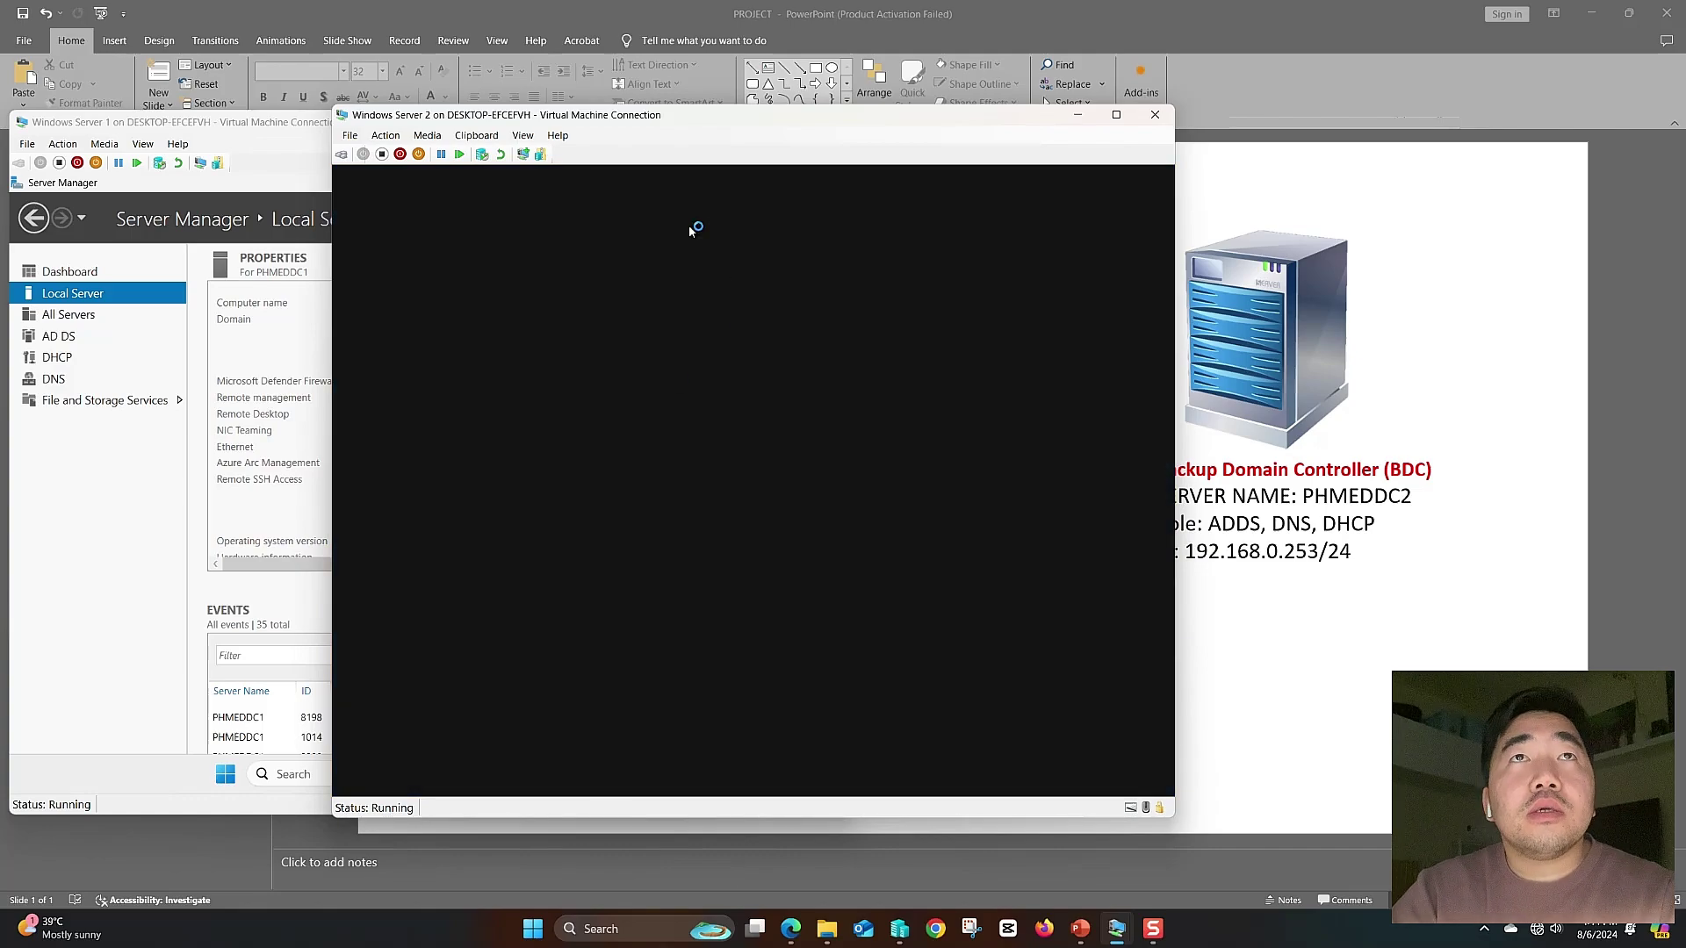
pyautogui.moveTo(671, 114); pyautogui.dragTo(799, 128)
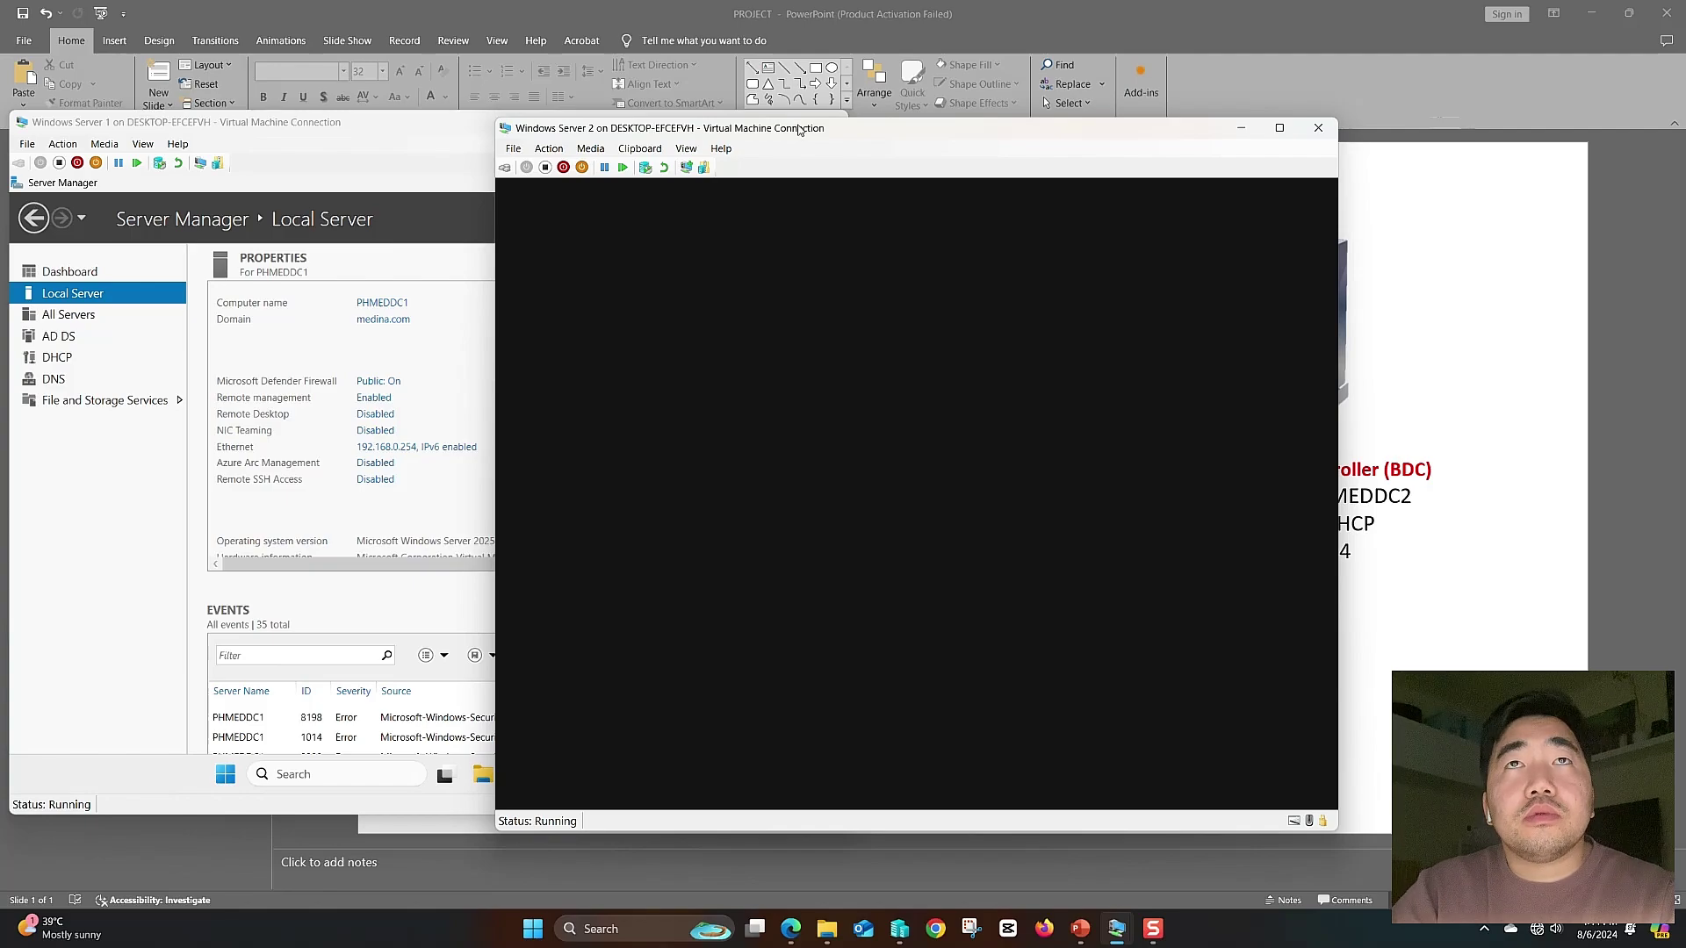
# Switch the VM connection to an enhanced session from the View menu
pyautogui.moveTo(799, 128); pyautogui.dragTo(863, 127)
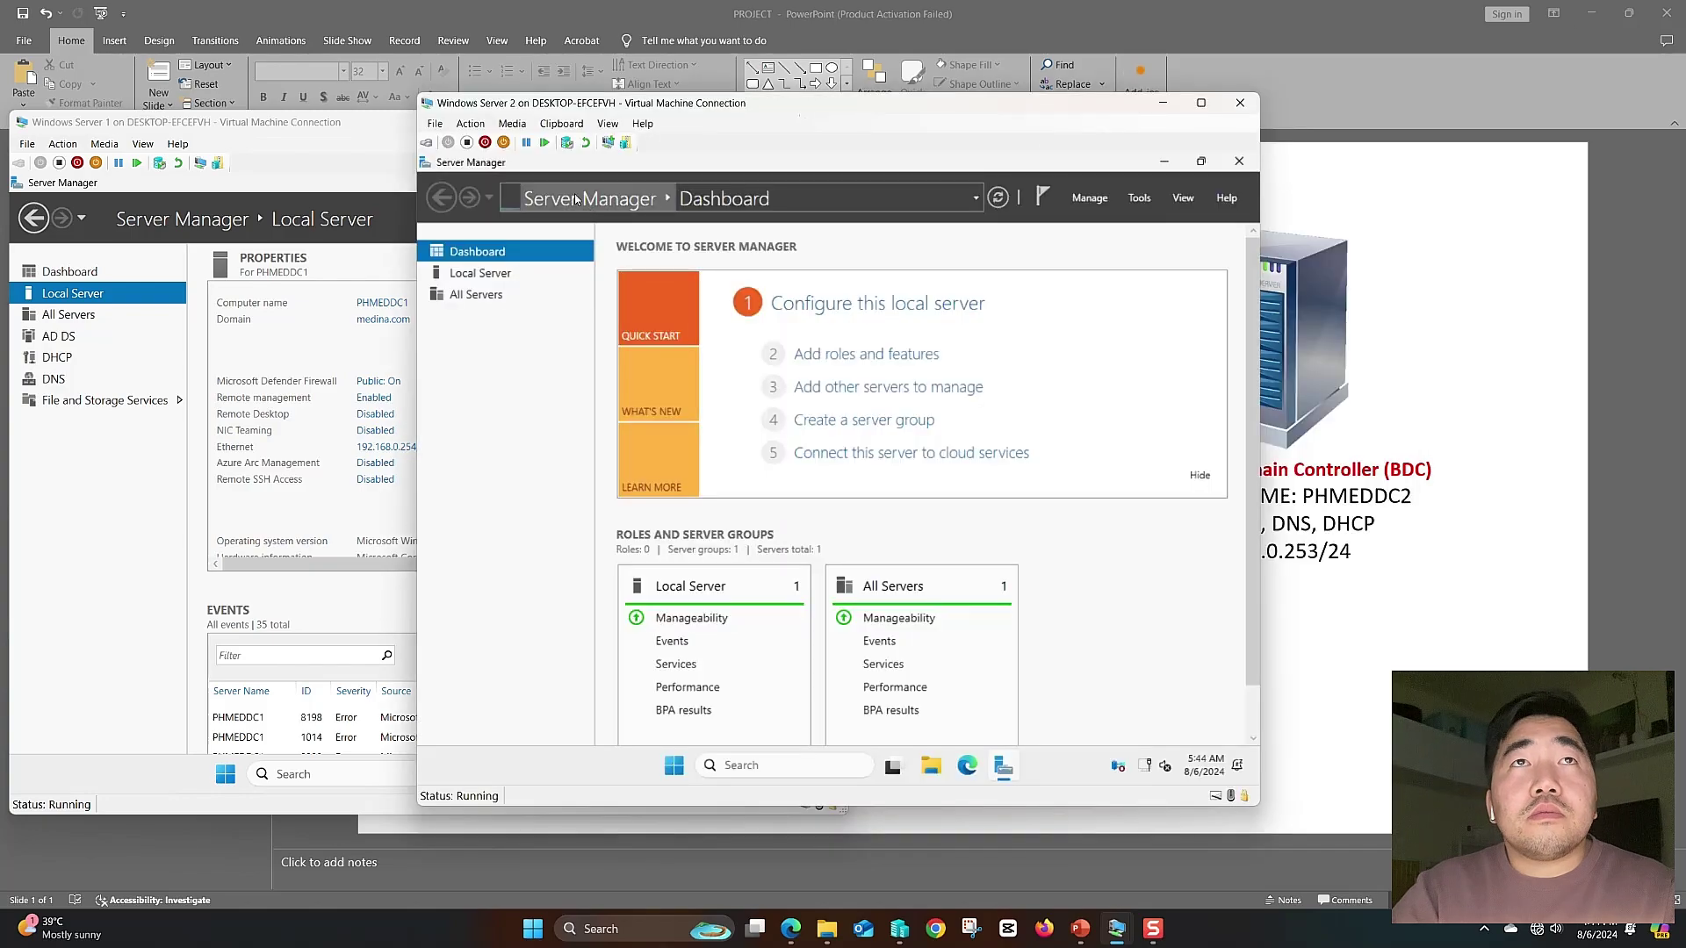
pyautogui.click(620, 131)
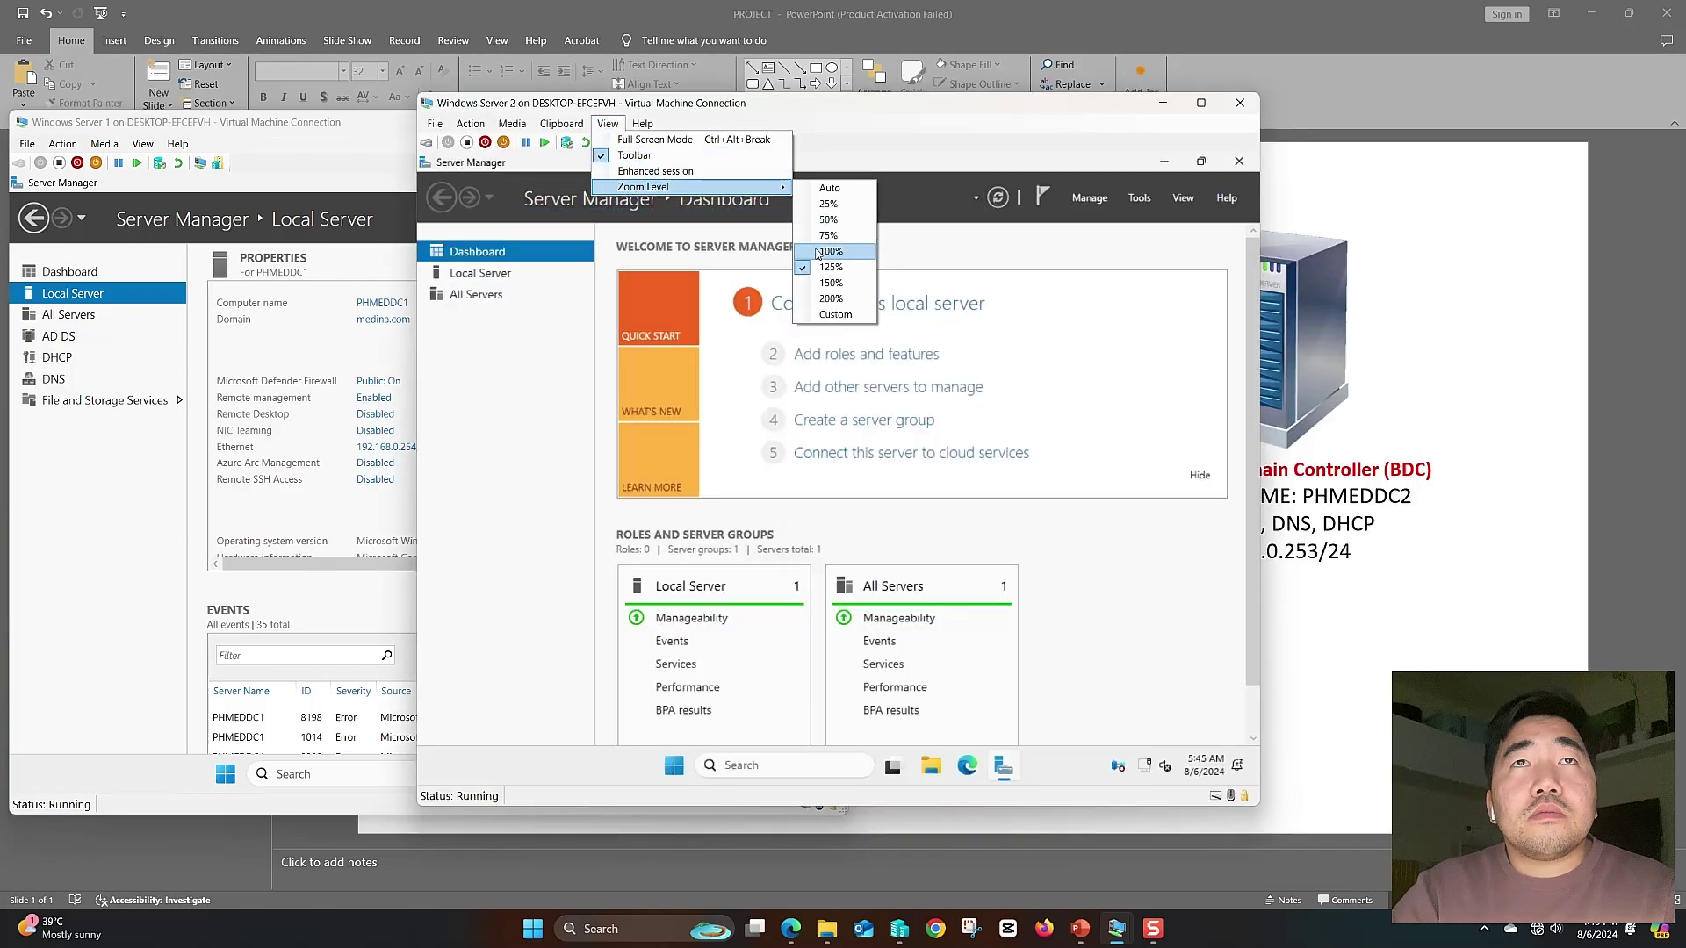
pyautogui.click(666, 173)
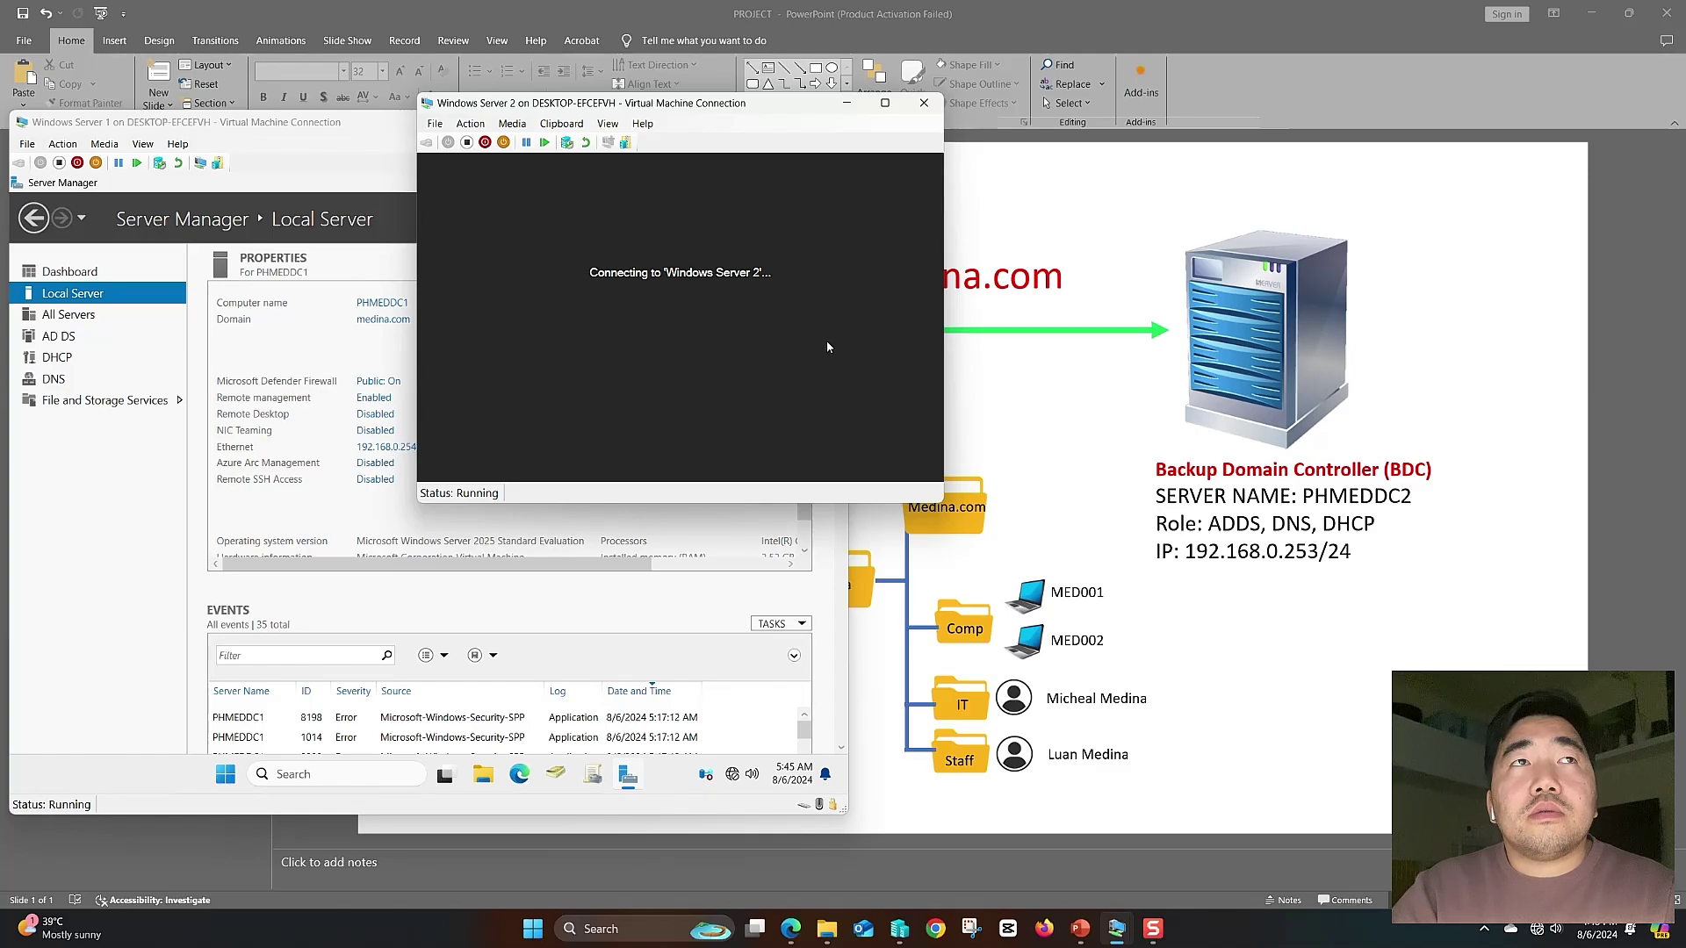
# Sign in again with the administrator password and maximize the VM window
pyautogui.moveTo(687, 103); pyautogui.dragTo(680, 142)
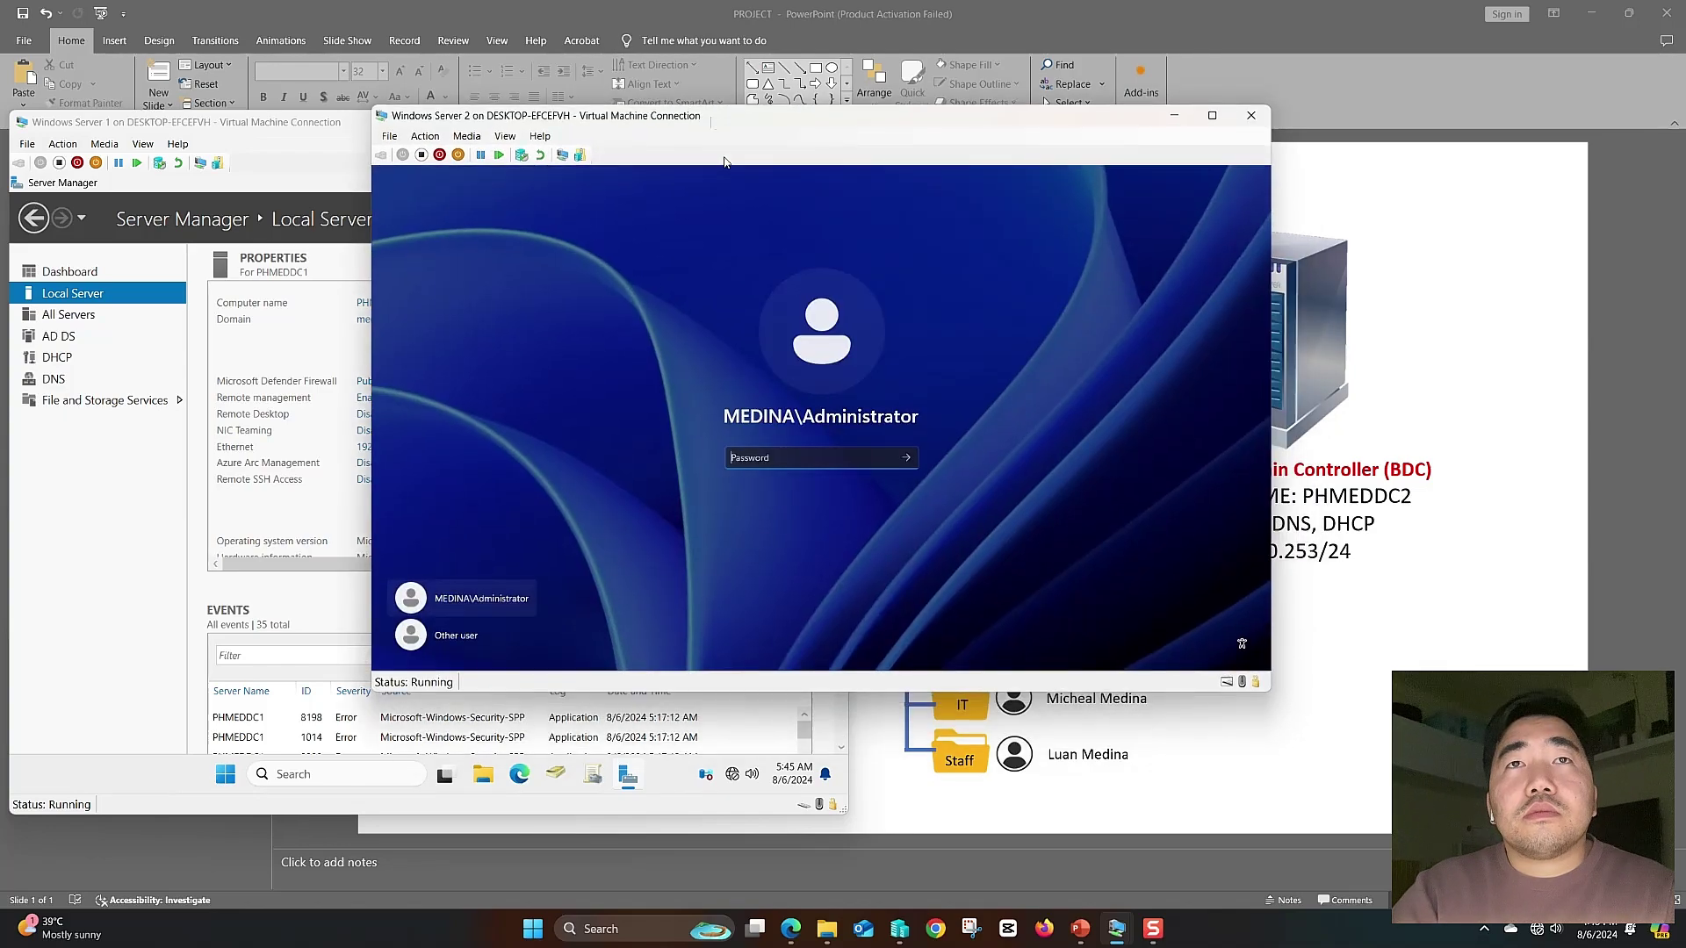
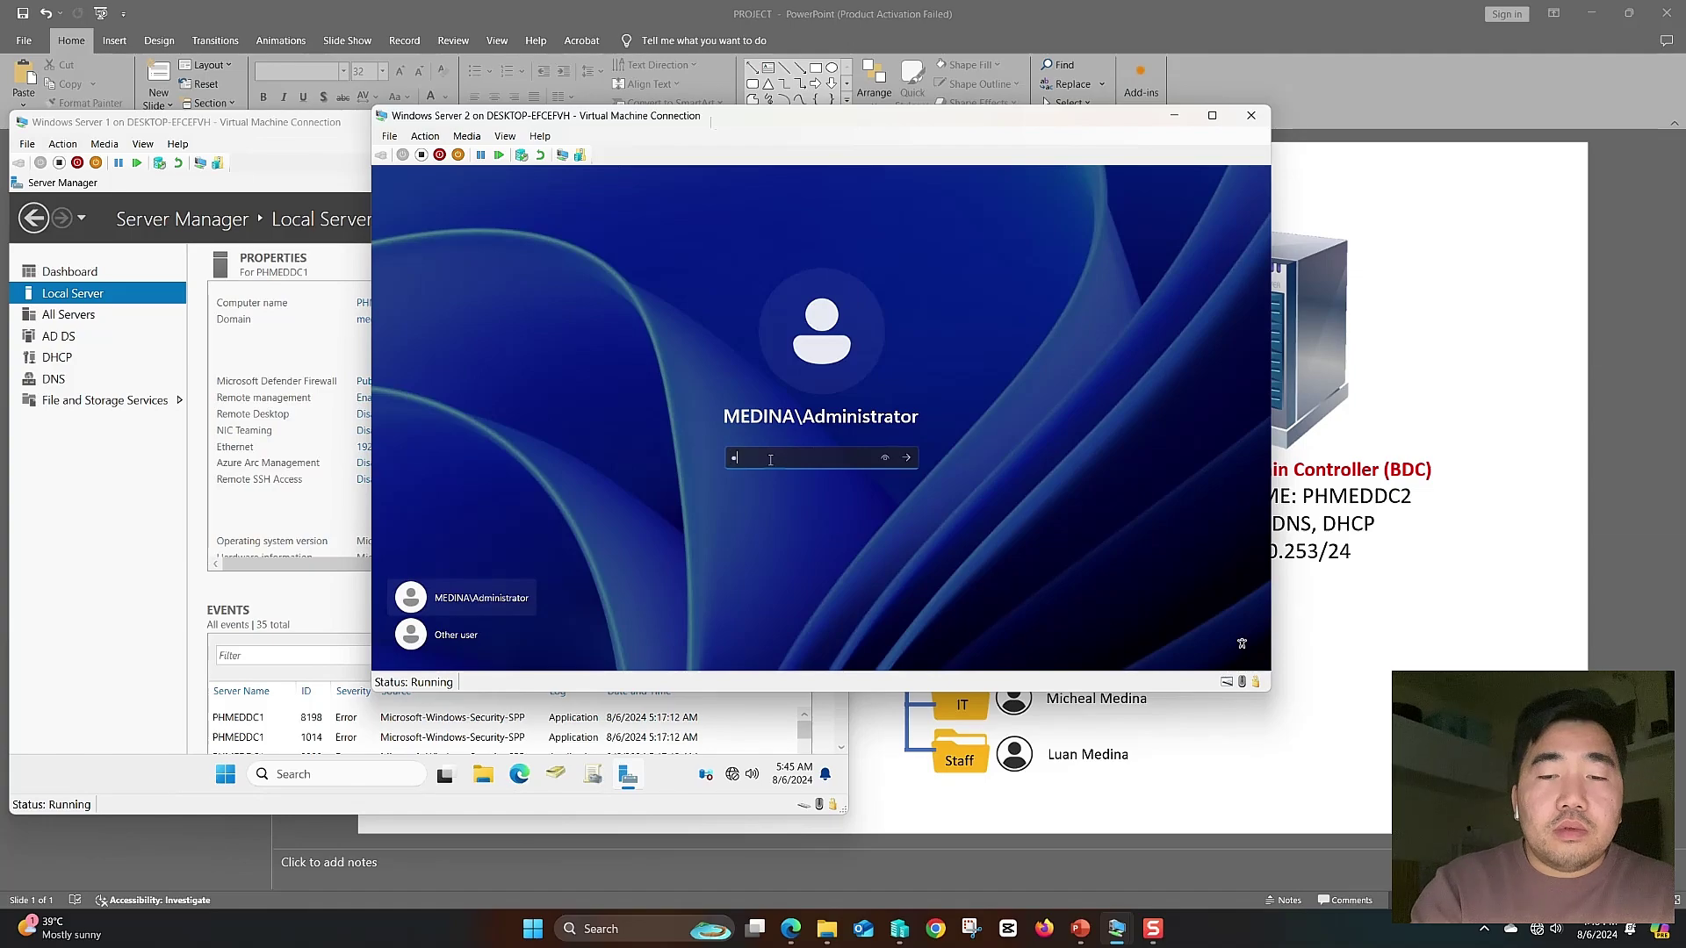
pyautogui.press('Return')
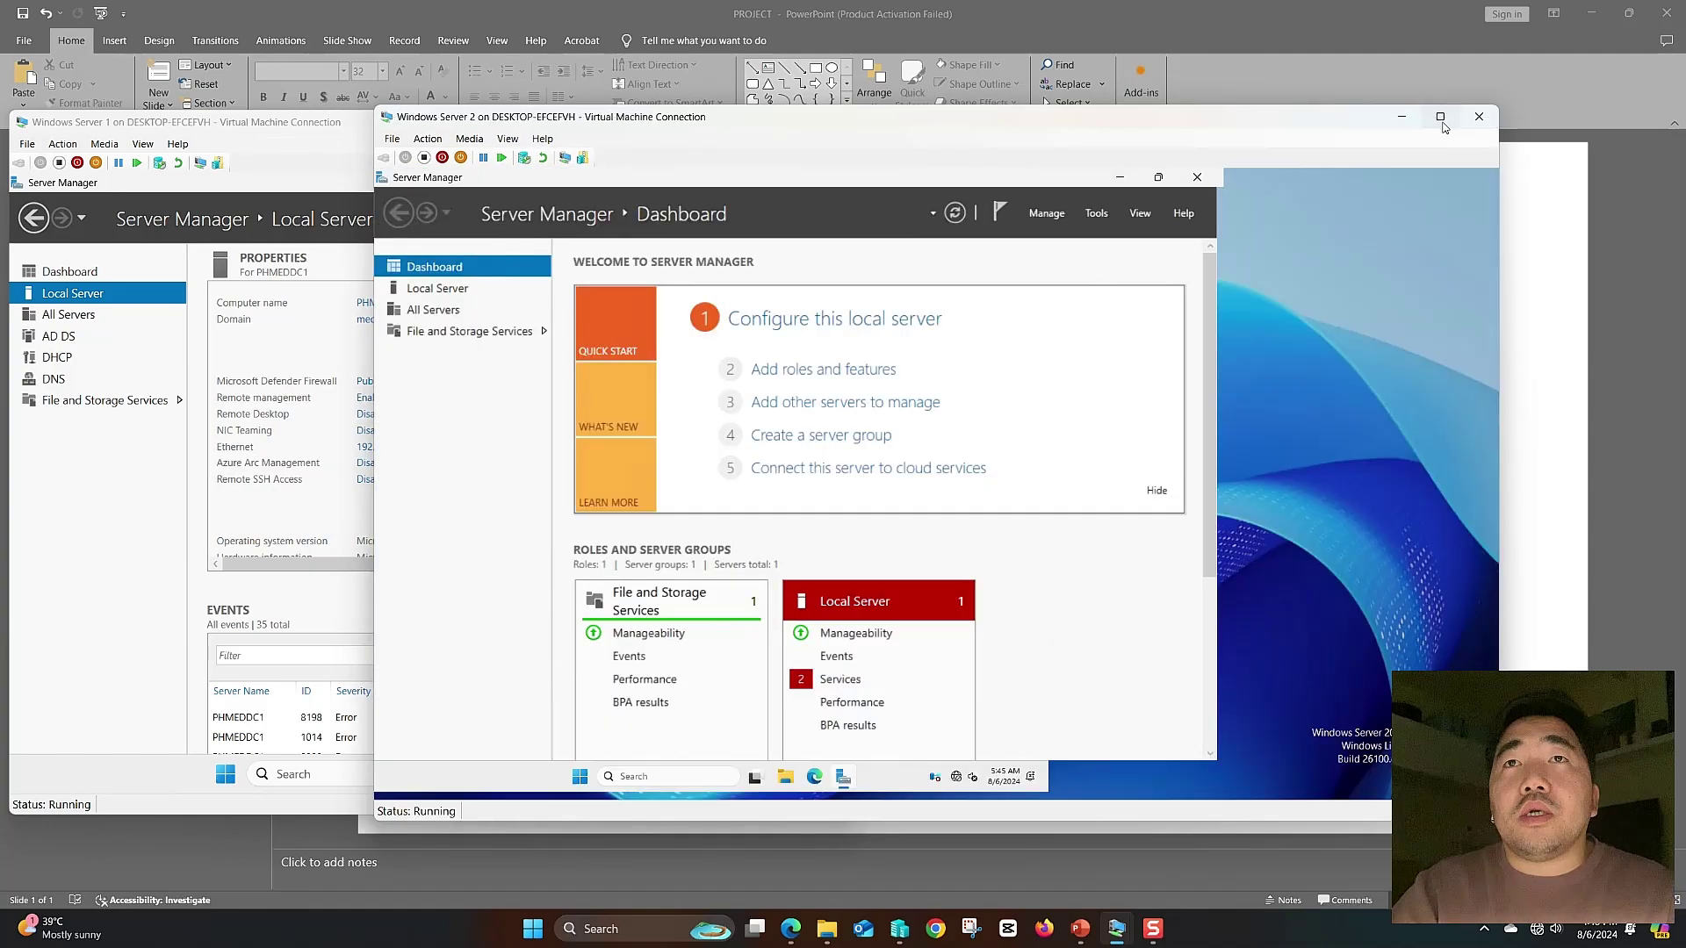
pyautogui.click(1444, 123)
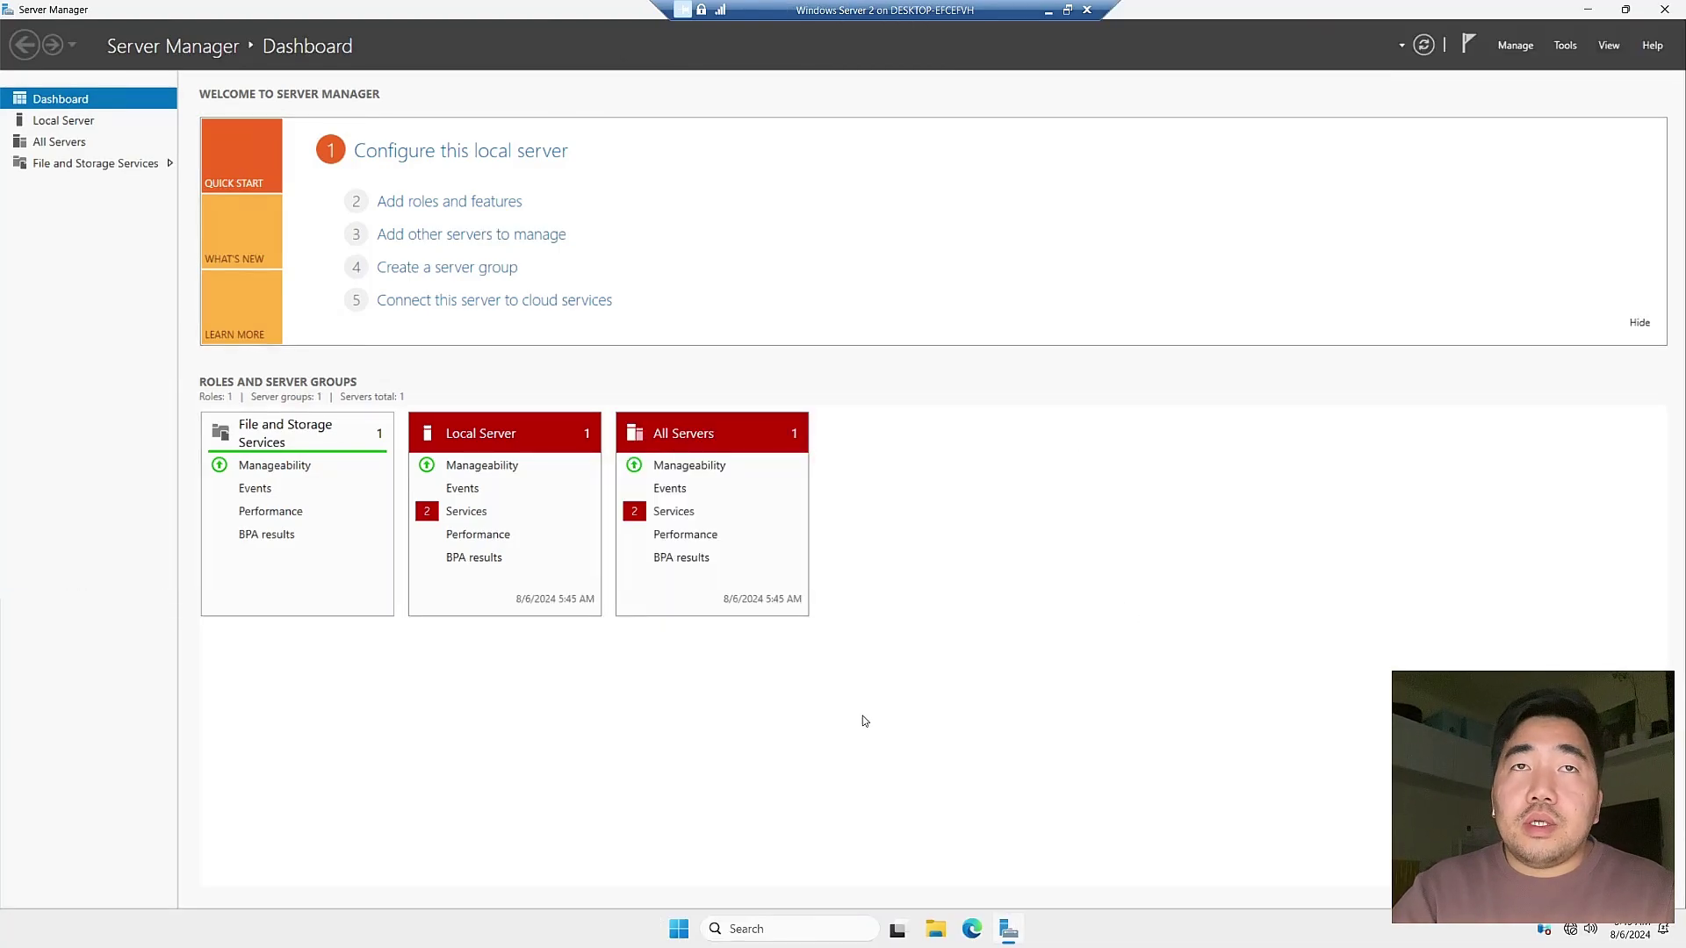
# Review PHMEDDC2's Local Server properties, then go back to the Server Manager Dashboard
pyautogui.click(59, 128)
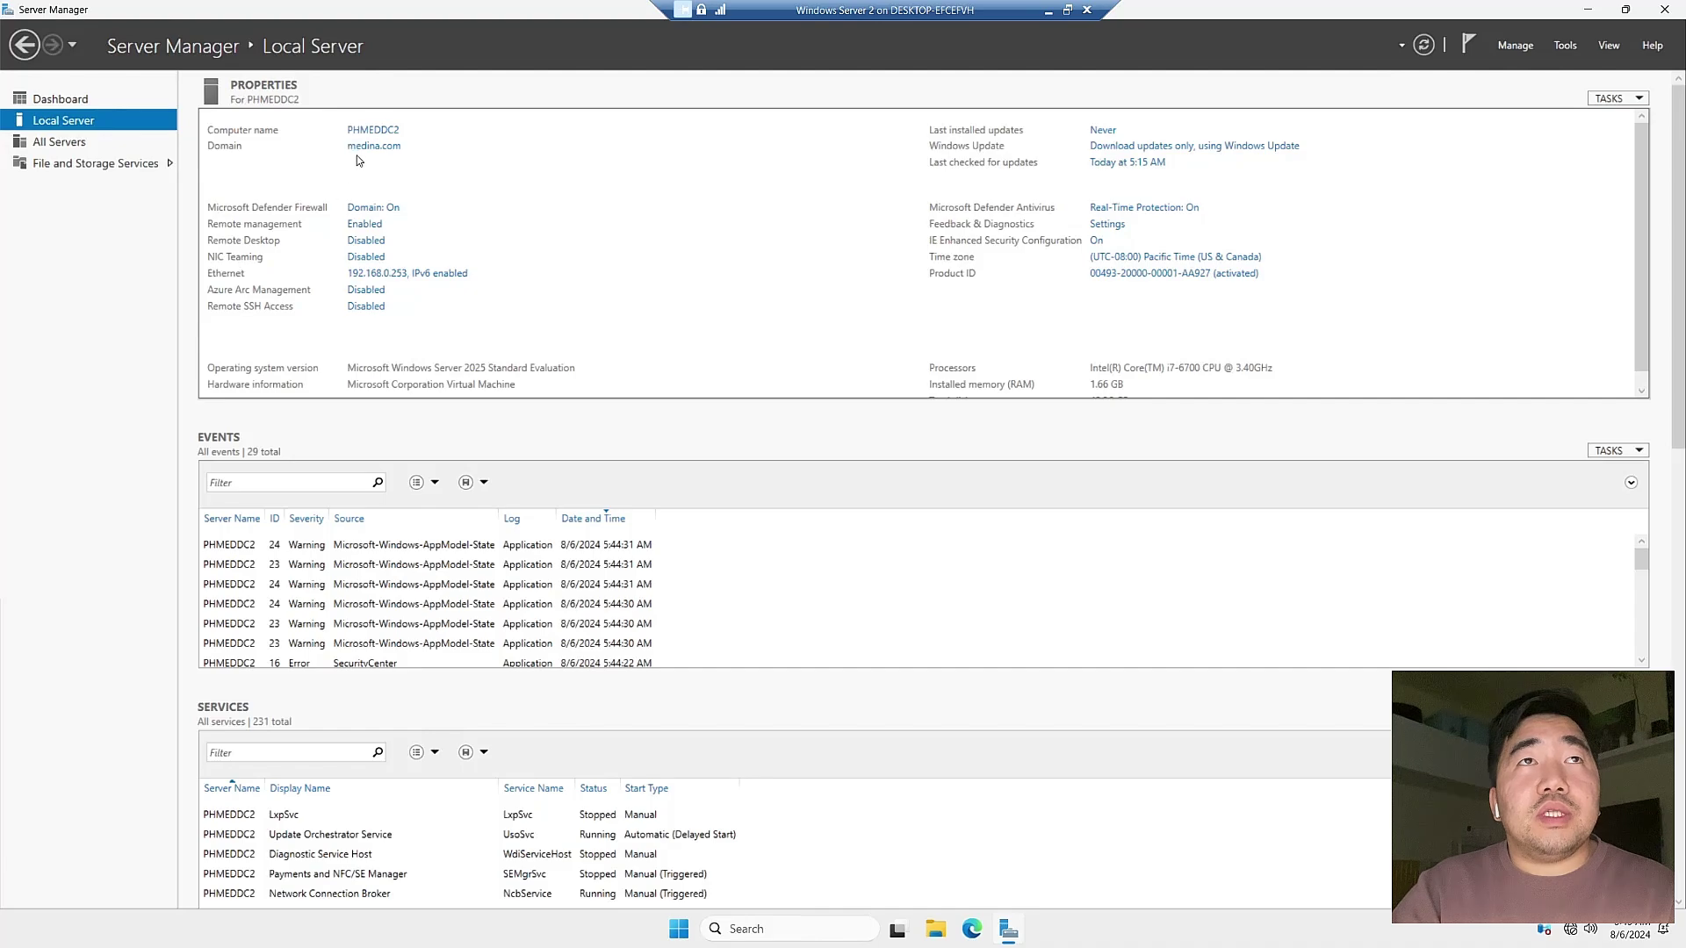
pyautogui.click(363, 280)
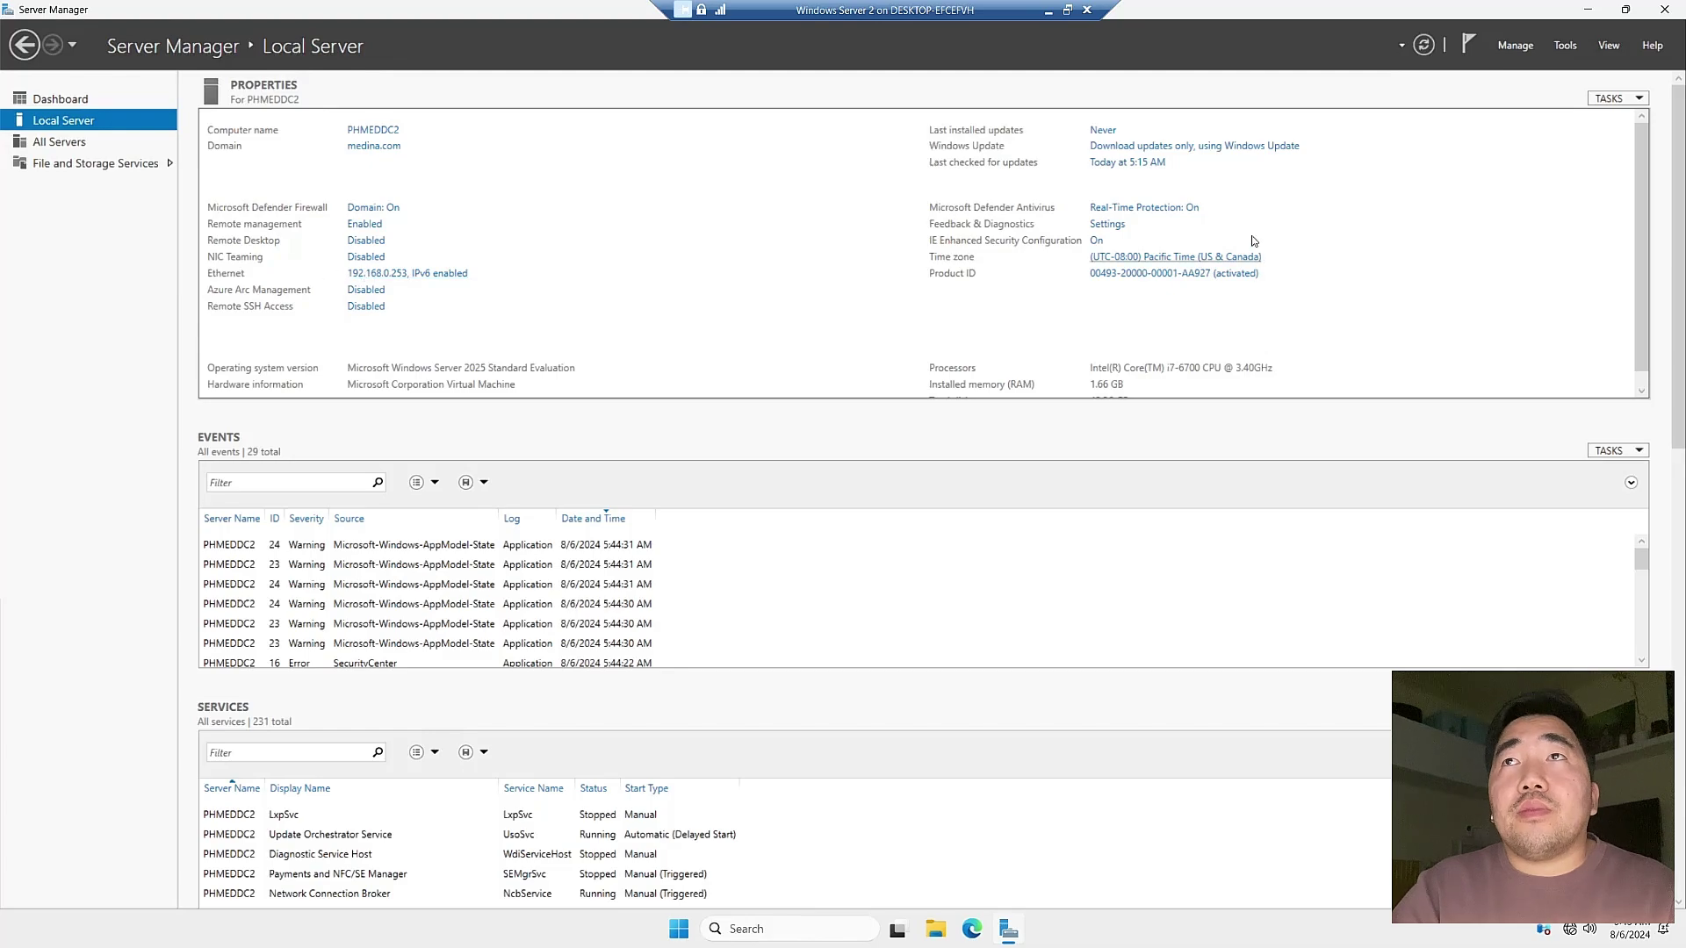
pyautogui.click(1589, 10)
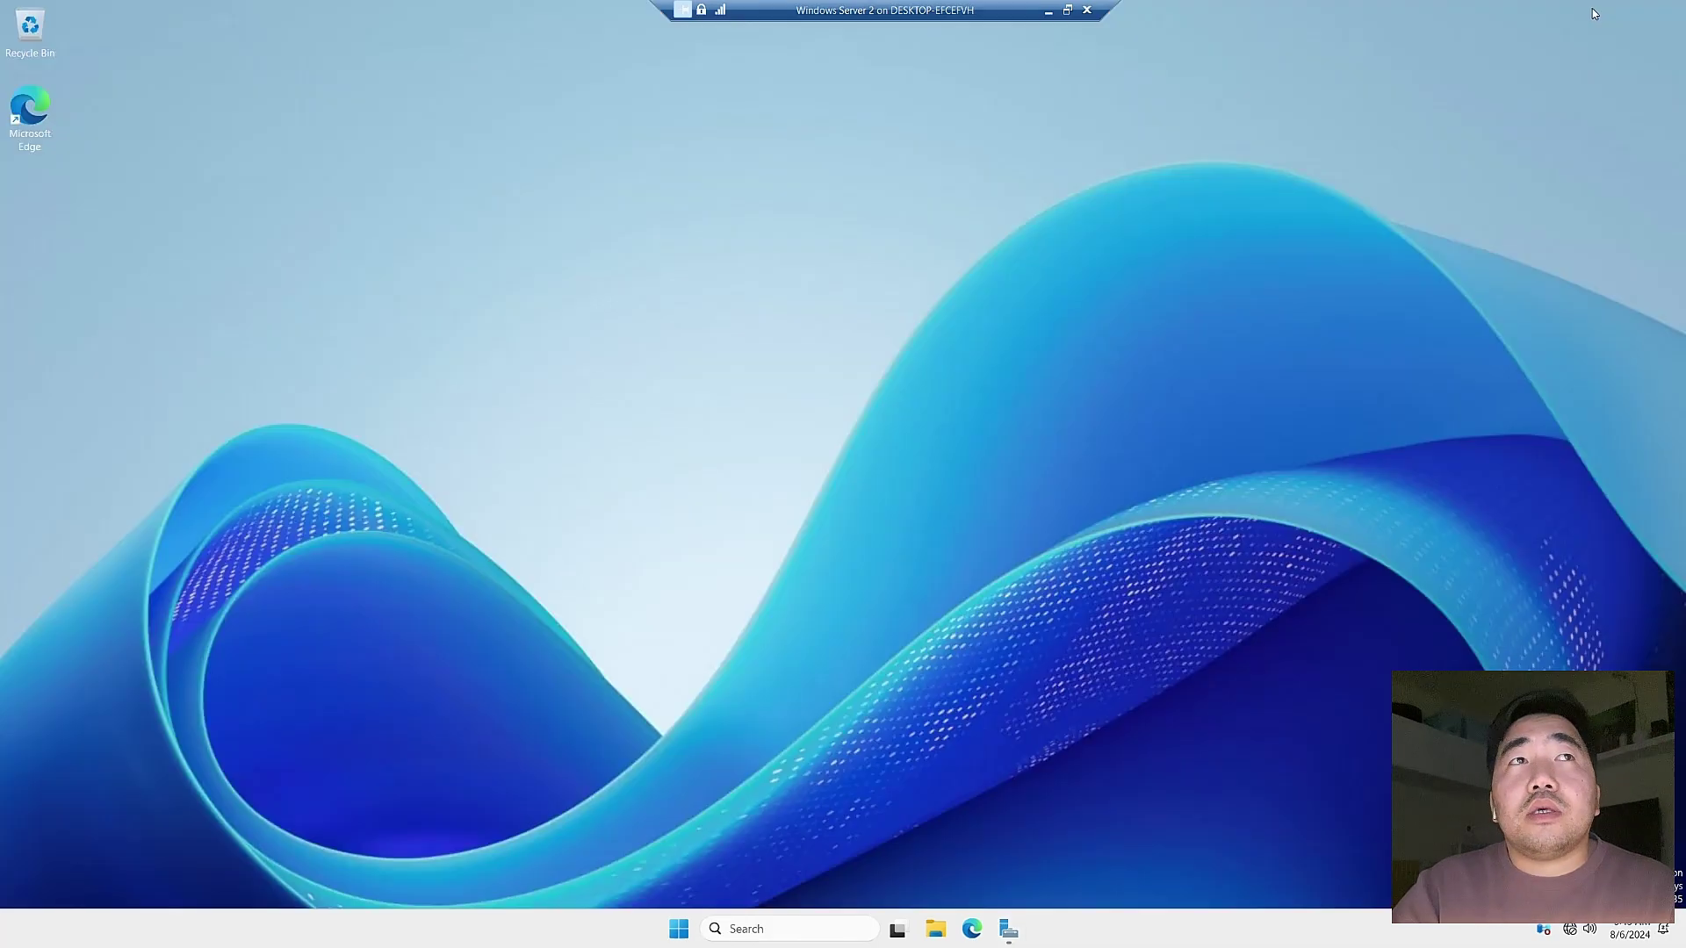
pyautogui.click(1008, 929)
pyautogui.click(60, 99)
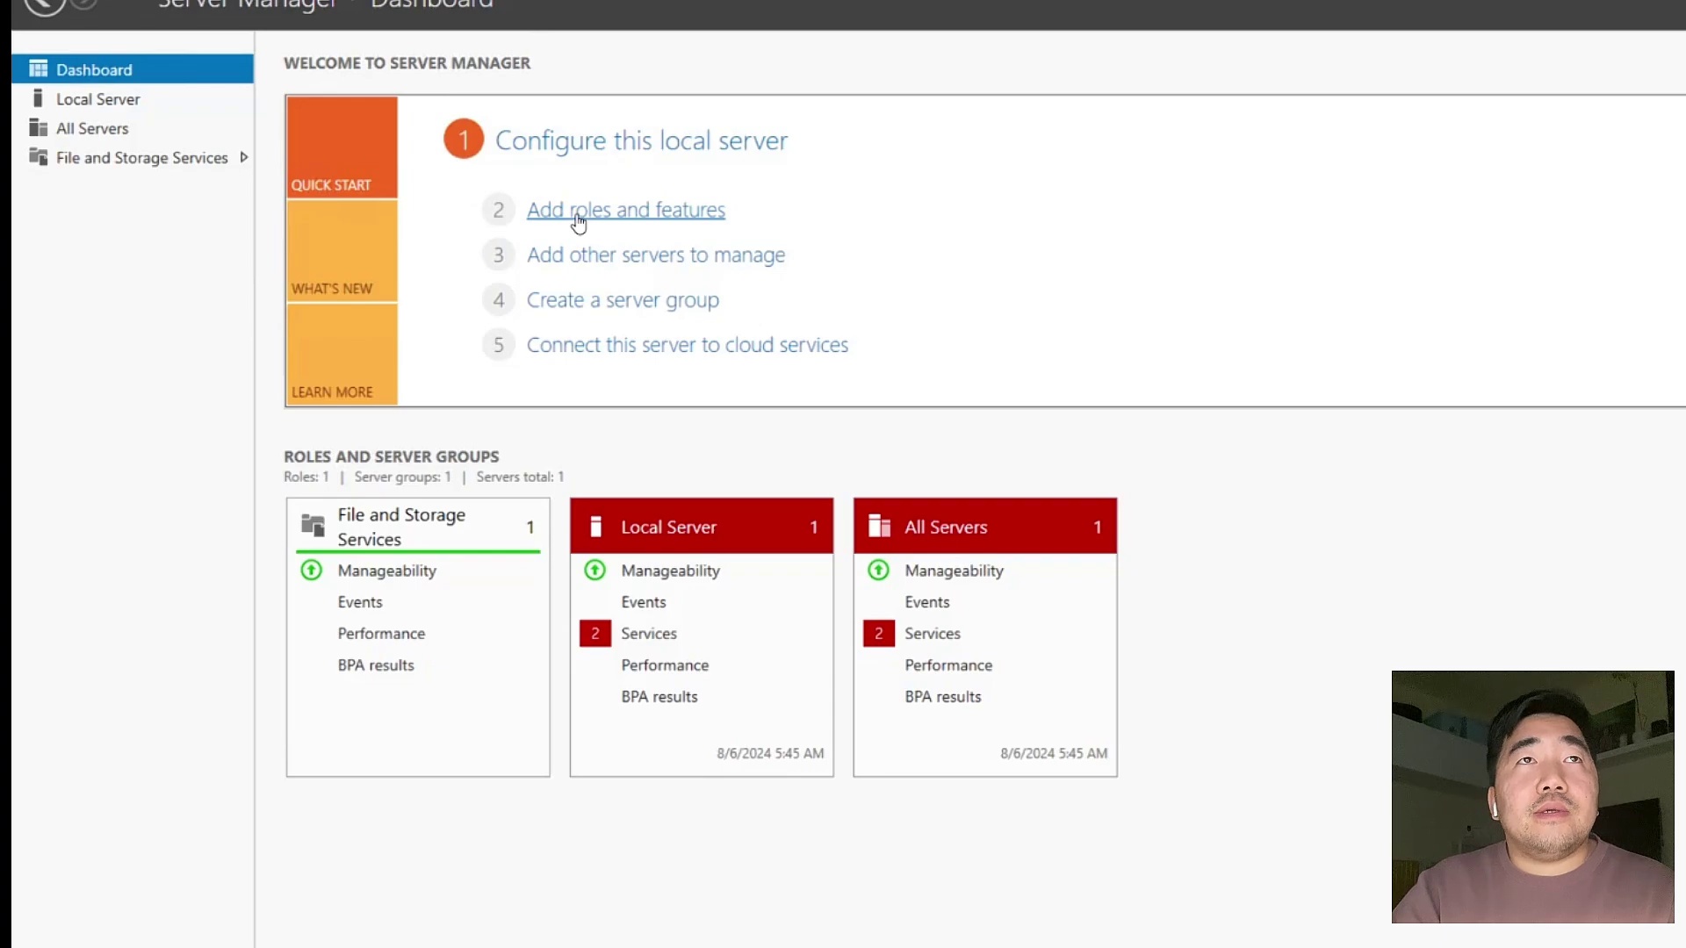
# Start a role-based installation in Add Roles and Features targeting PHMEDDC2
pyautogui.click(577, 215)
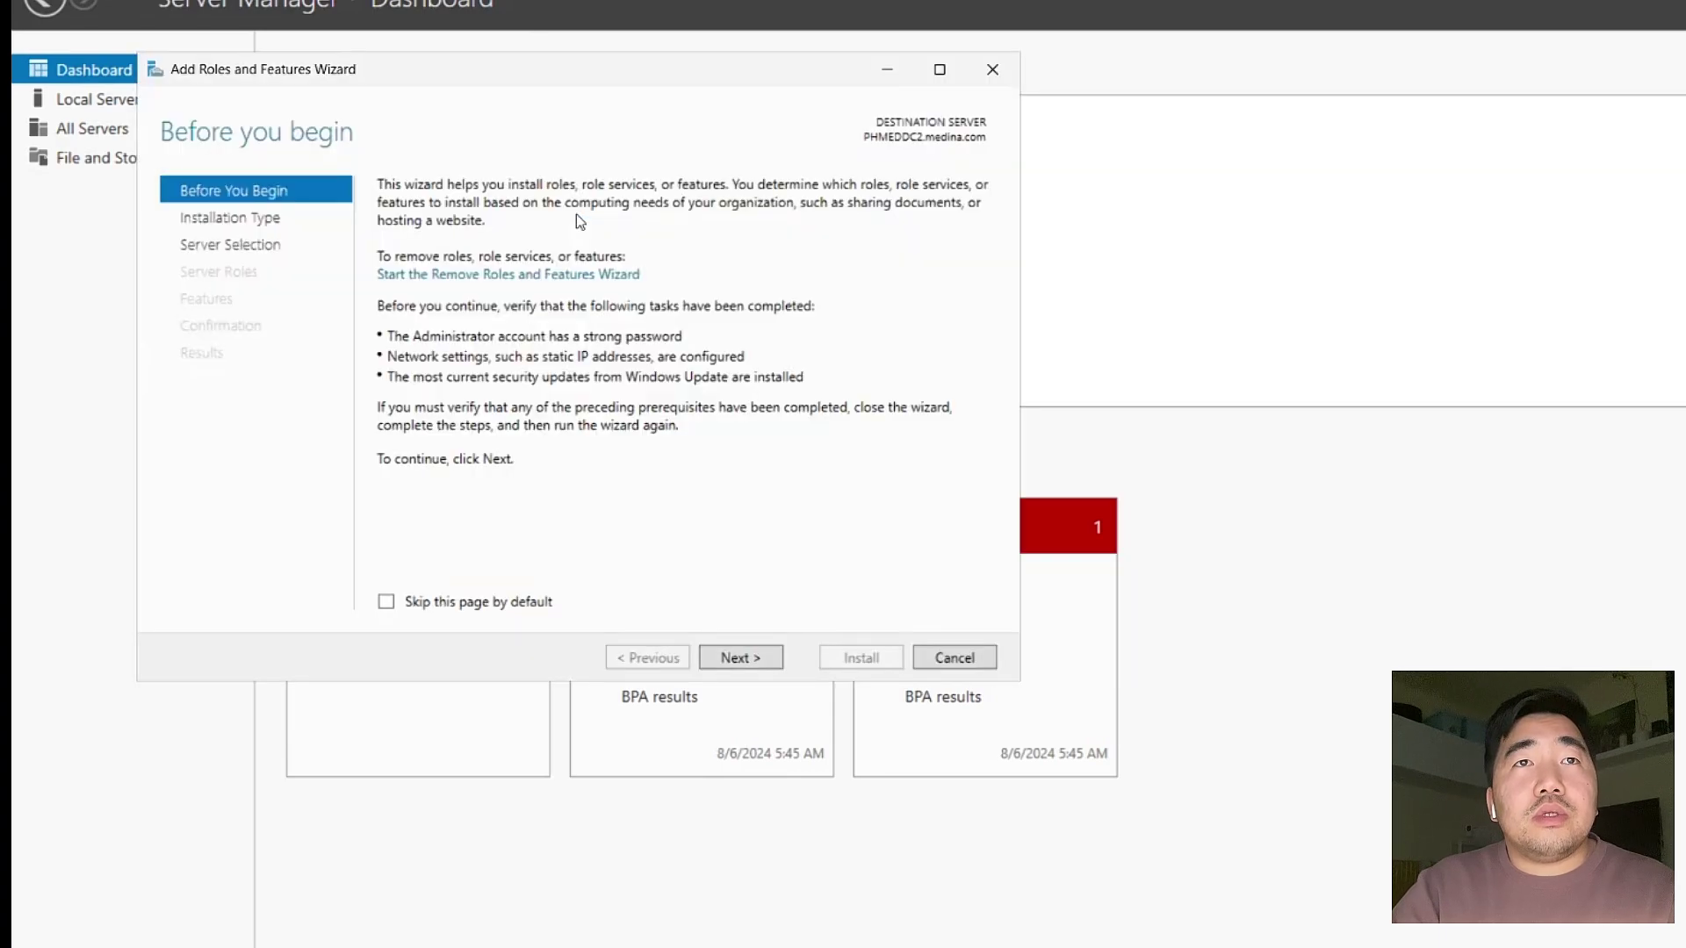
pyautogui.click(752, 660)
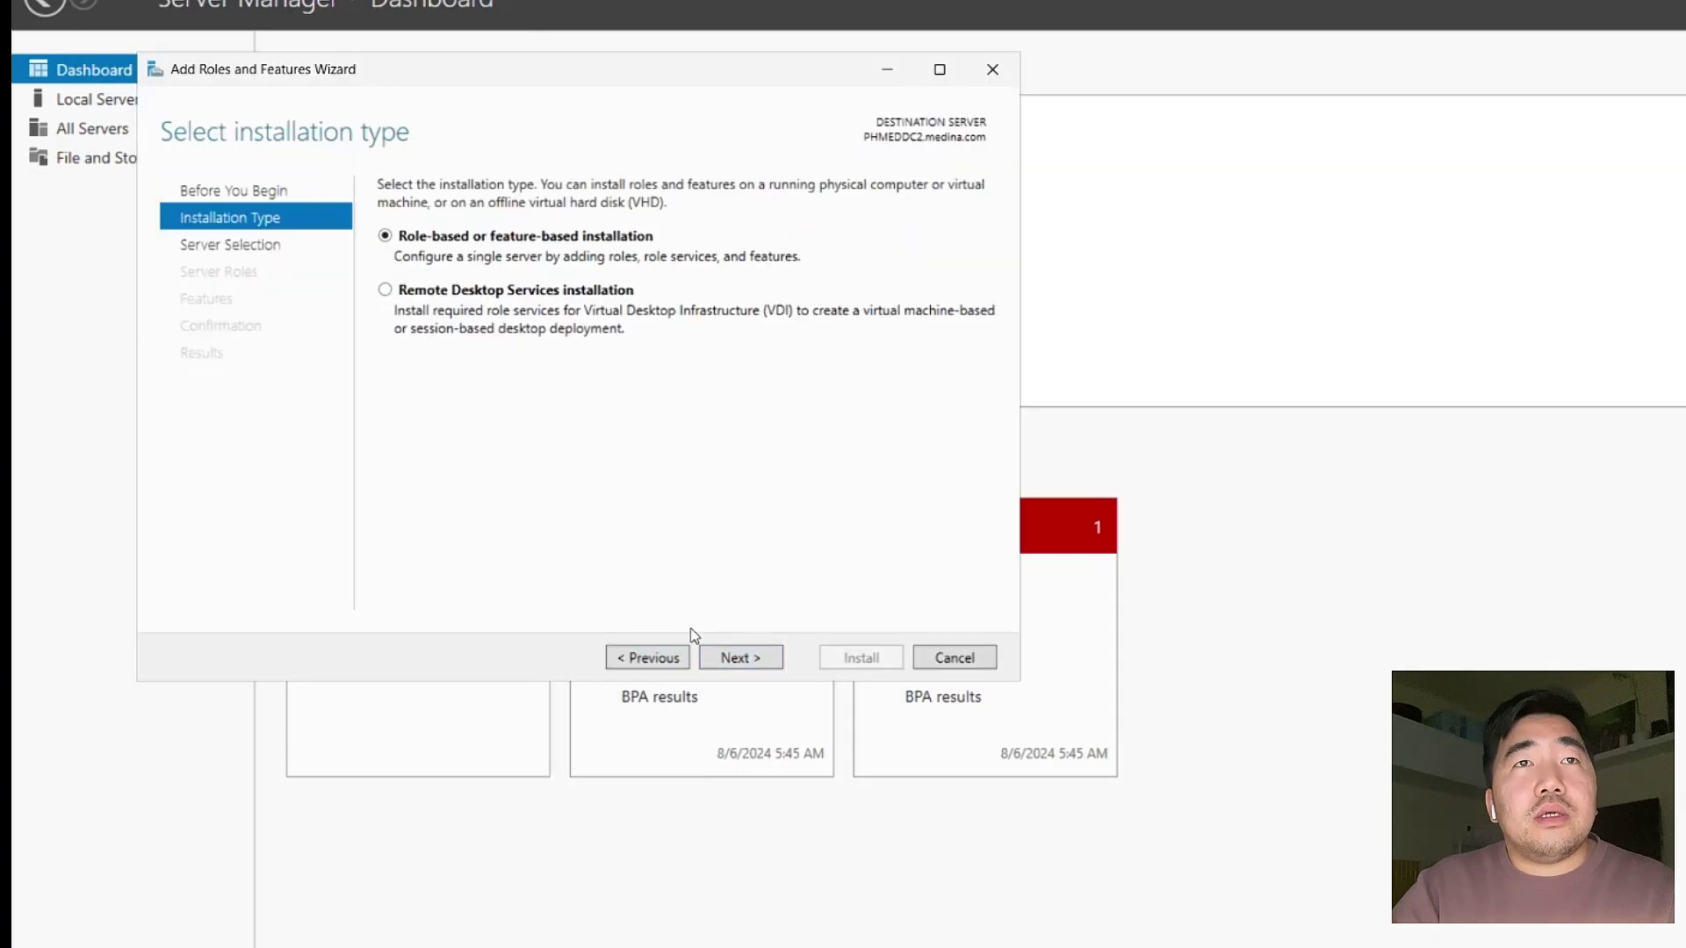
pyautogui.click(733, 659)
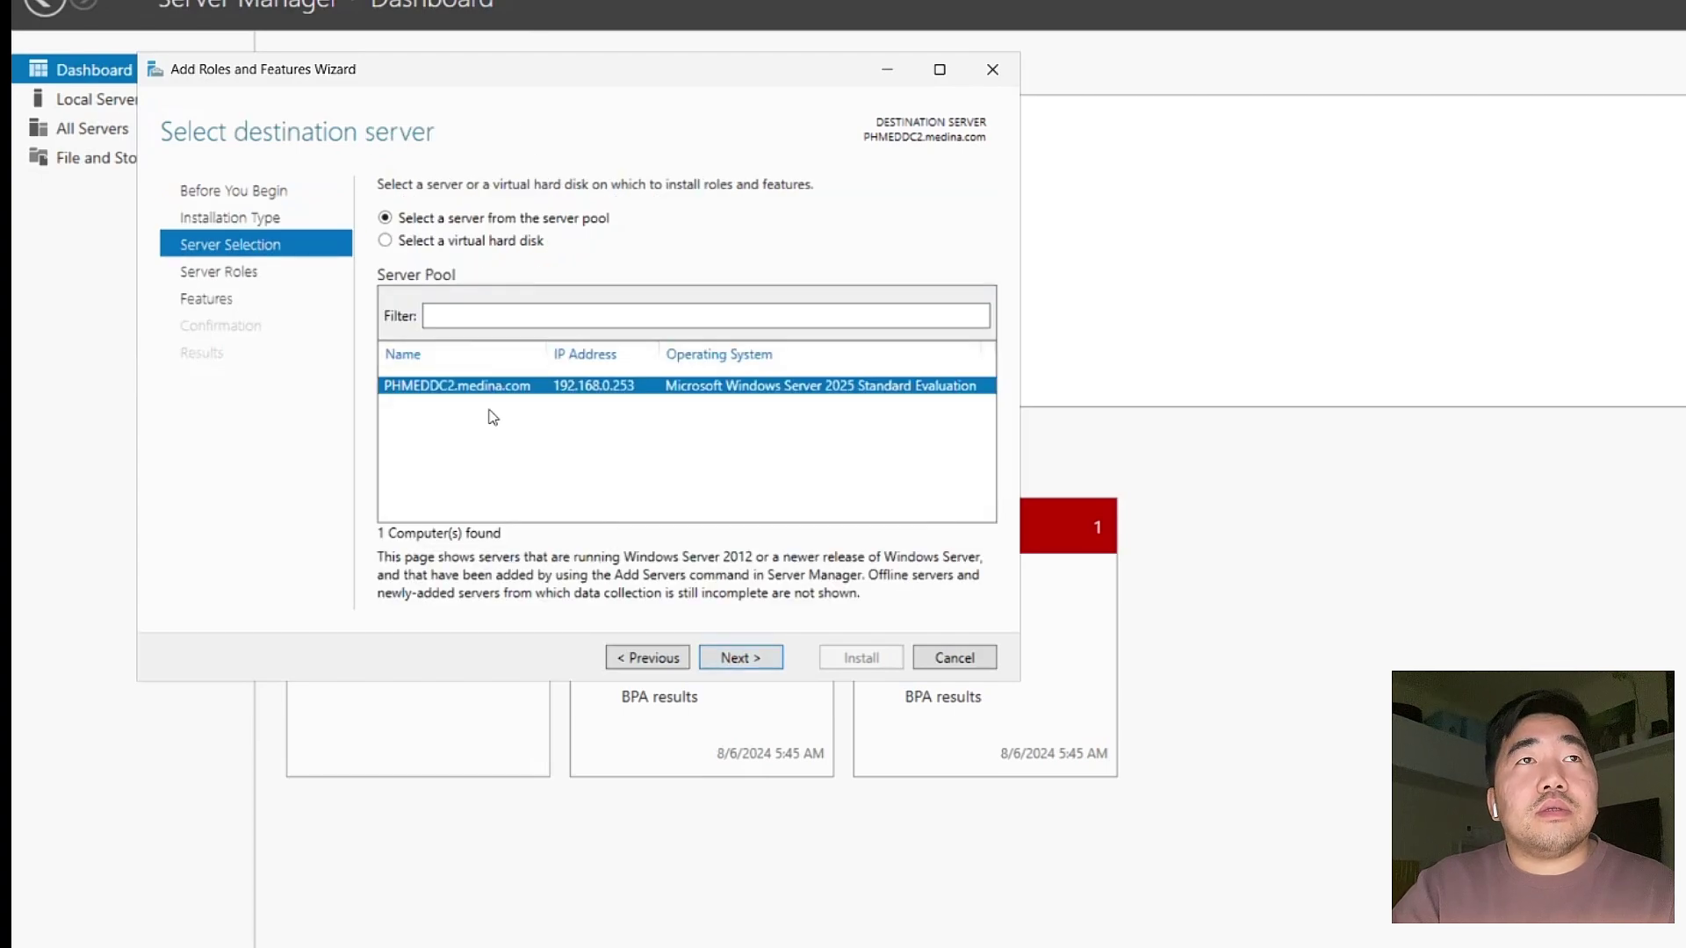
pyautogui.moveTo(555, 58); pyautogui.dragTo(757, 282)
pyautogui.click(941, 880)
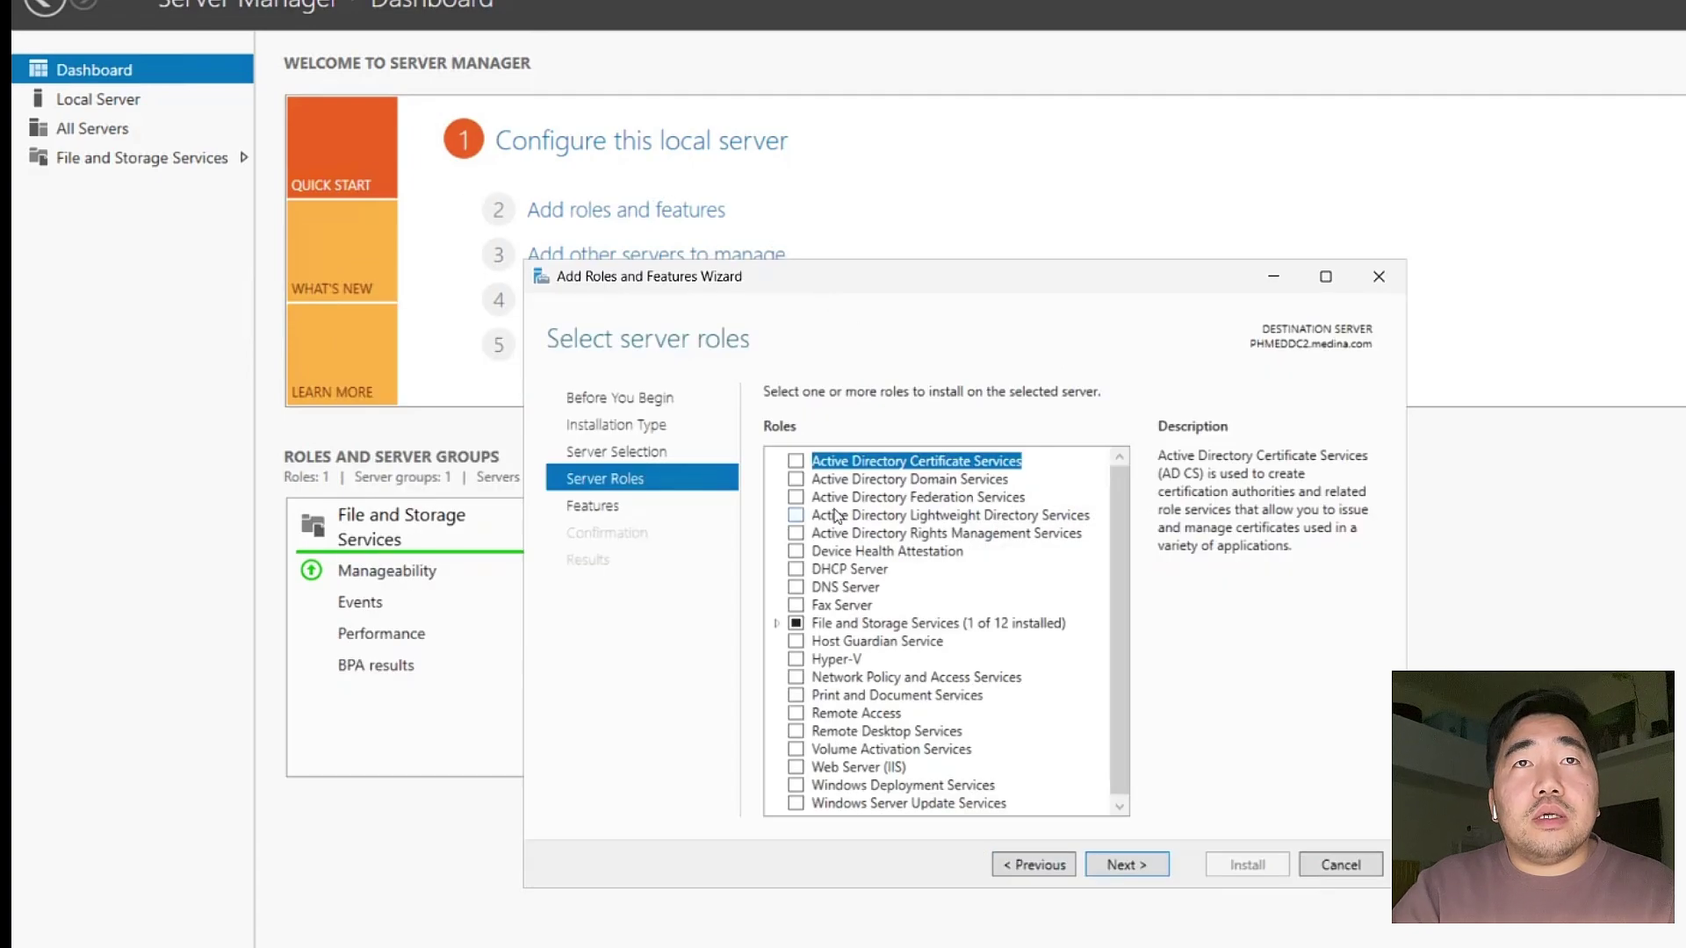
# Select Active Directory Domain Services with its required features and install it
pyautogui.click(804, 482)
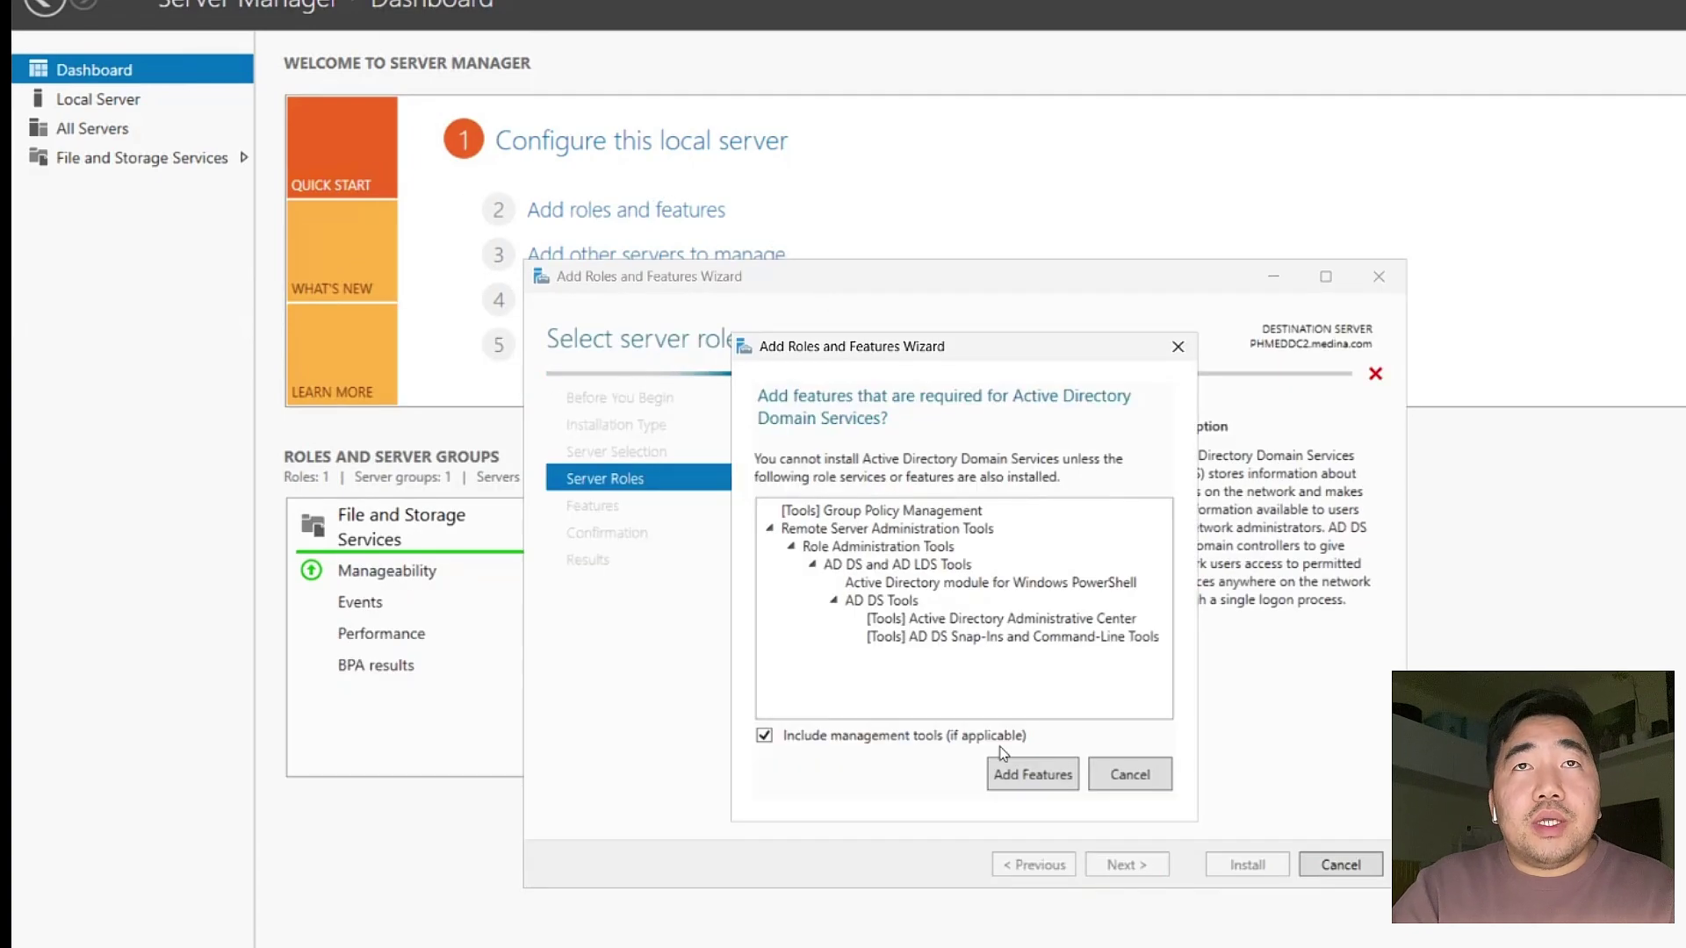
pyautogui.click(1031, 776)
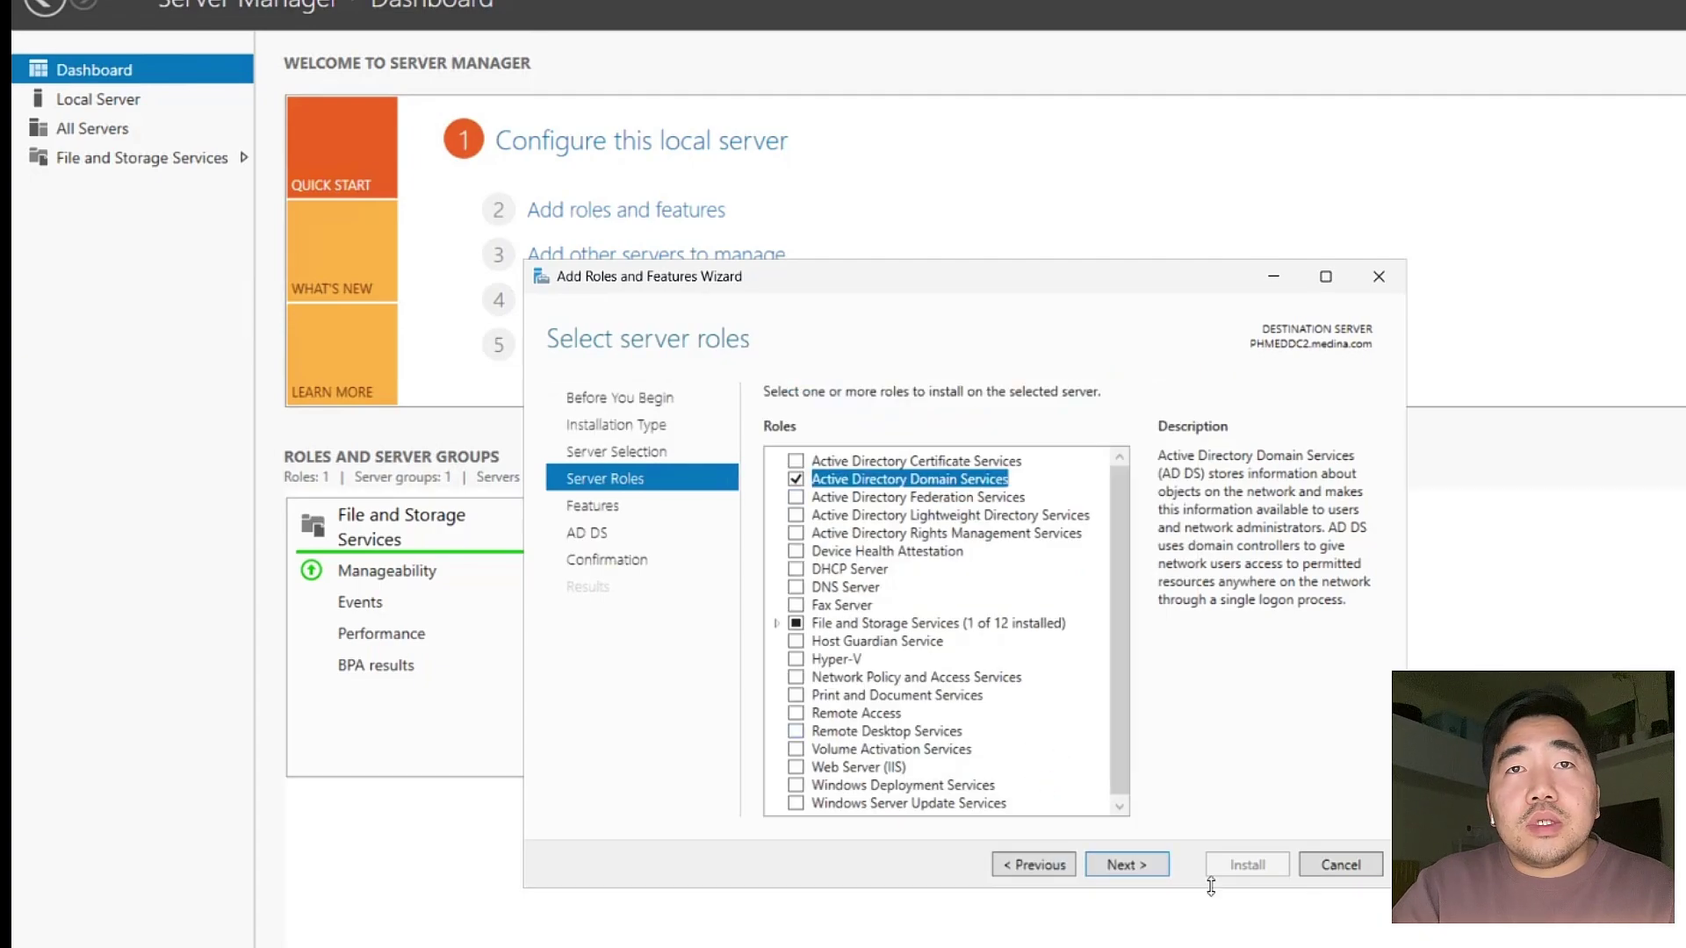
pyautogui.click(1124, 865)
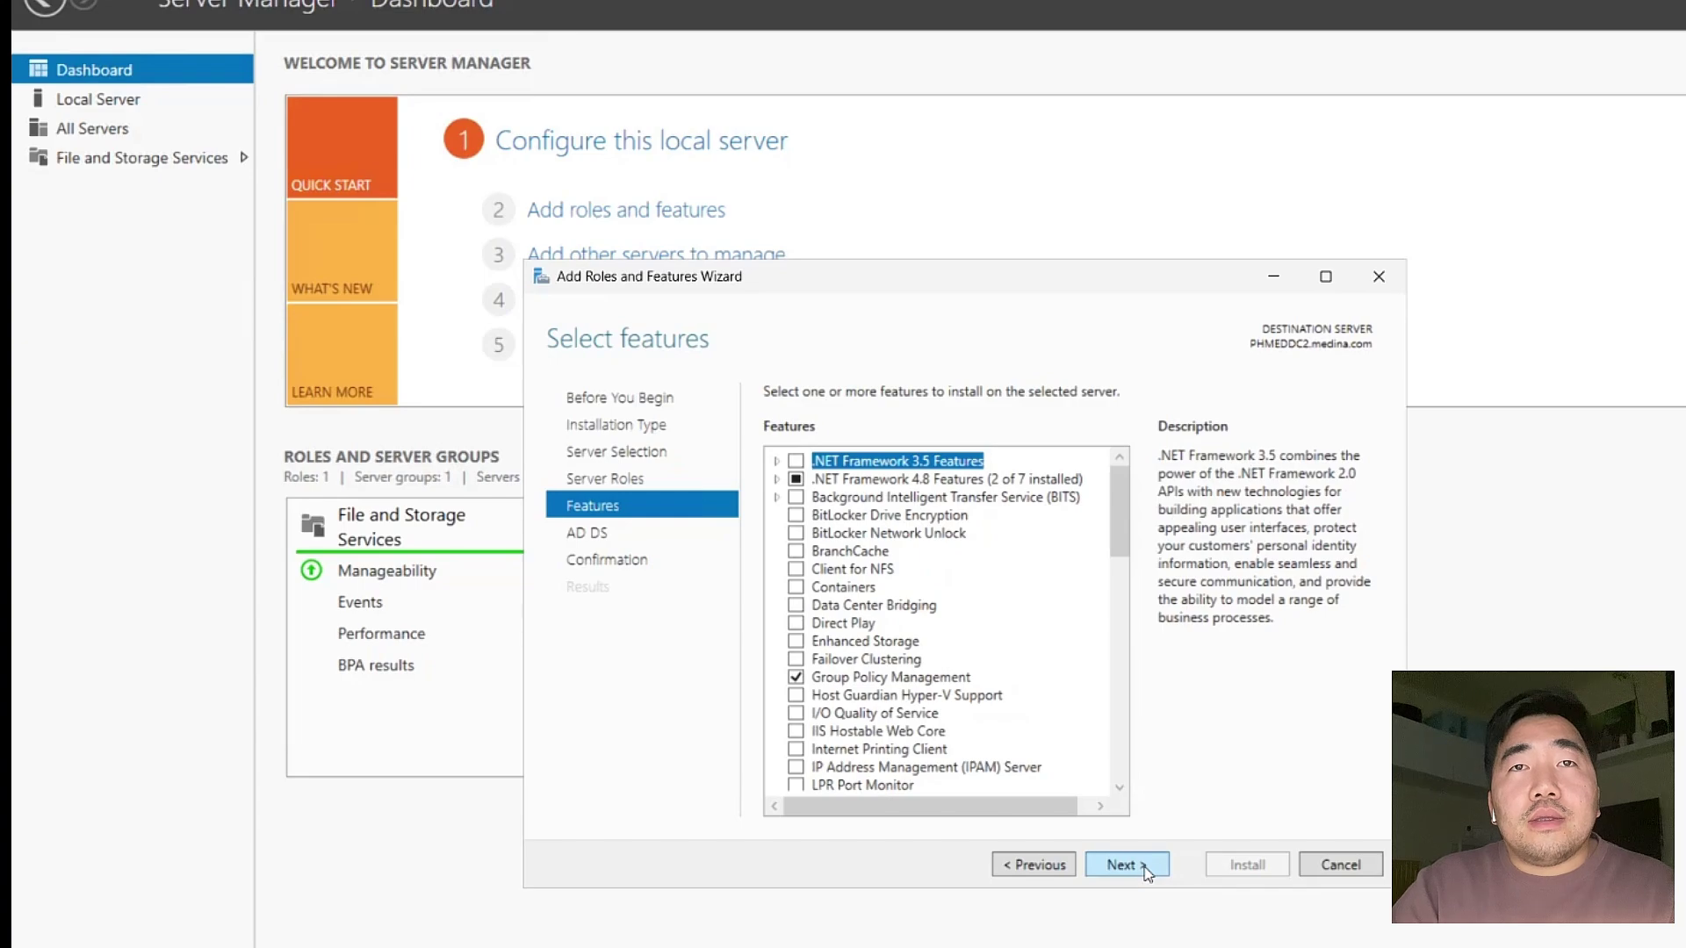
pyautogui.click(1145, 869)
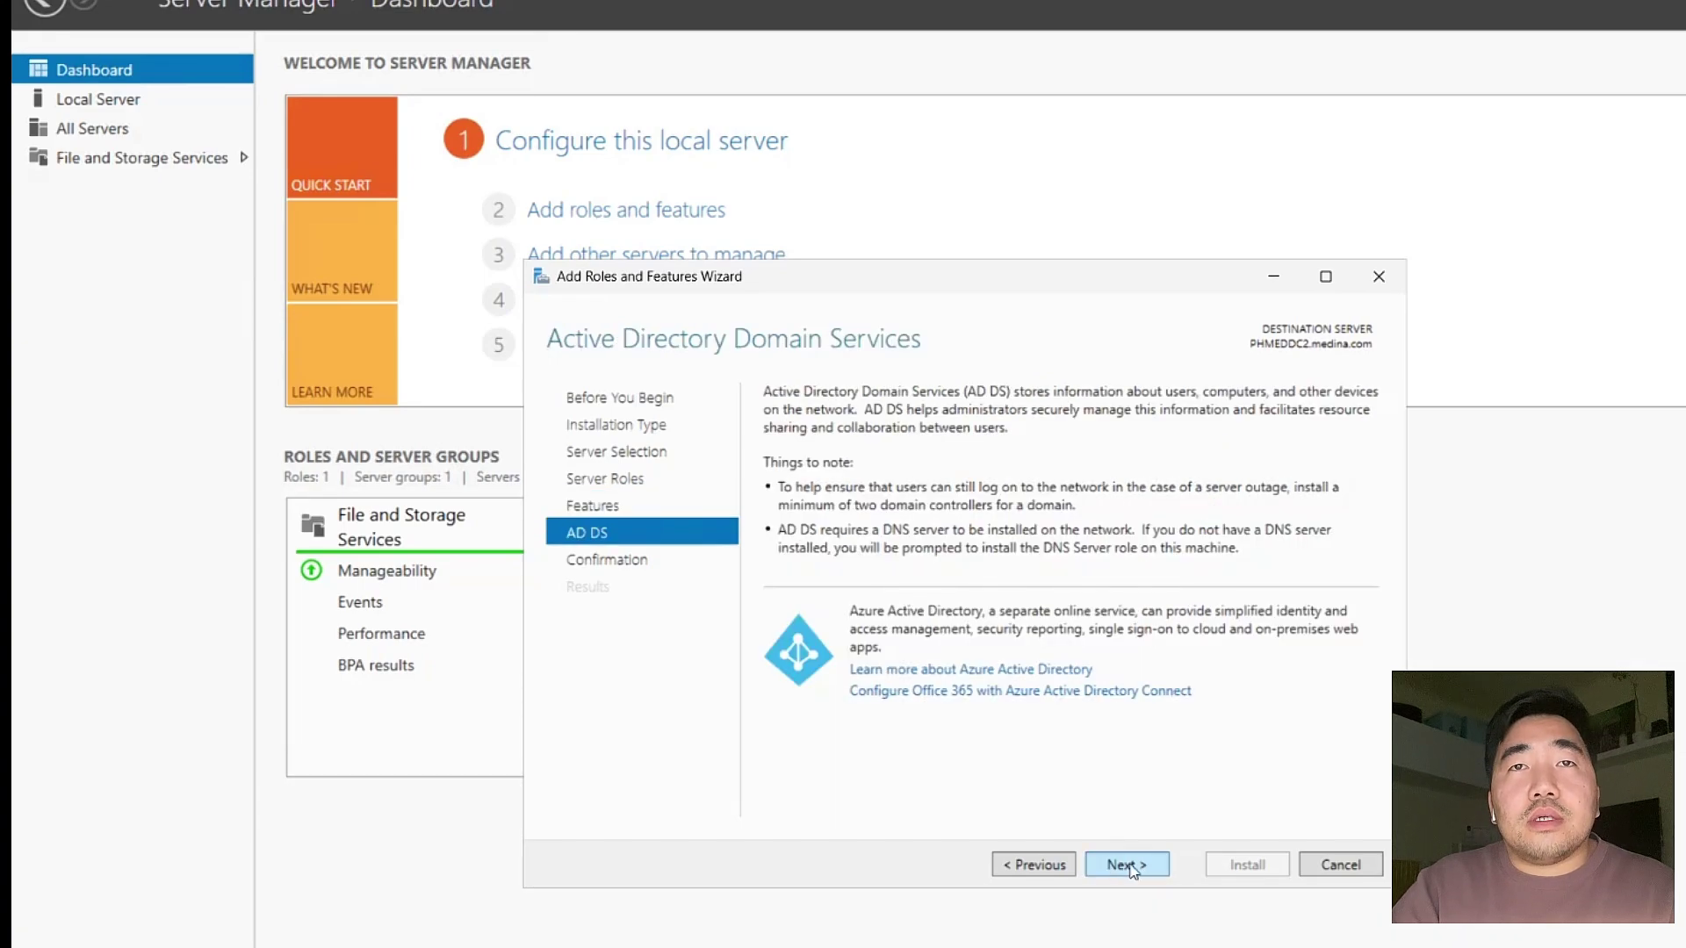
pyautogui.click(1134, 867)
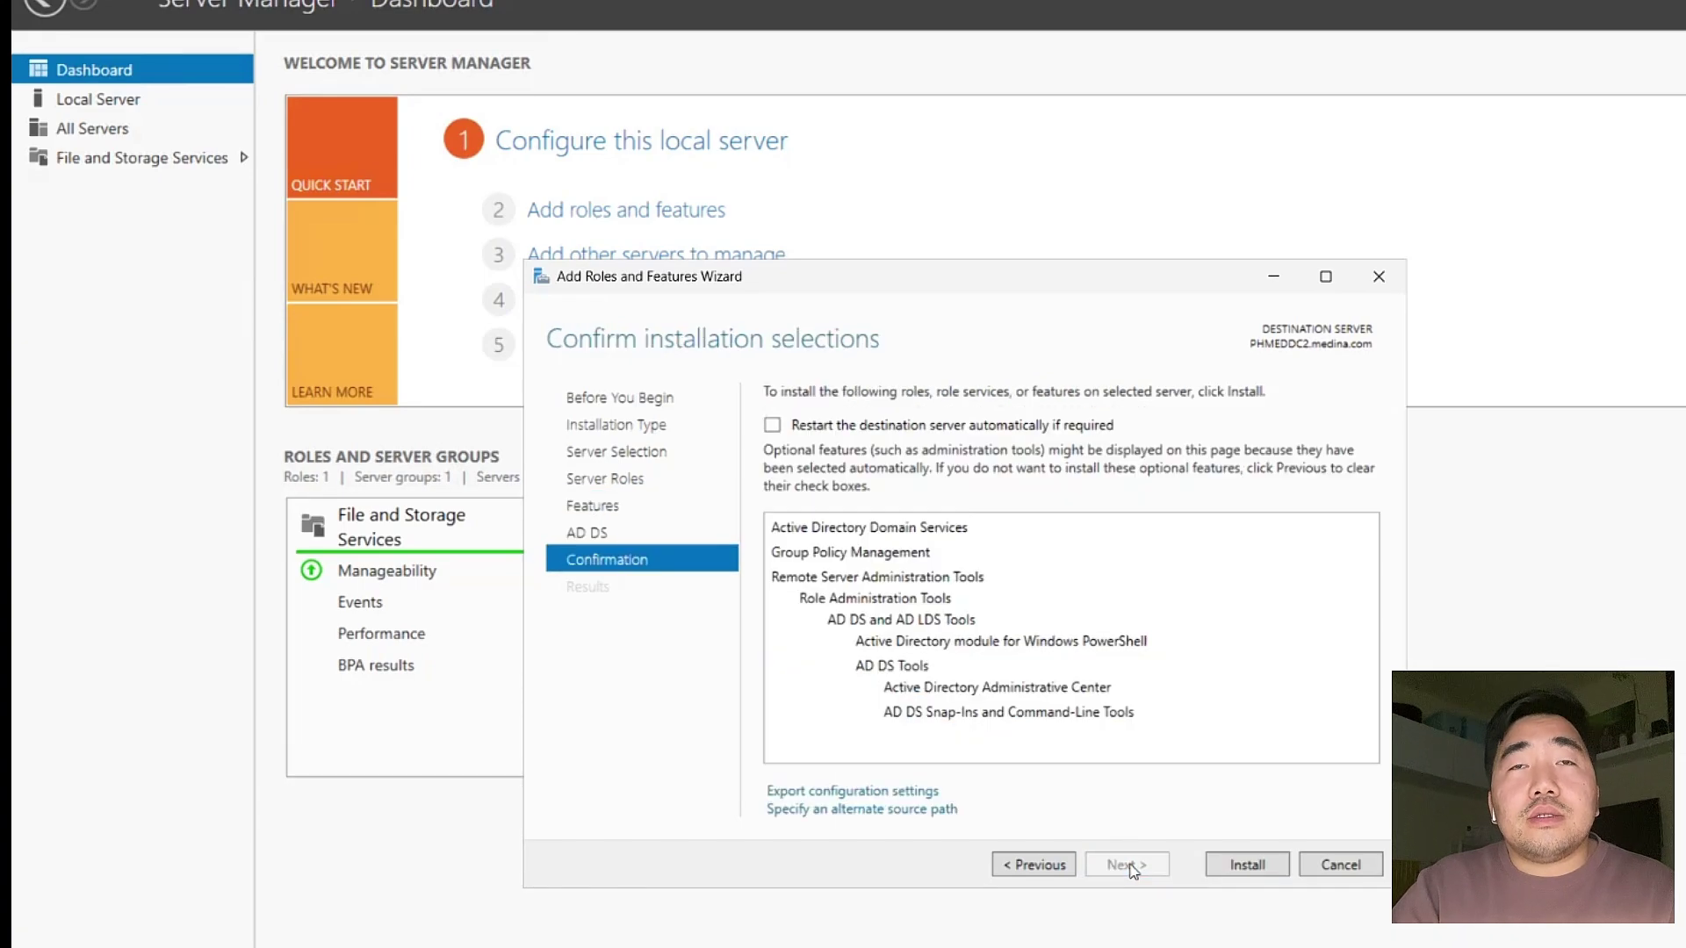
pyautogui.click(1229, 873)
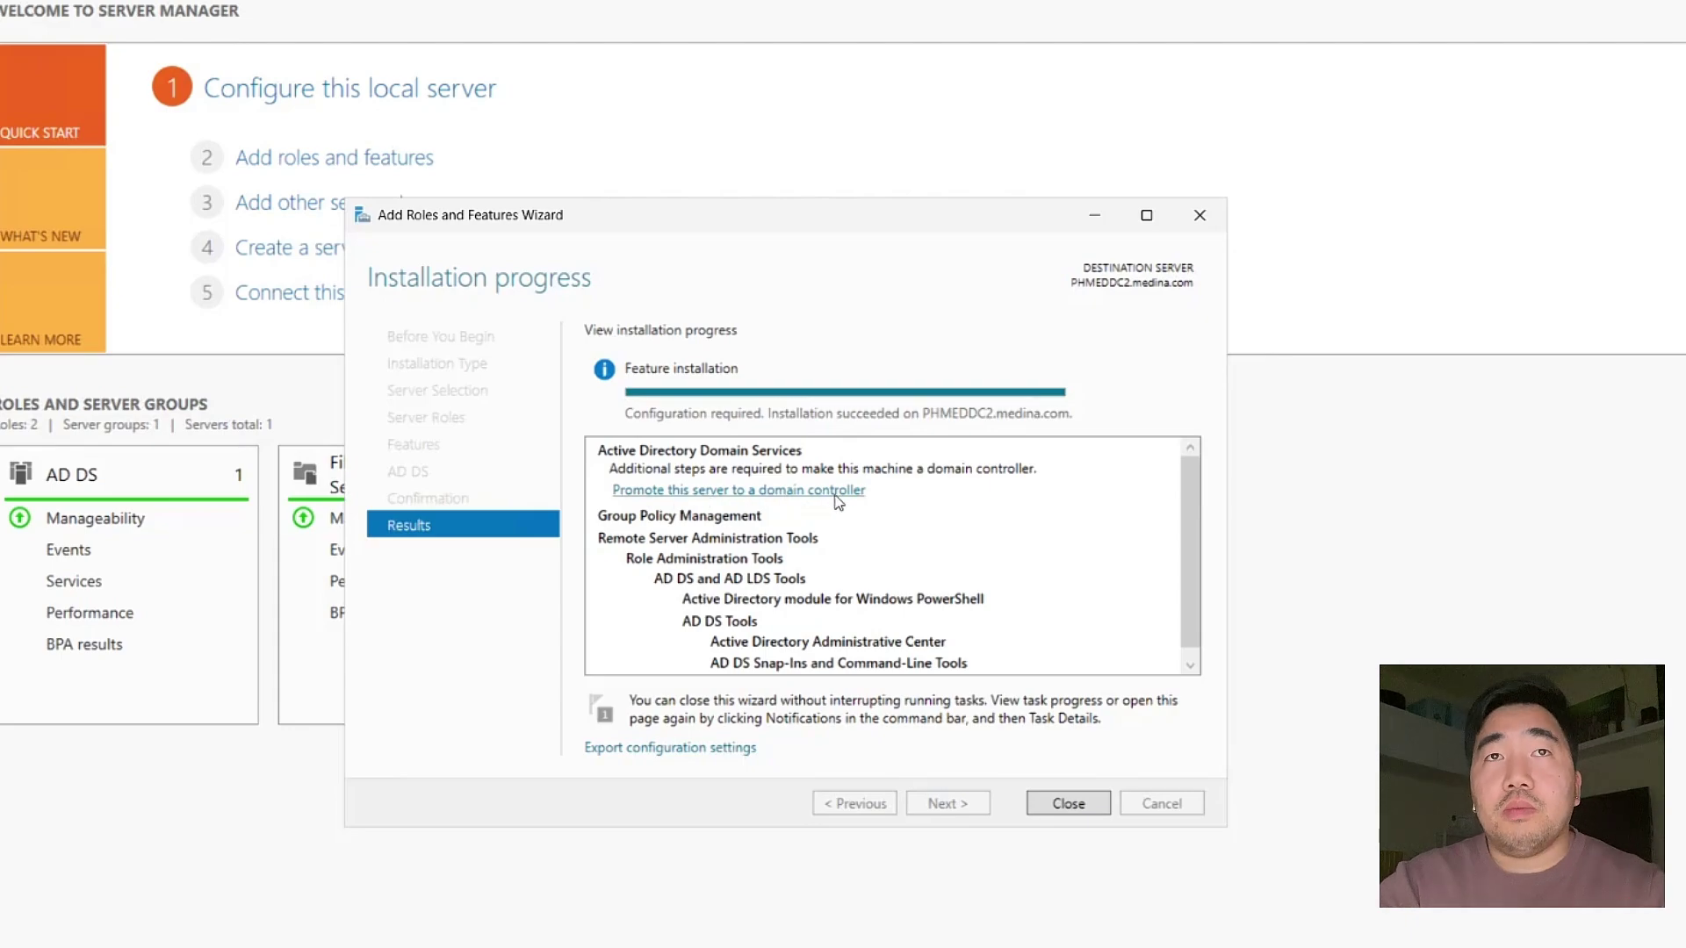
# Set the promotion to add a domain controller to the existing medina.com domain
pyautogui.click(769, 492)
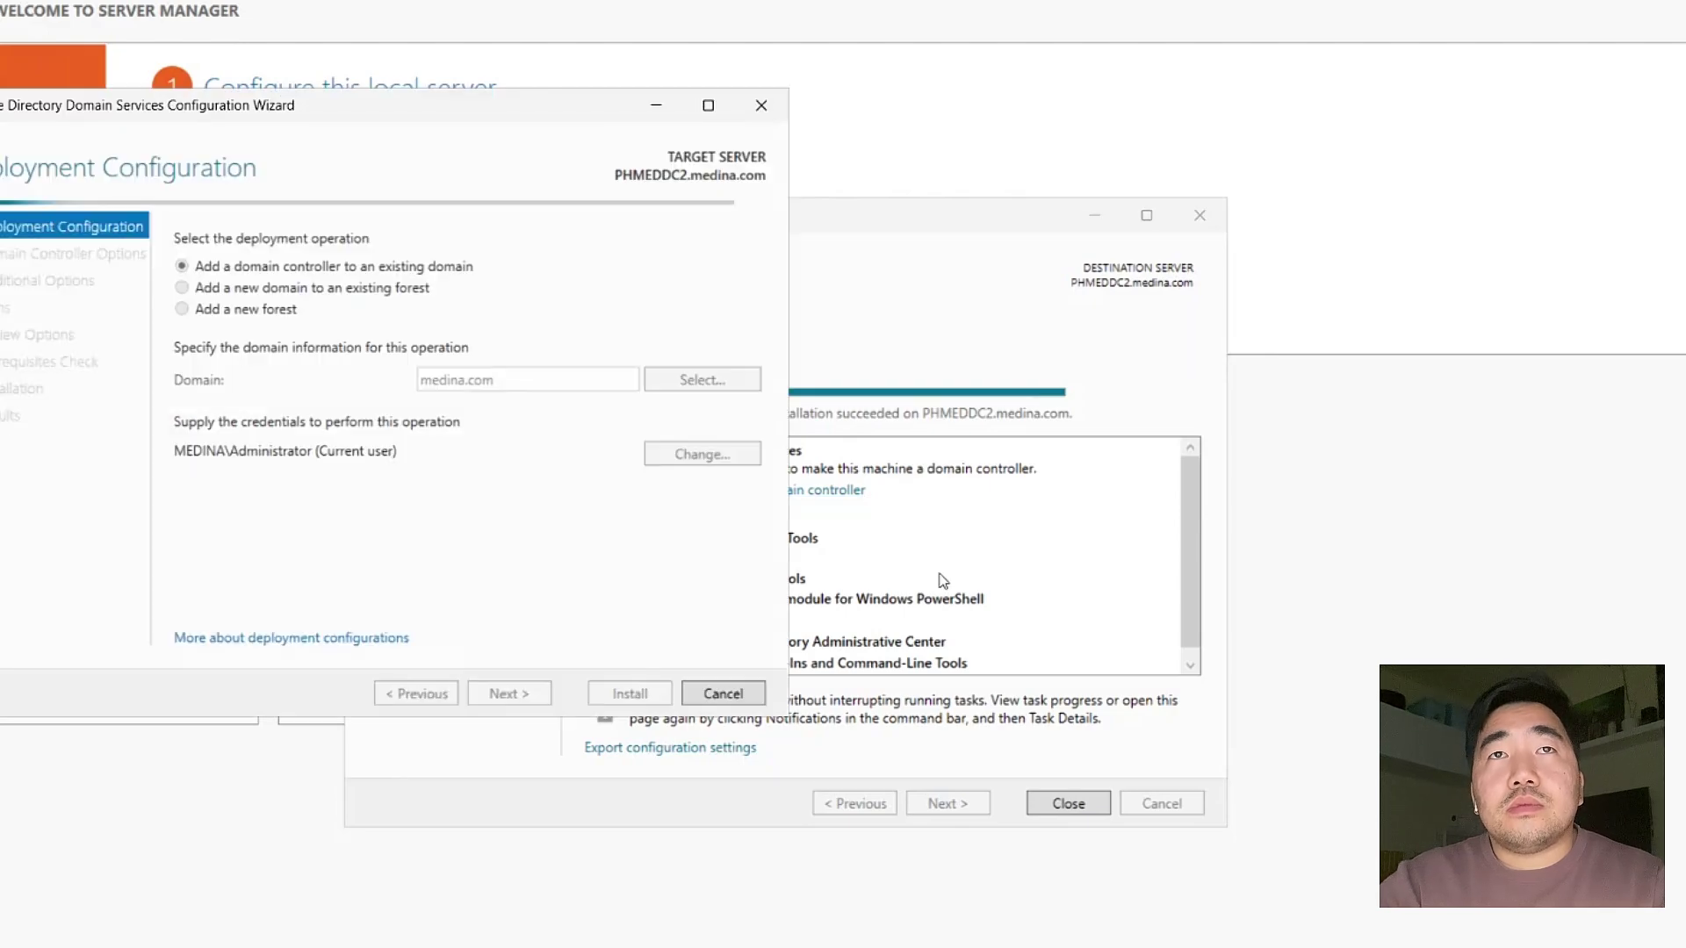
pyautogui.moveTo(435, 116); pyautogui.dragTo(865, 202)
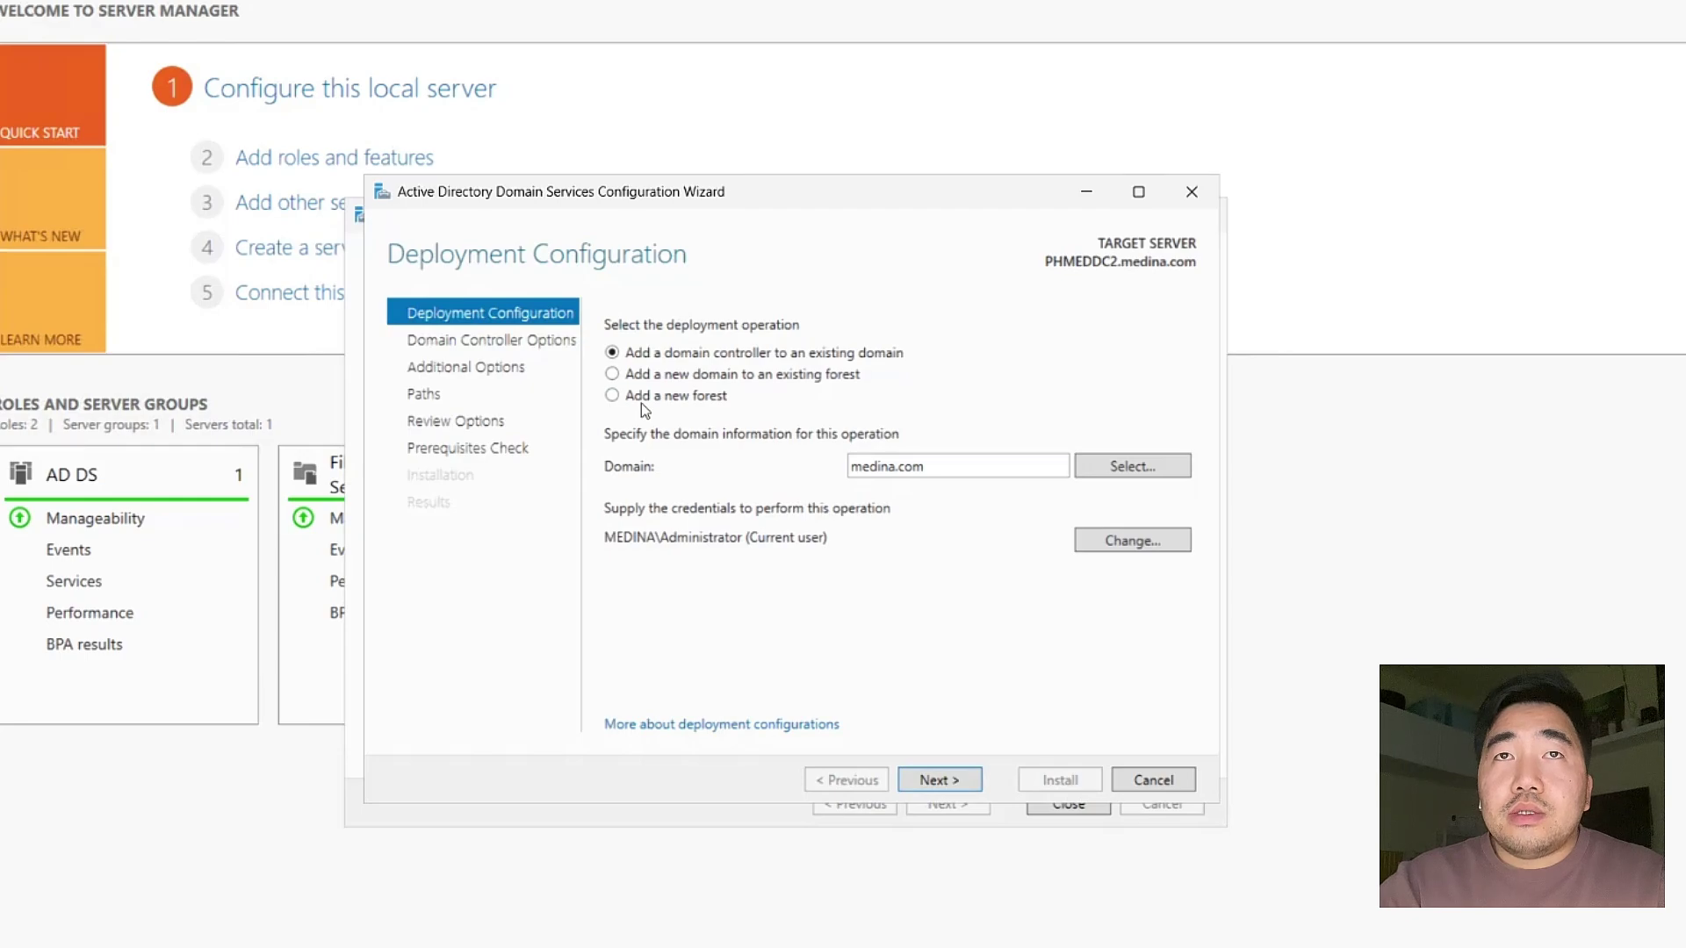
pyautogui.click(1109, 468)
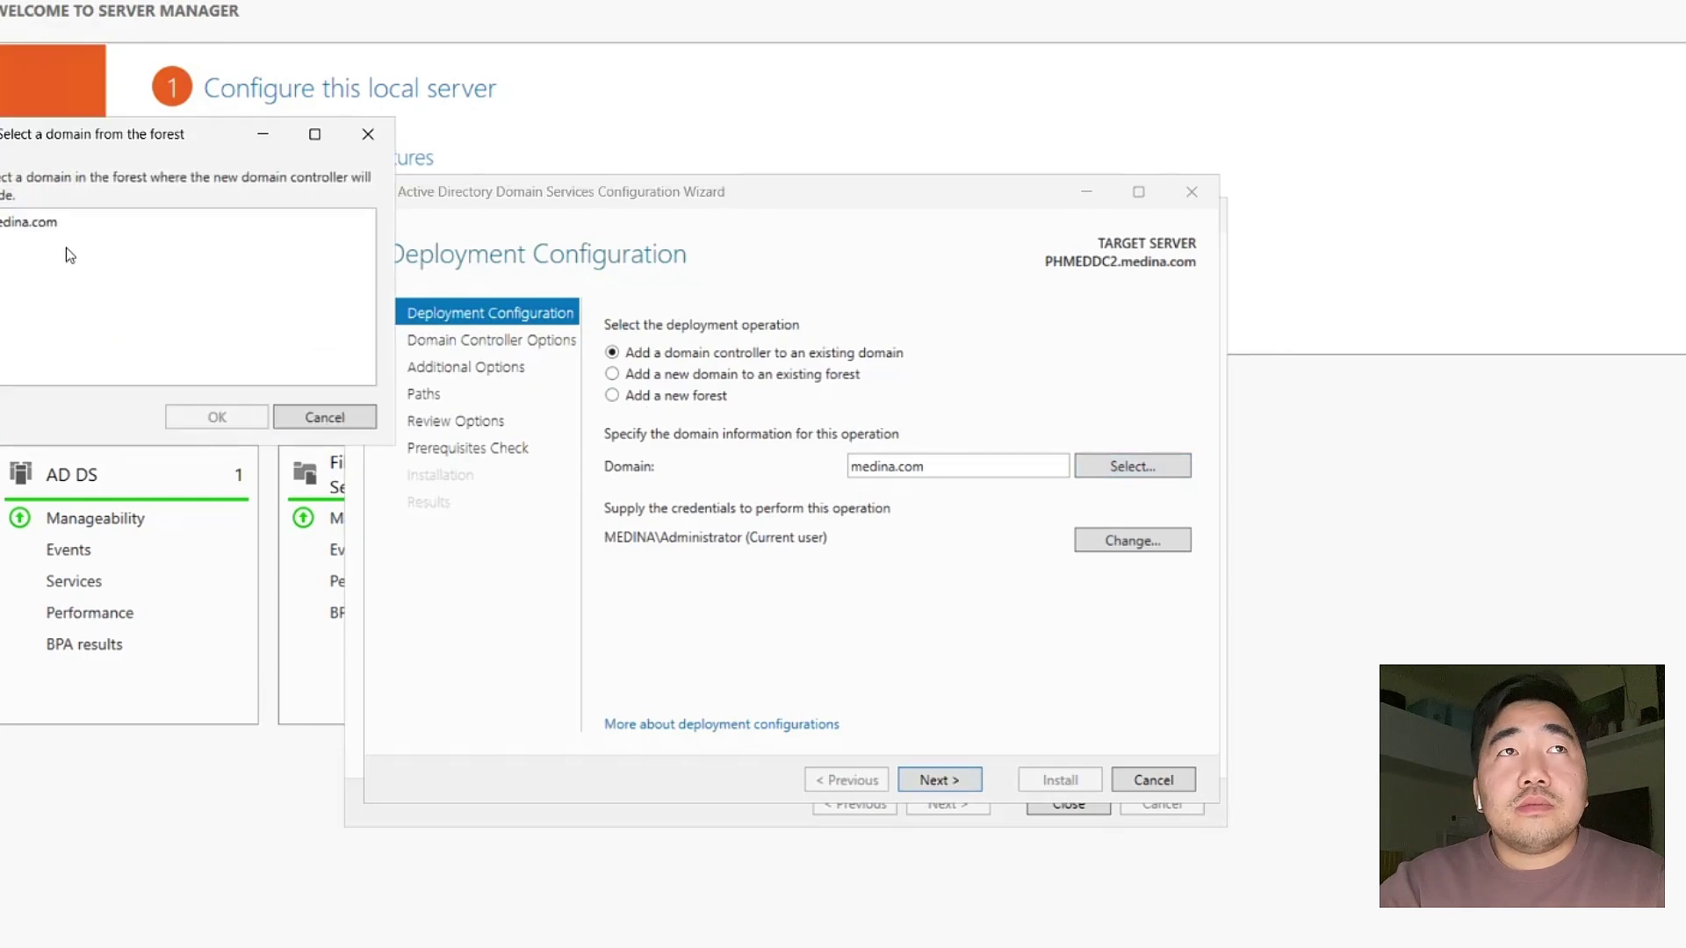
pyautogui.click(60, 235)
pyautogui.click(219, 419)
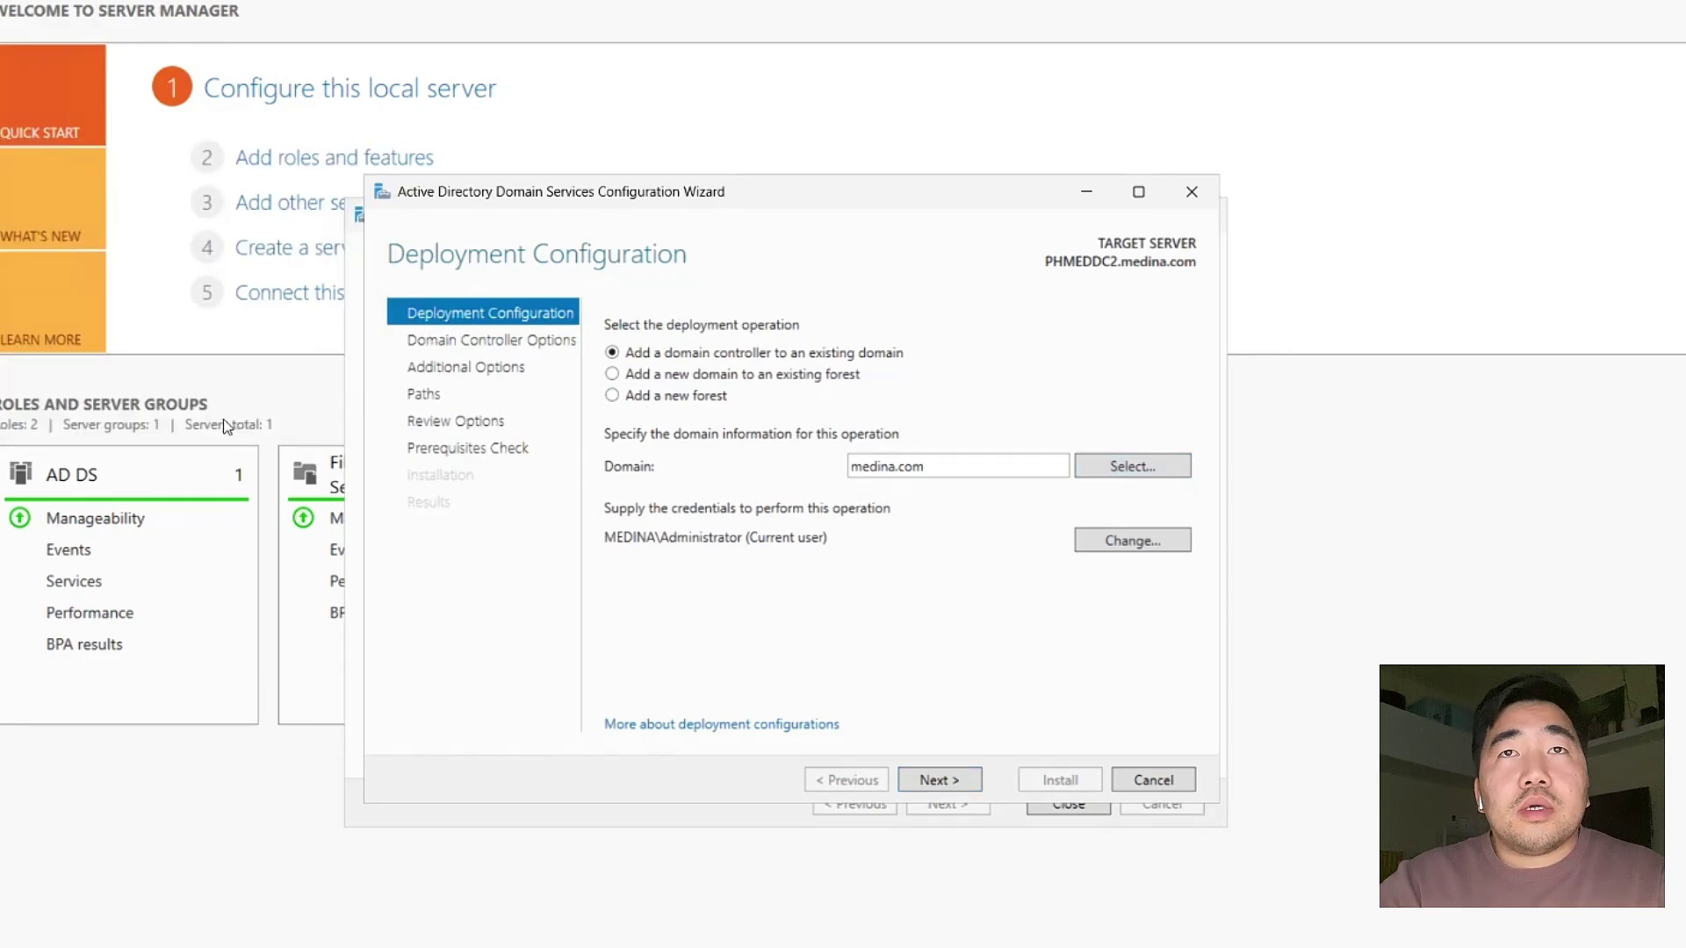
pyautogui.click(946, 778)
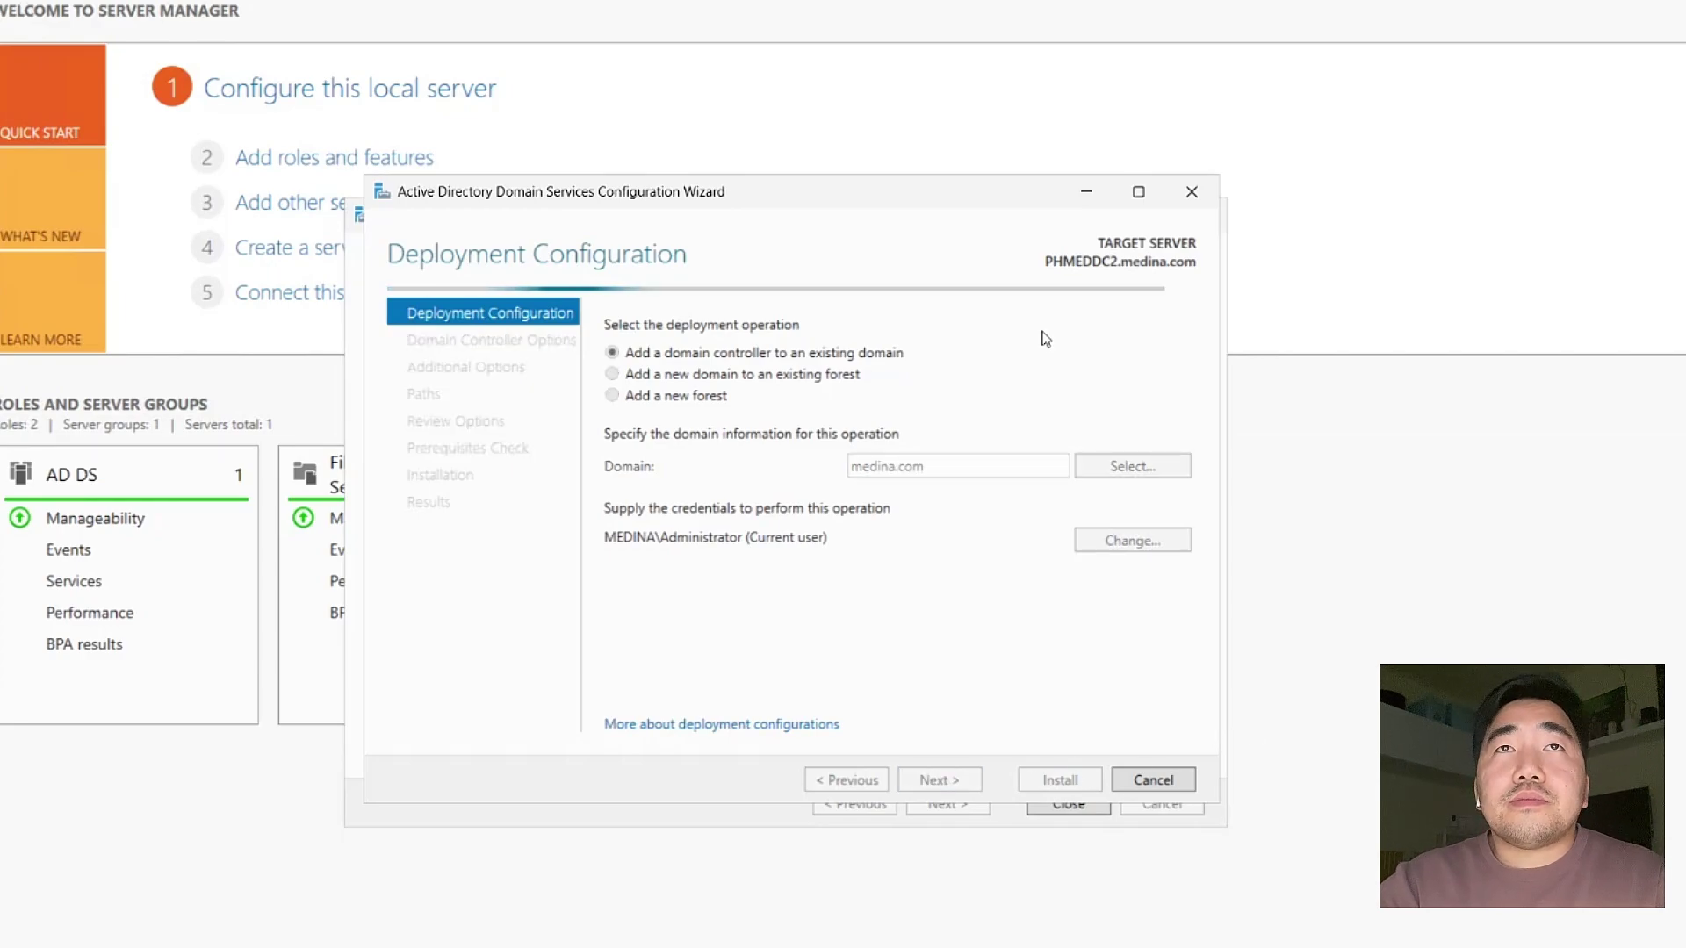
# Enter the DSRM password, keep the DC options, and skip DNS delegation
pyautogui.moveTo(808, 195); pyautogui.dragTo(851, 197)
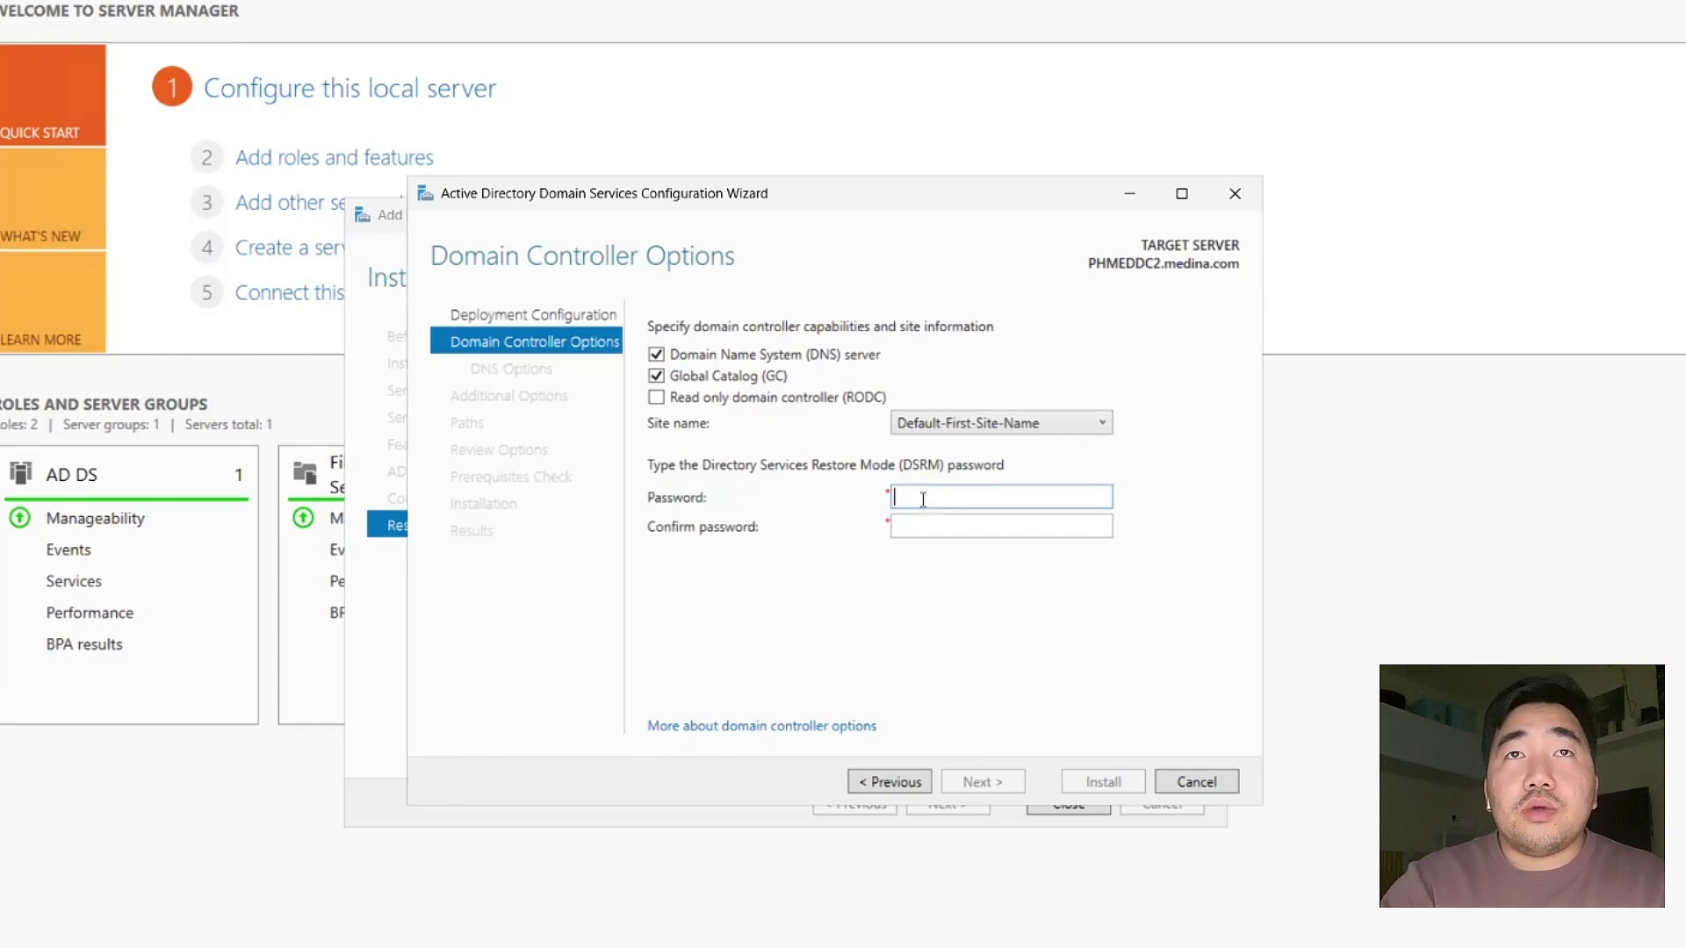
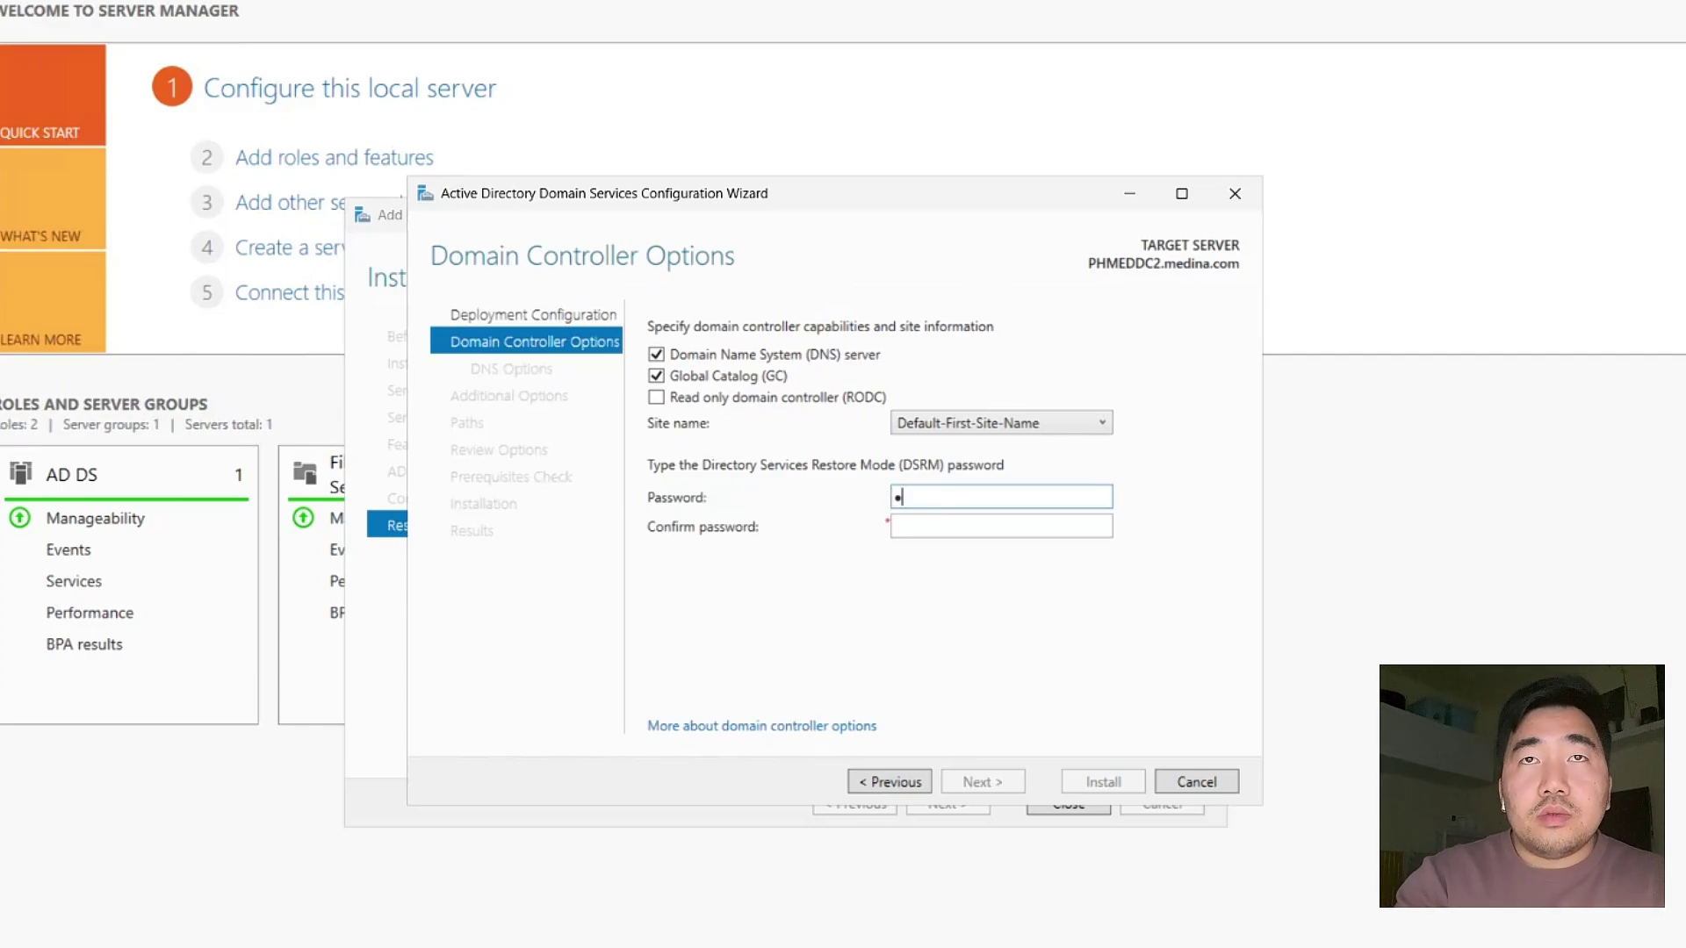
pyautogui.press('Tab')
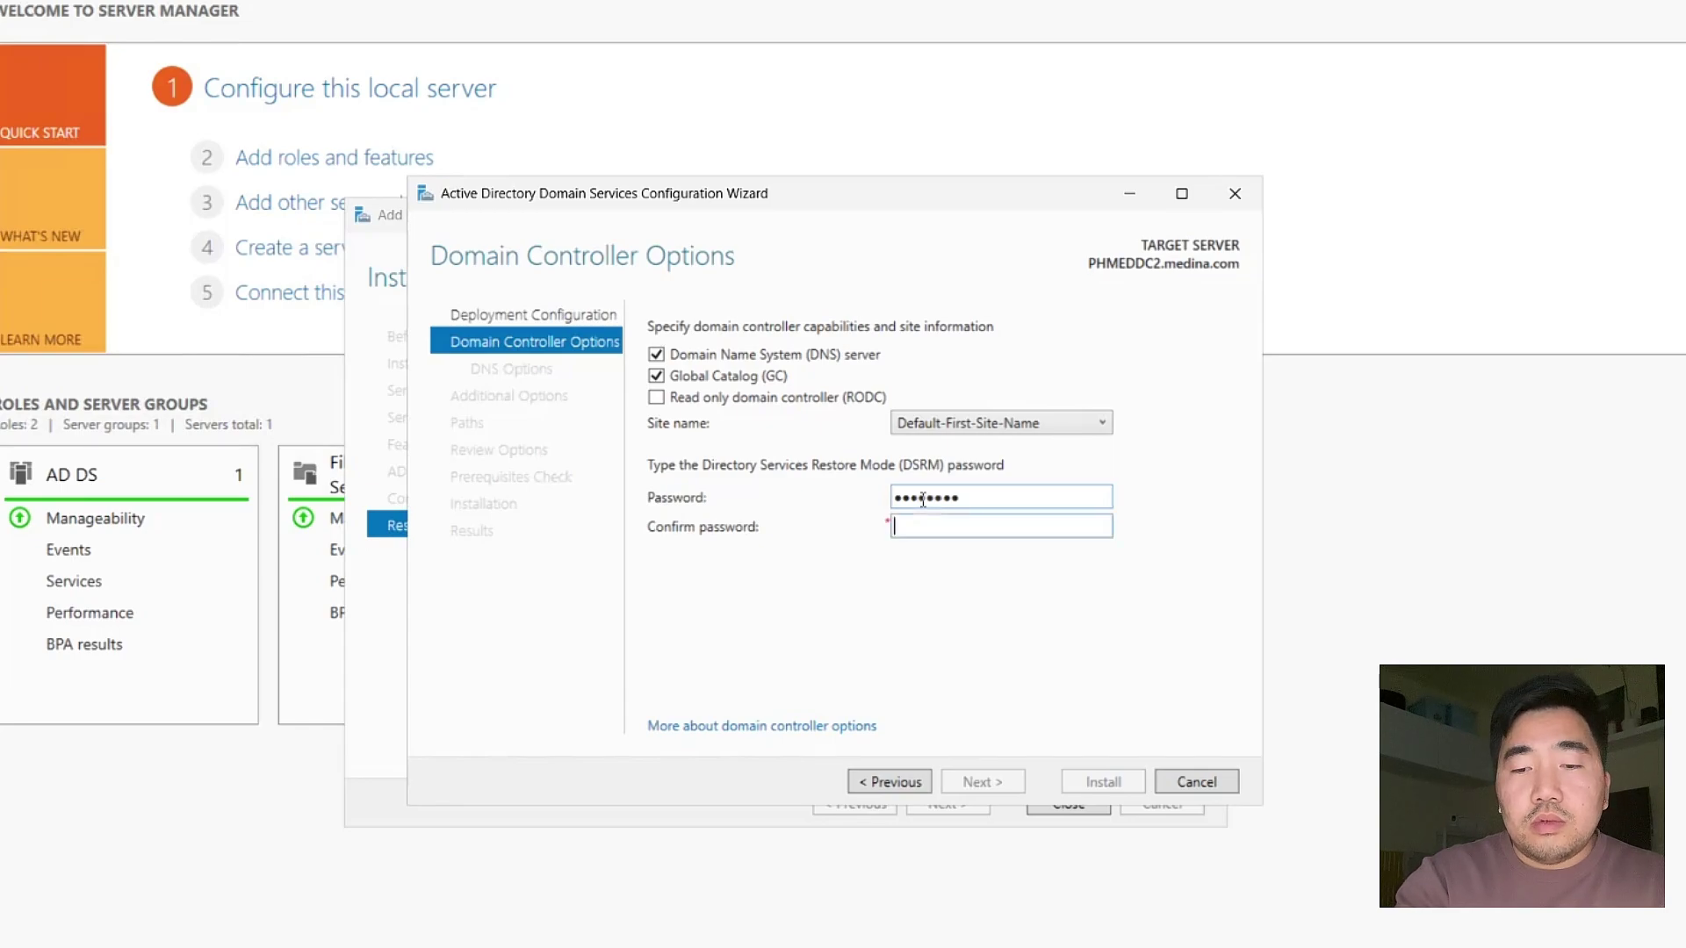
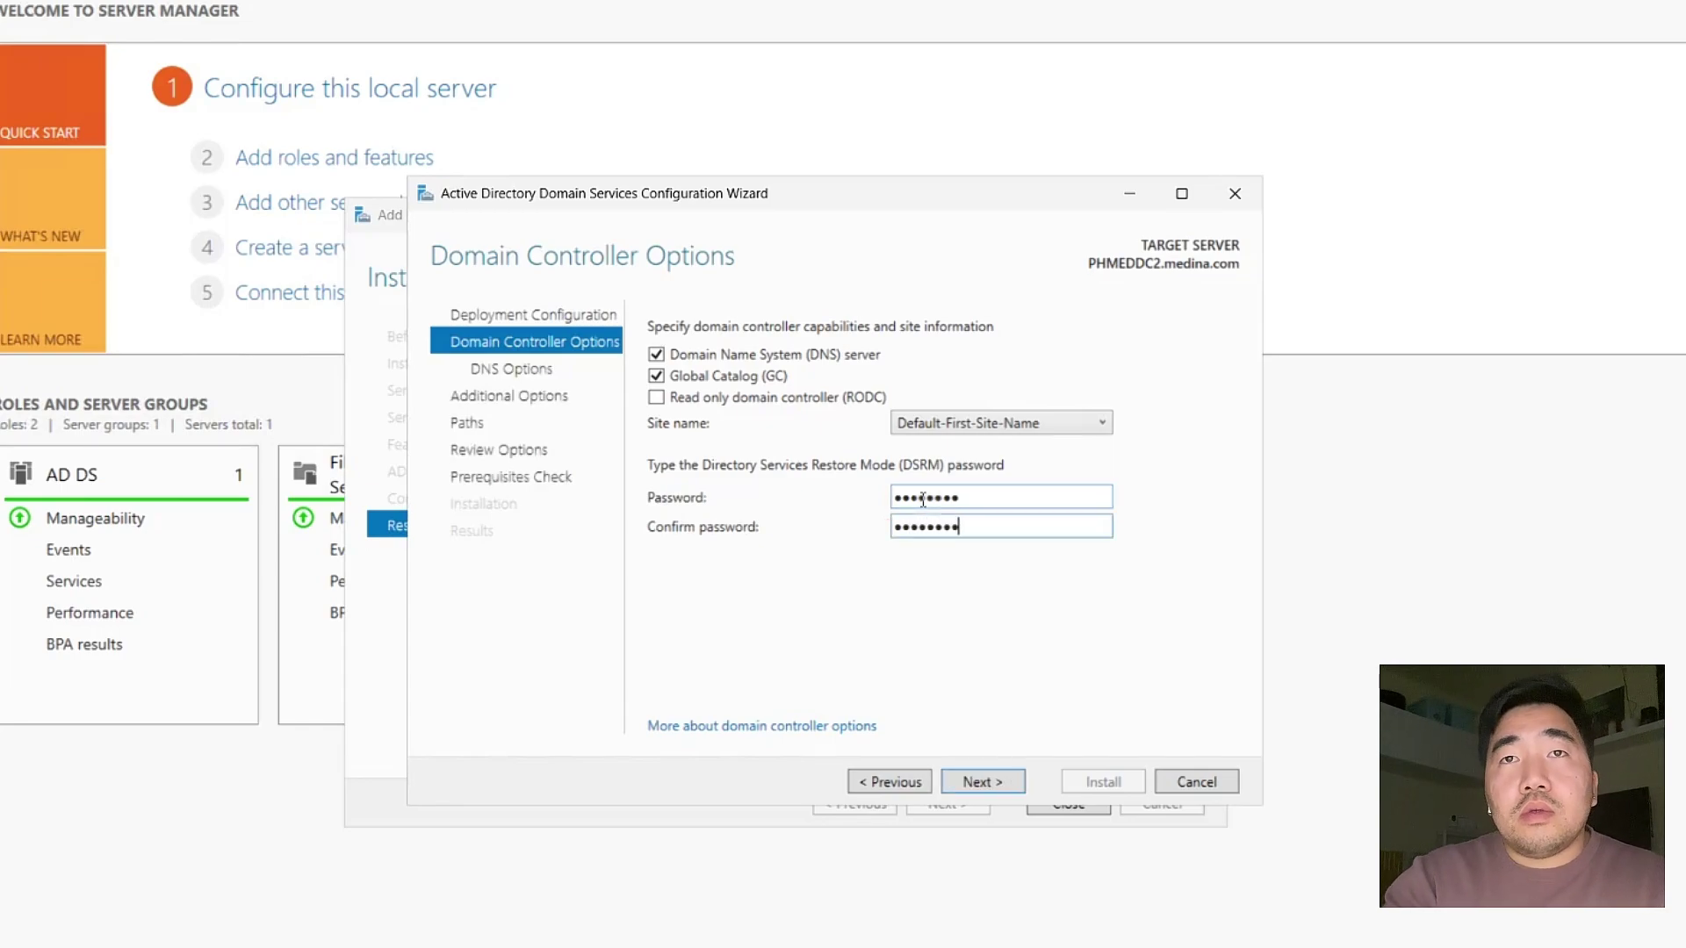
pyautogui.click(995, 784)
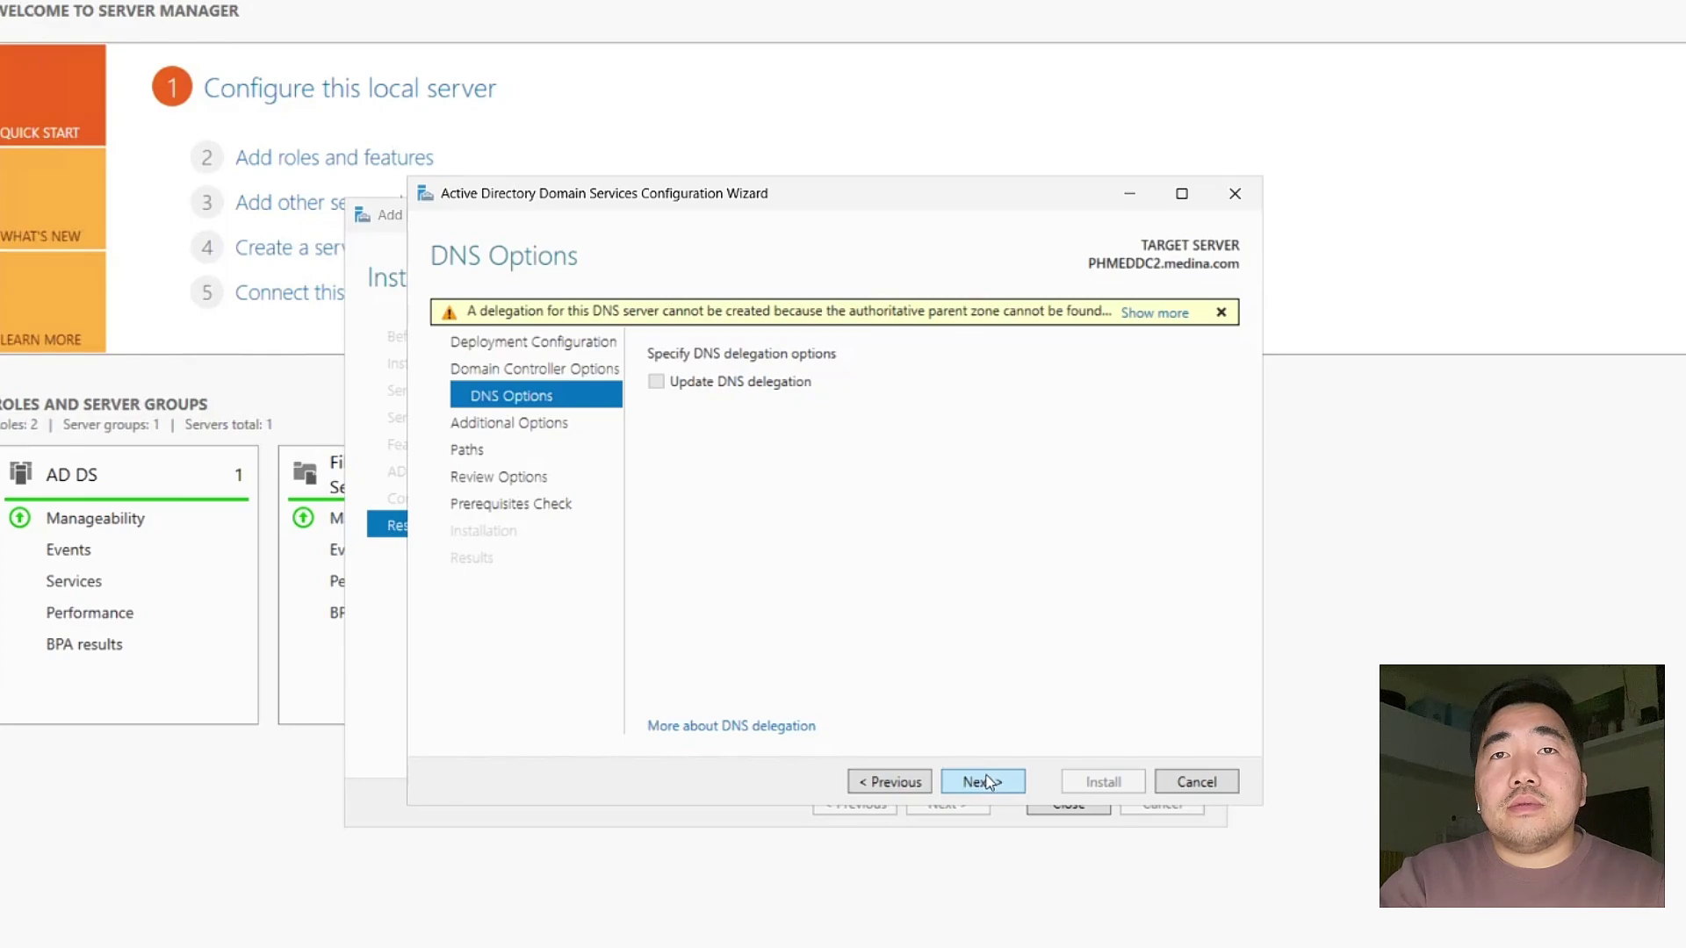
pyautogui.click(981, 782)
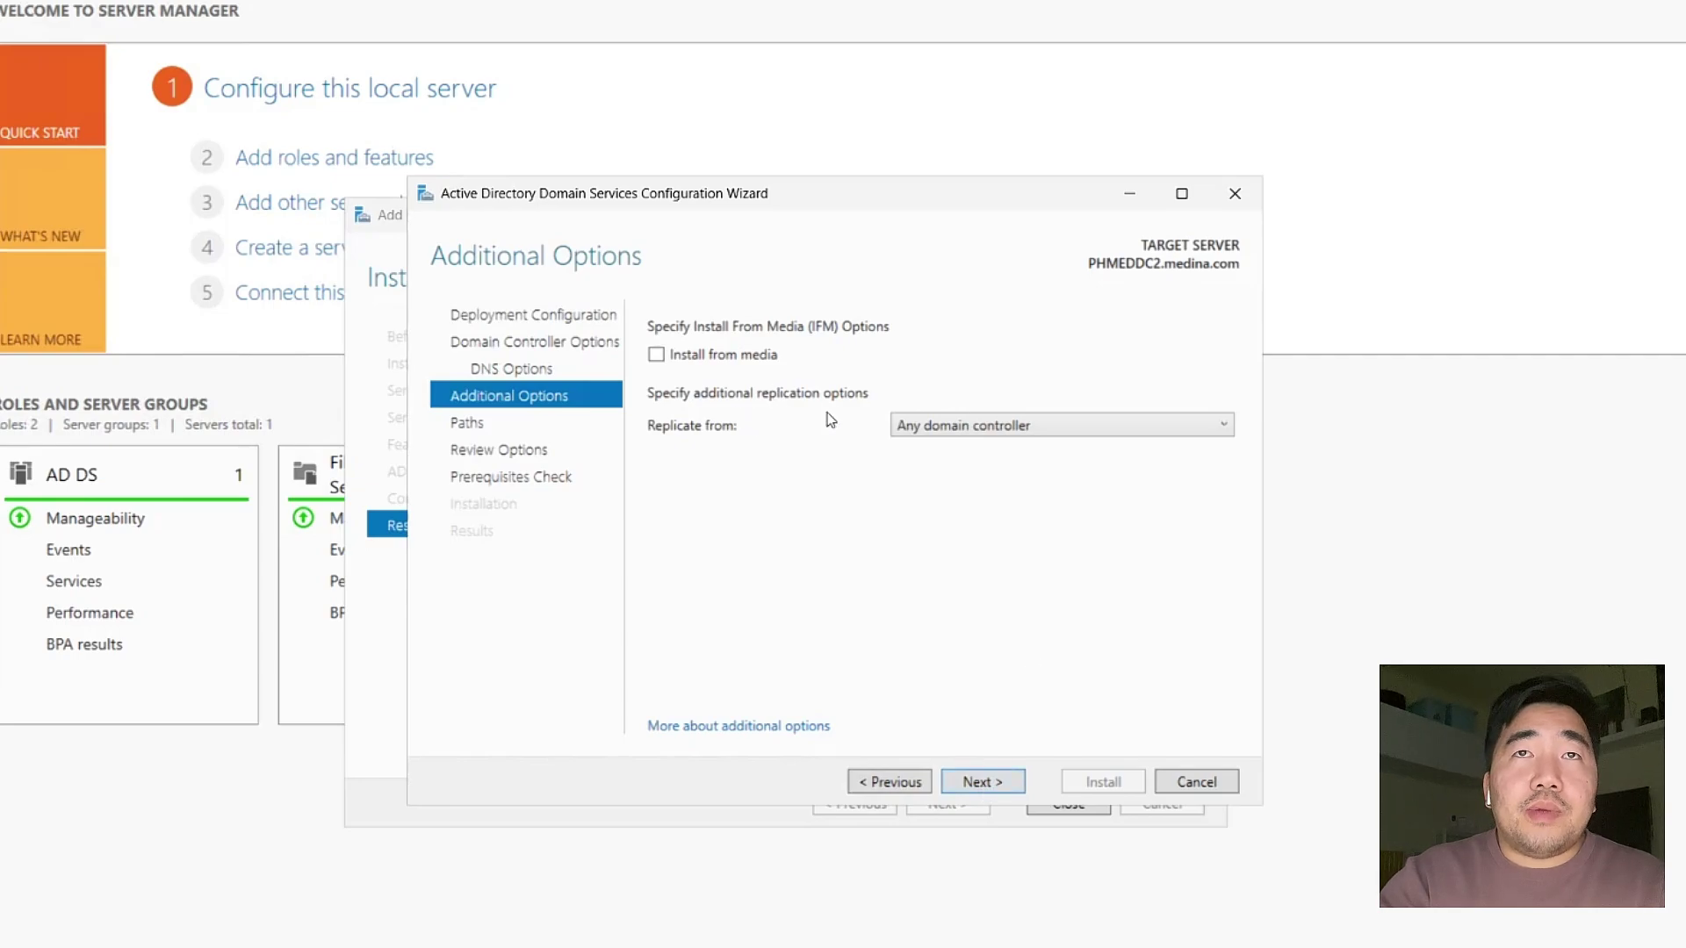
# Replicate from PHMEDDC1.medina.com, keep default paths, and run the prerequisites check
pyautogui.click(941, 434)
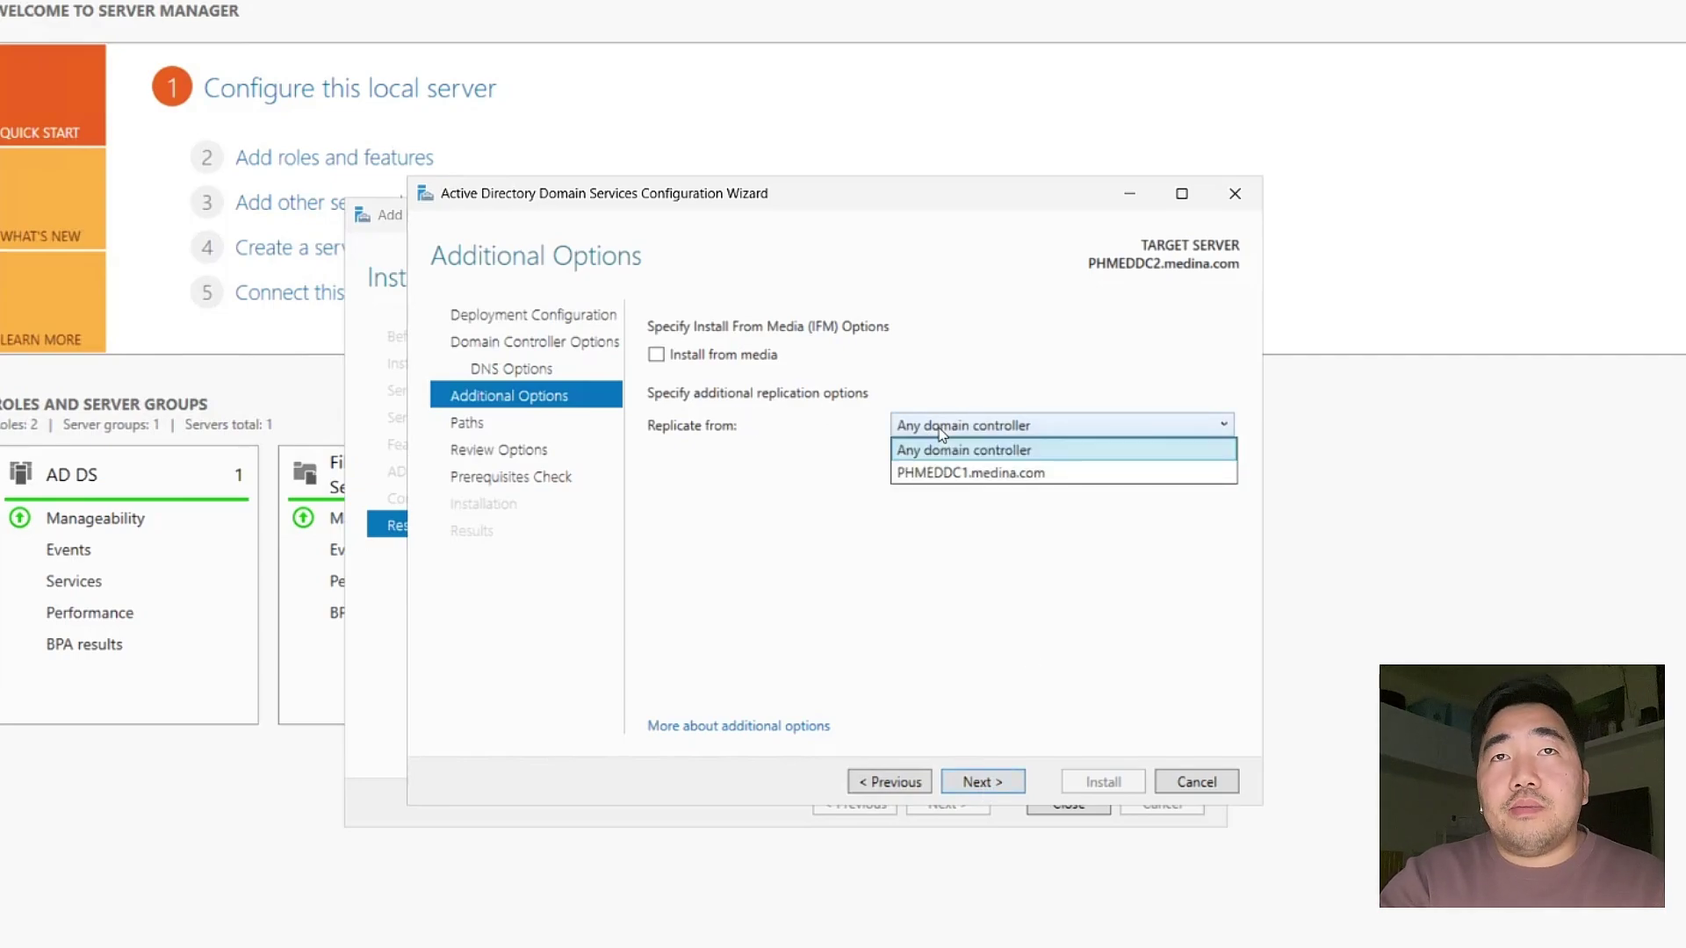
pyautogui.click(937, 475)
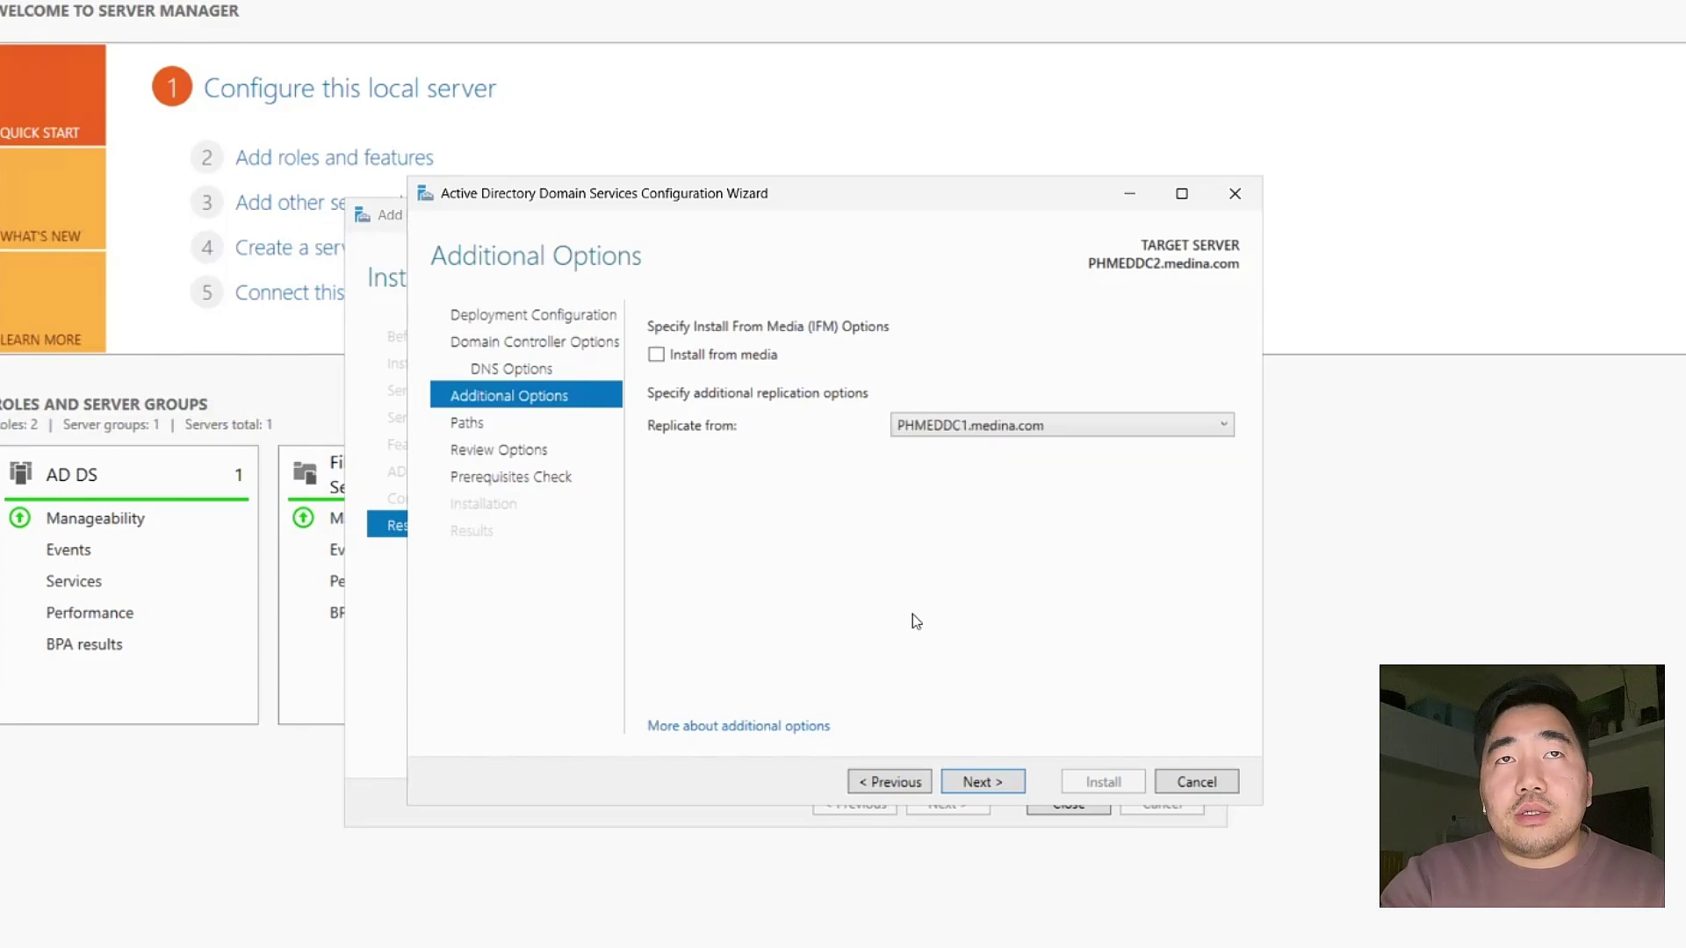
pyautogui.click(983, 788)
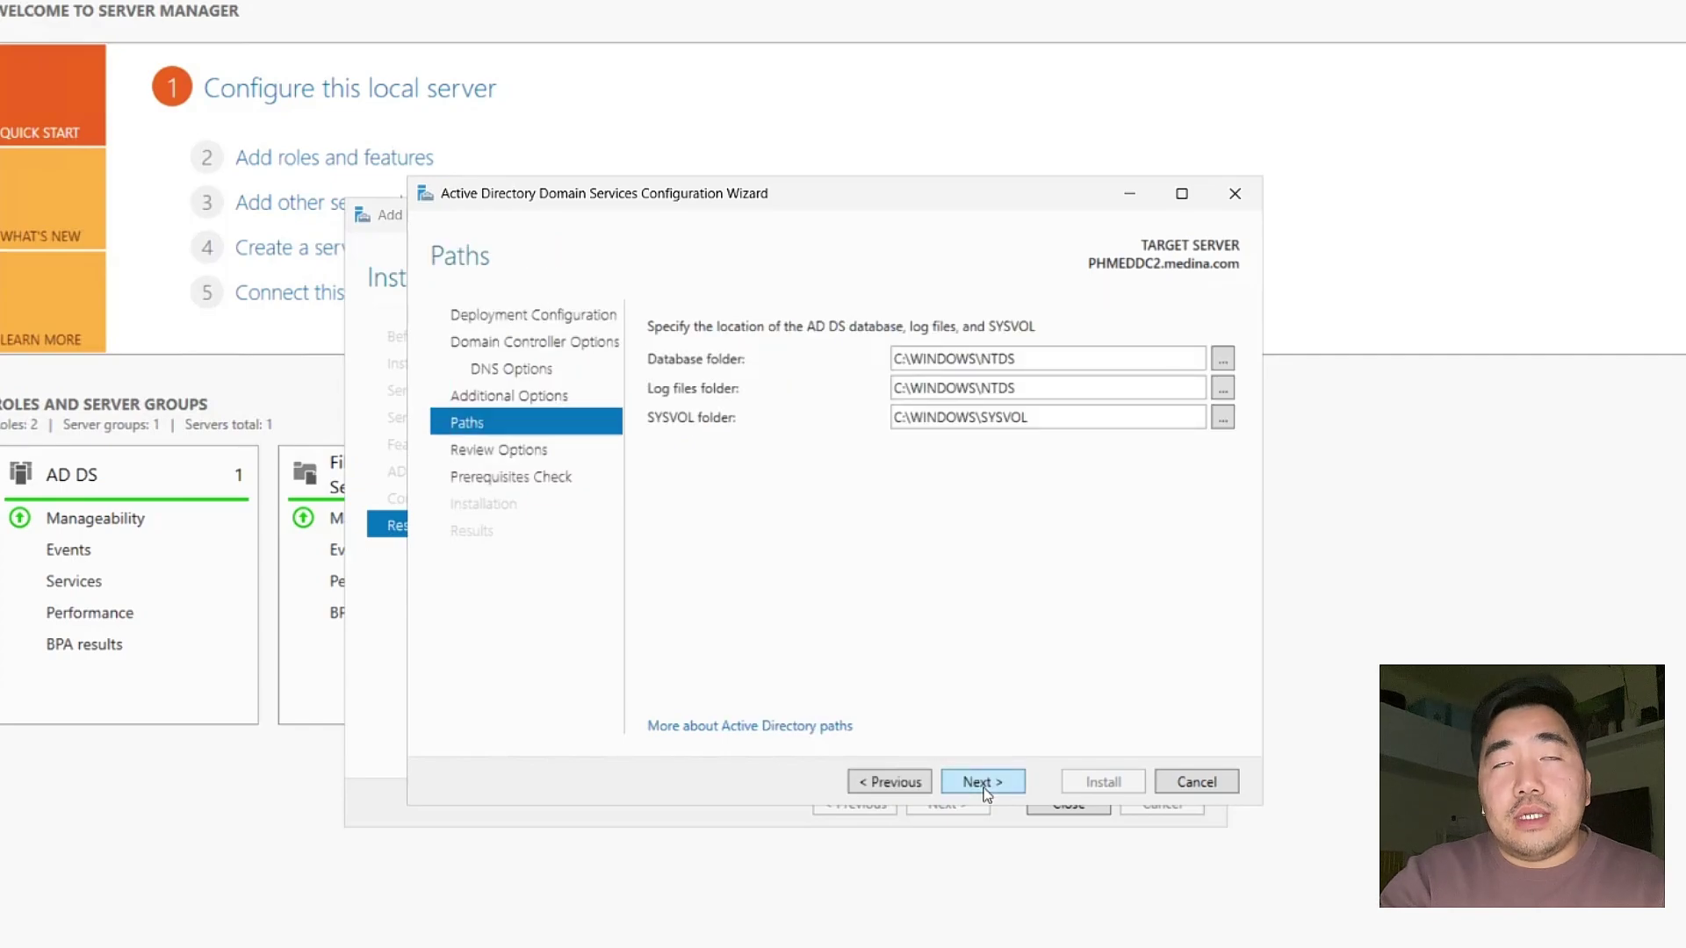
pyautogui.click(983, 783)
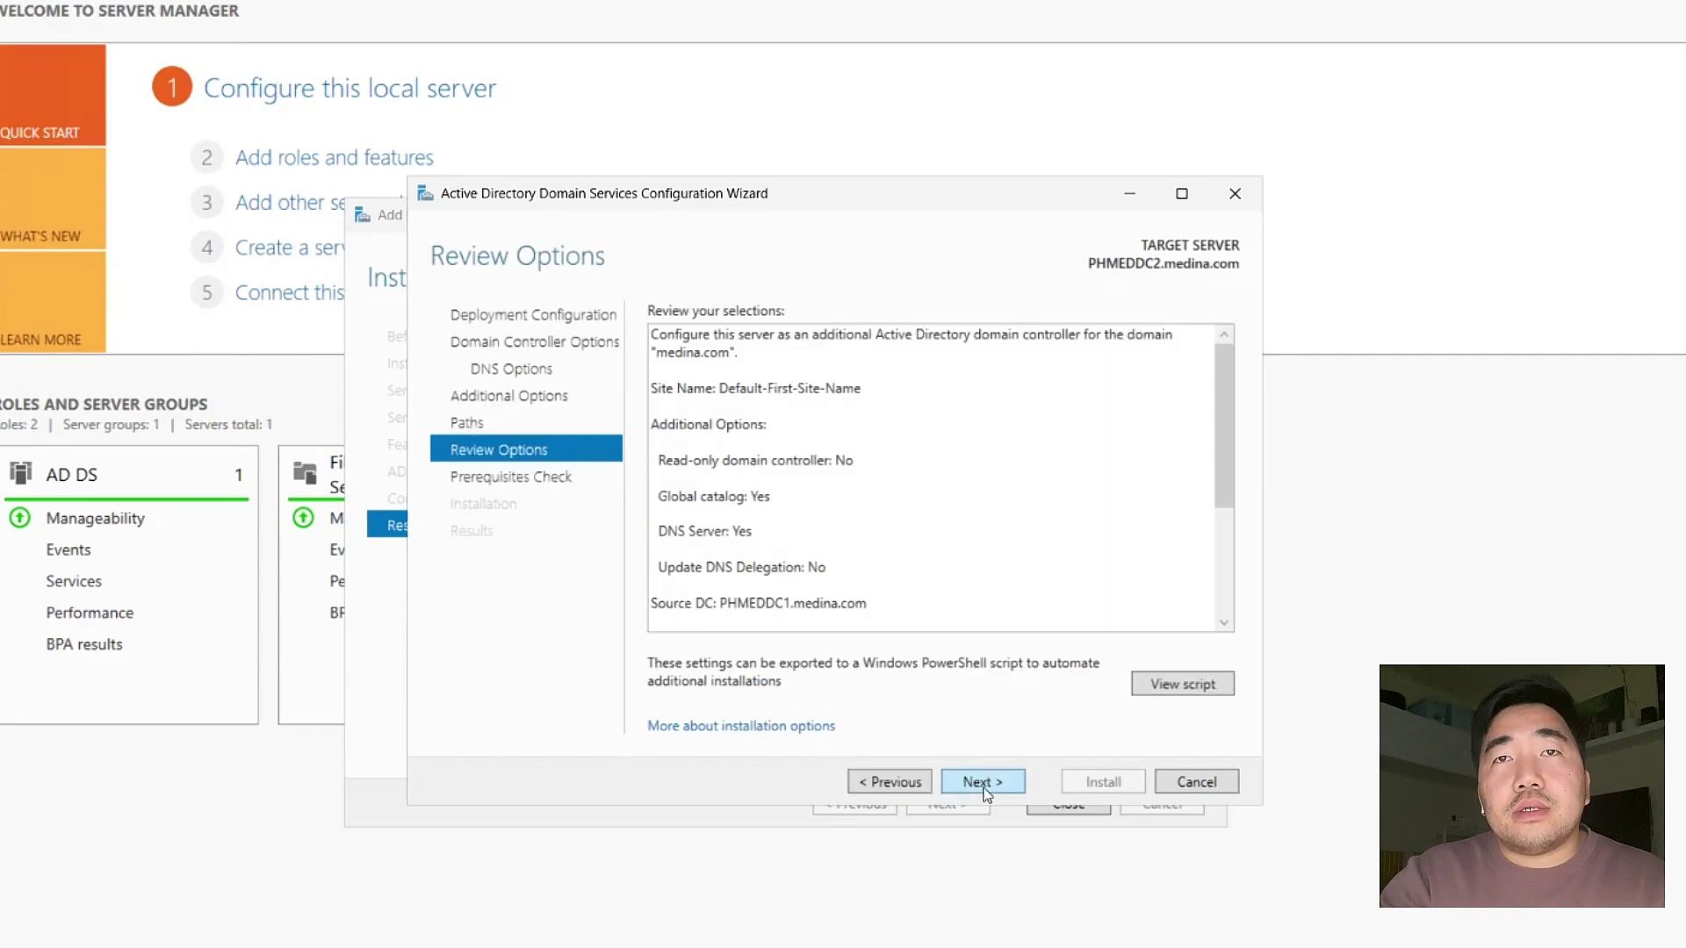
pyautogui.click(981, 783)
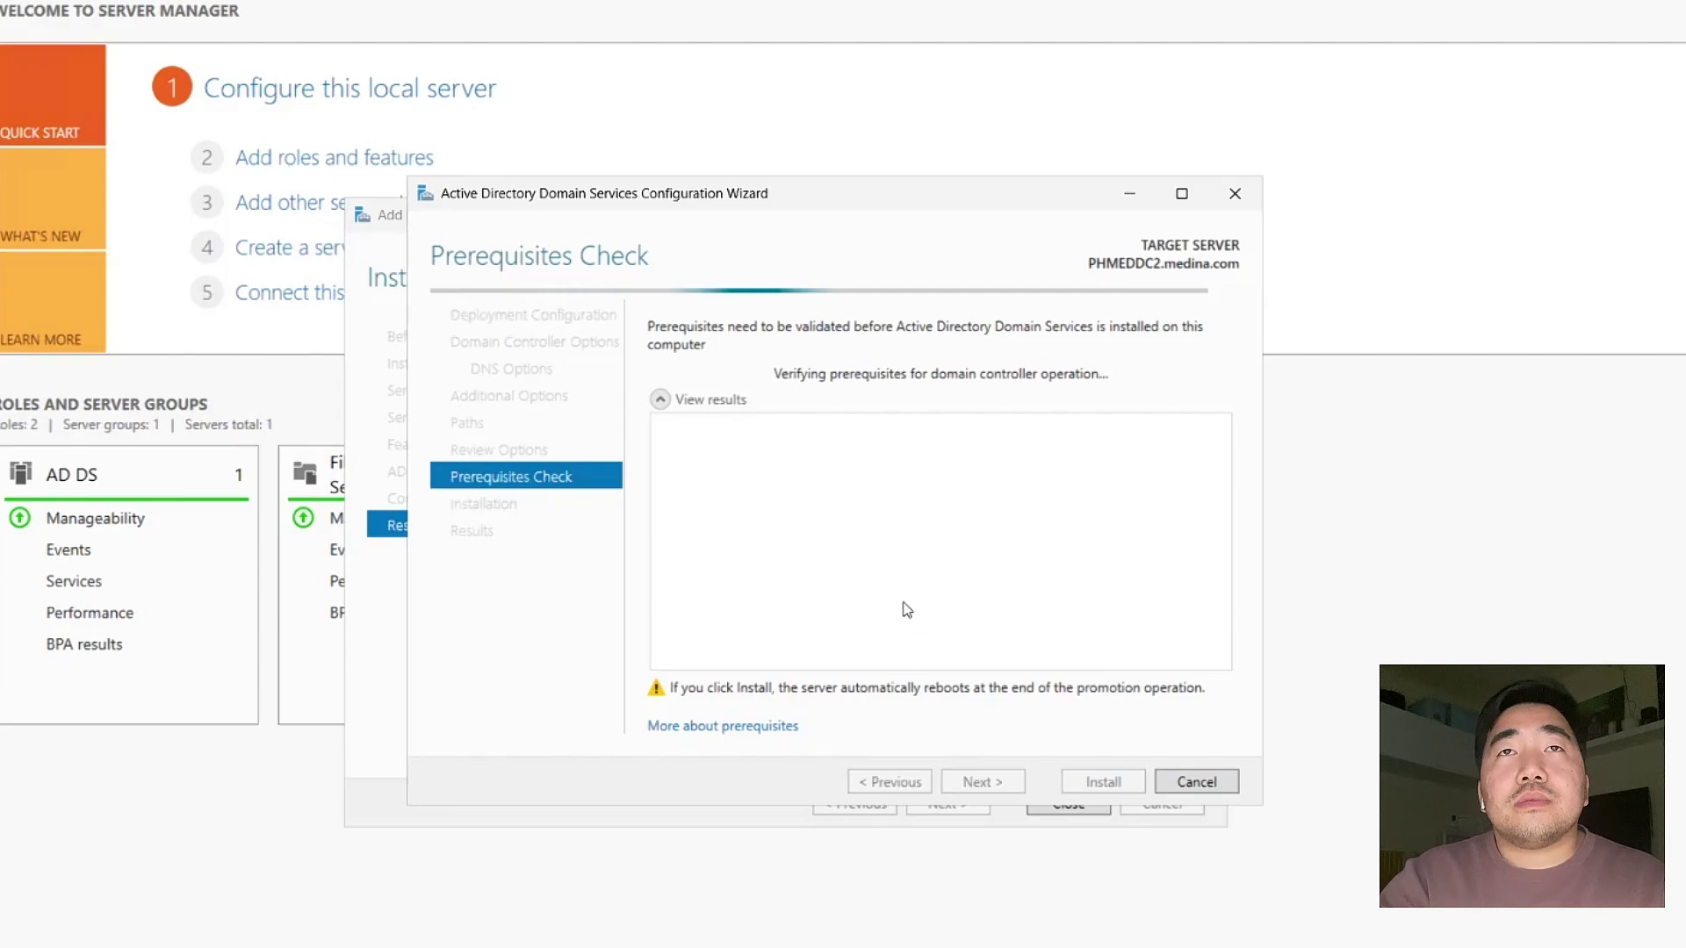
pyautogui.moveTo(780, 193); pyautogui.dragTo(797, 219)
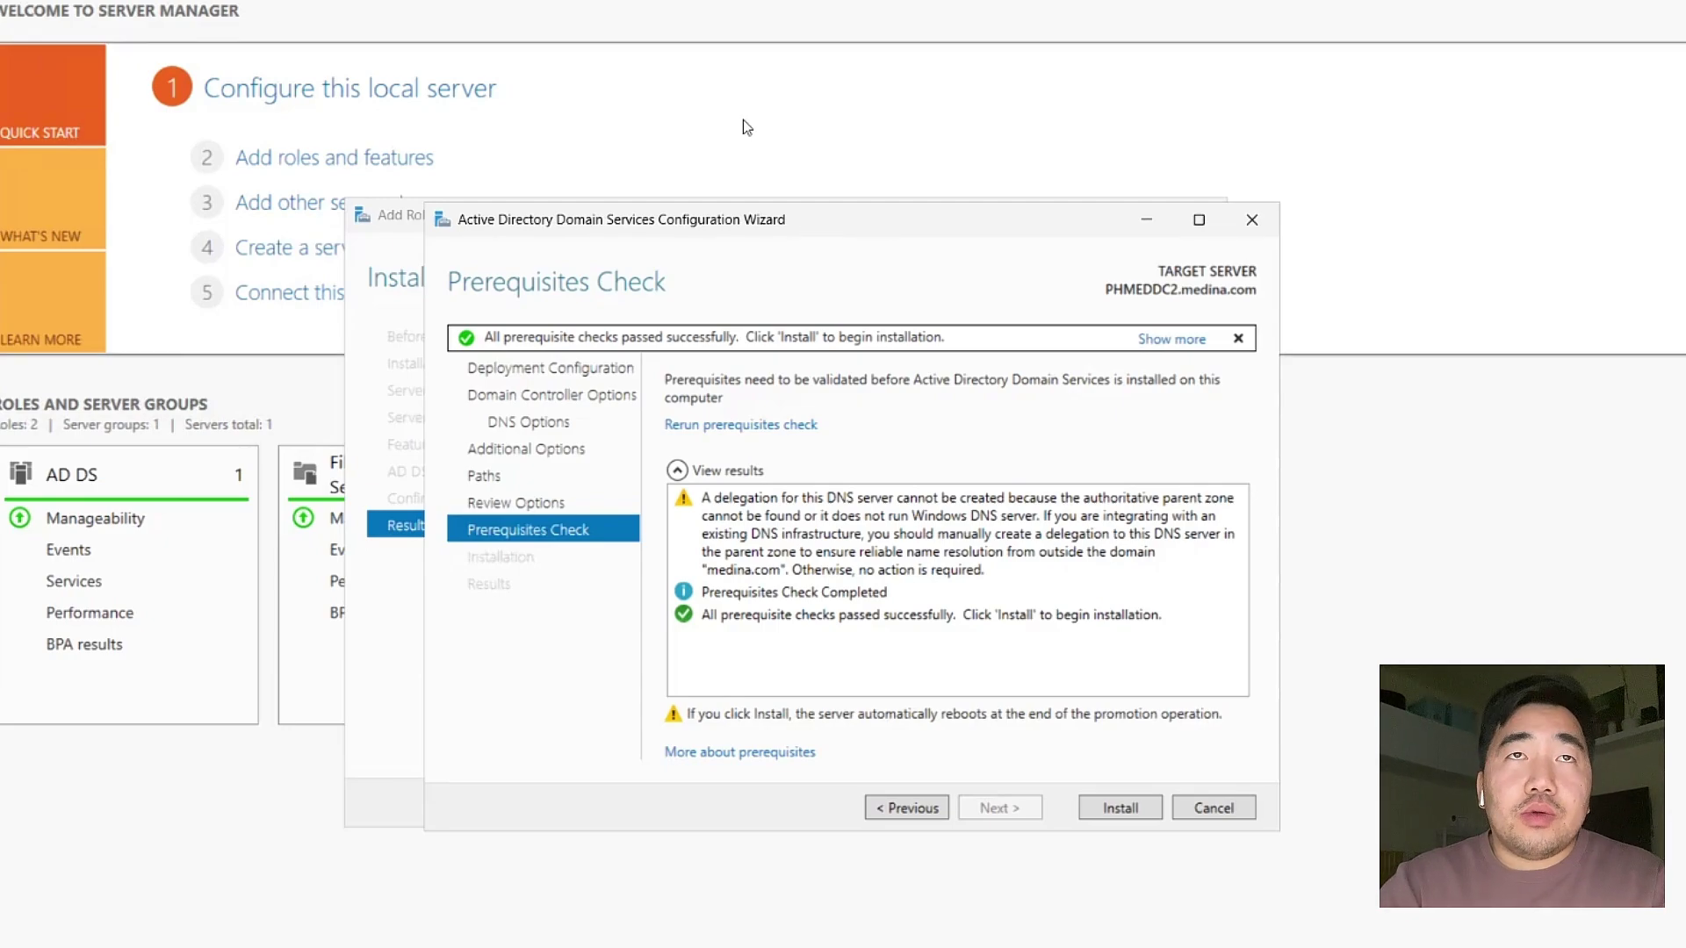
# Install the domain controller, dismissing the sign-out warning and closing the wizard
pyautogui.click(1120, 809)
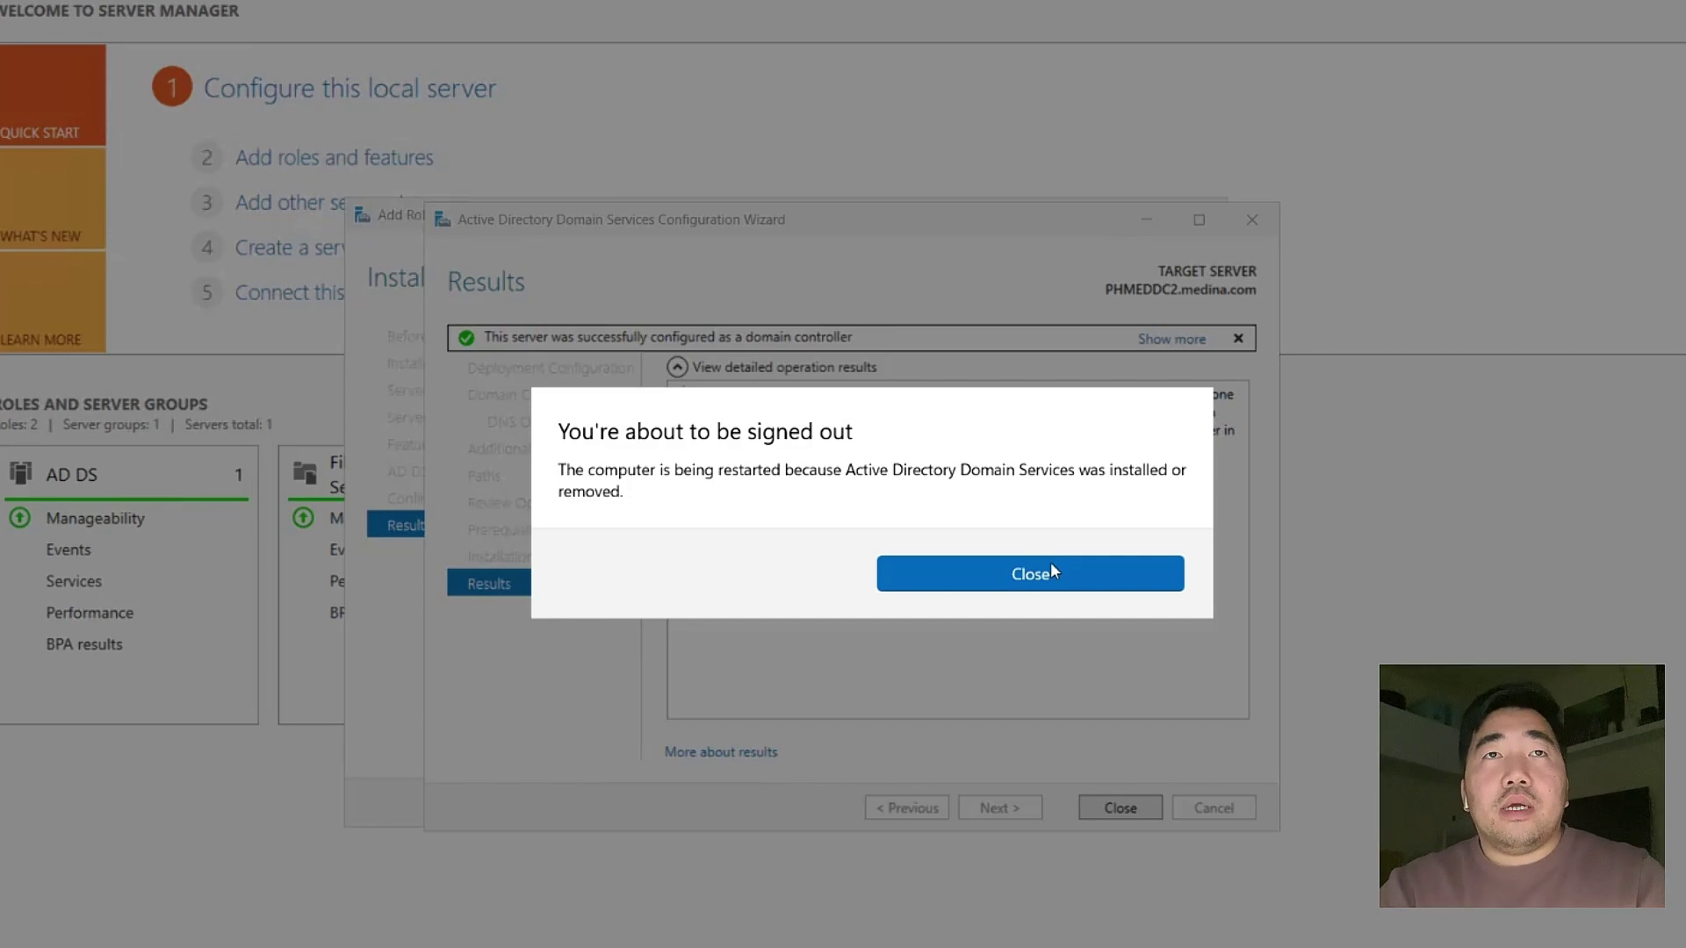
pyautogui.click(981, 588)
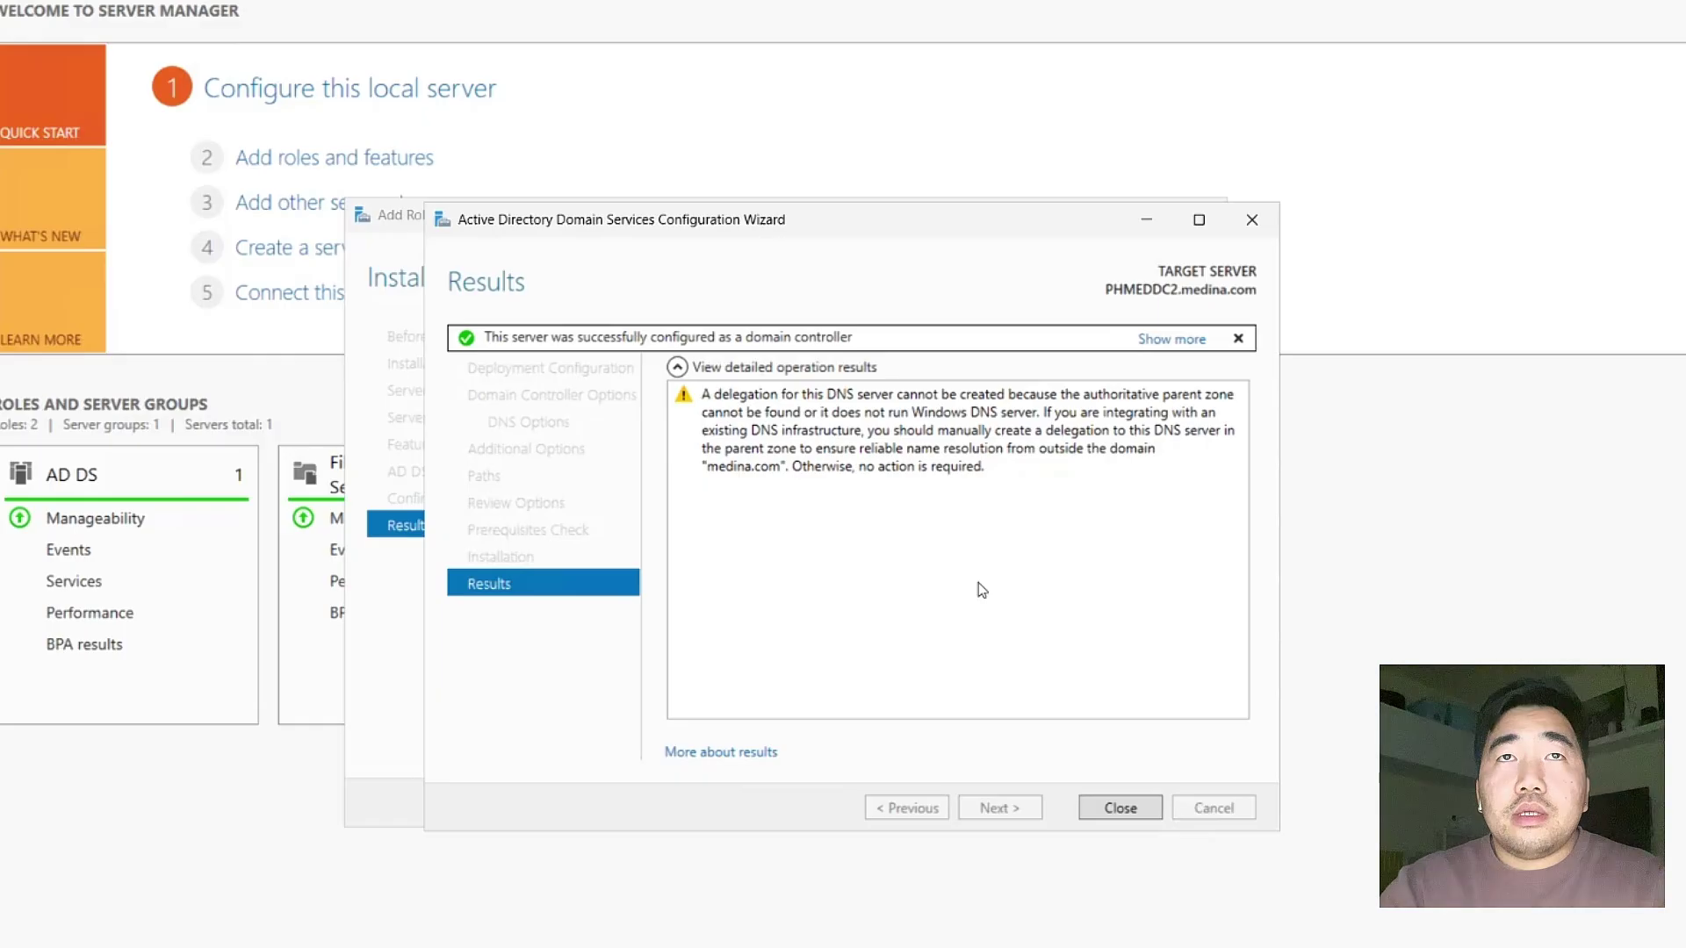
pyautogui.click(1126, 811)
pyautogui.click(1067, 804)
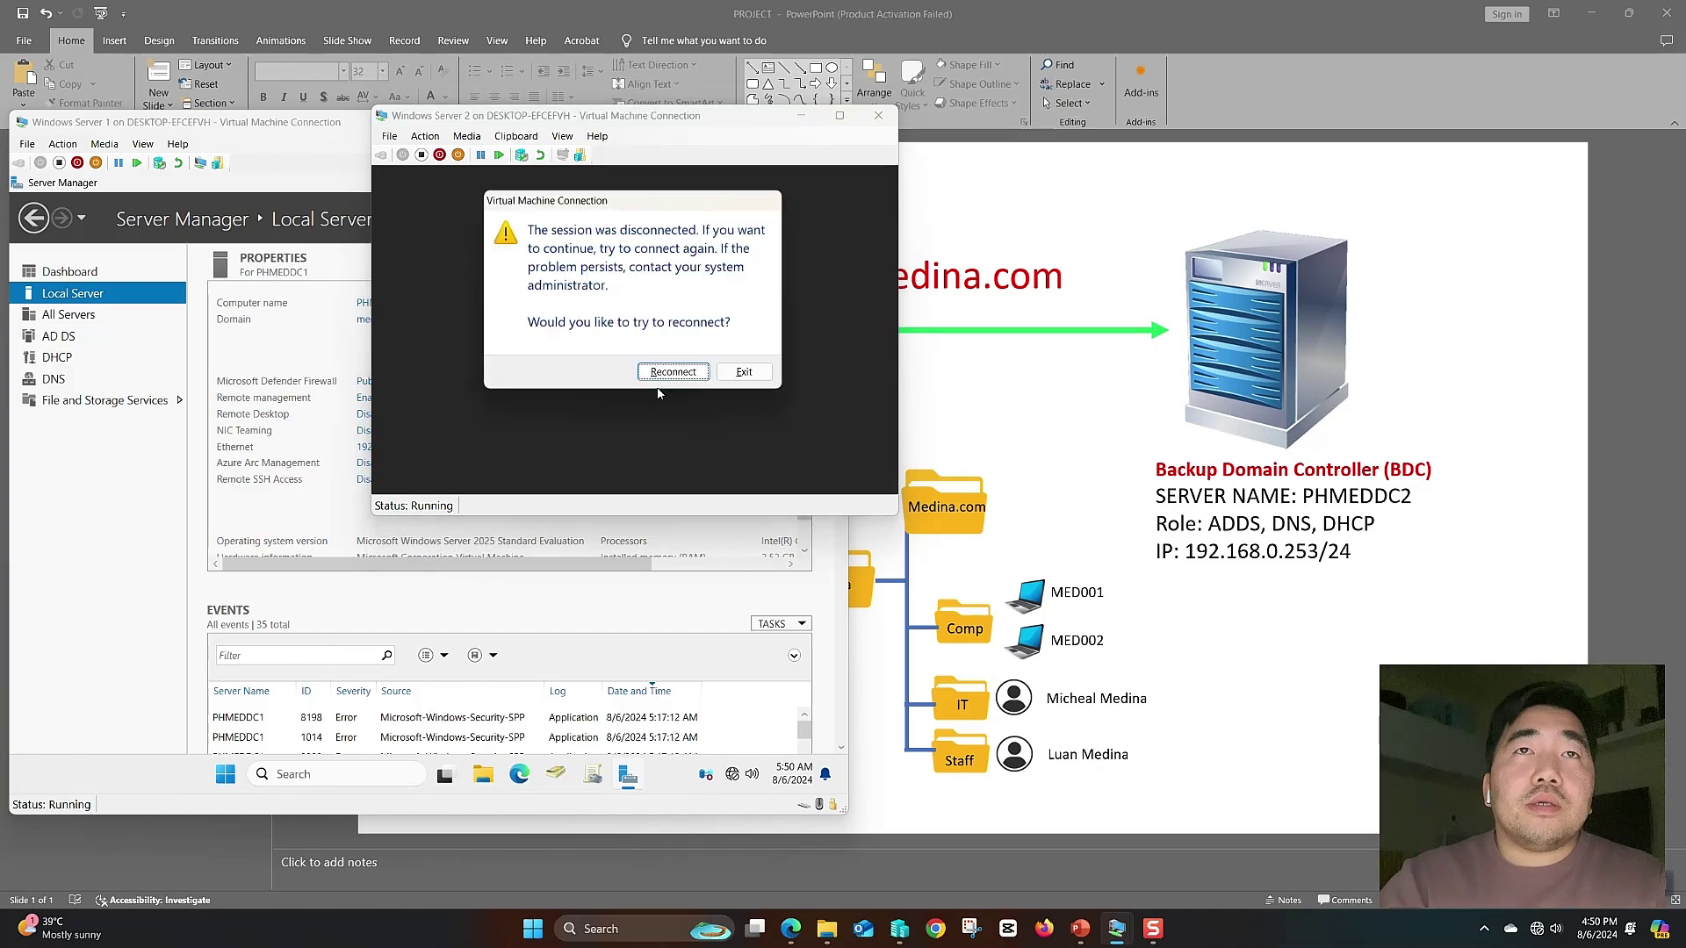
pyautogui.click(662, 375)
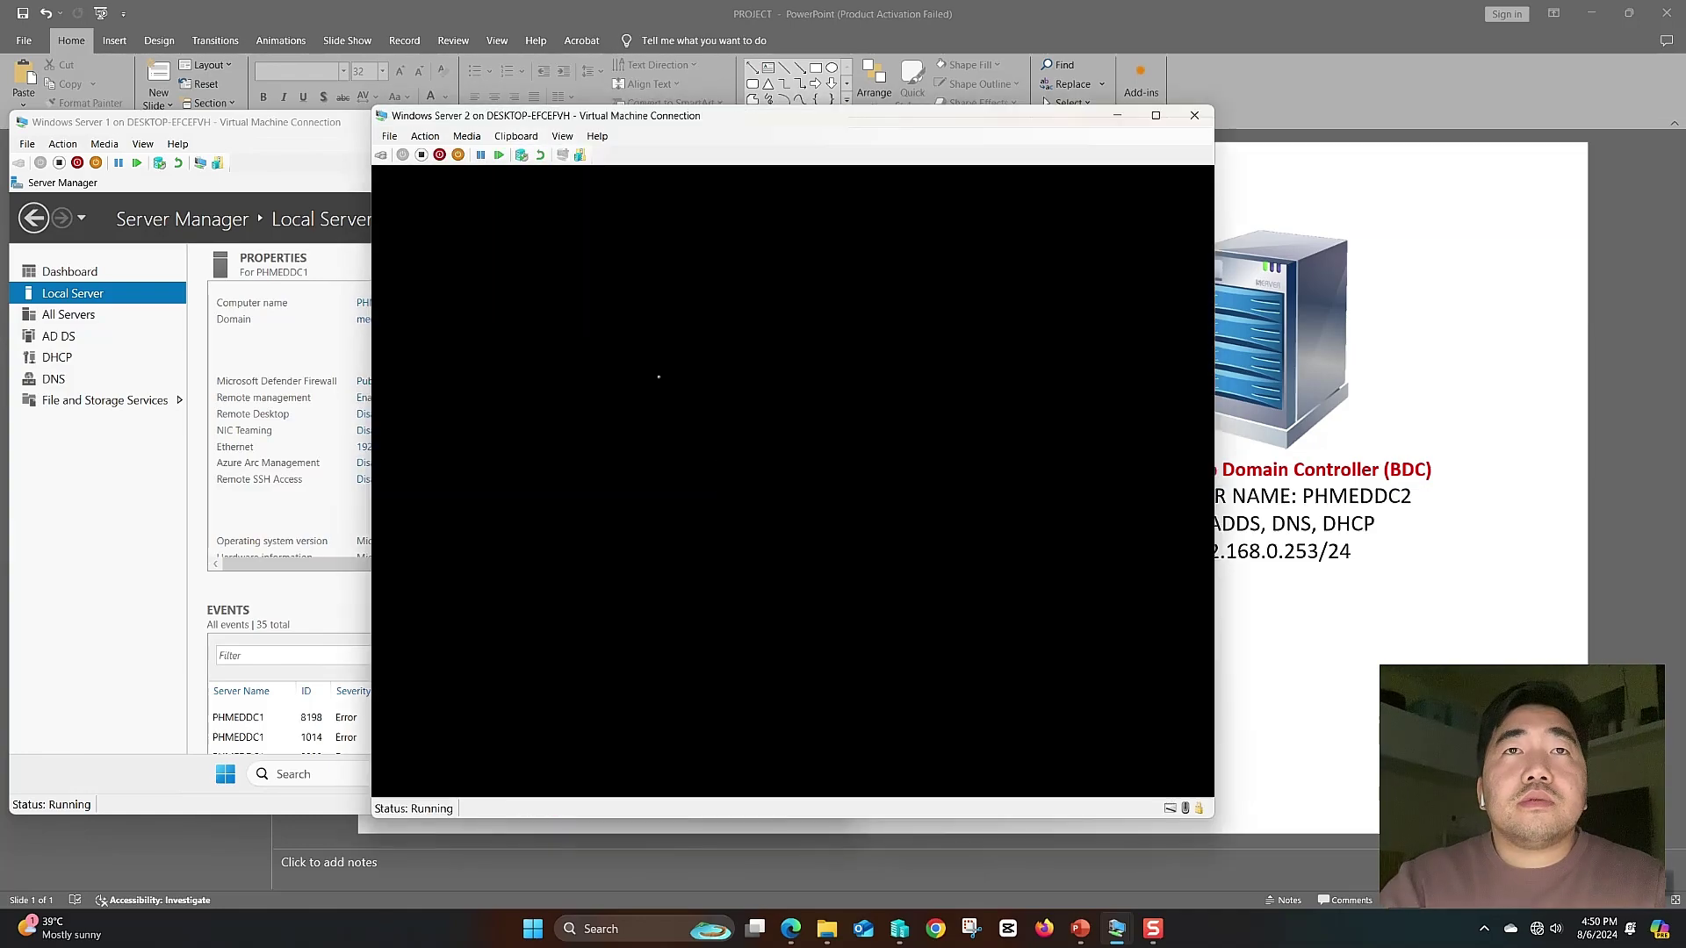
pyautogui.click(1022, 19)
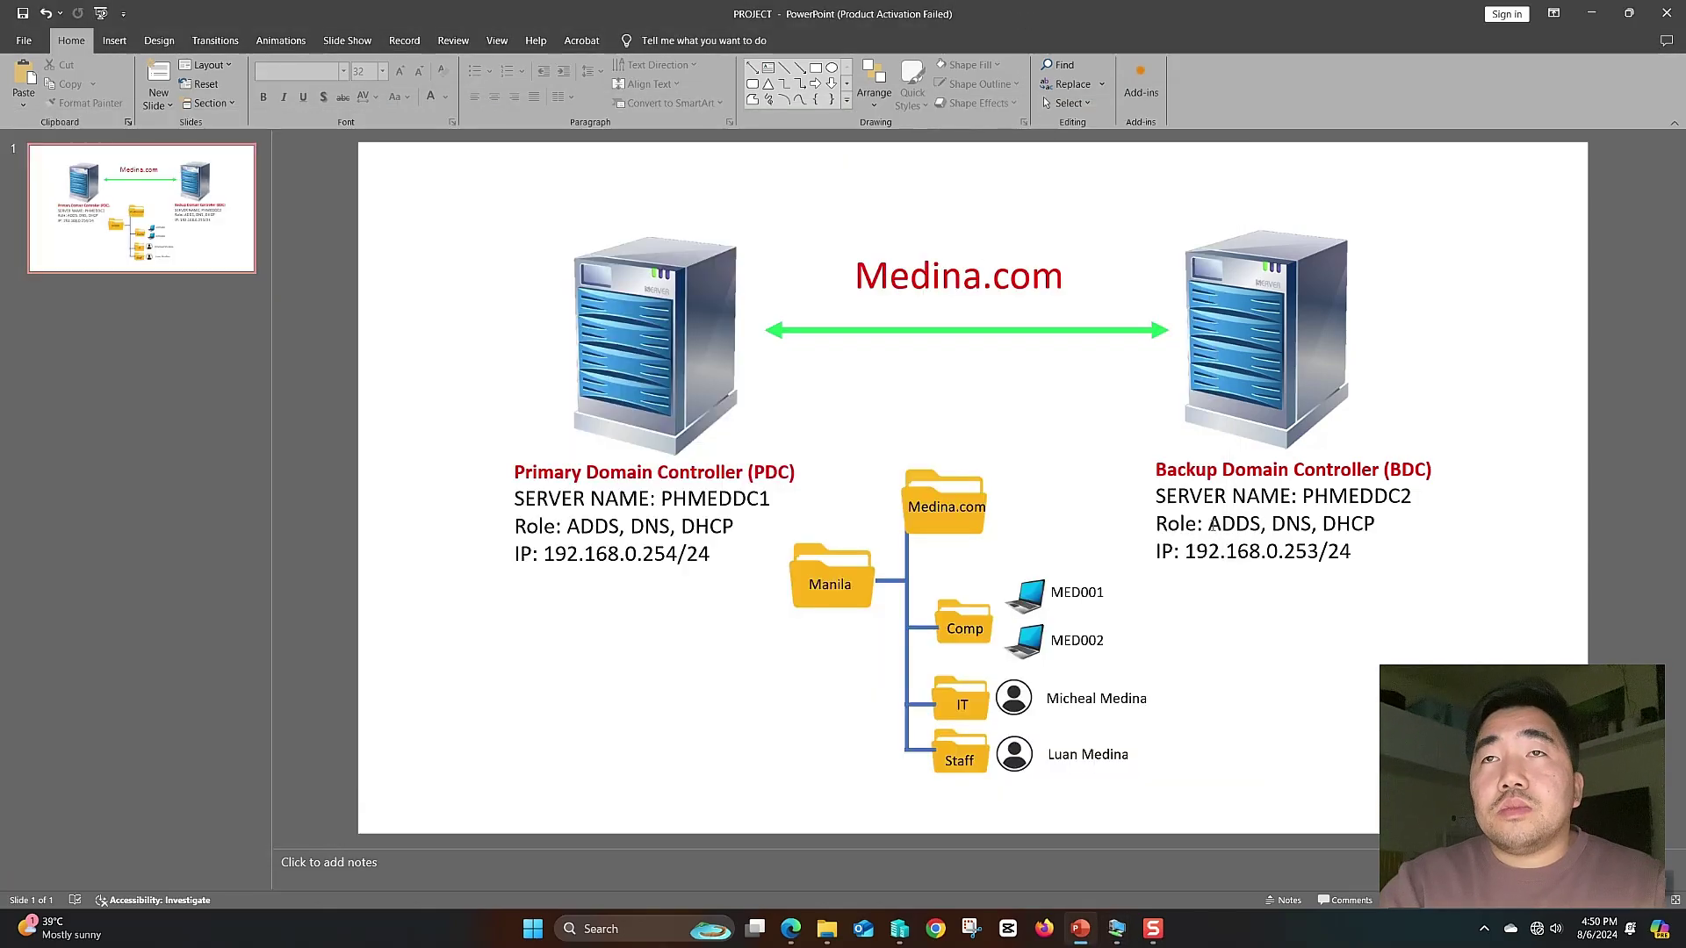
pyautogui.moveTo(1208, 525); pyautogui.dragTo(1266, 526)
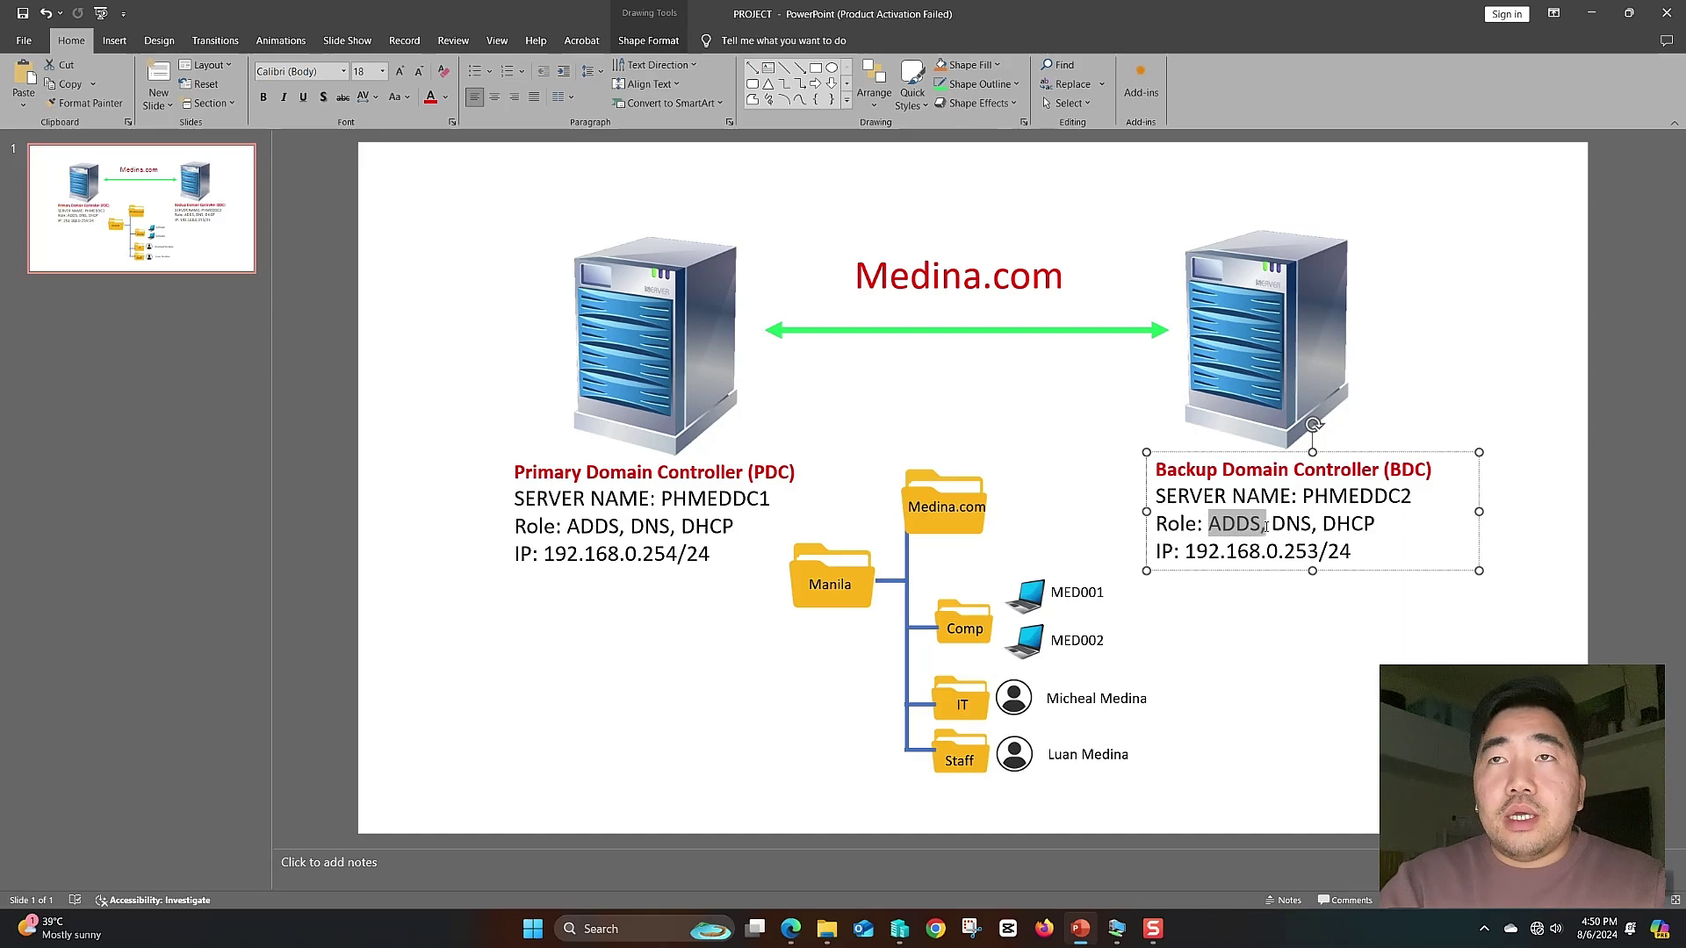
pyautogui.moveTo(1271, 525); pyautogui.dragTo(1309, 529)
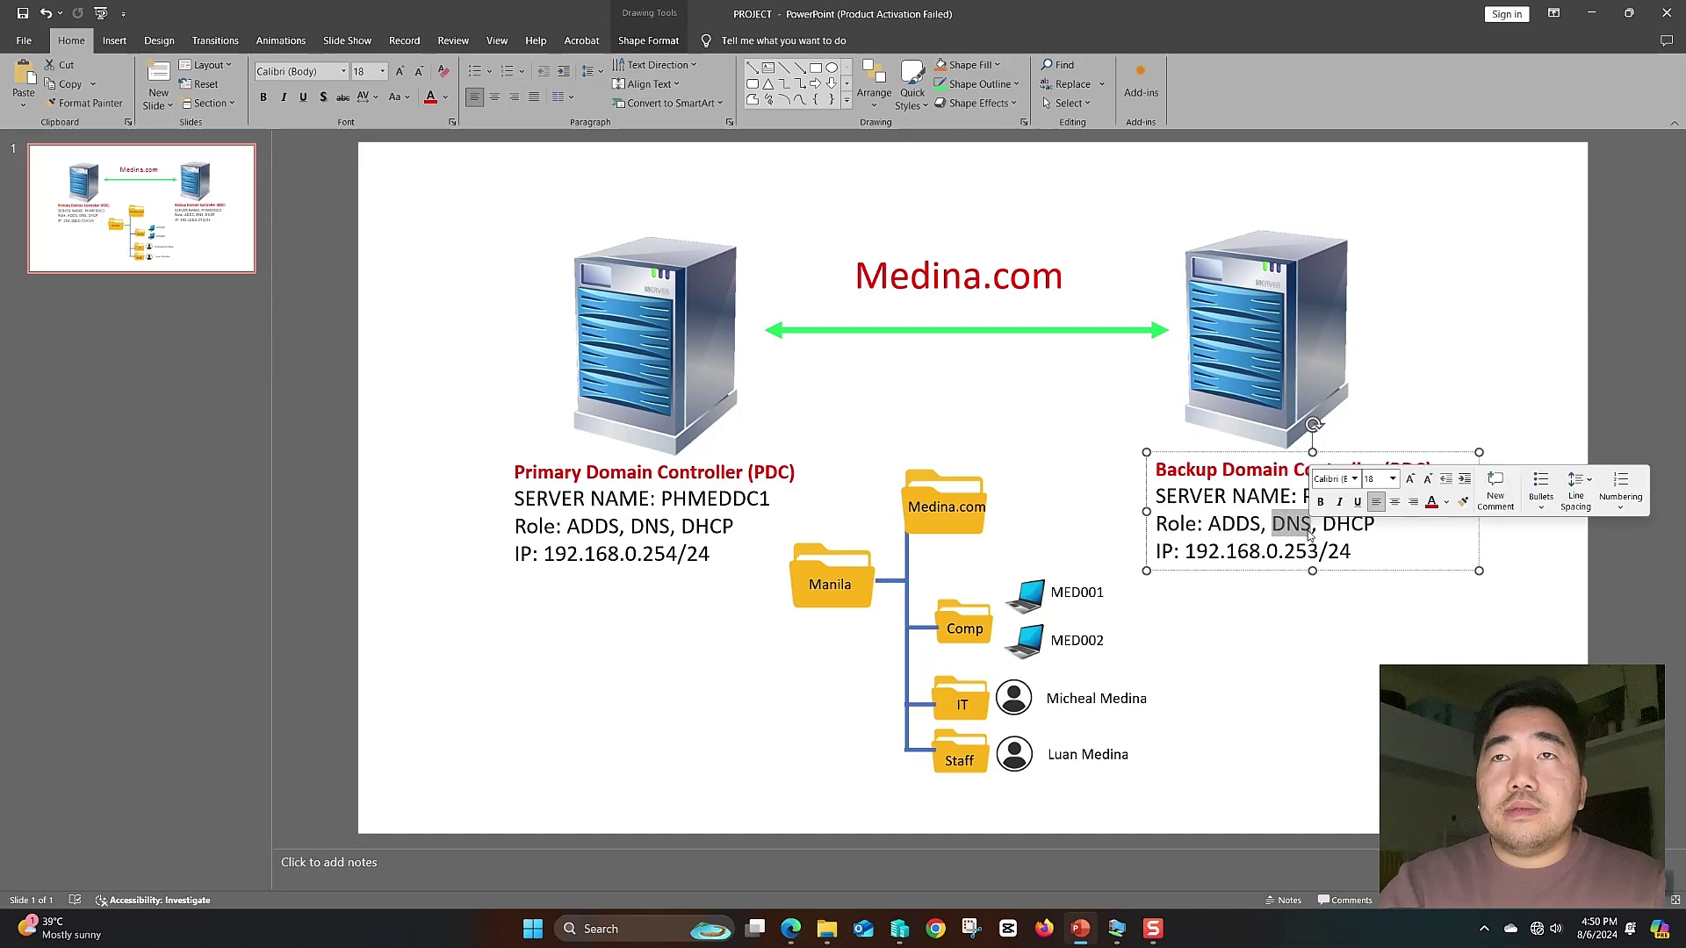
pyautogui.press('Escape')
pyautogui.press('Escape')
pyautogui.moveTo(1186, 554); pyautogui.dragTo(1319, 554)
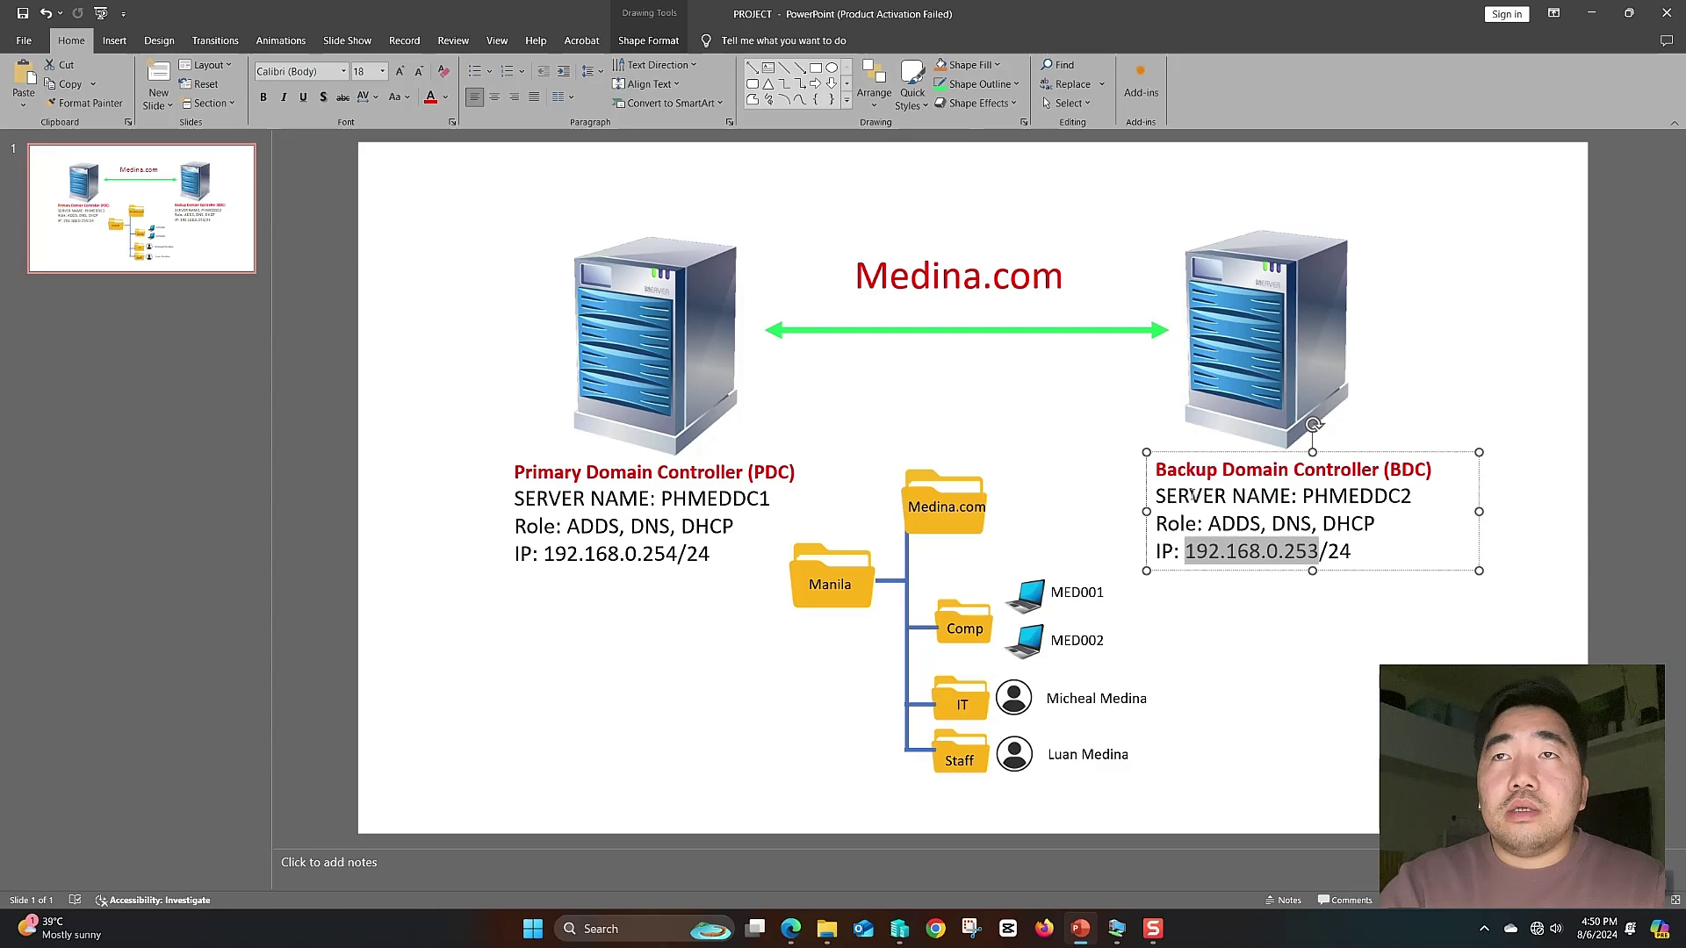
pyautogui.moveTo(1302, 496); pyautogui.dragTo(1426, 494)
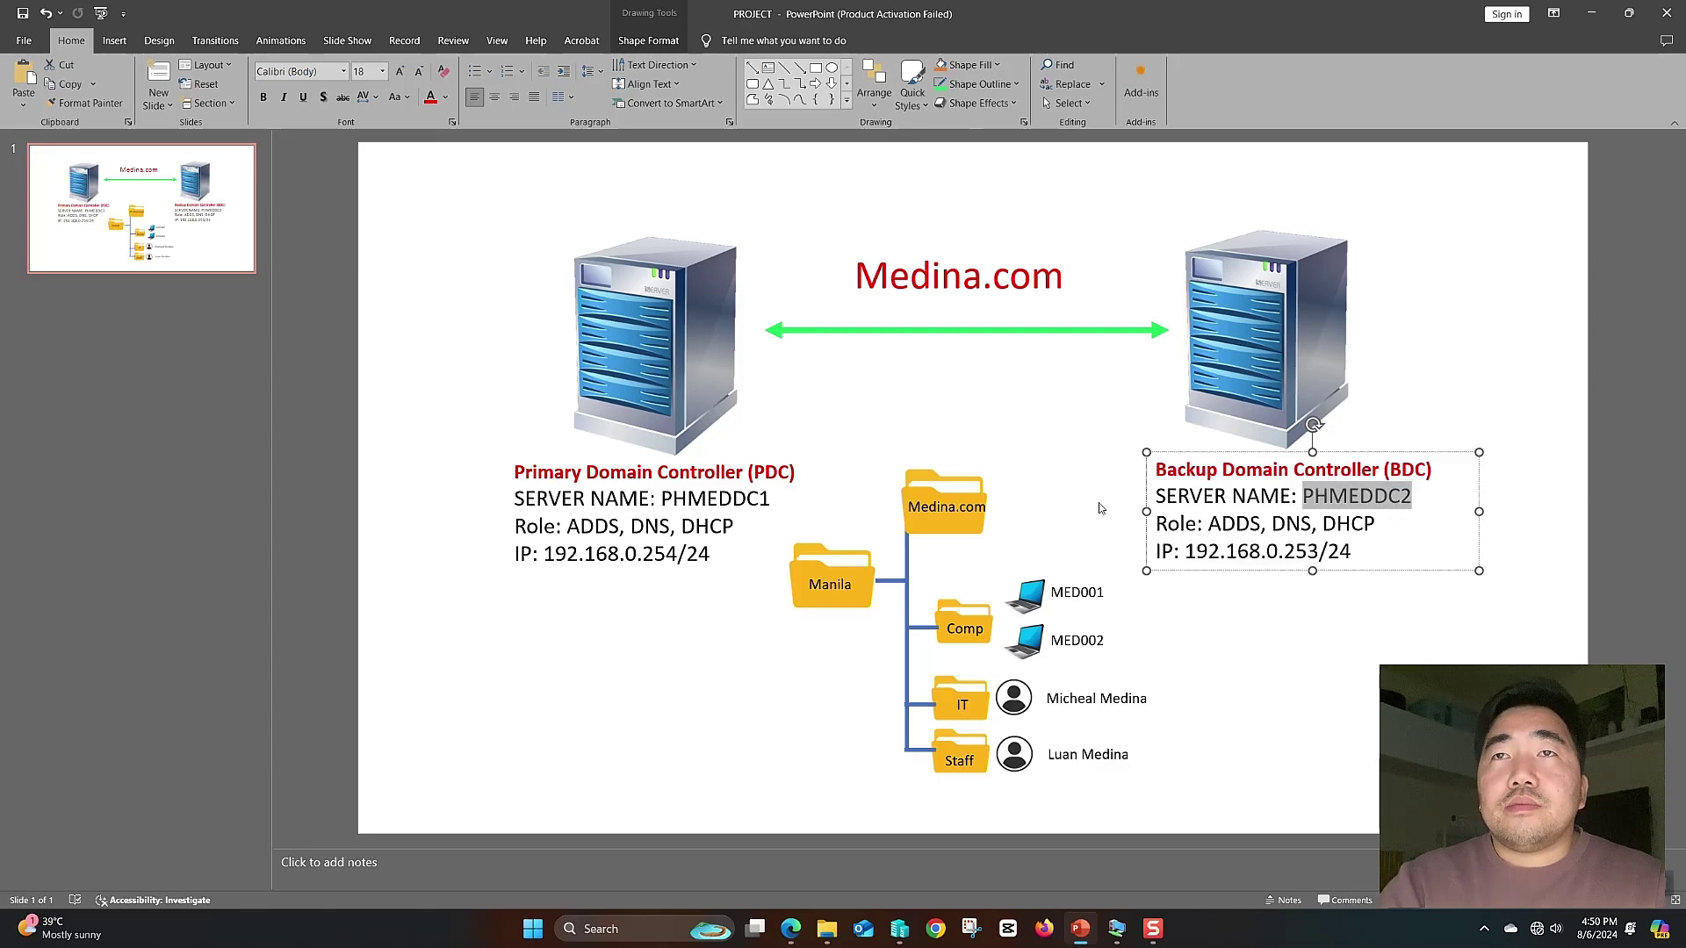
pyautogui.press('Escape')
pyautogui.press('Escape')
pyautogui.moveTo(1124, 931)
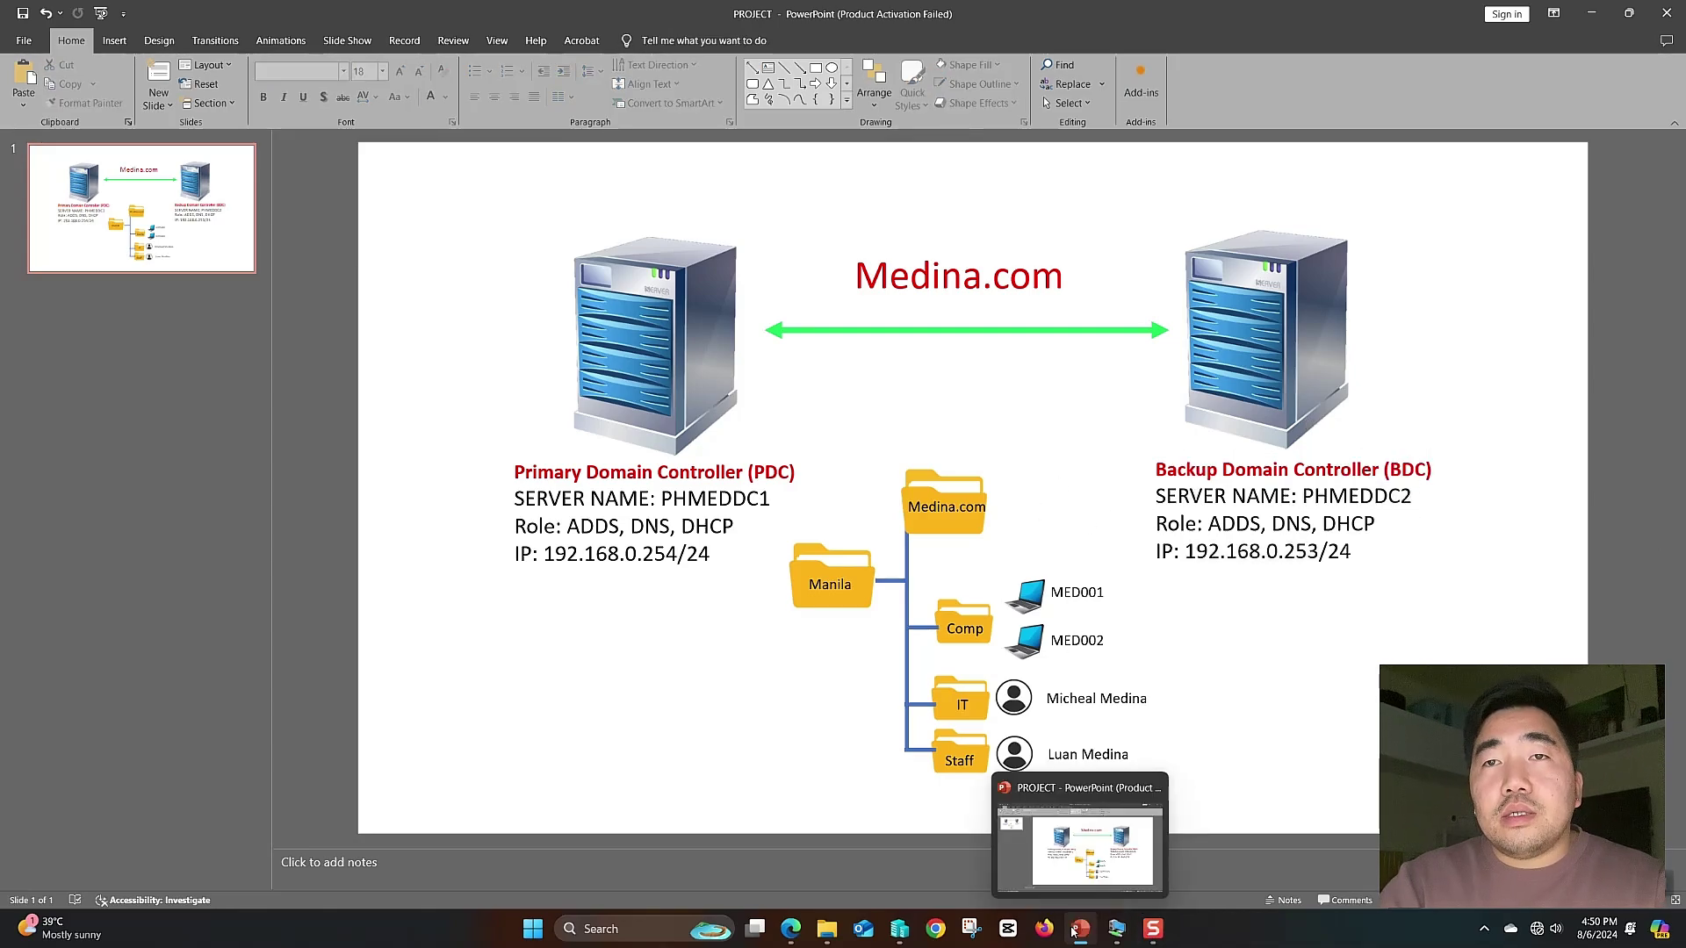
# Reconnect to the Windows Server 2 VM, sign in with the administrator password, and run it full screen
pyautogui.click(1175, 845)
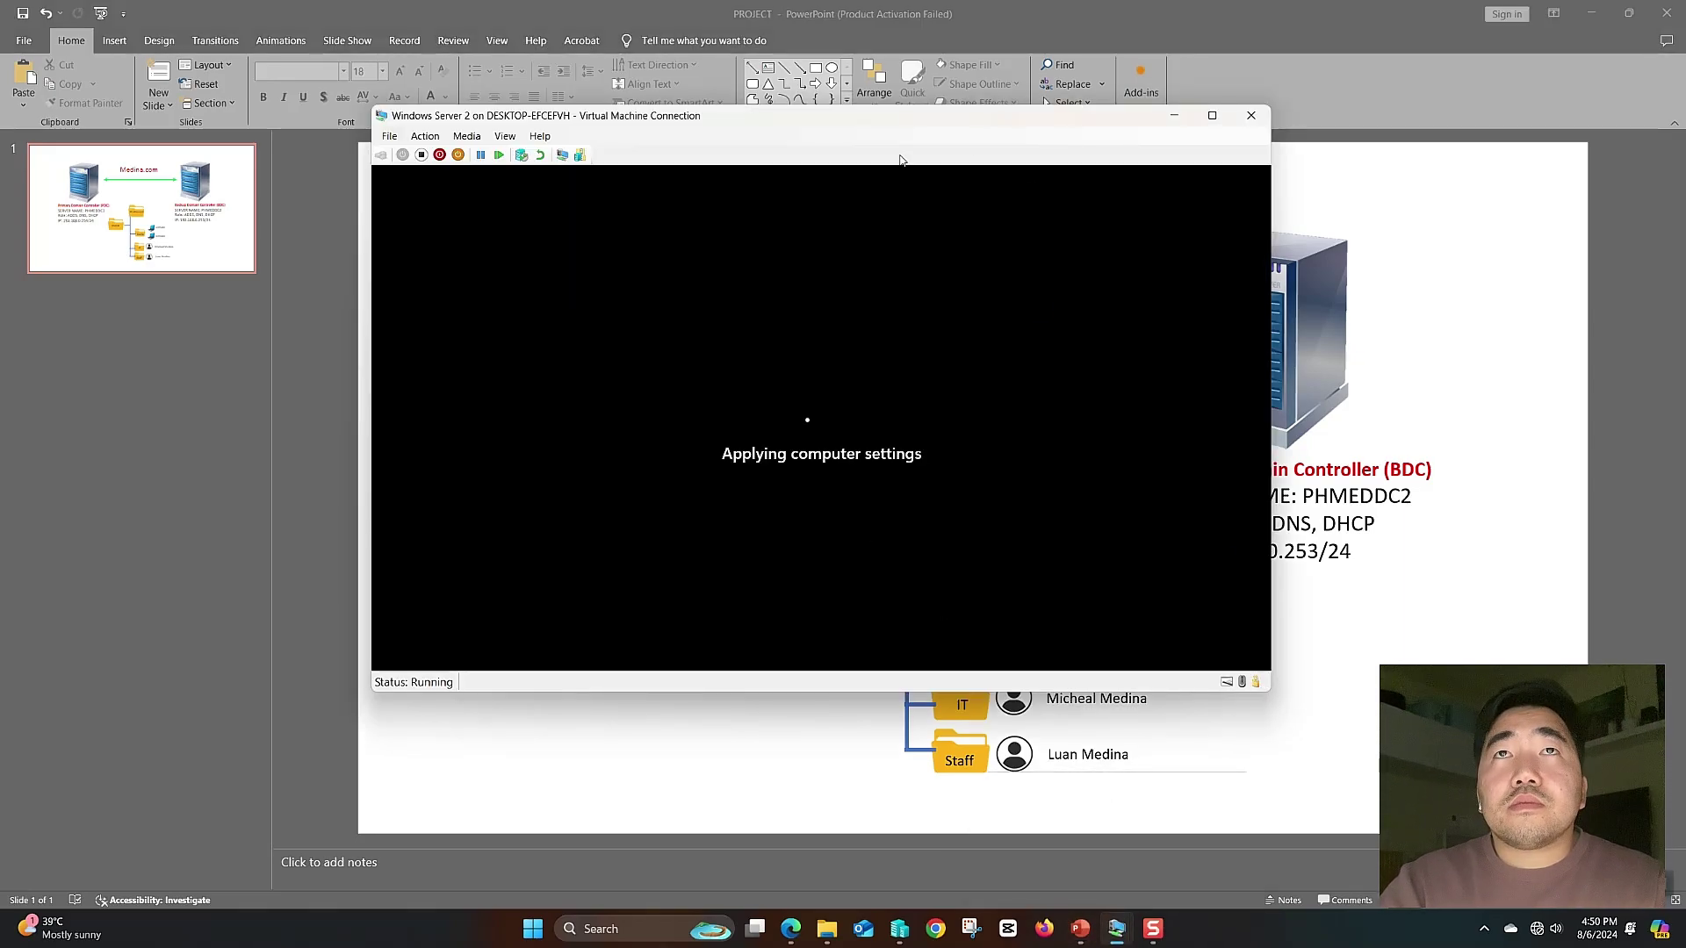
pyautogui.moveTo(870, 123); pyautogui.dragTo(921, 173)
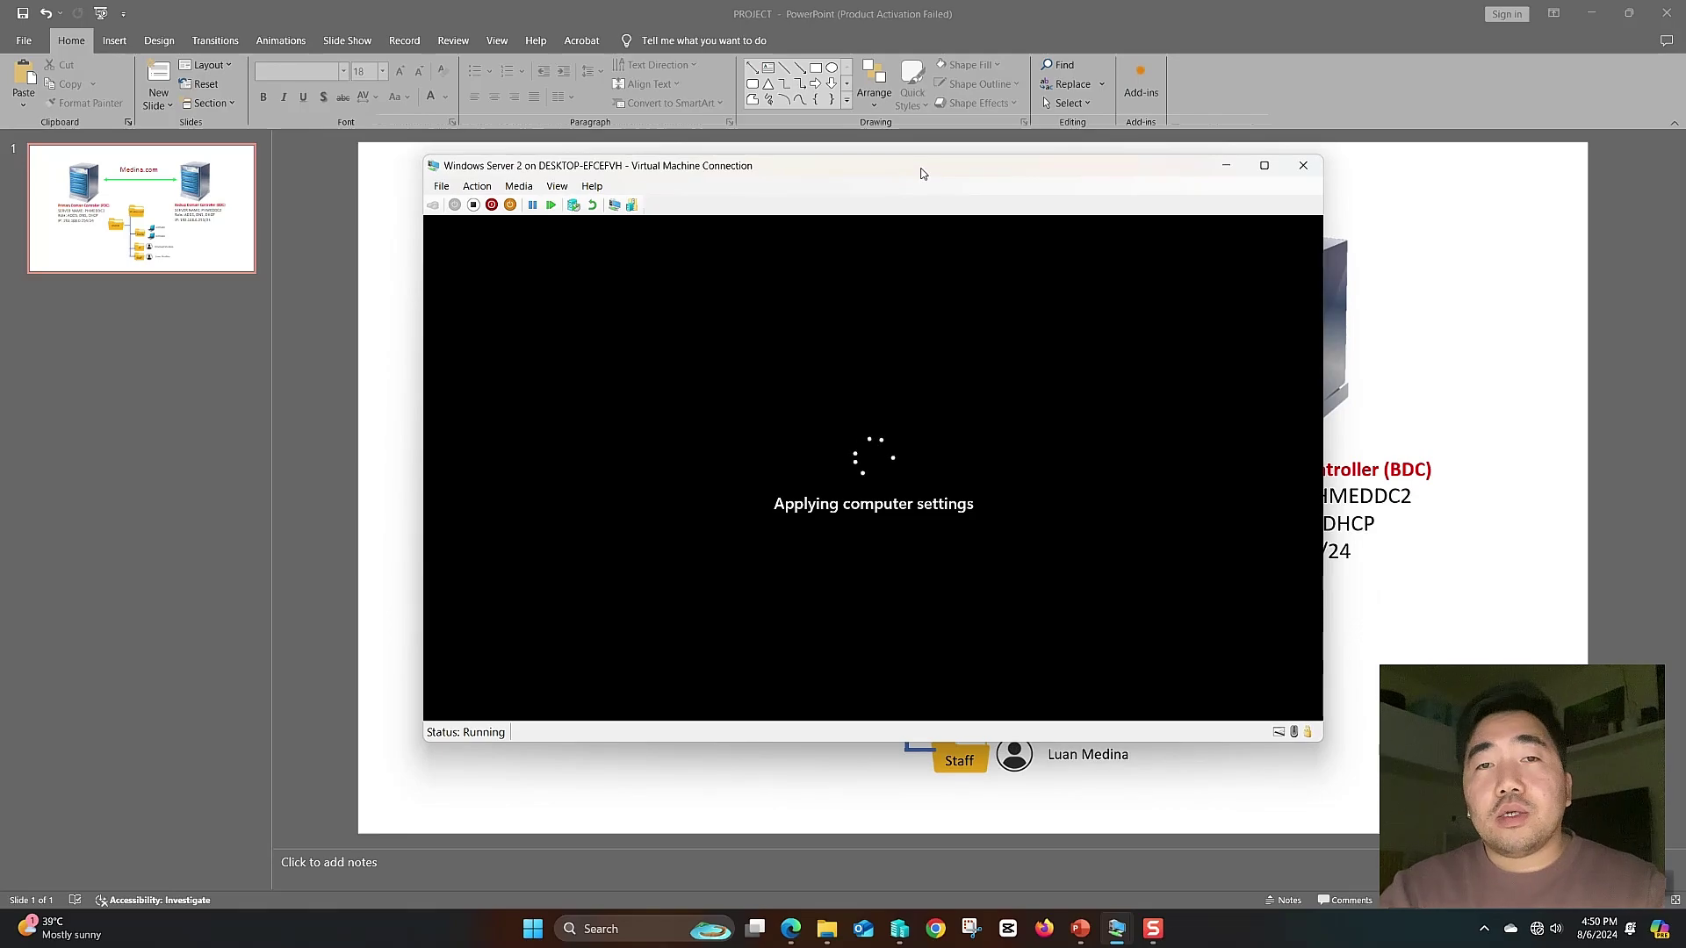
pyautogui.moveTo(921, 173); pyautogui.dragTo(949, 176)
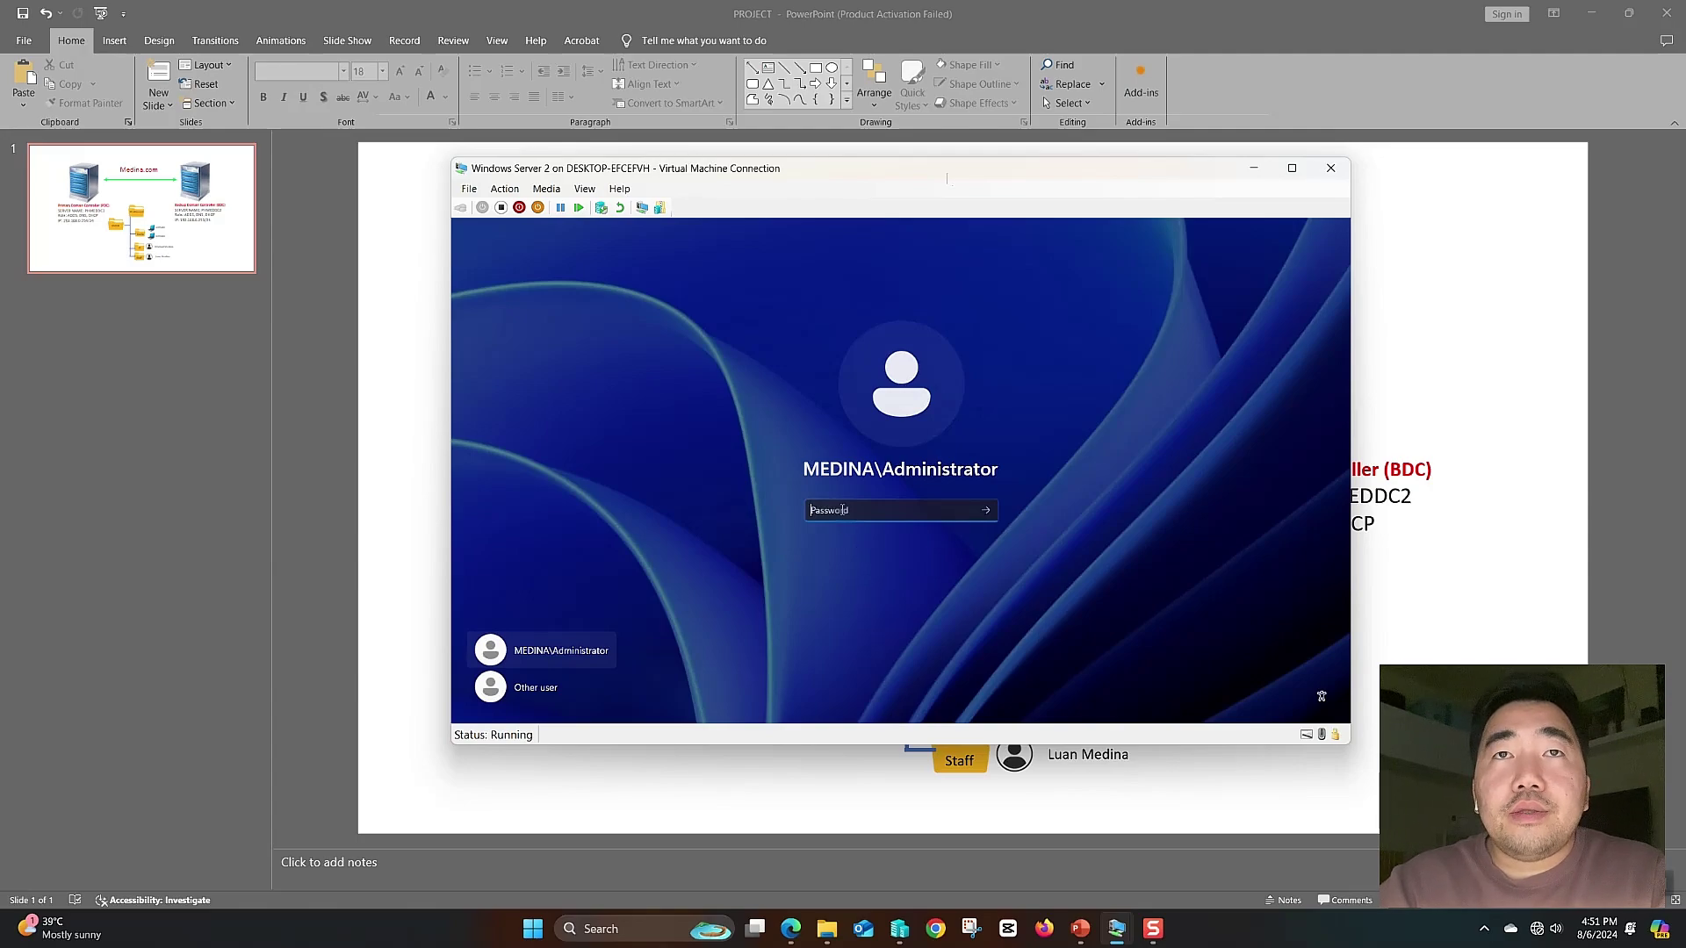
pyautogui.write('P')
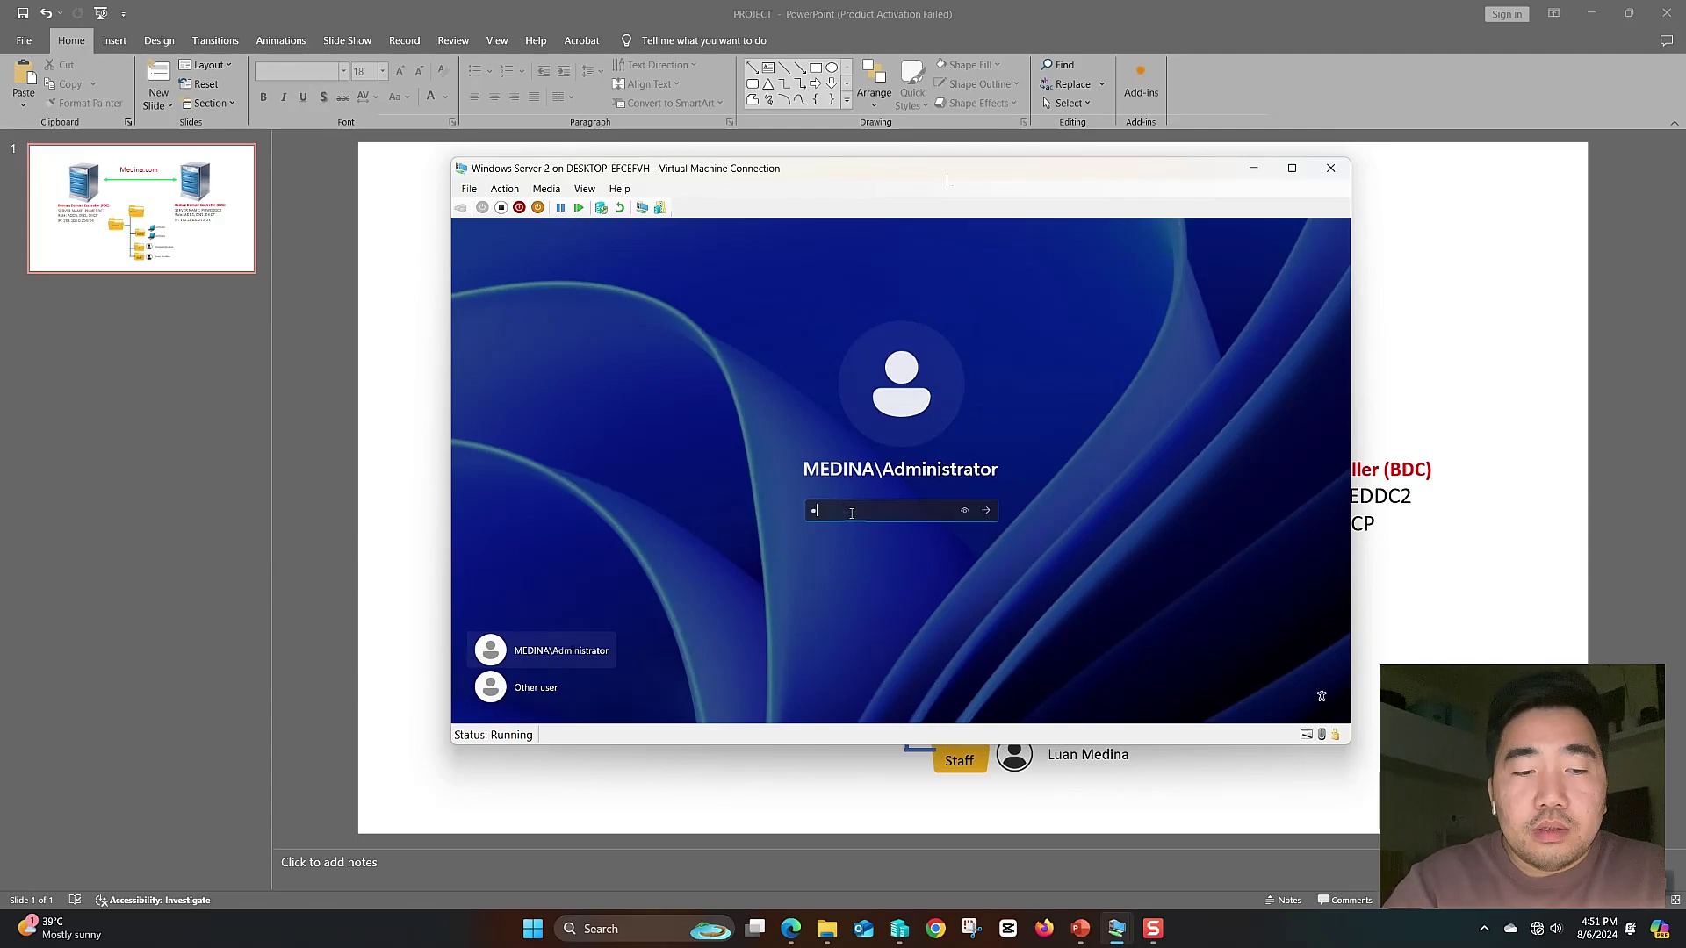
pyautogui.write('assword')
pyautogui.press('Return')
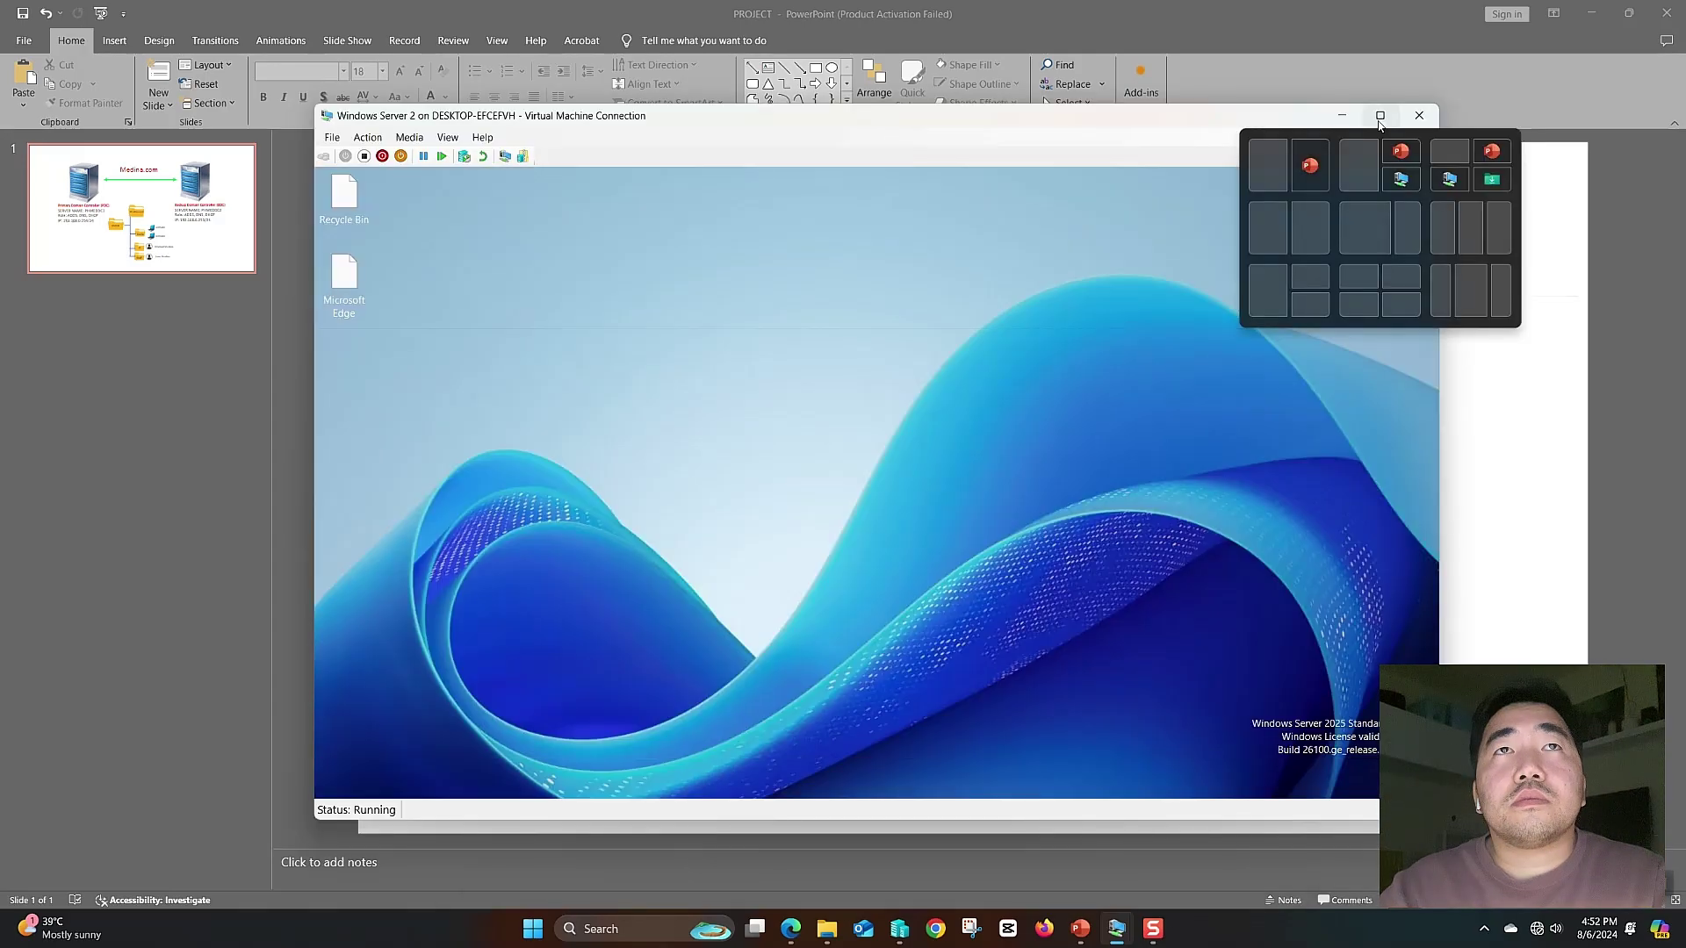
pyautogui.click(1380, 123)
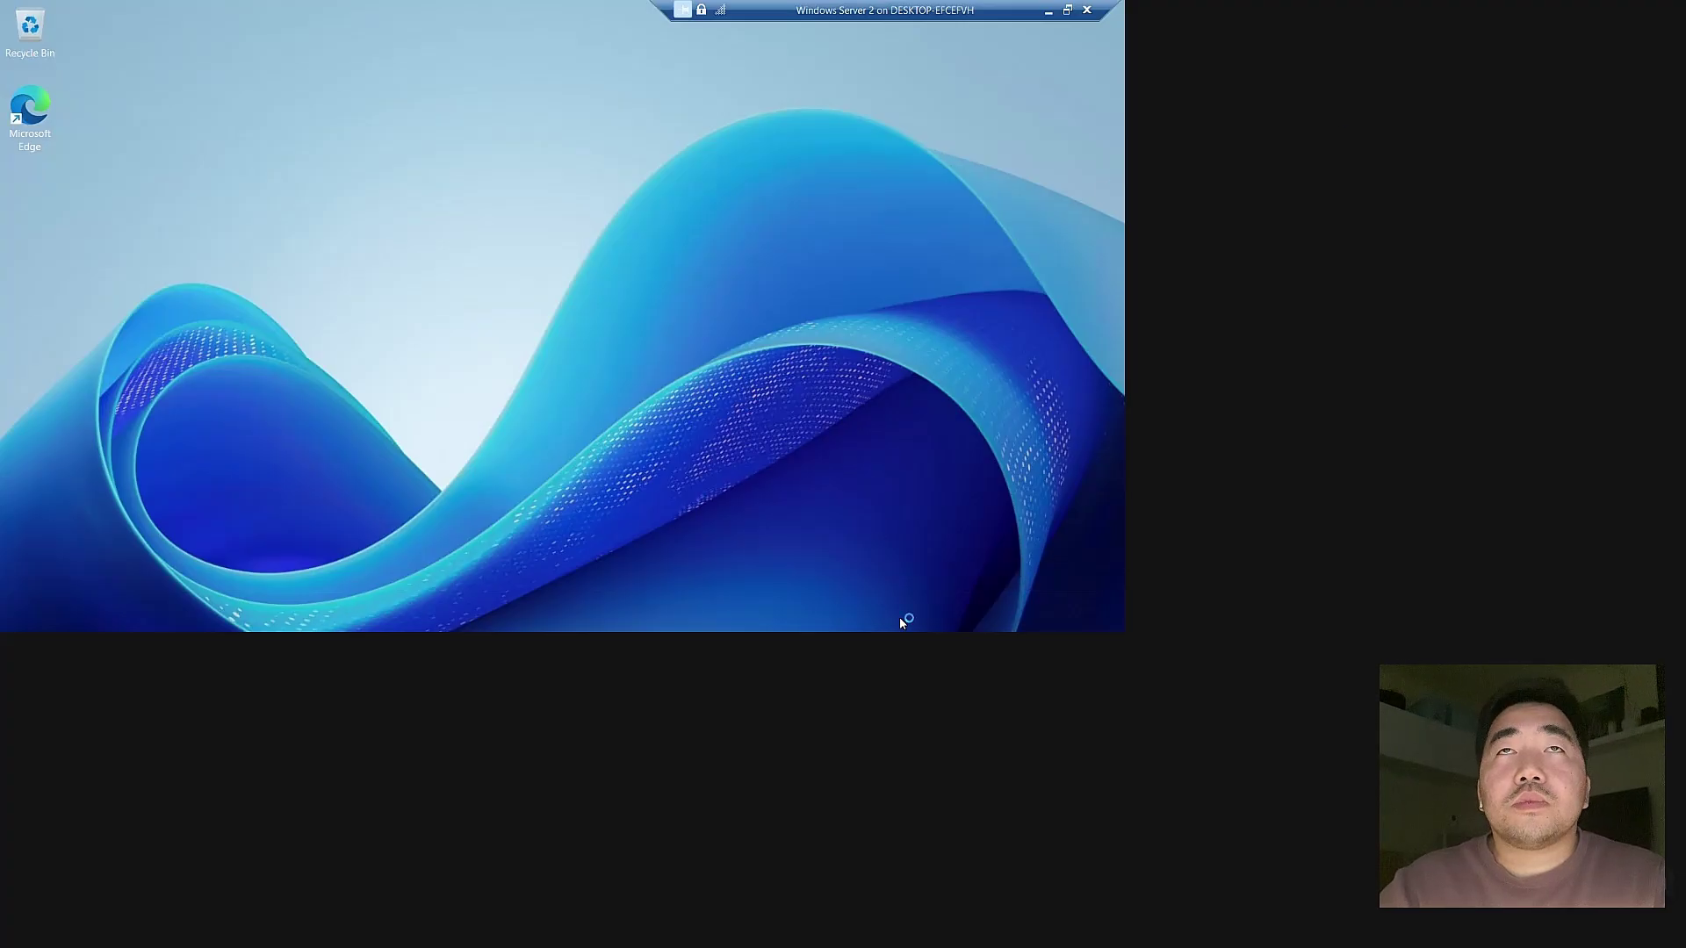
pyautogui.click(1067, 9)
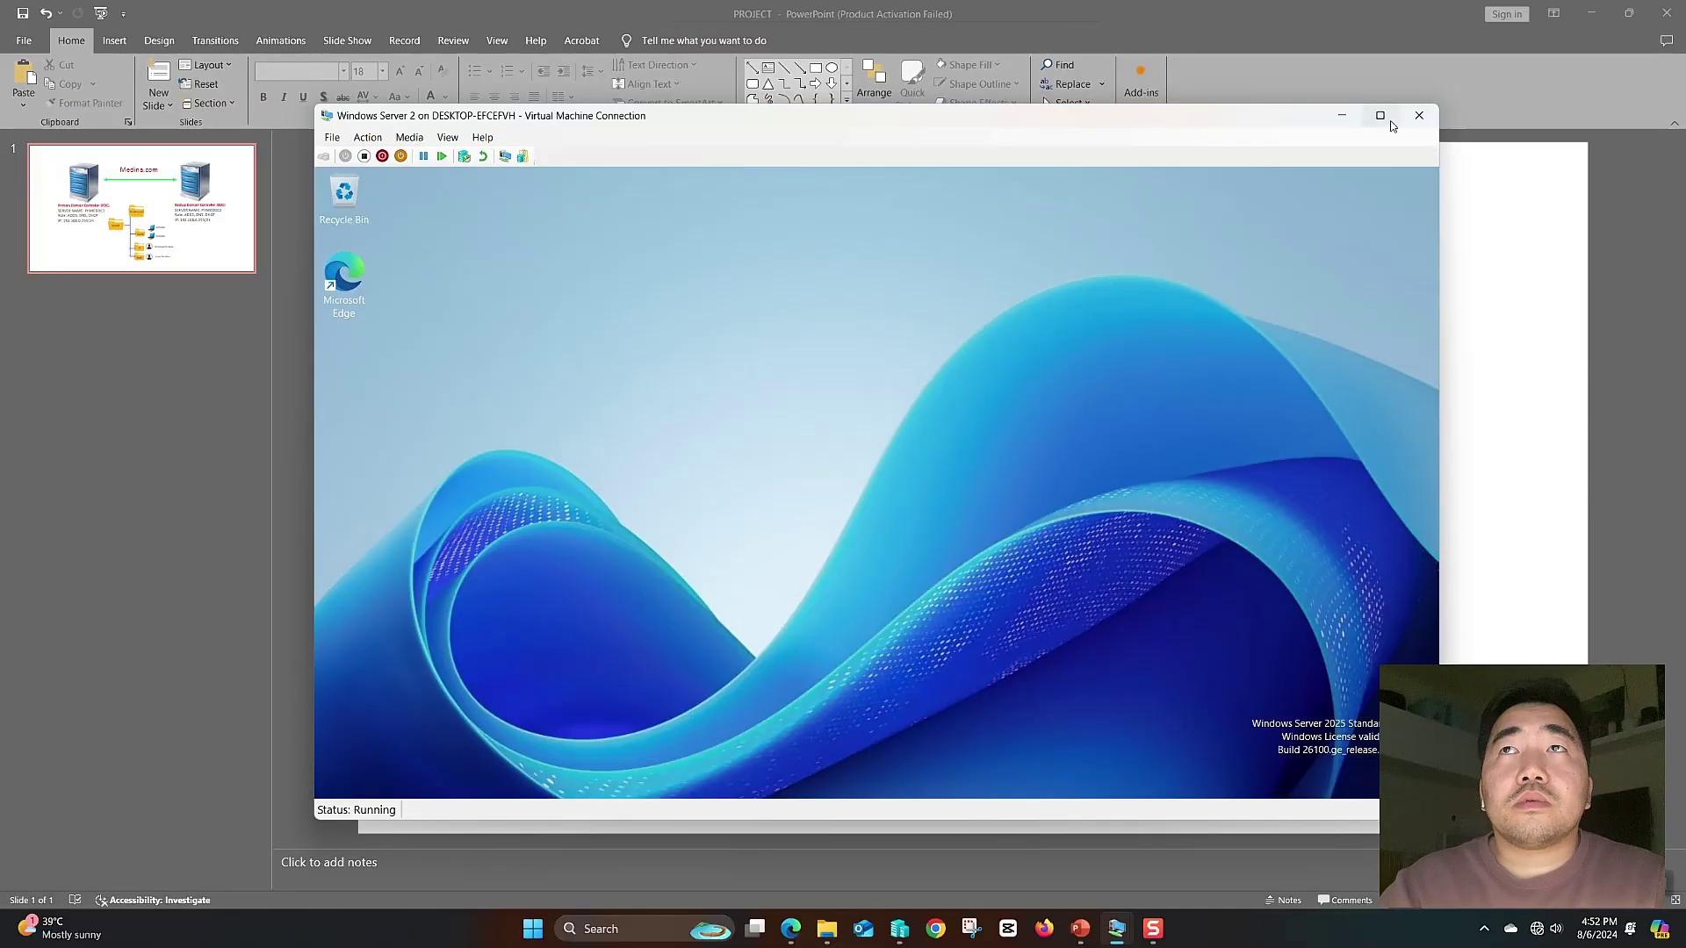
pyautogui.doubleClick(1234, 125)
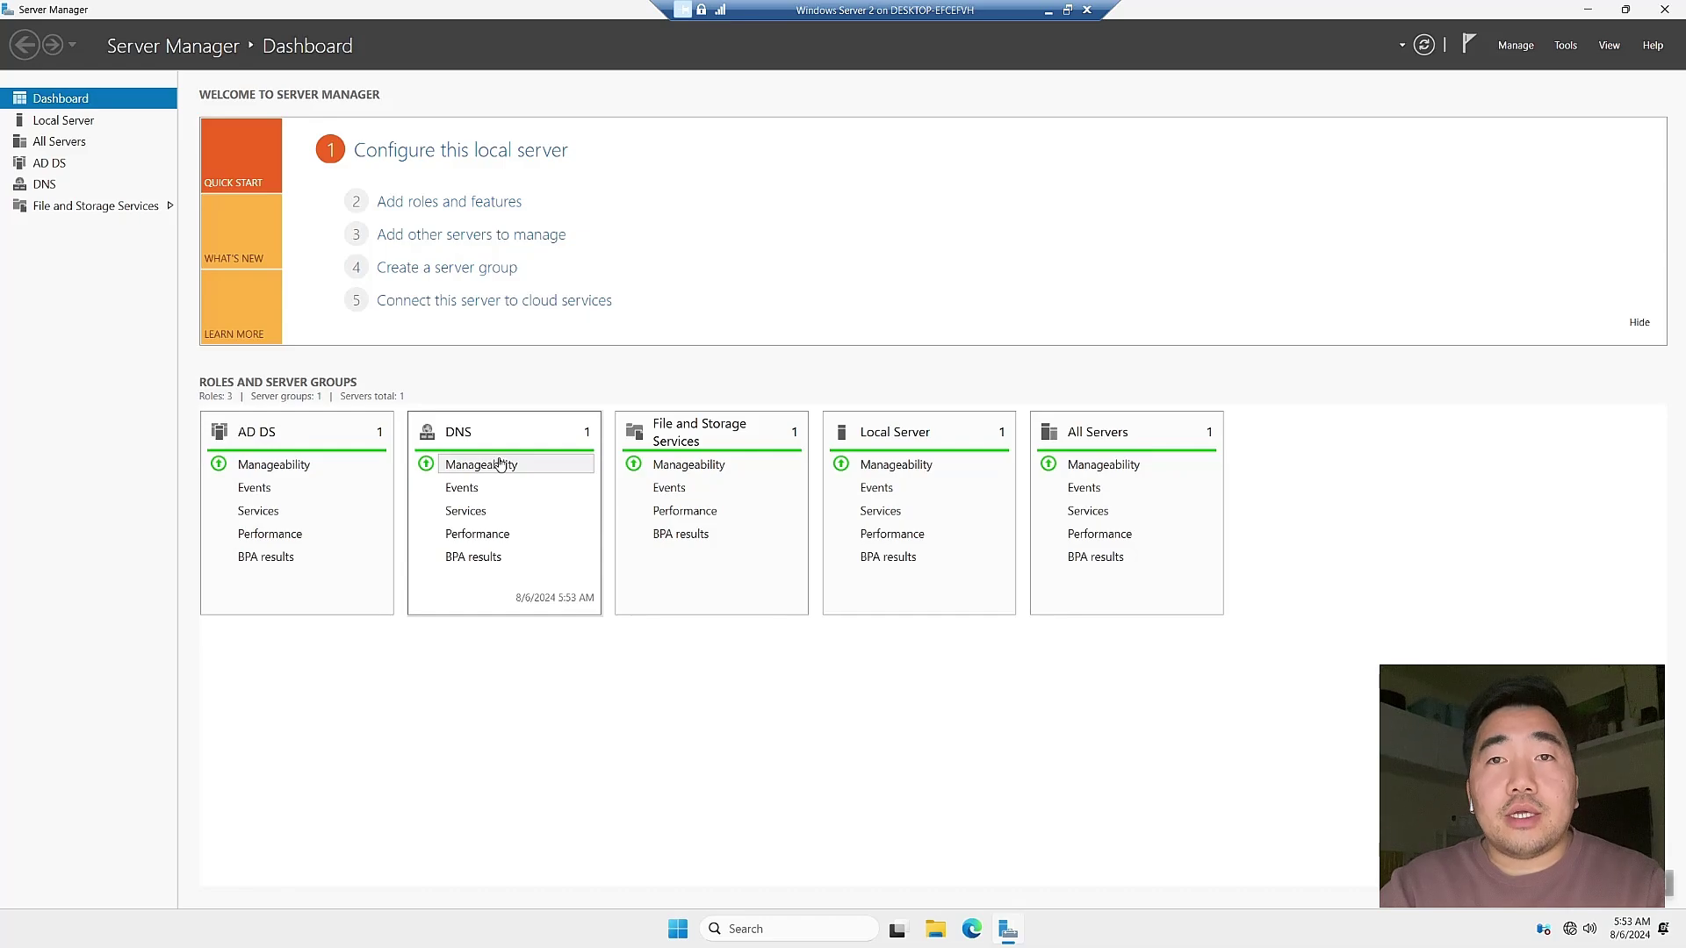
# Launch Active Directory Users and Computers from Server Manager's Tools and enlarge its window
pyautogui.click(1568, 48)
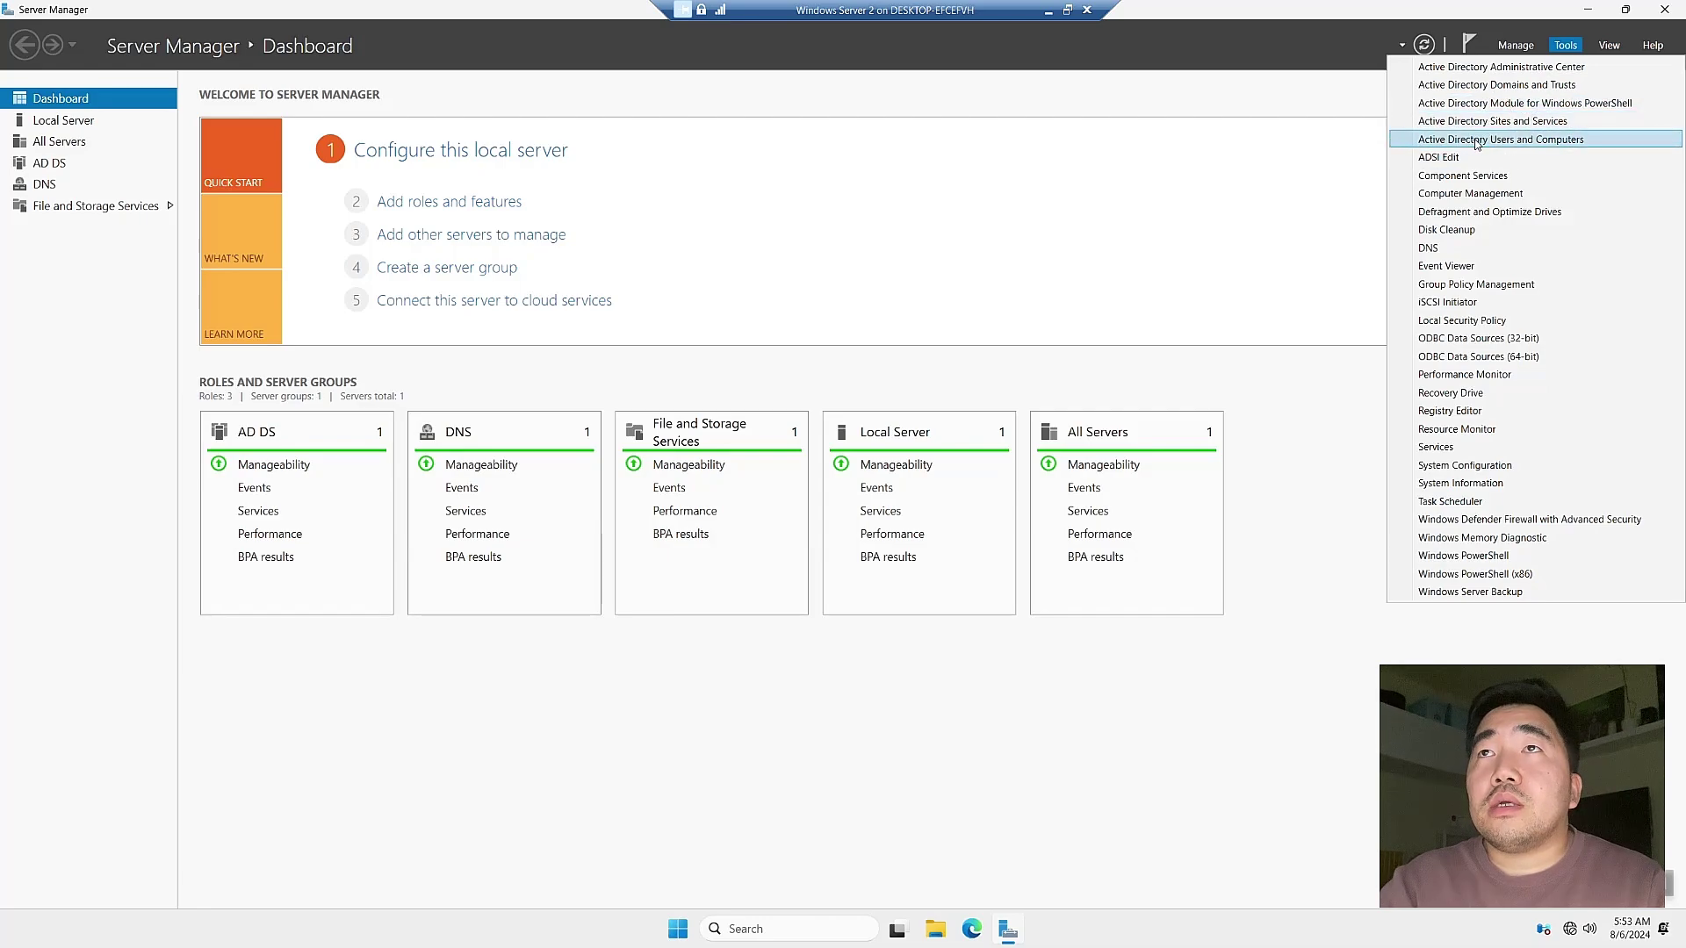
pyautogui.click(1476, 140)
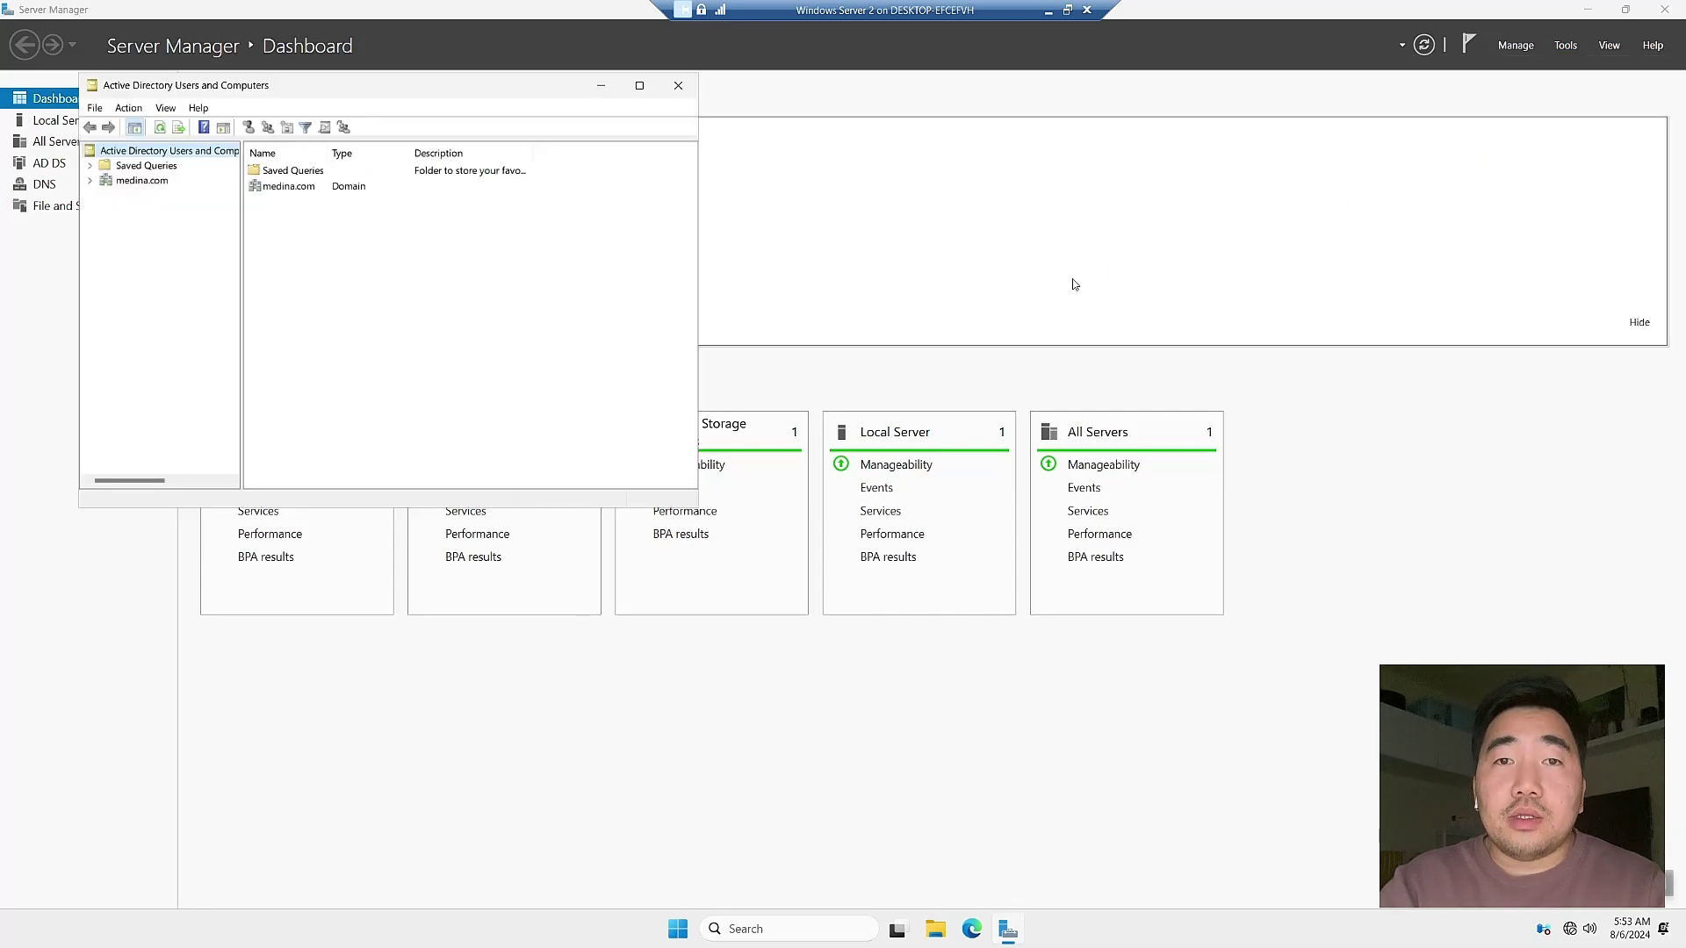
pyautogui.moveTo(426, 92); pyautogui.dragTo(839, 234)
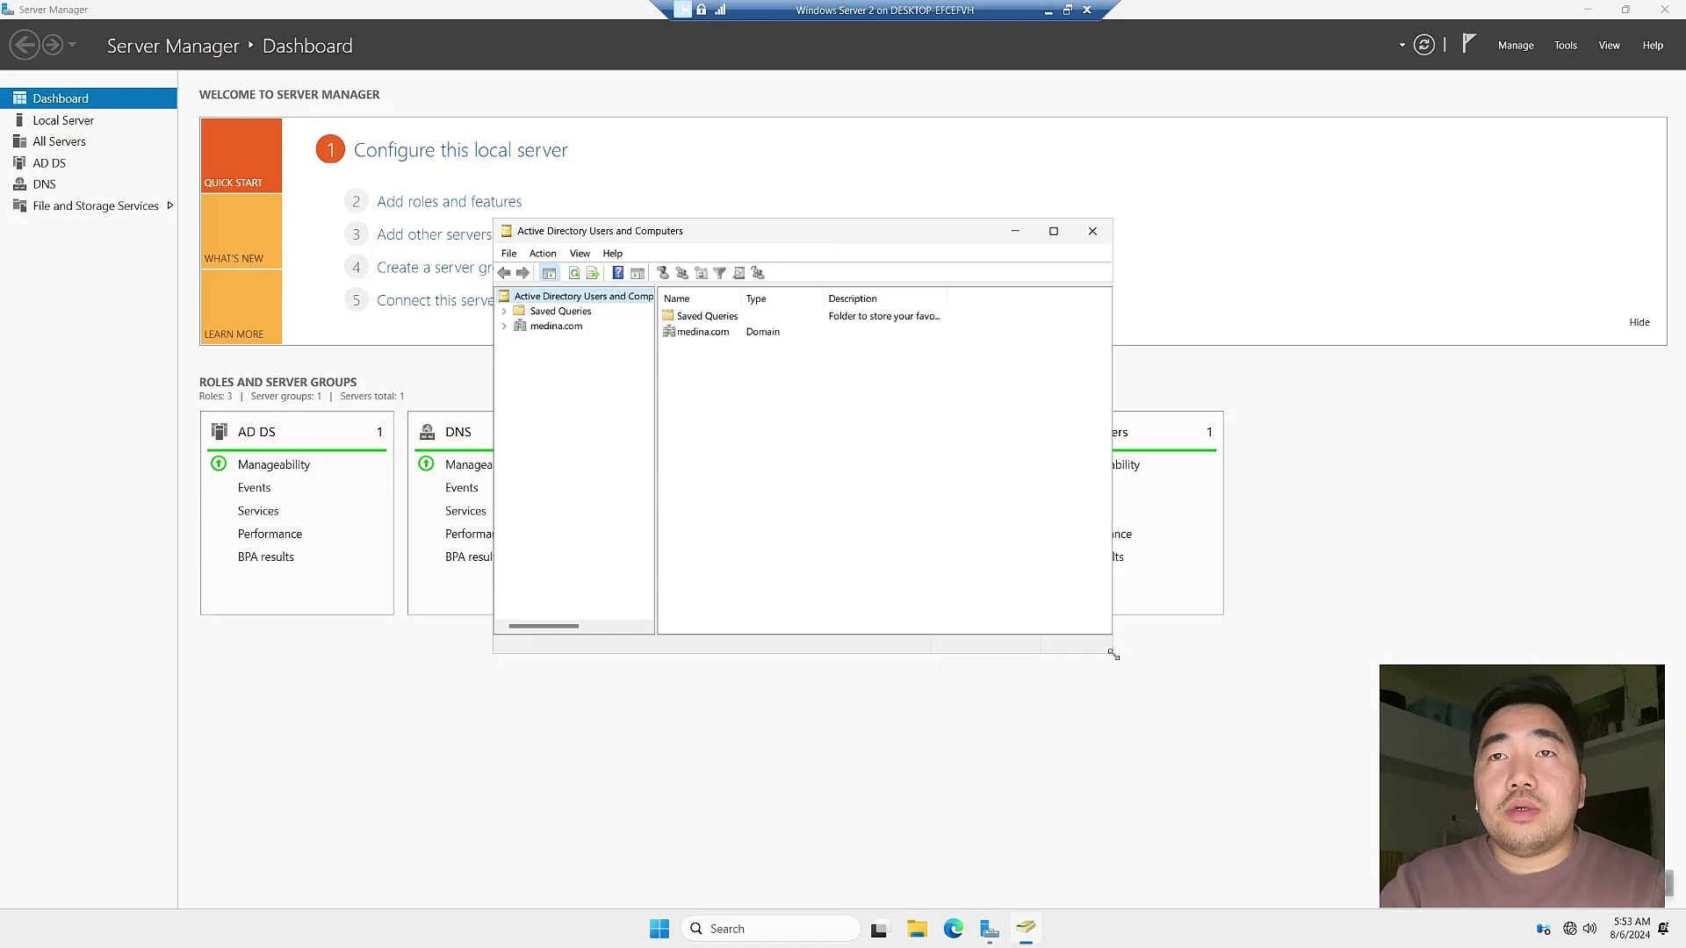
pyautogui.moveTo(1113, 655); pyautogui.dragTo(1176, 692)
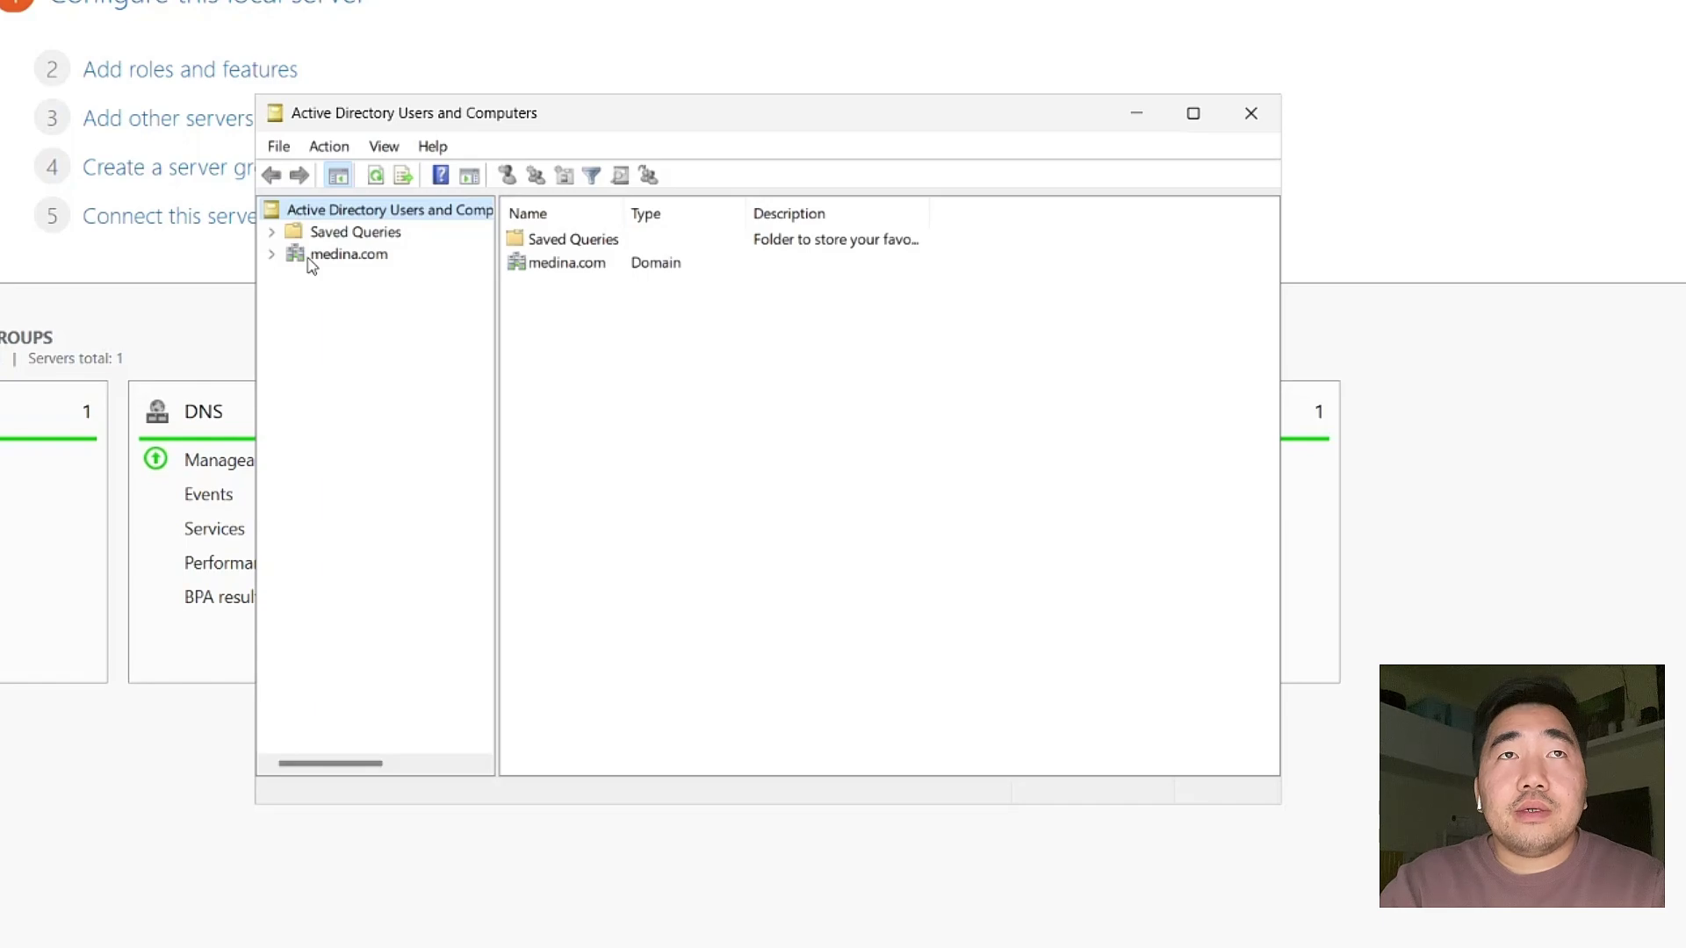
# Expand medina.com > MANILA and view the Computers, IT STAFF and USERS OUs
pyautogui.click(309, 258)
pyautogui.click(276, 253)
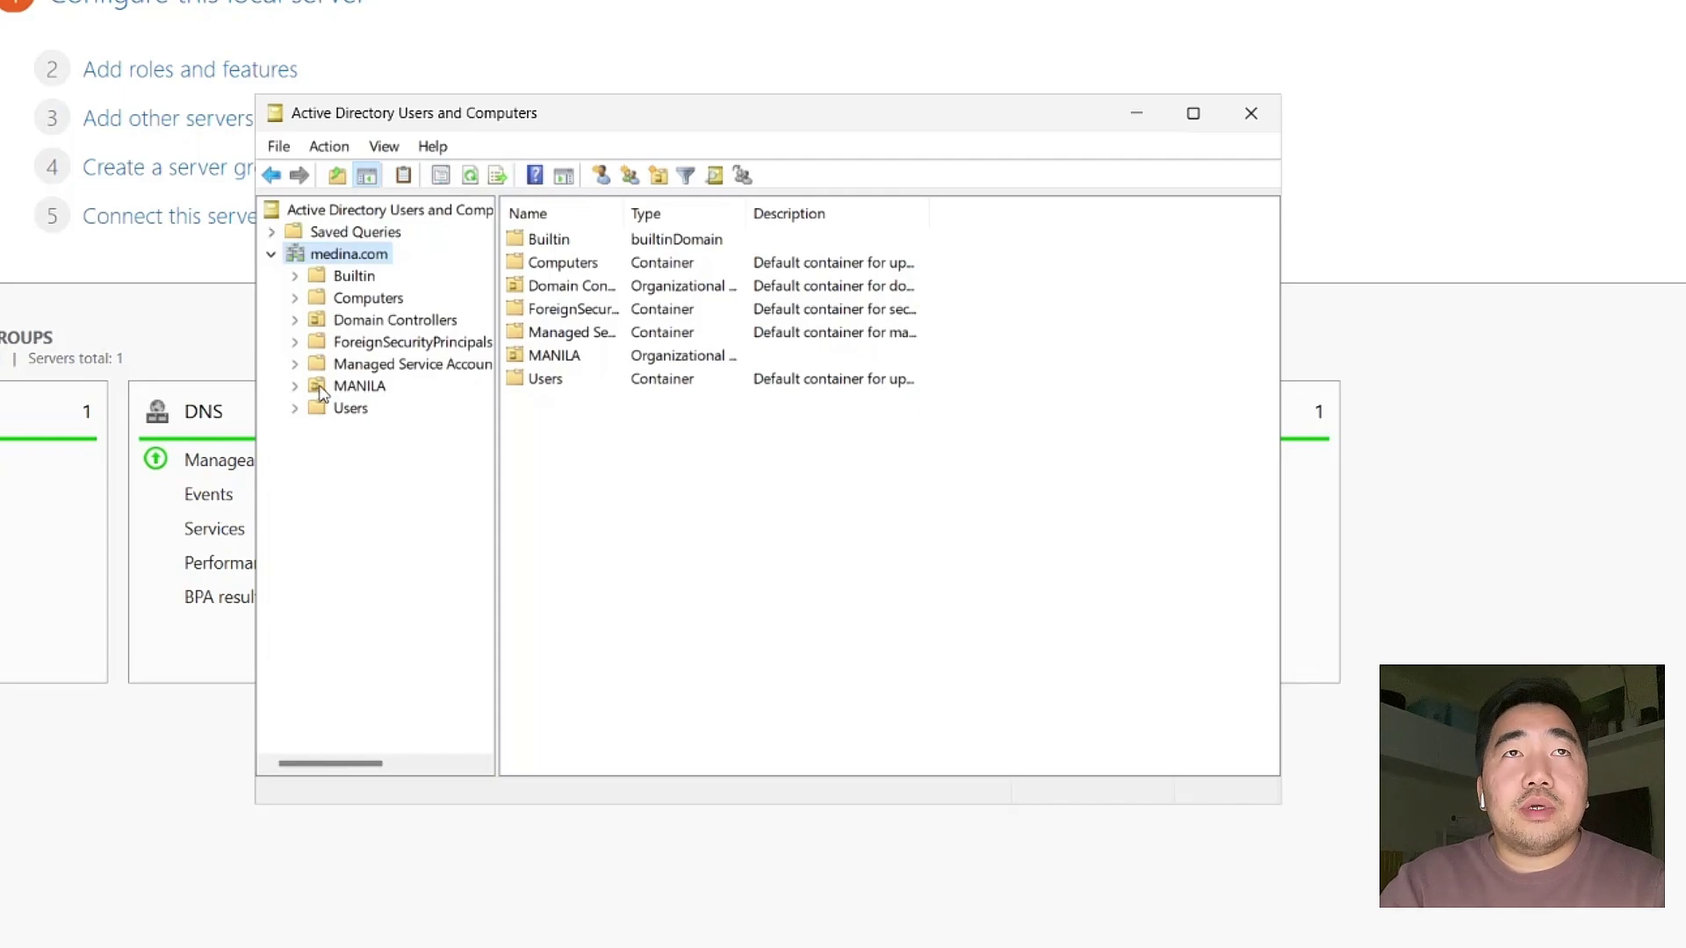
pyautogui.click(319, 389)
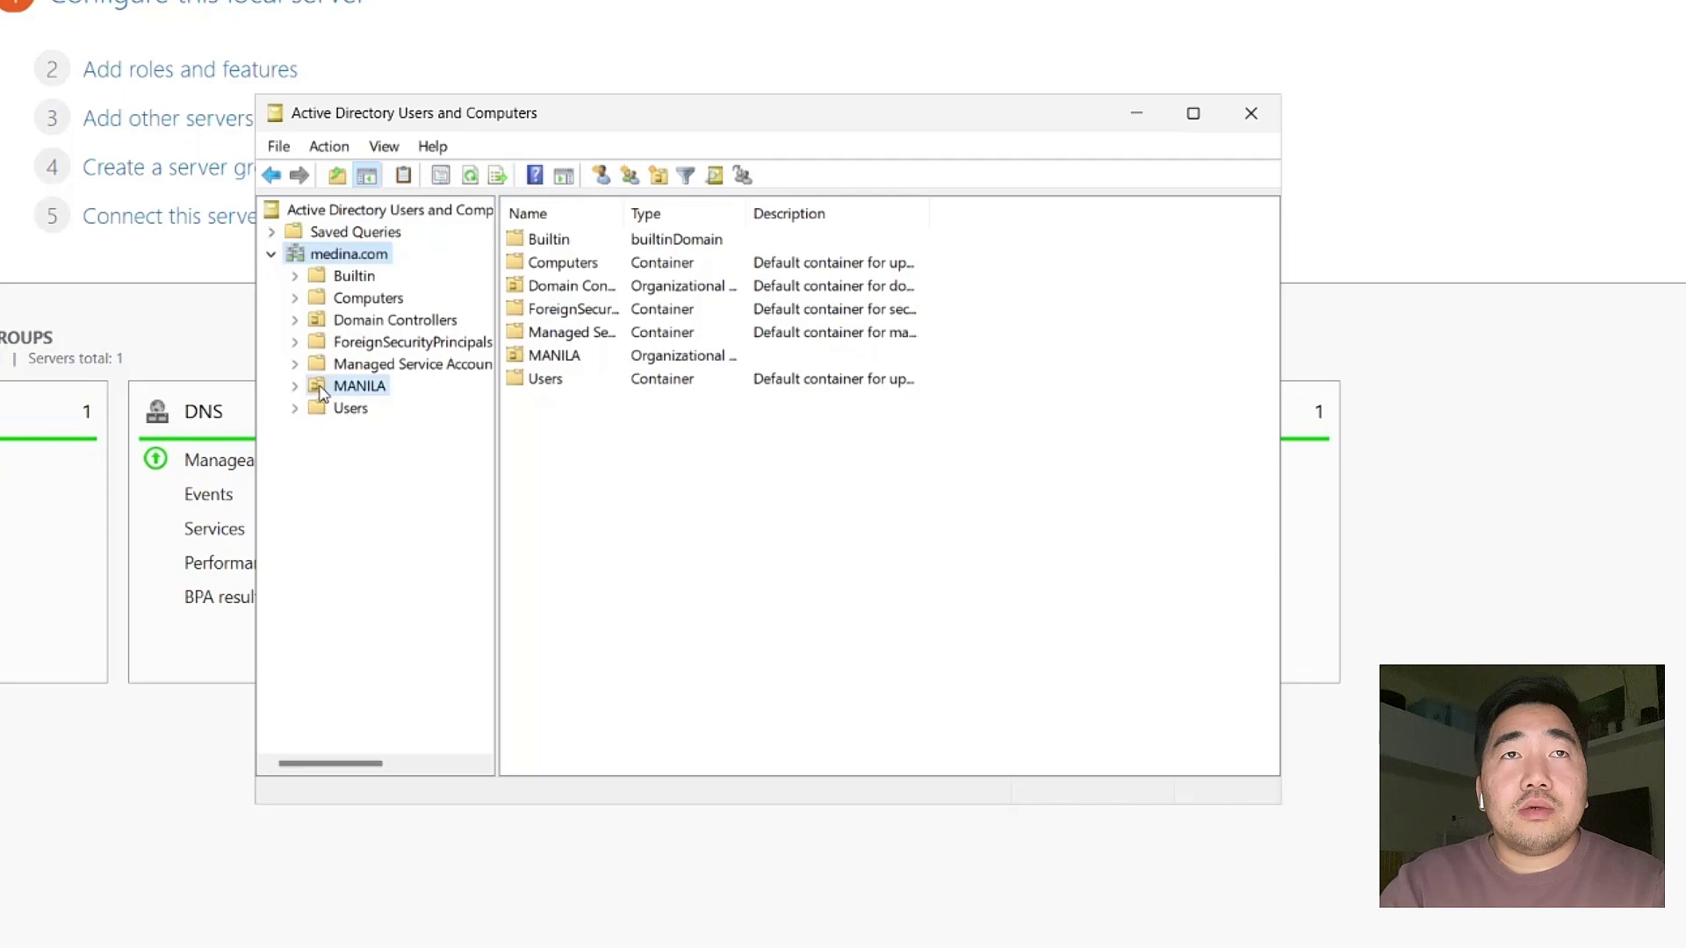
pyautogui.click(296, 386)
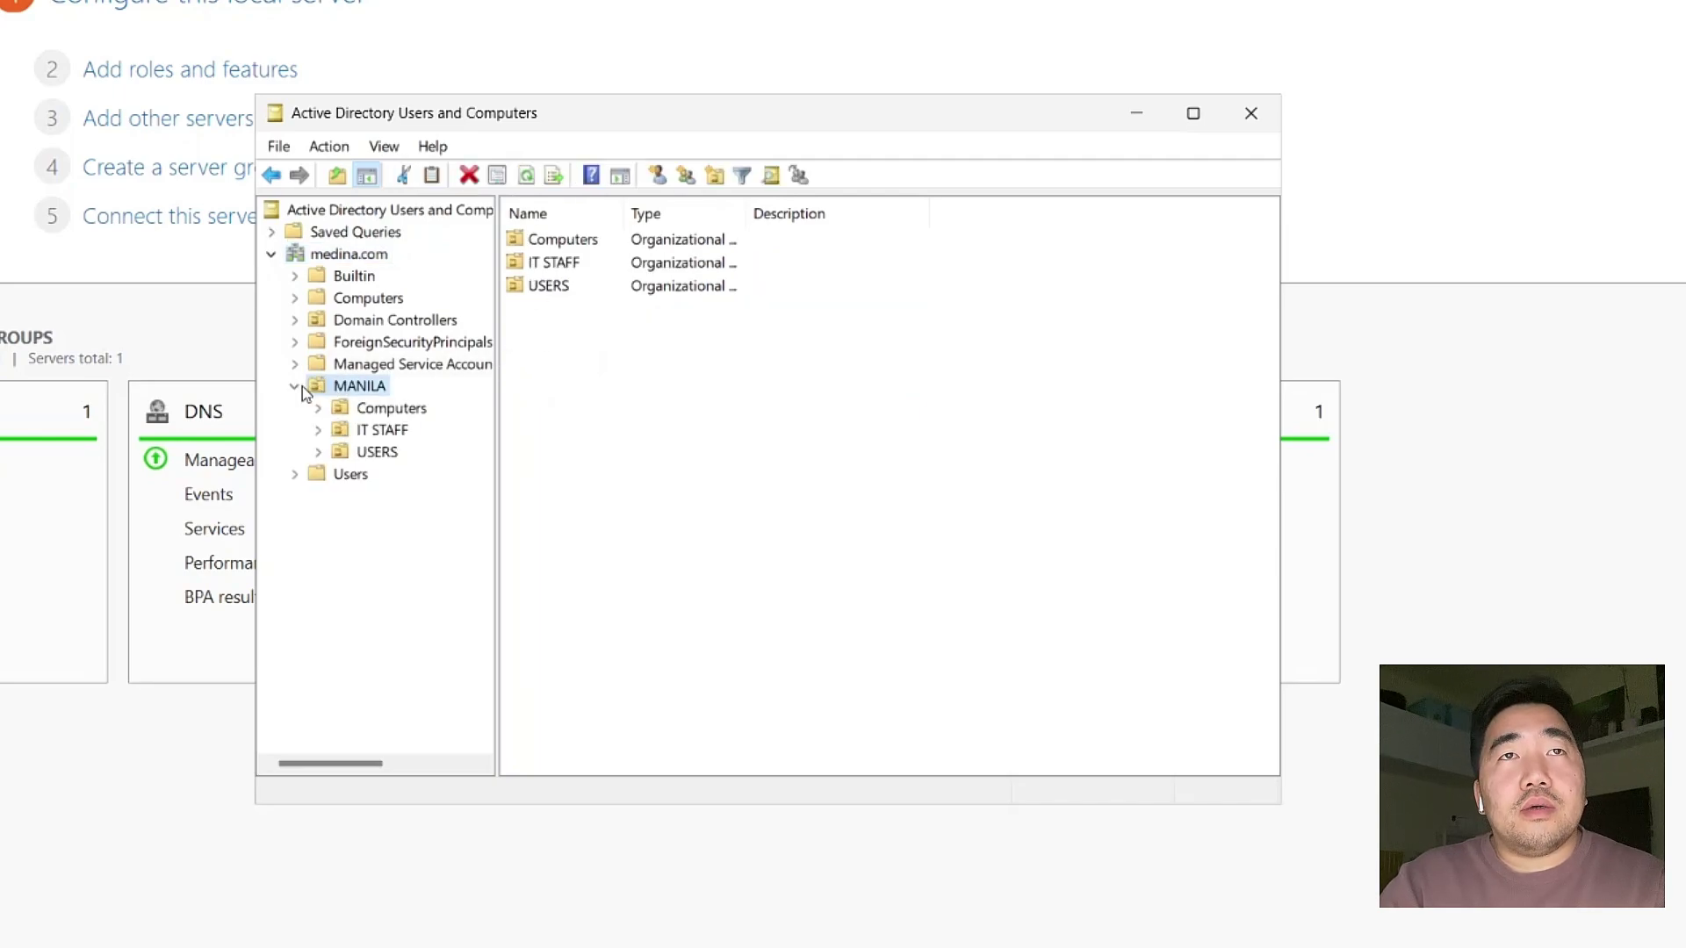
pyautogui.click(373, 411)
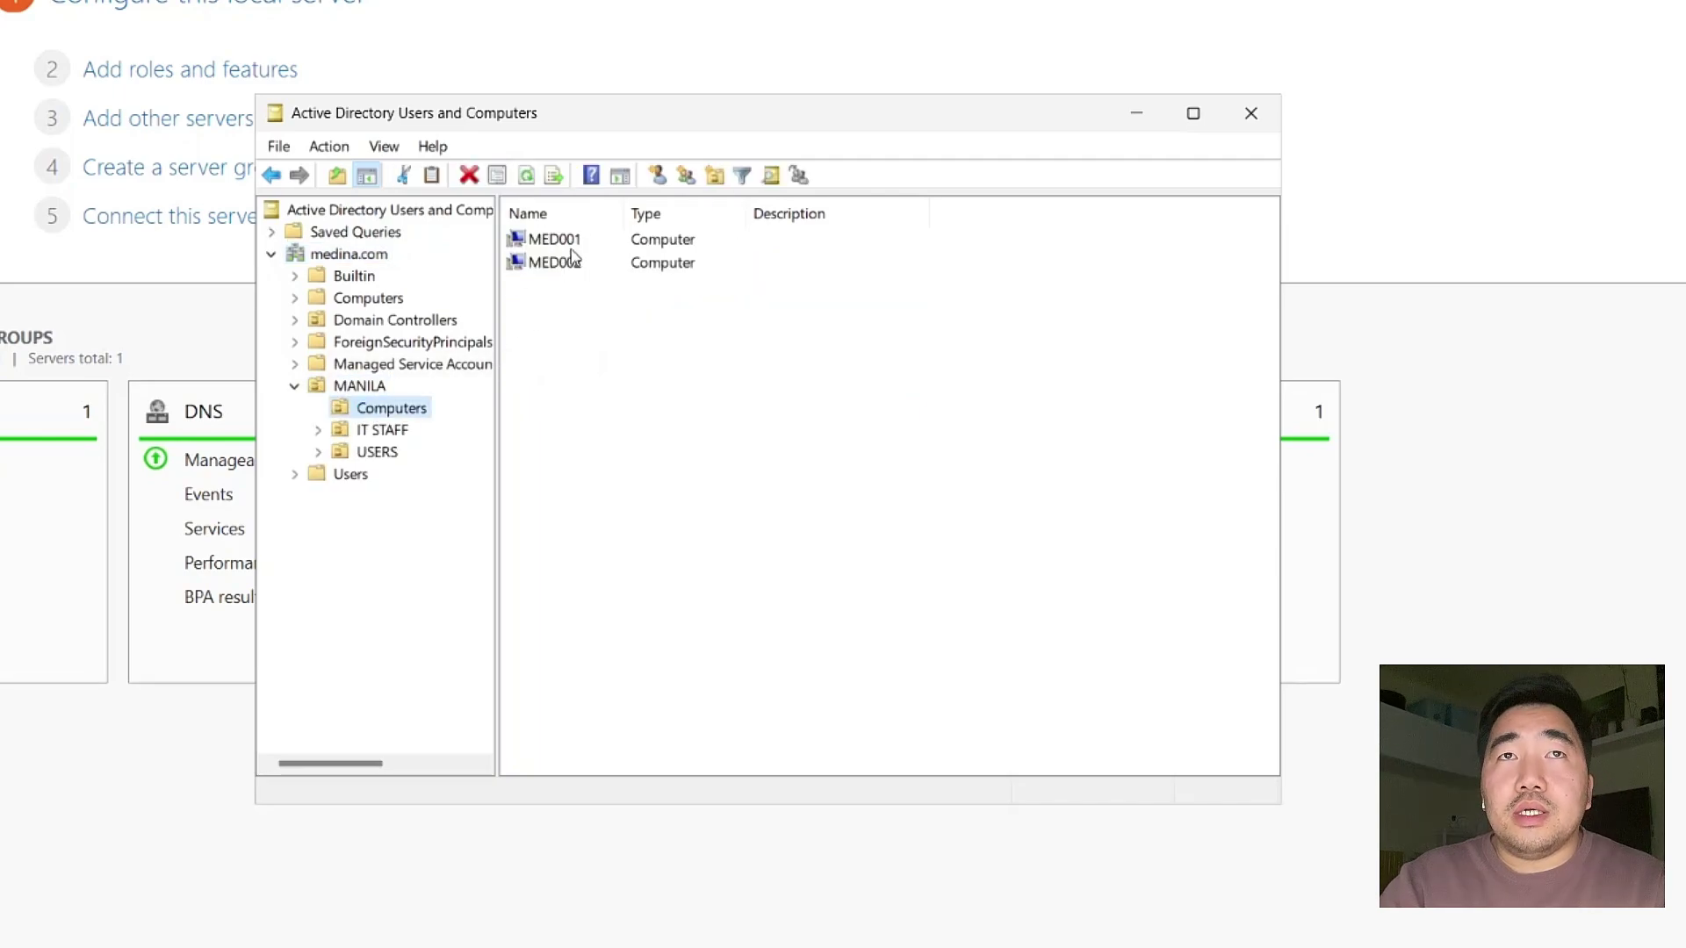
pyautogui.click(376, 431)
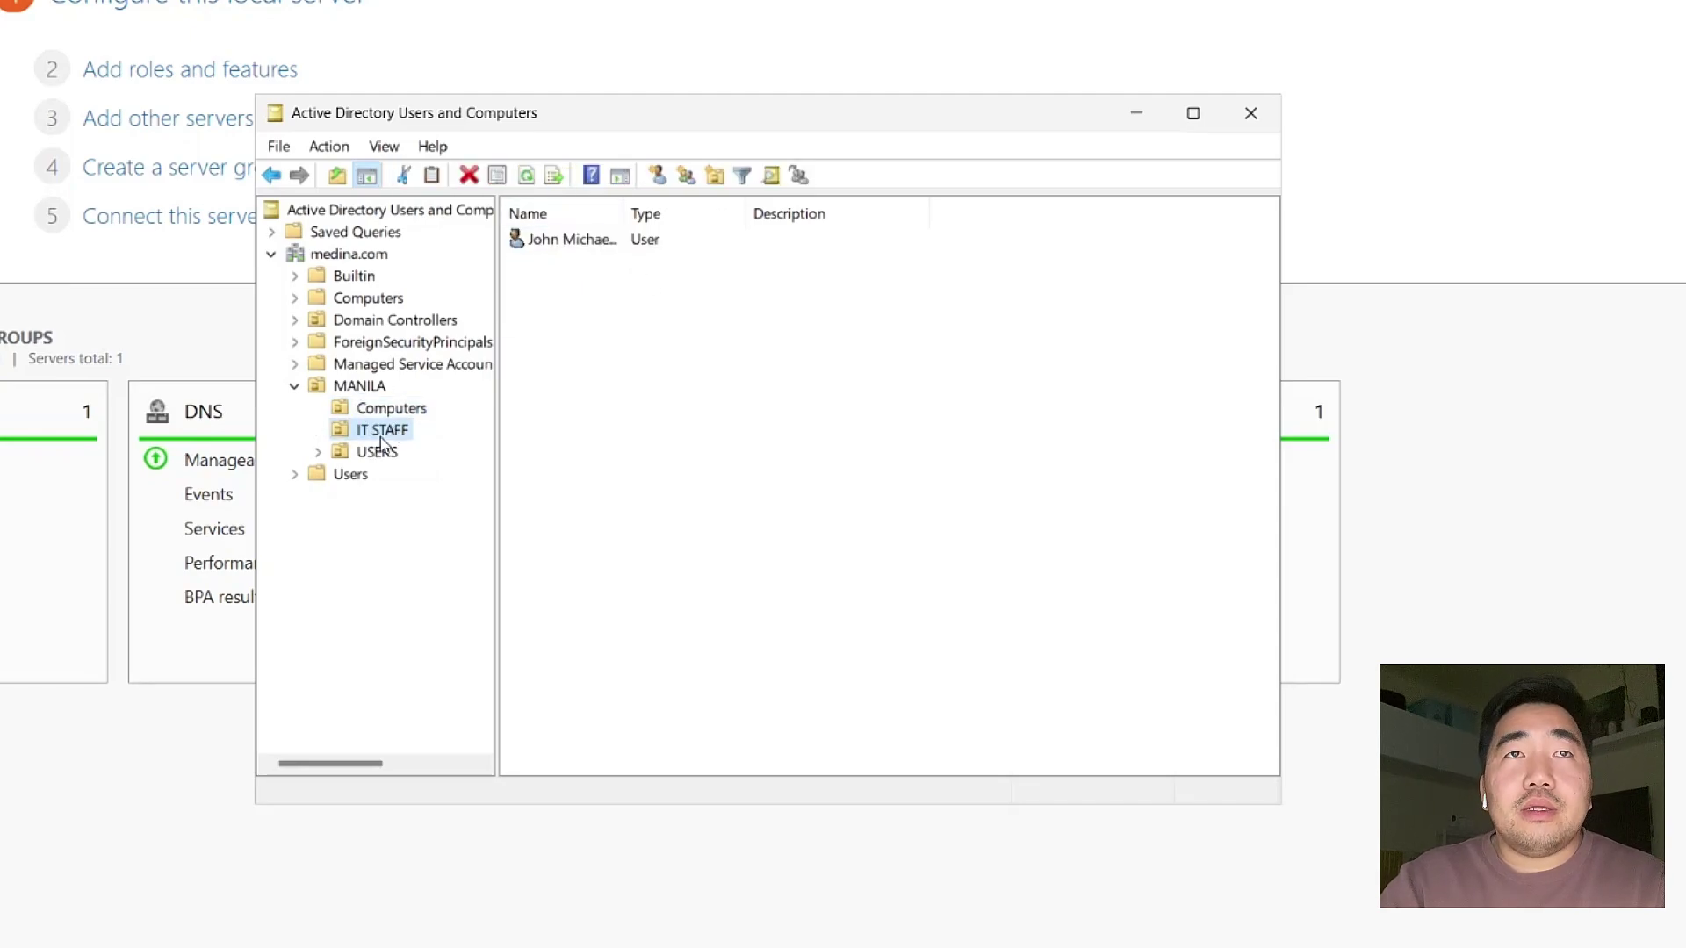
pyautogui.click(379, 451)
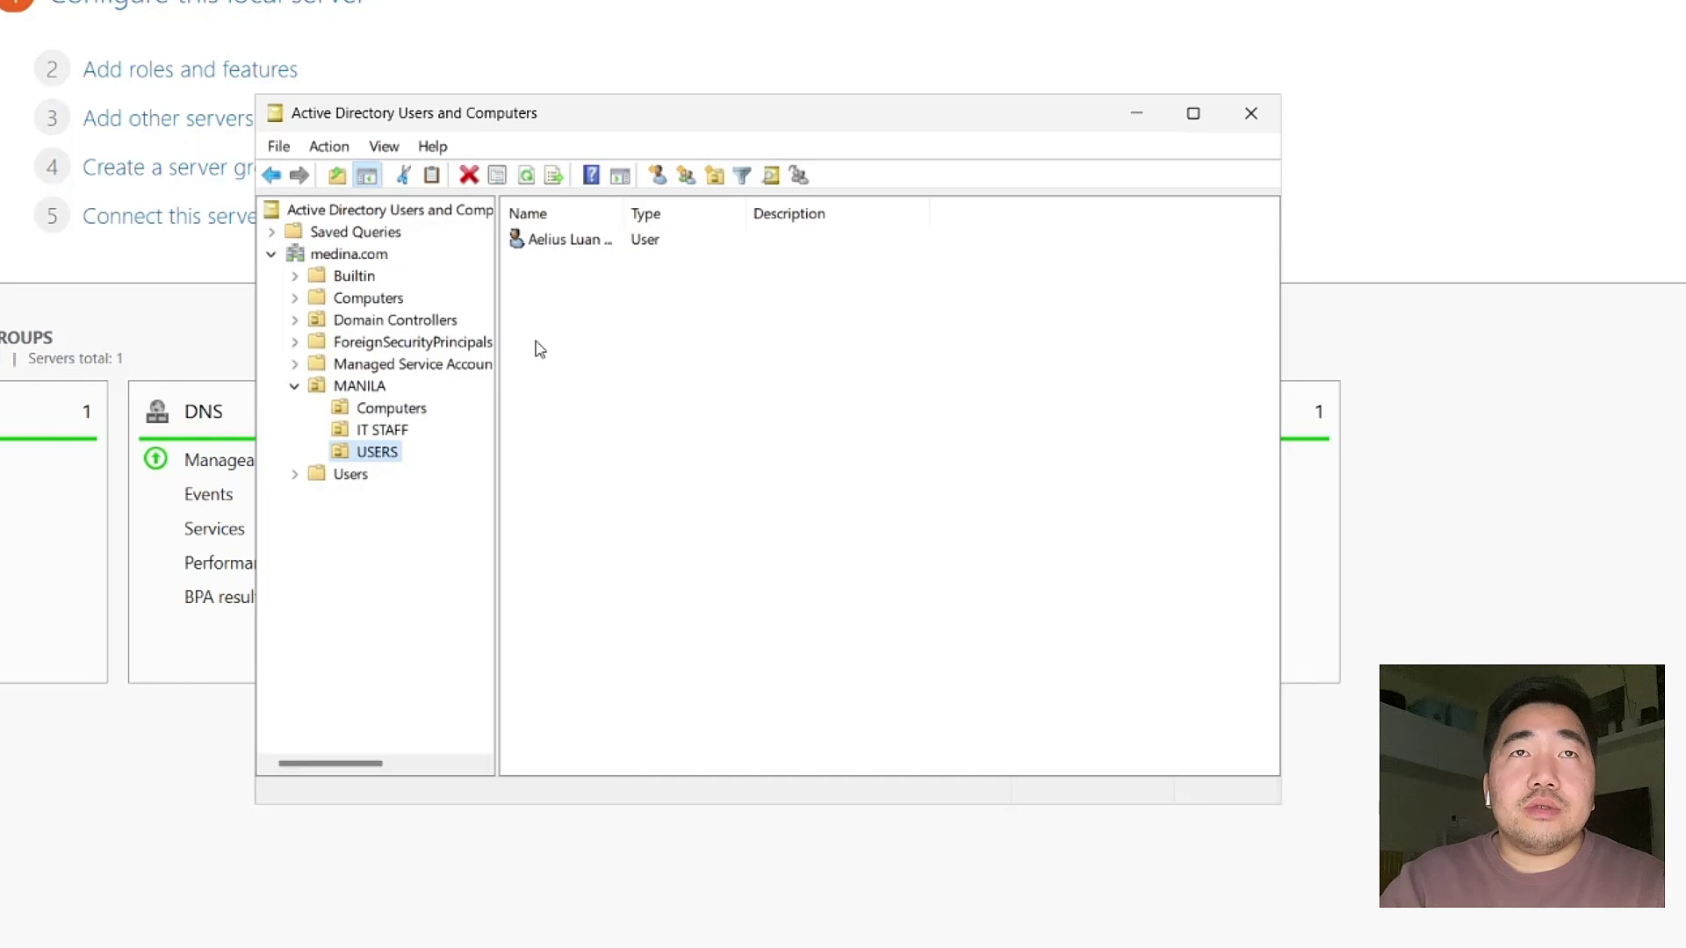
pyautogui.moveTo(495, 380); pyautogui.dragTo(663, 406)
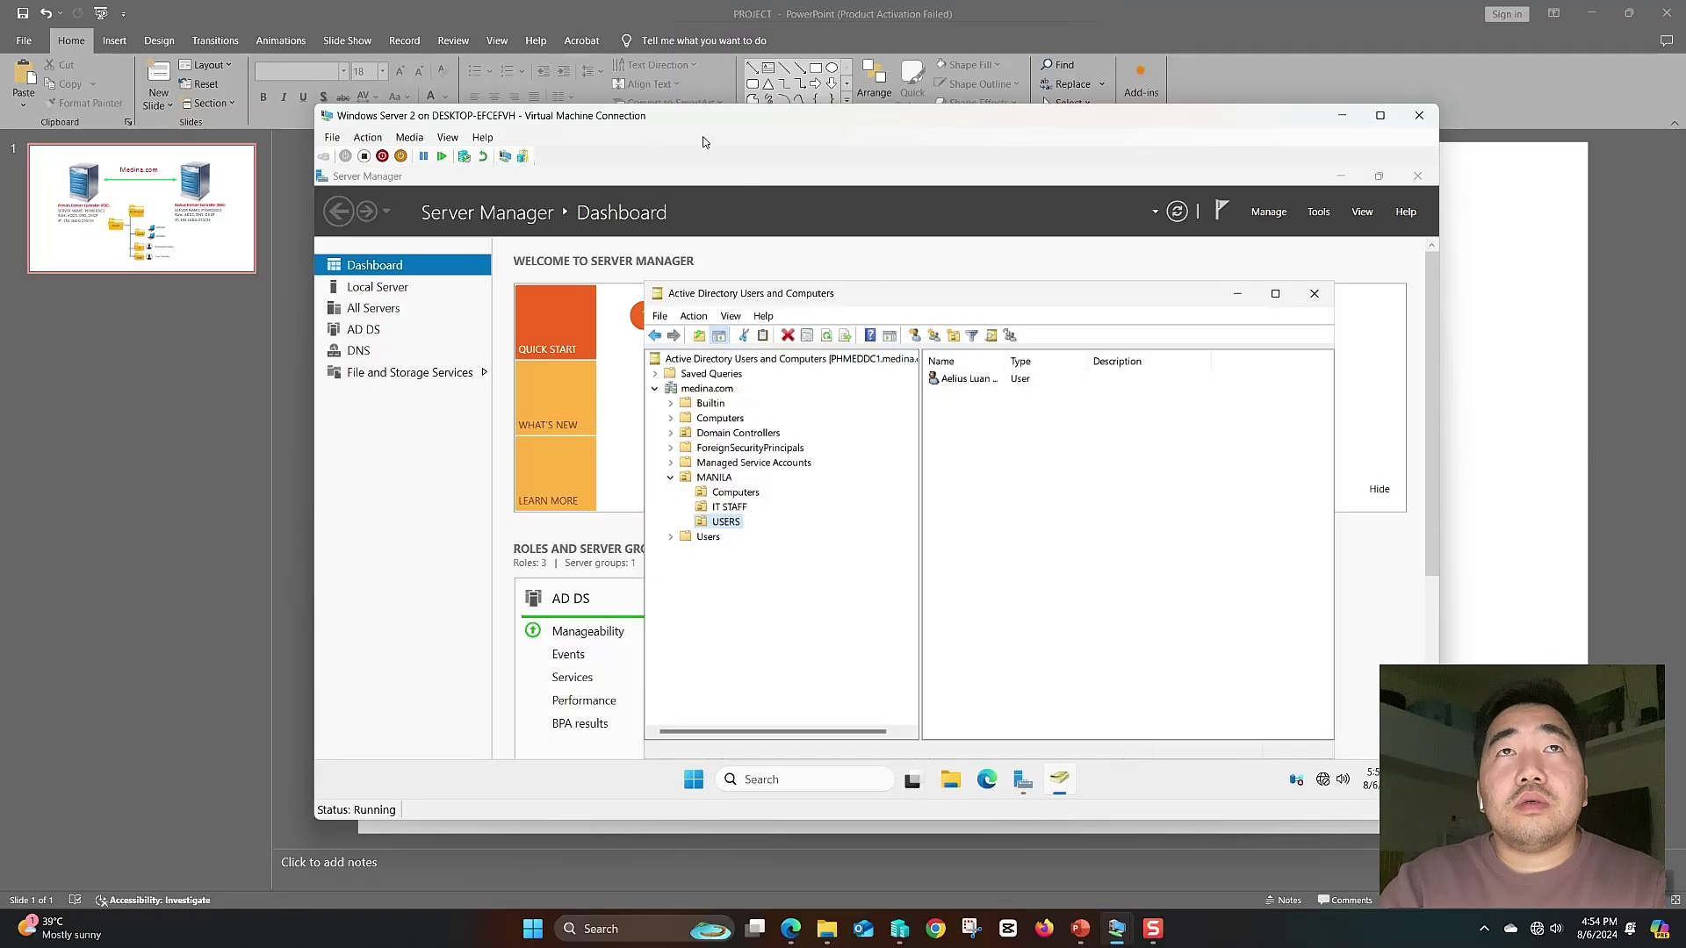
pyautogui.moveTo(693, 115); pyautogui.dragTo(928, 138)
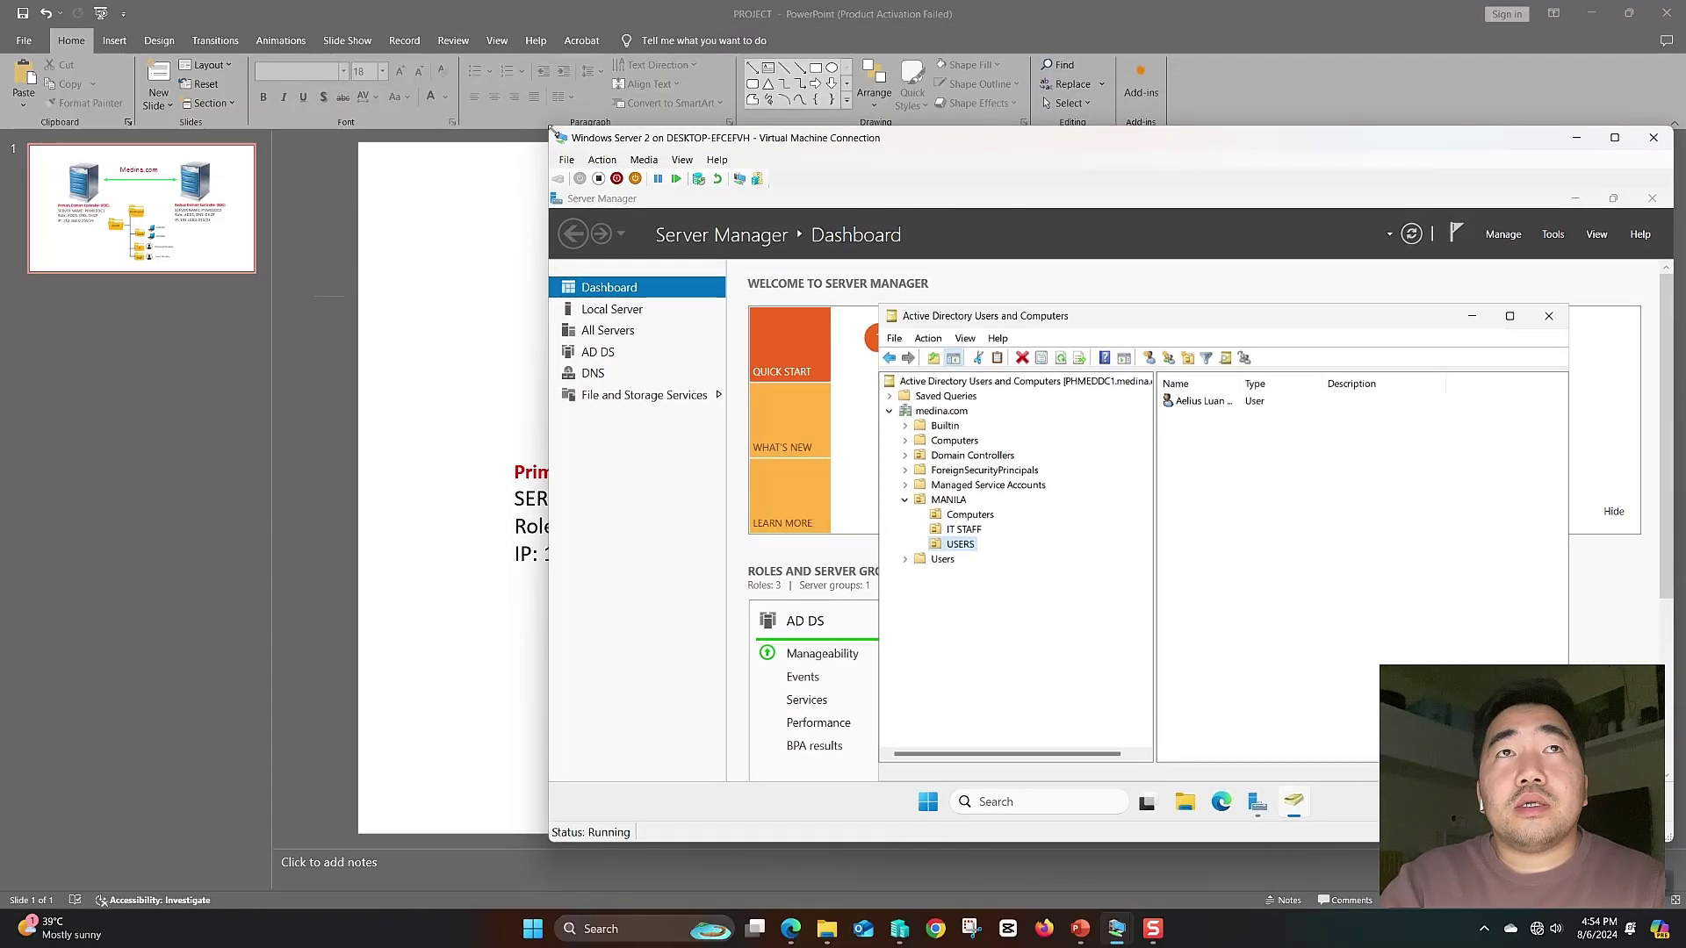
pyautogui.moveTo(552, 130); pyautogui.dragTo(942, 151)
pyautogui.moveTo(1119, 168); pyautogui.dragTo(1034, 160)
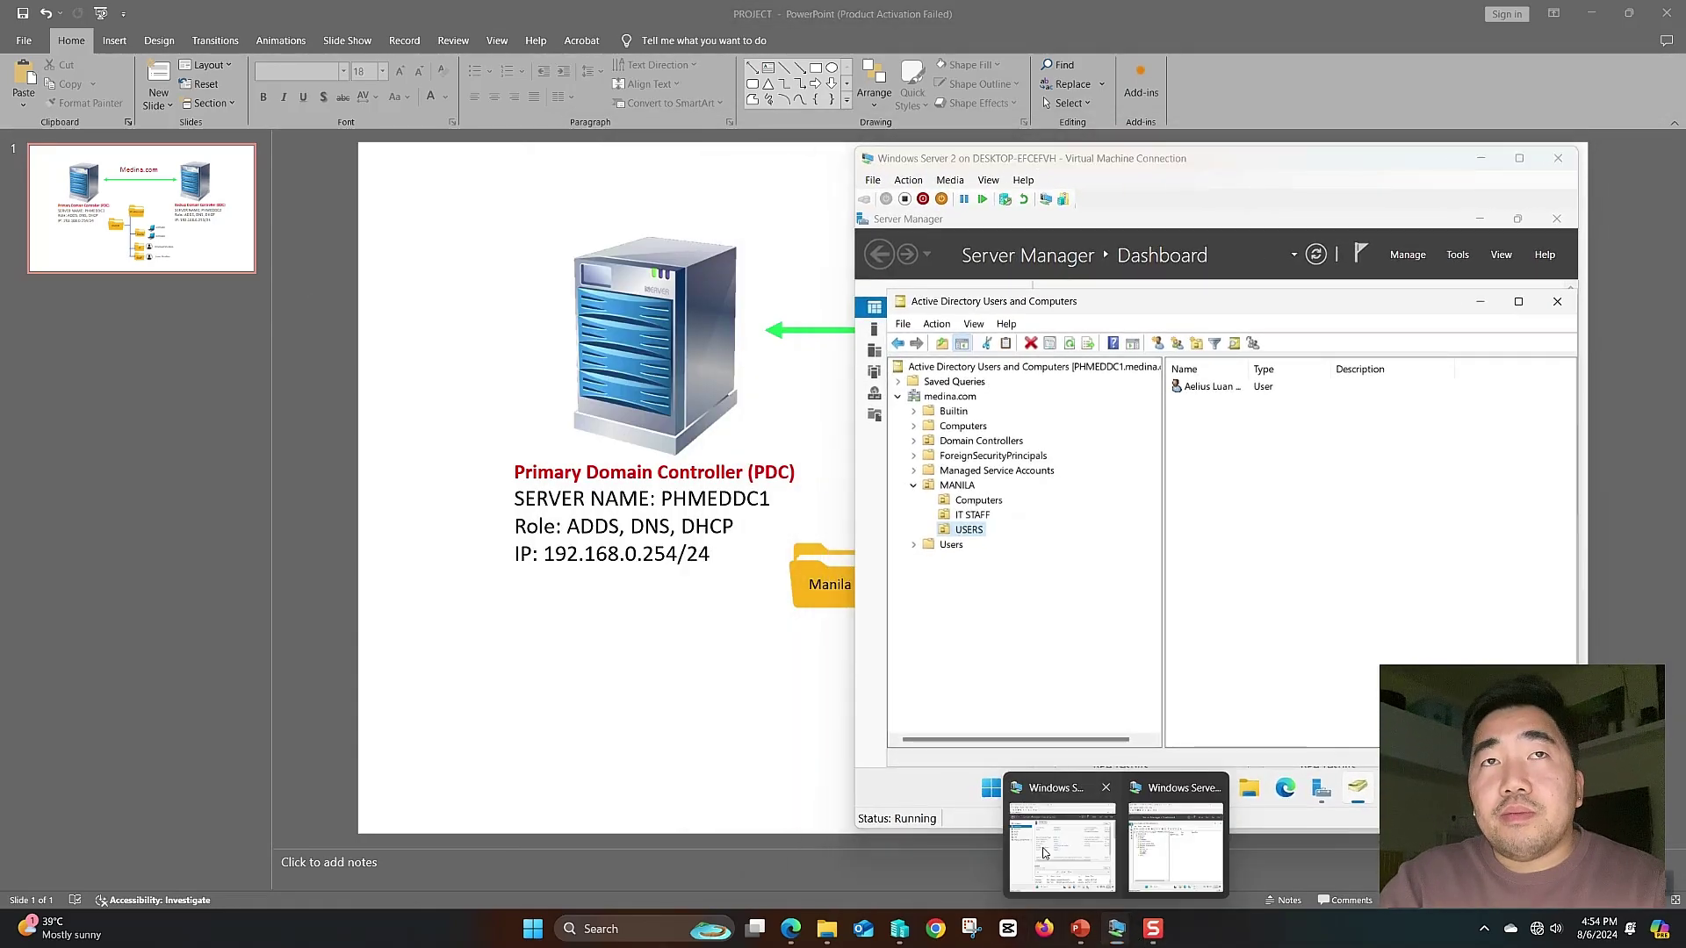
pyautogui.click(1053, 834)
pyautogui.click(556, 779)
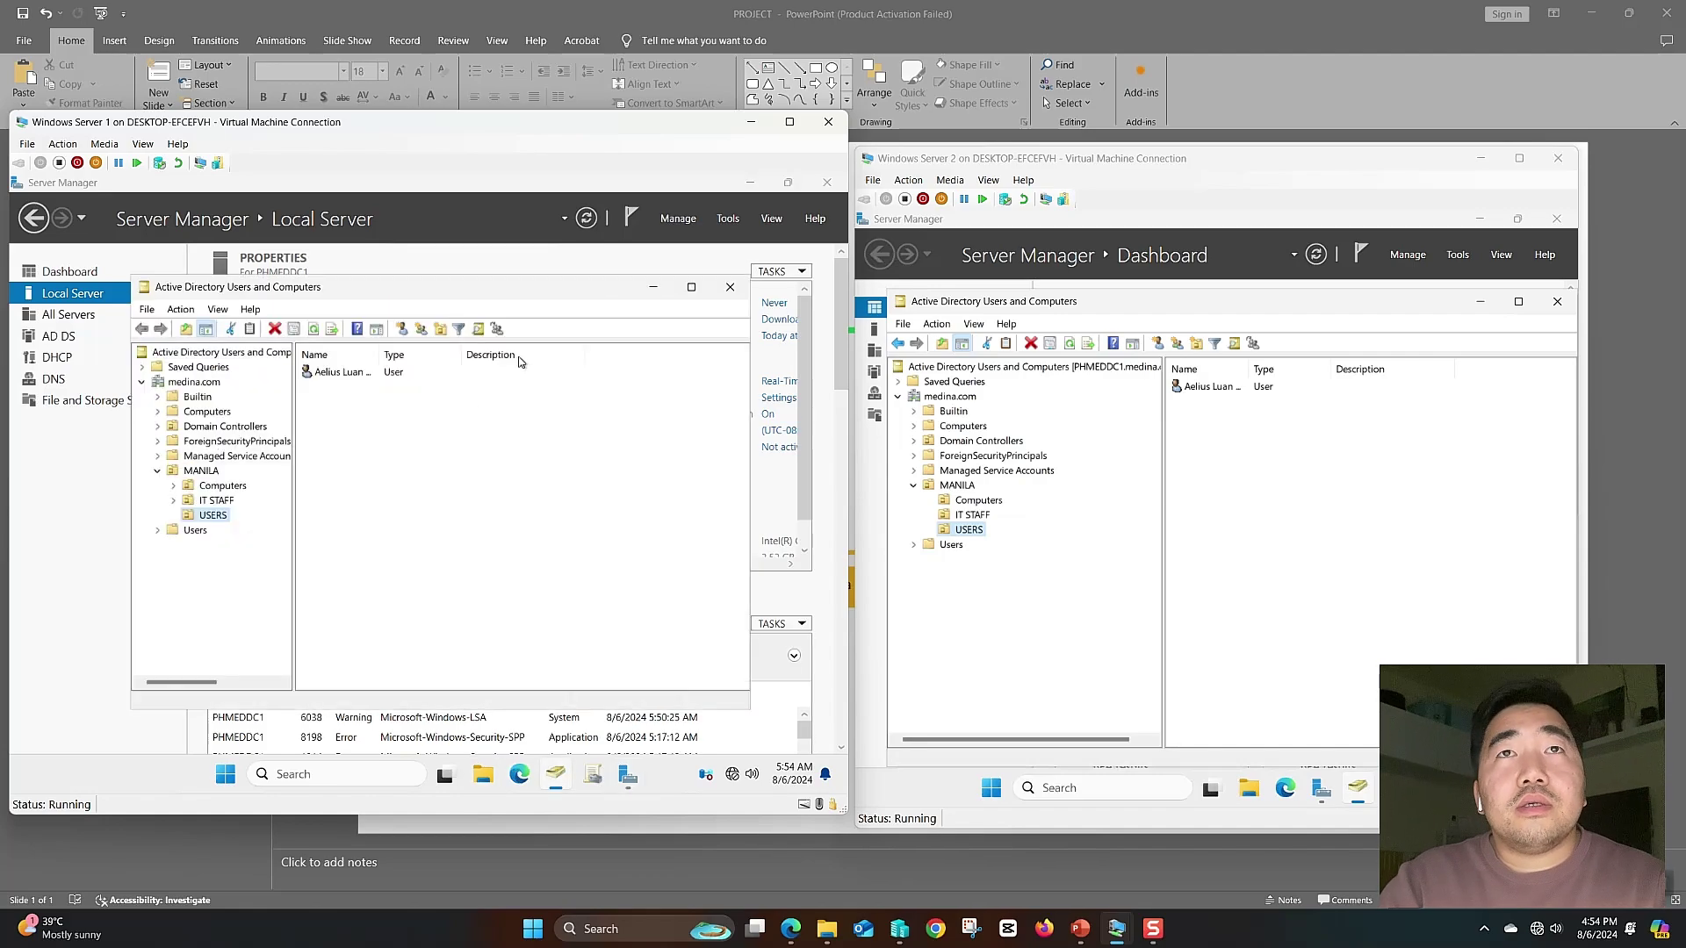
pyautogui.moveTo(525, 297); pyautogui.dragTo(475, 287)
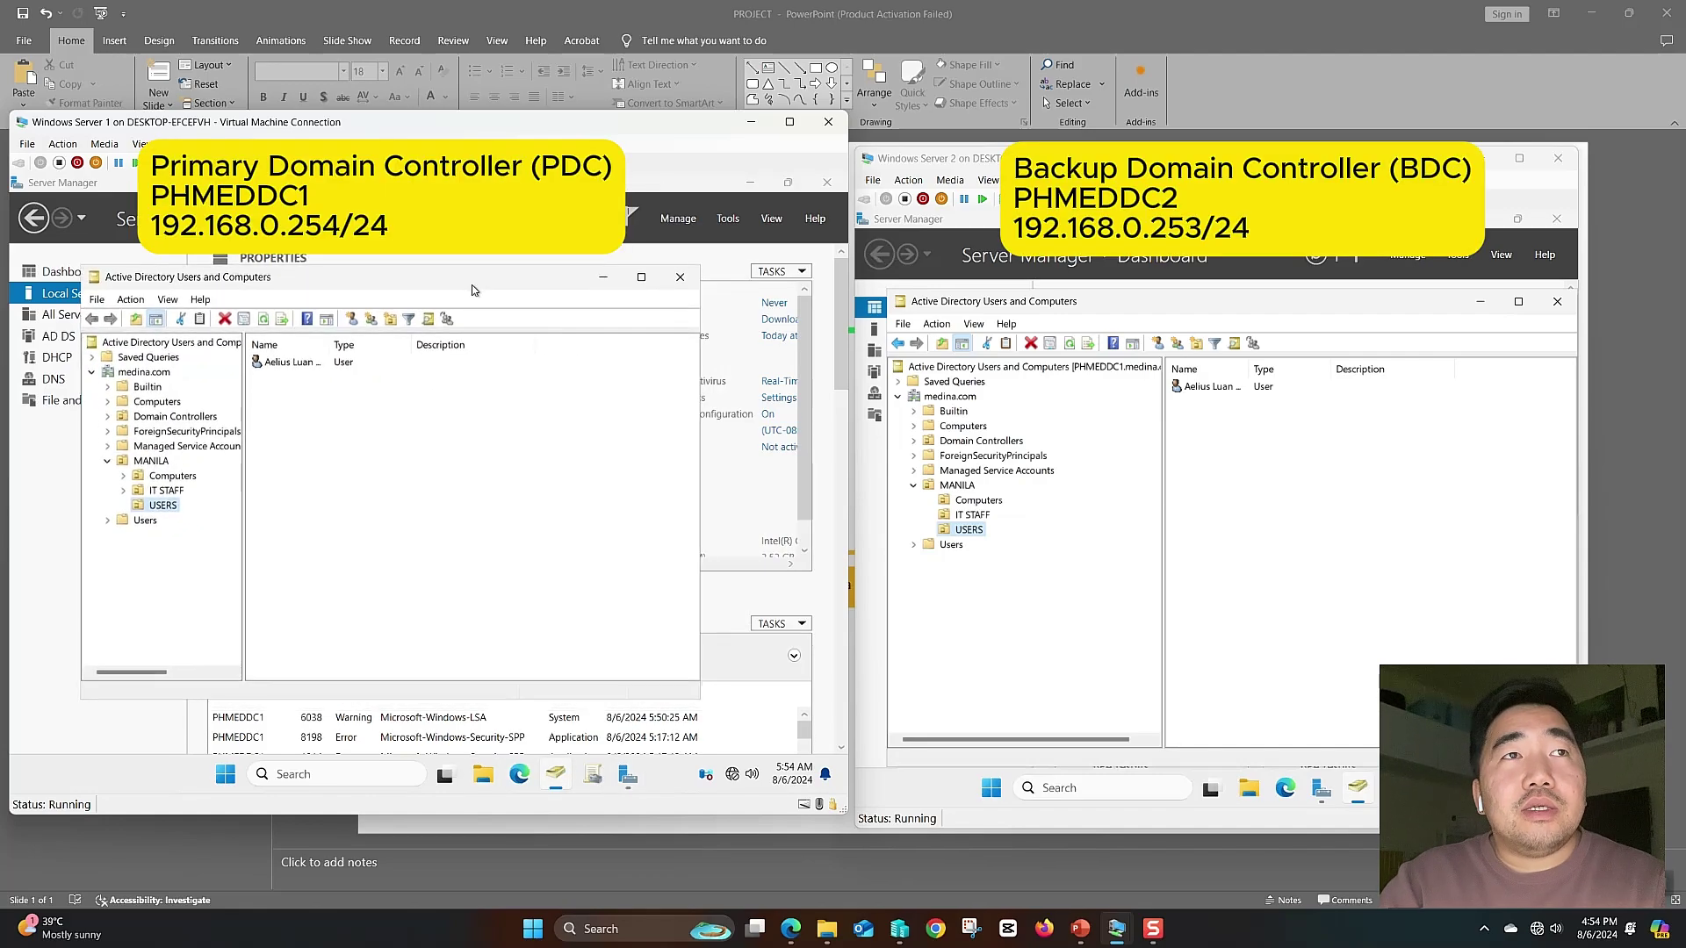
pyautogui.click(149, 462)
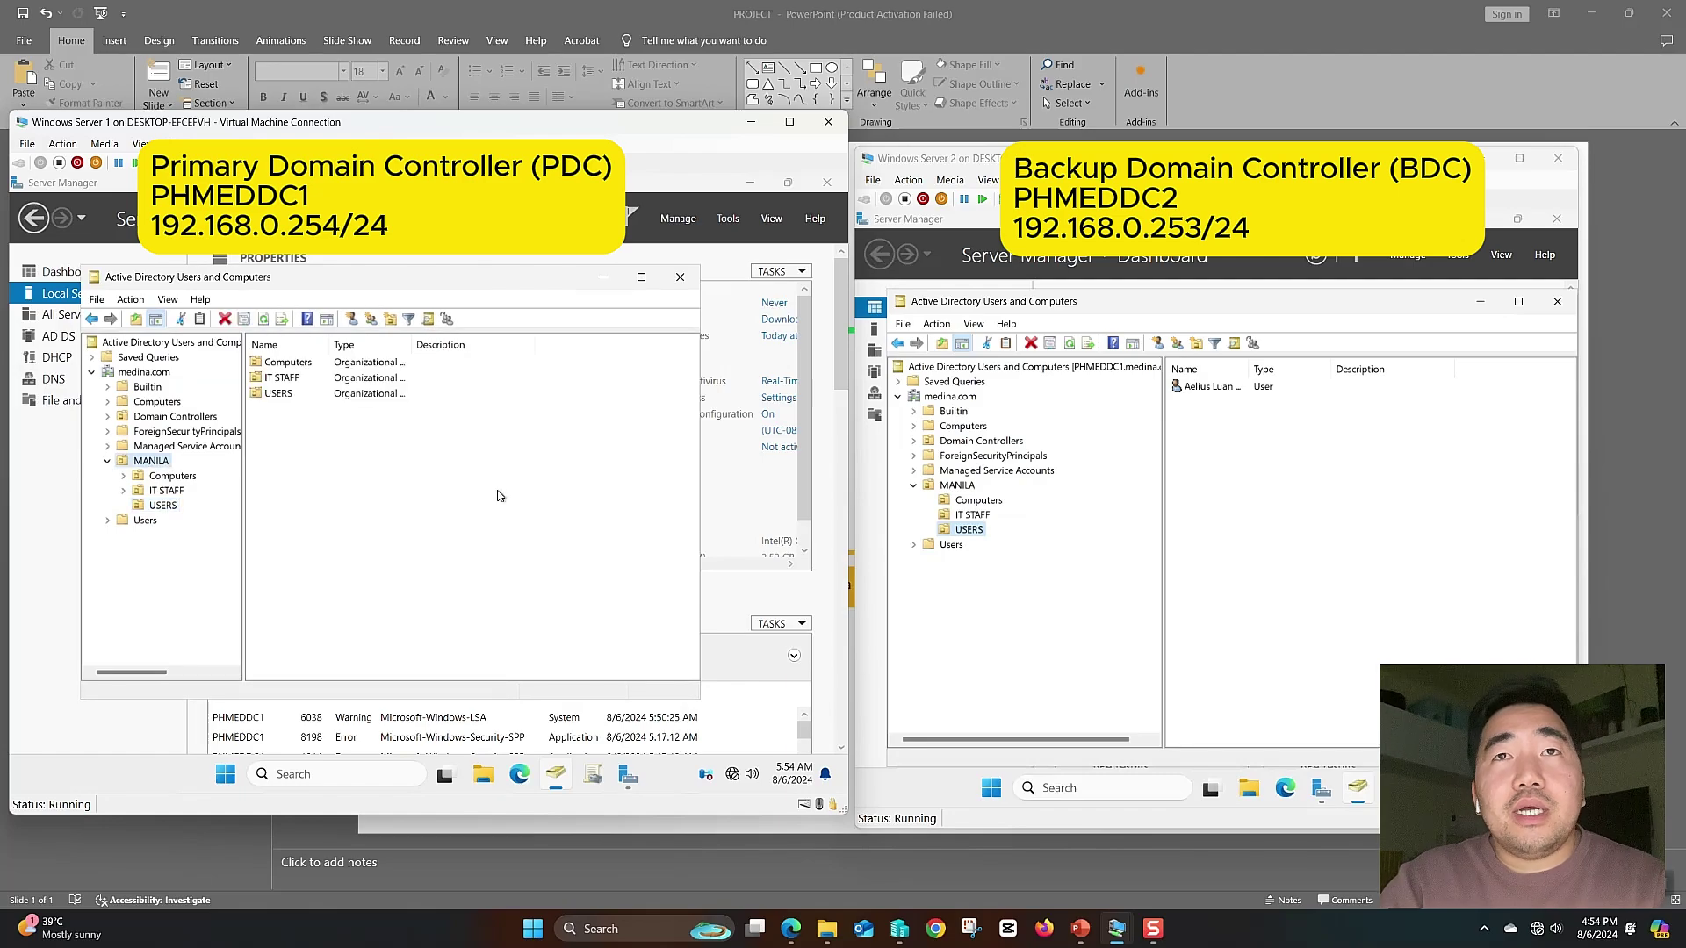
pyautogui.click(952, 488)
pyautogui.click(172, 476)
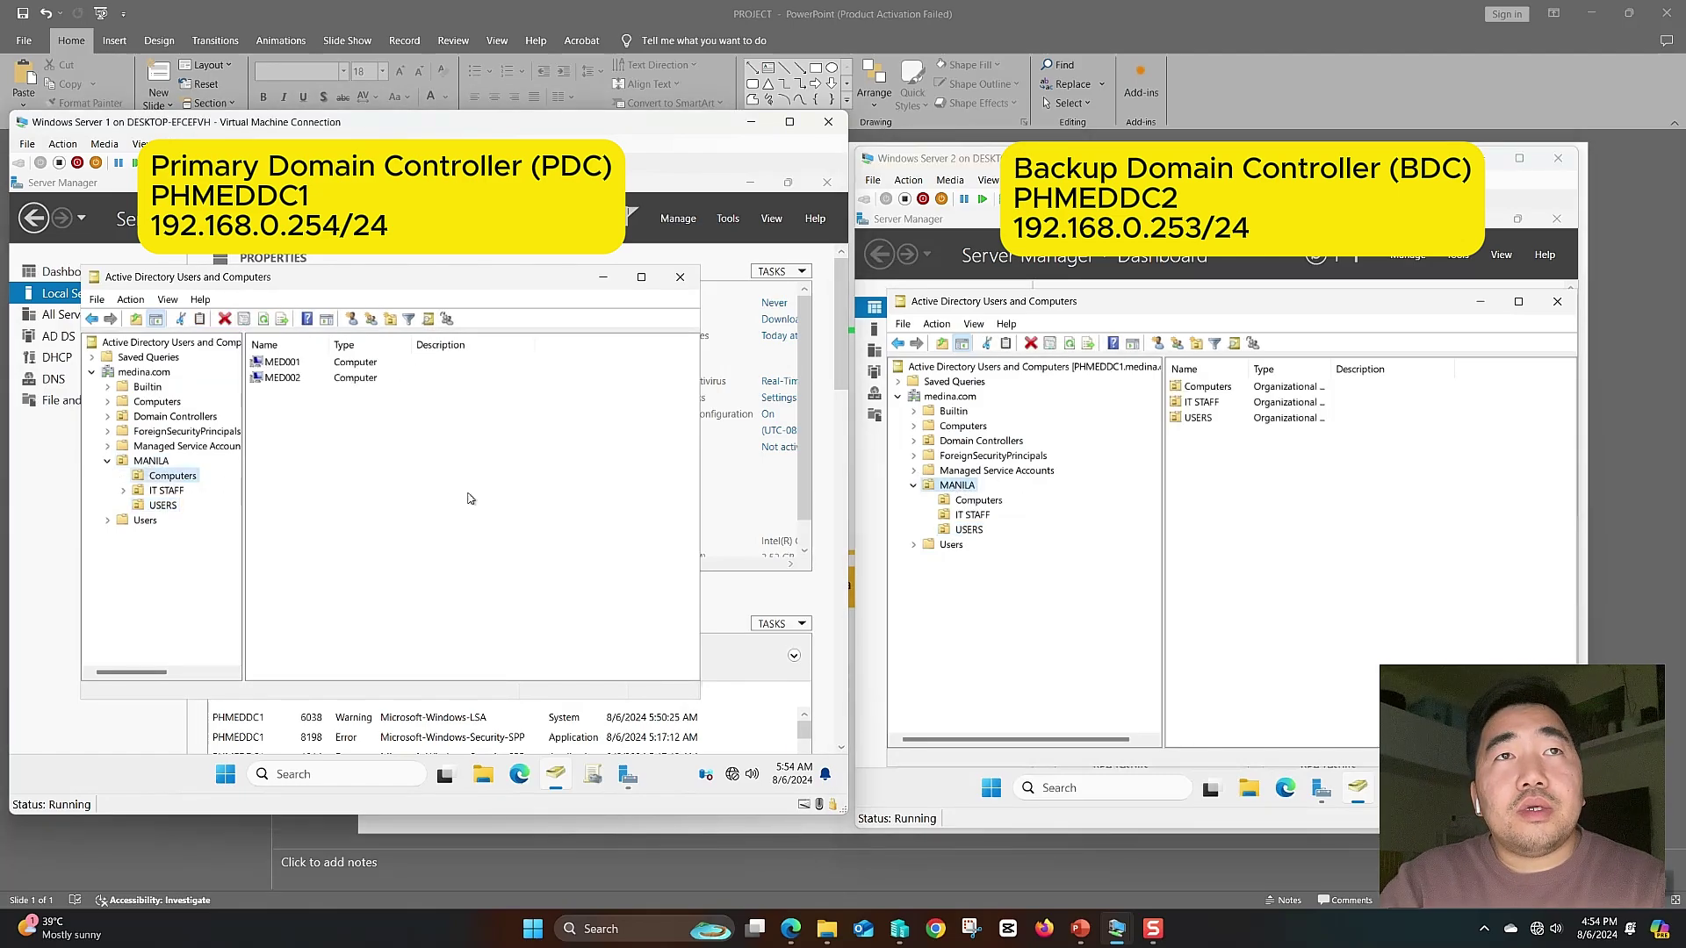
pyautogui.click(978, 501)
pyautogui.click(164, 491)
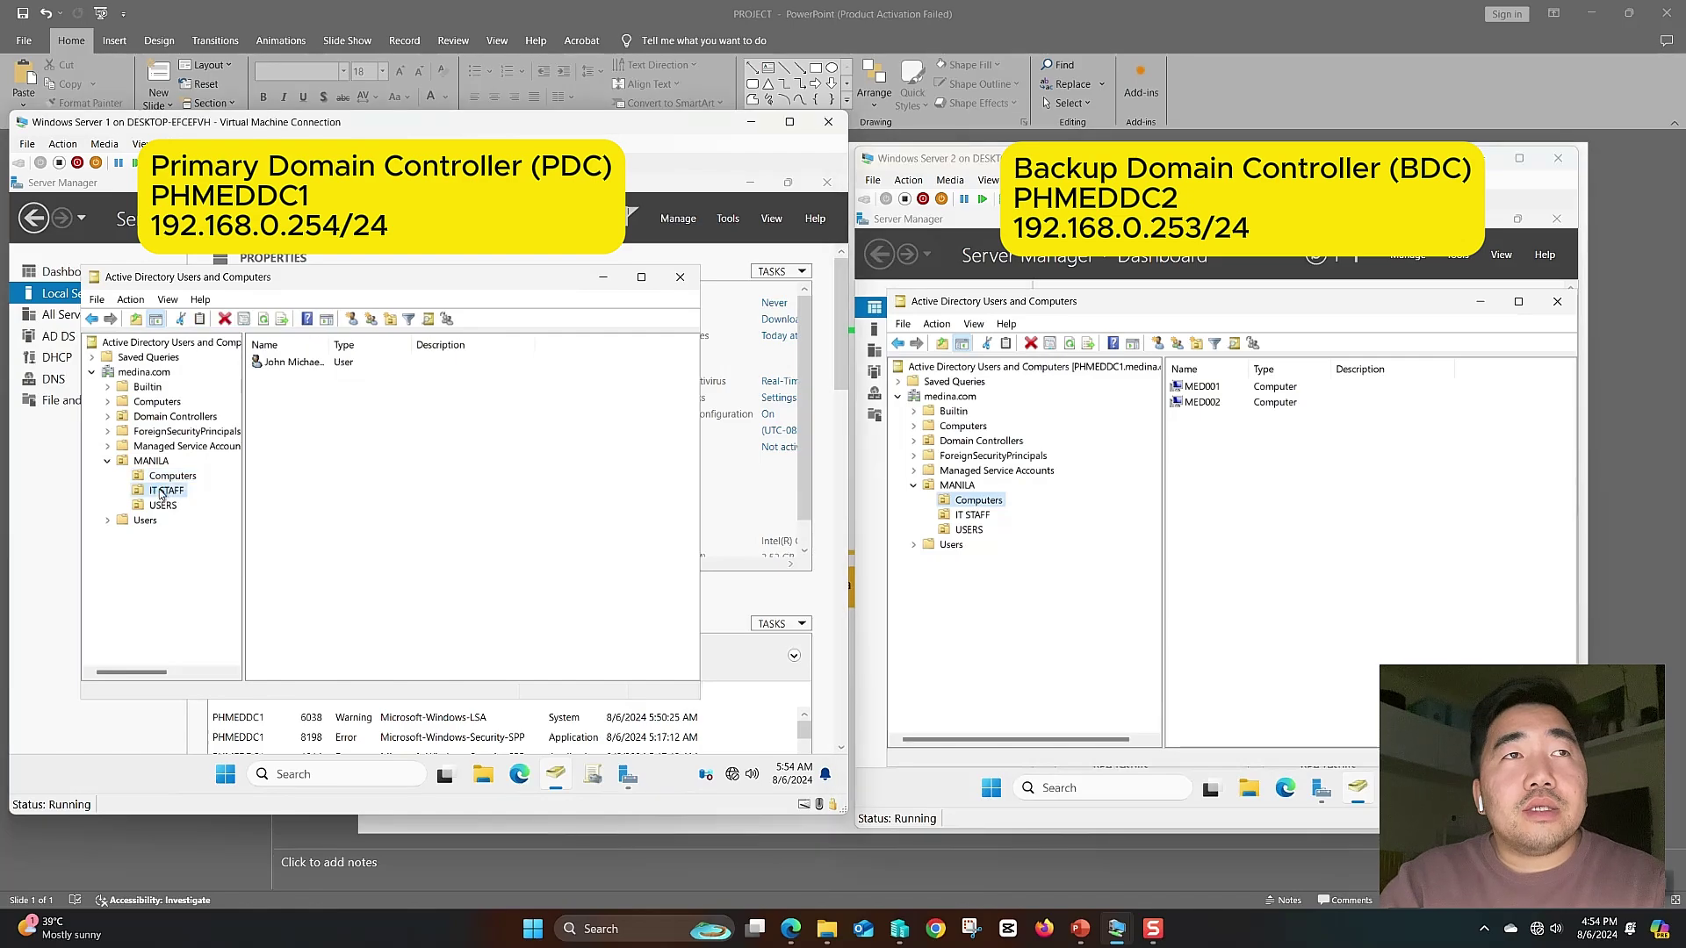
pyautogui.click(975, 516)
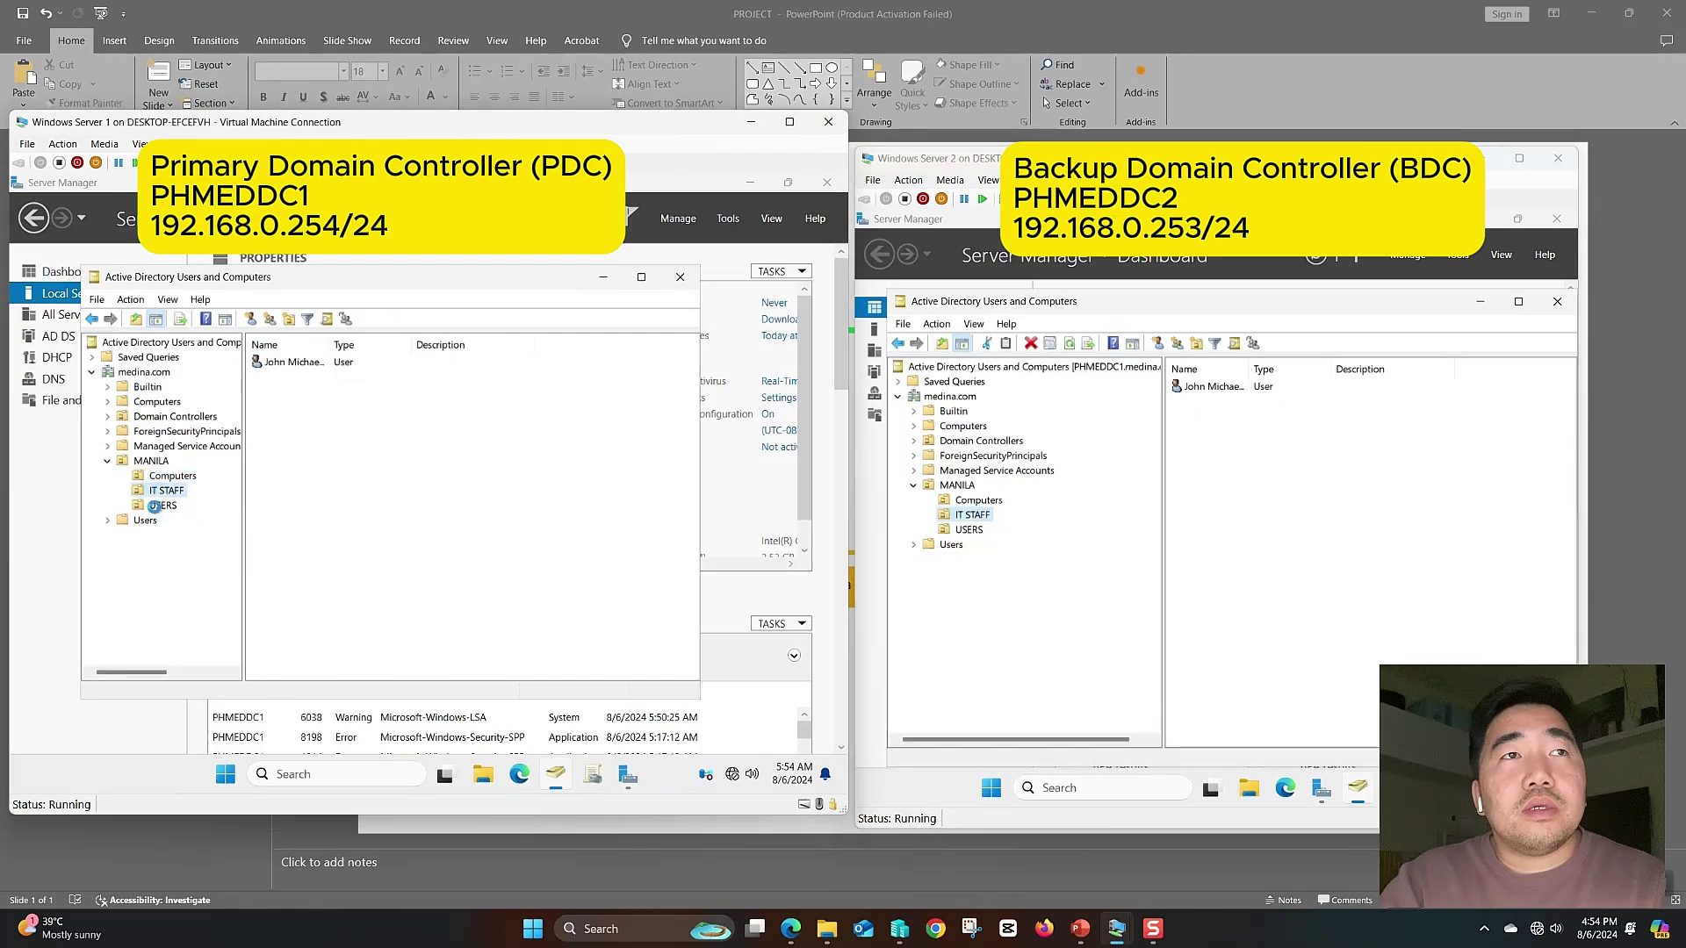
pyautogui.click(158, 507)
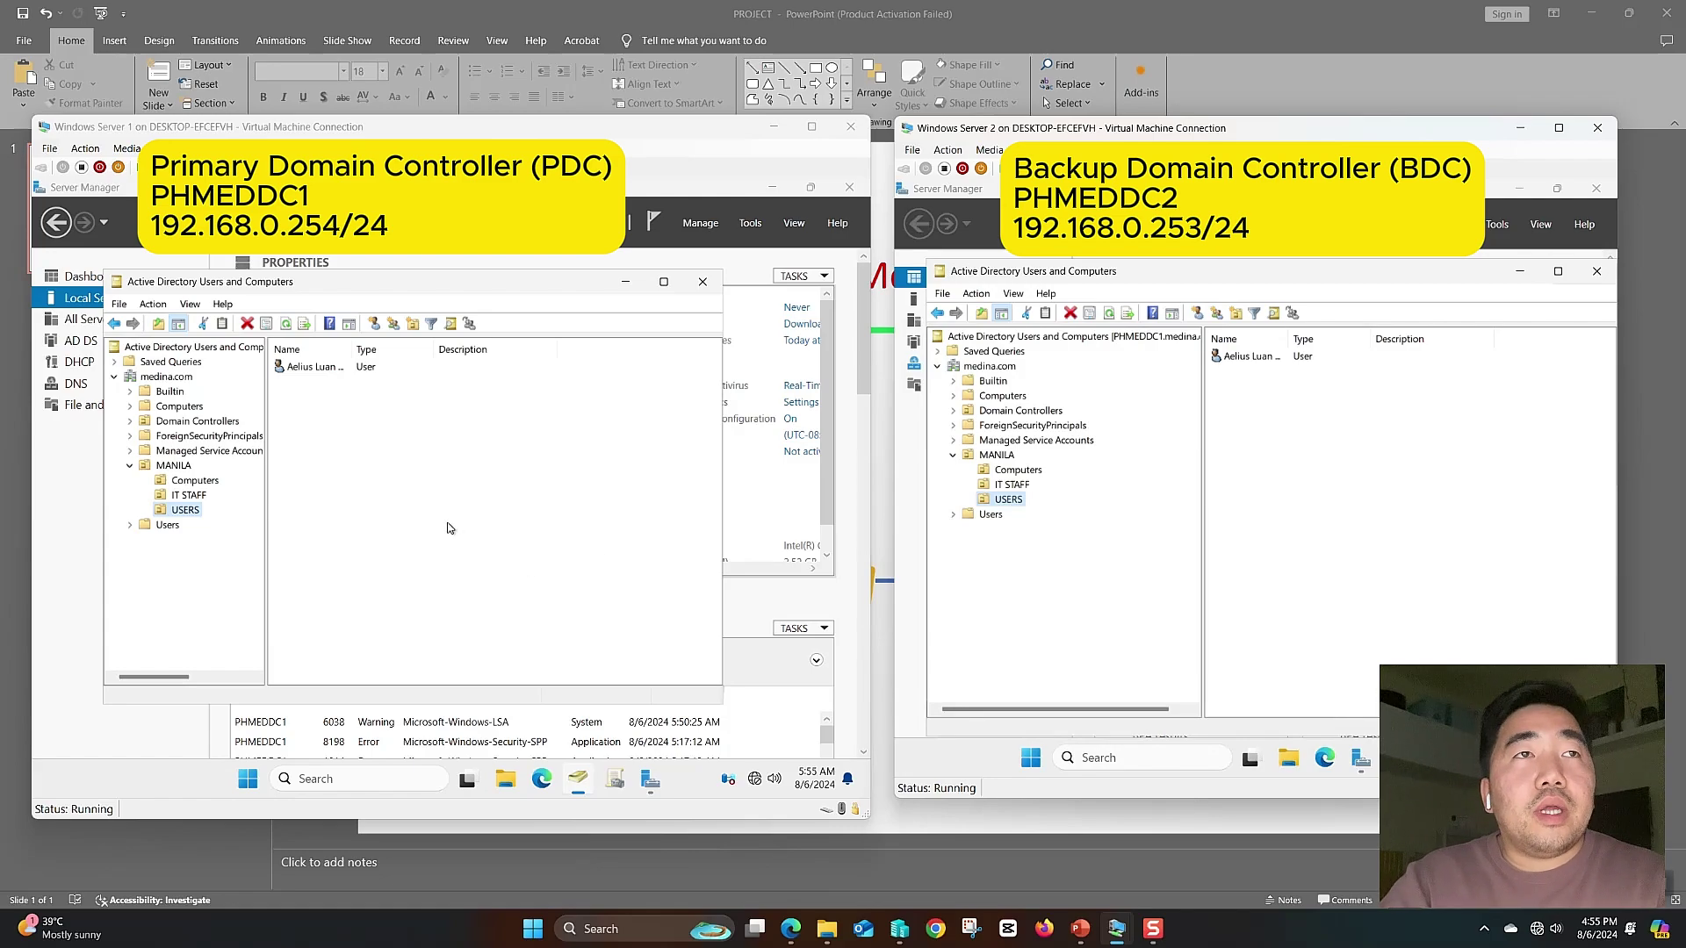
pyautogui.rightClick(173, 514)
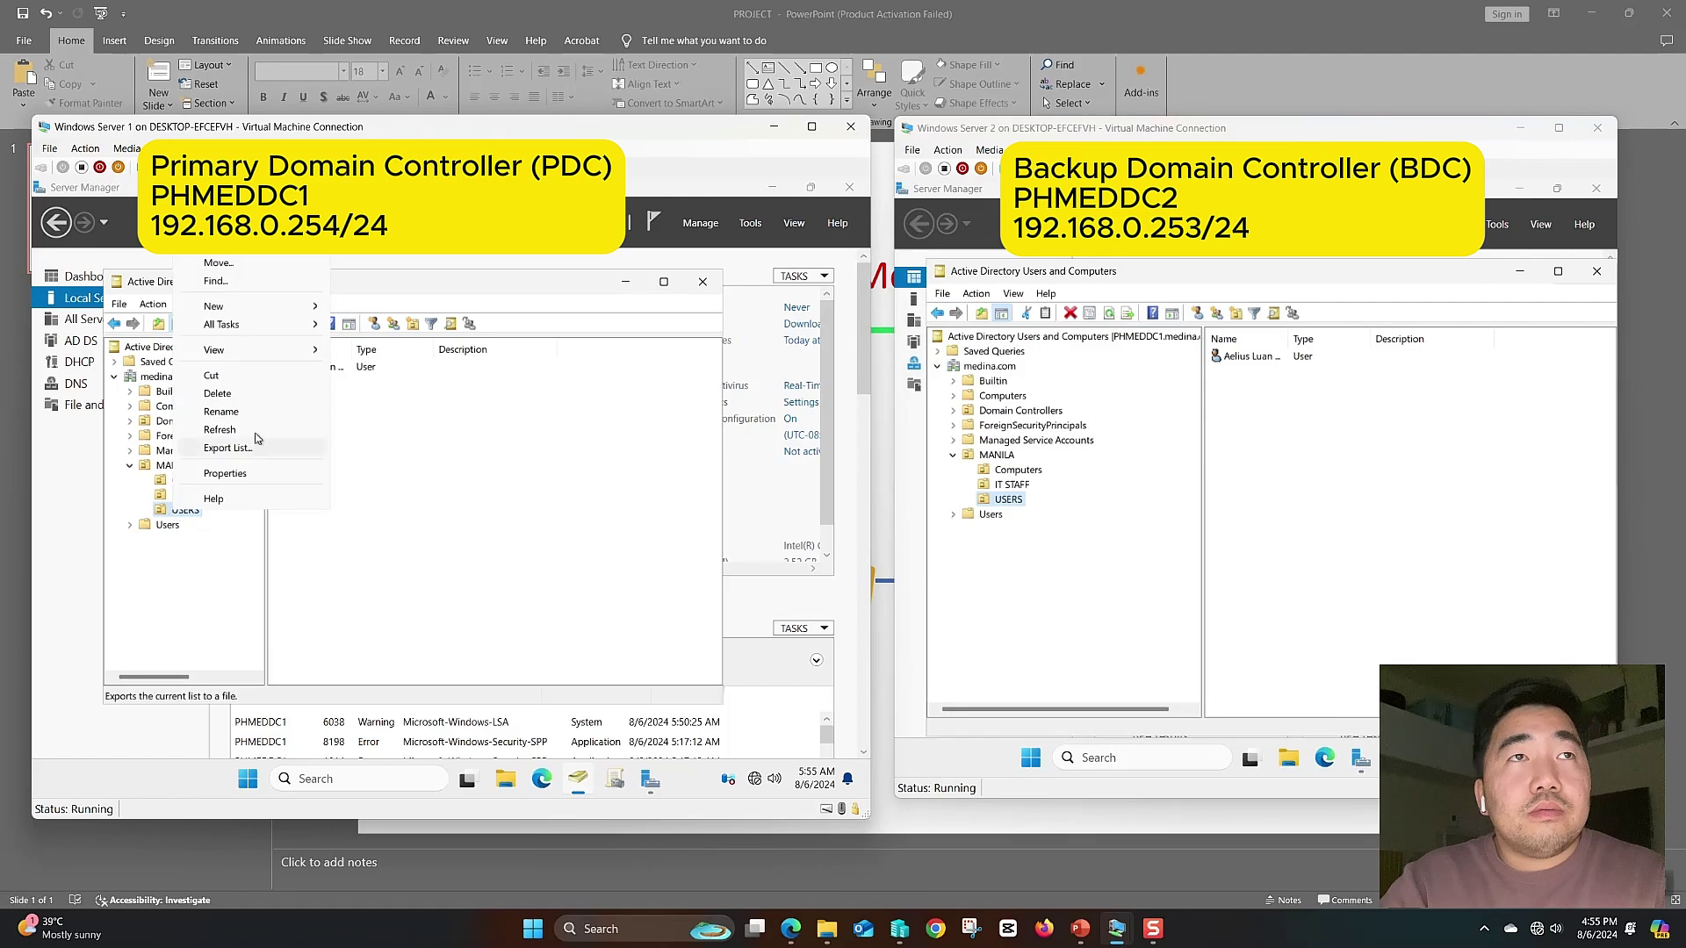
# Create an organizational unit named HR under MANILA on PHMEDDC1
pyautogui.rightClick(148, 471)
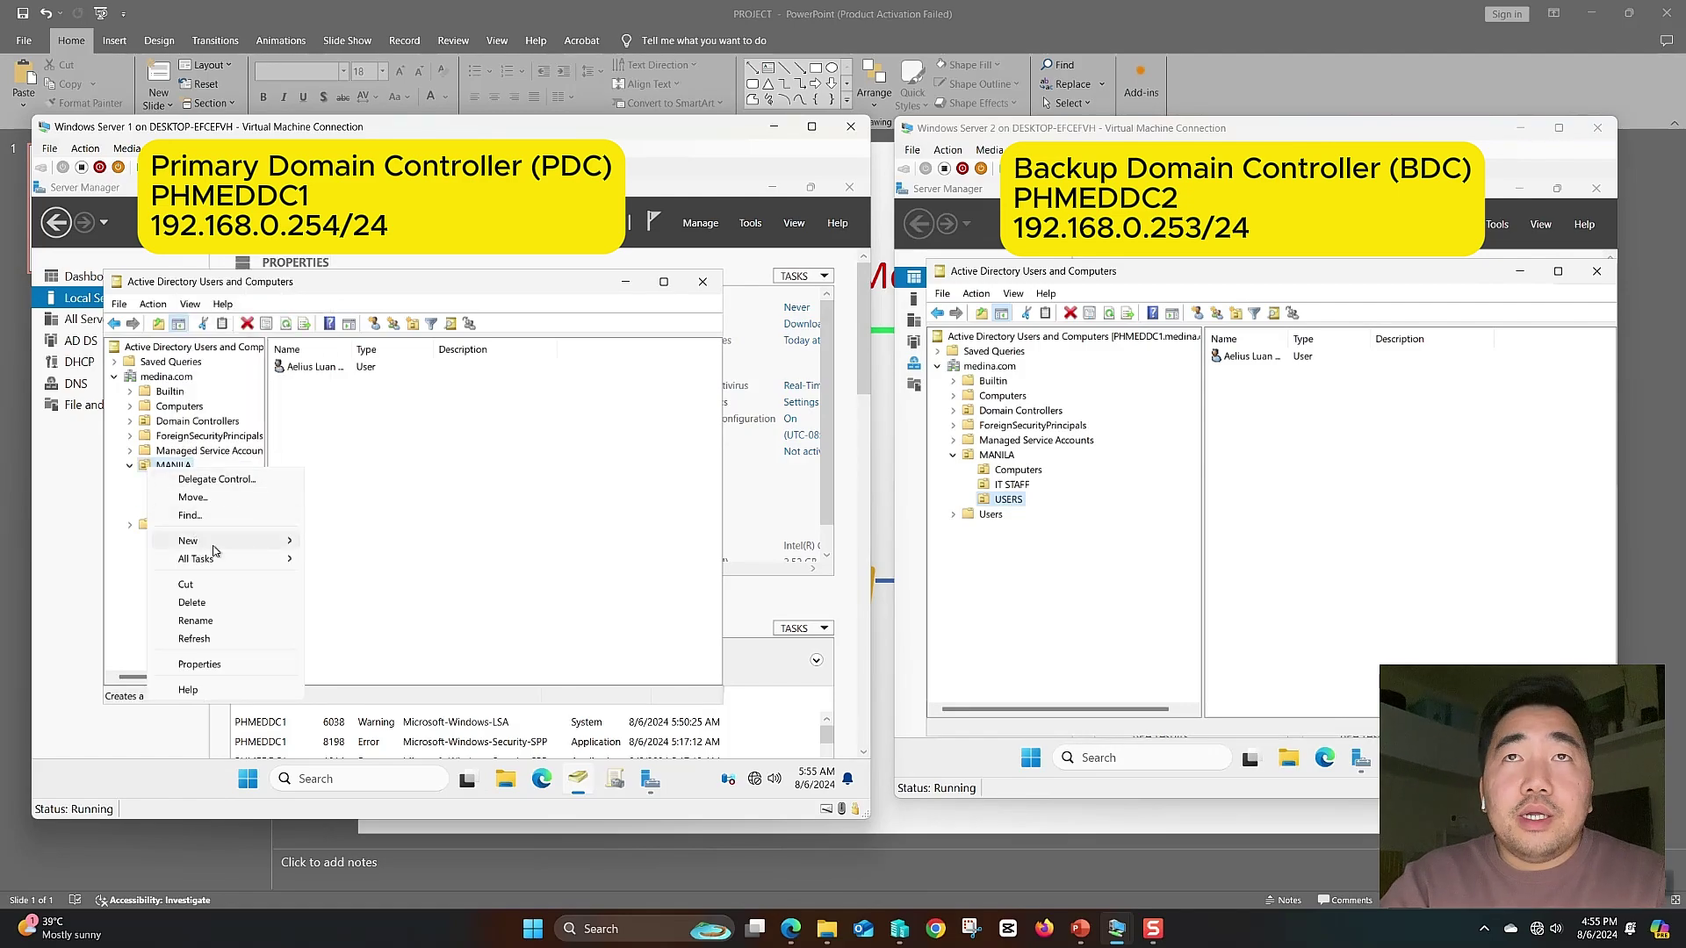
pyautogui.moveTo(216, 543)
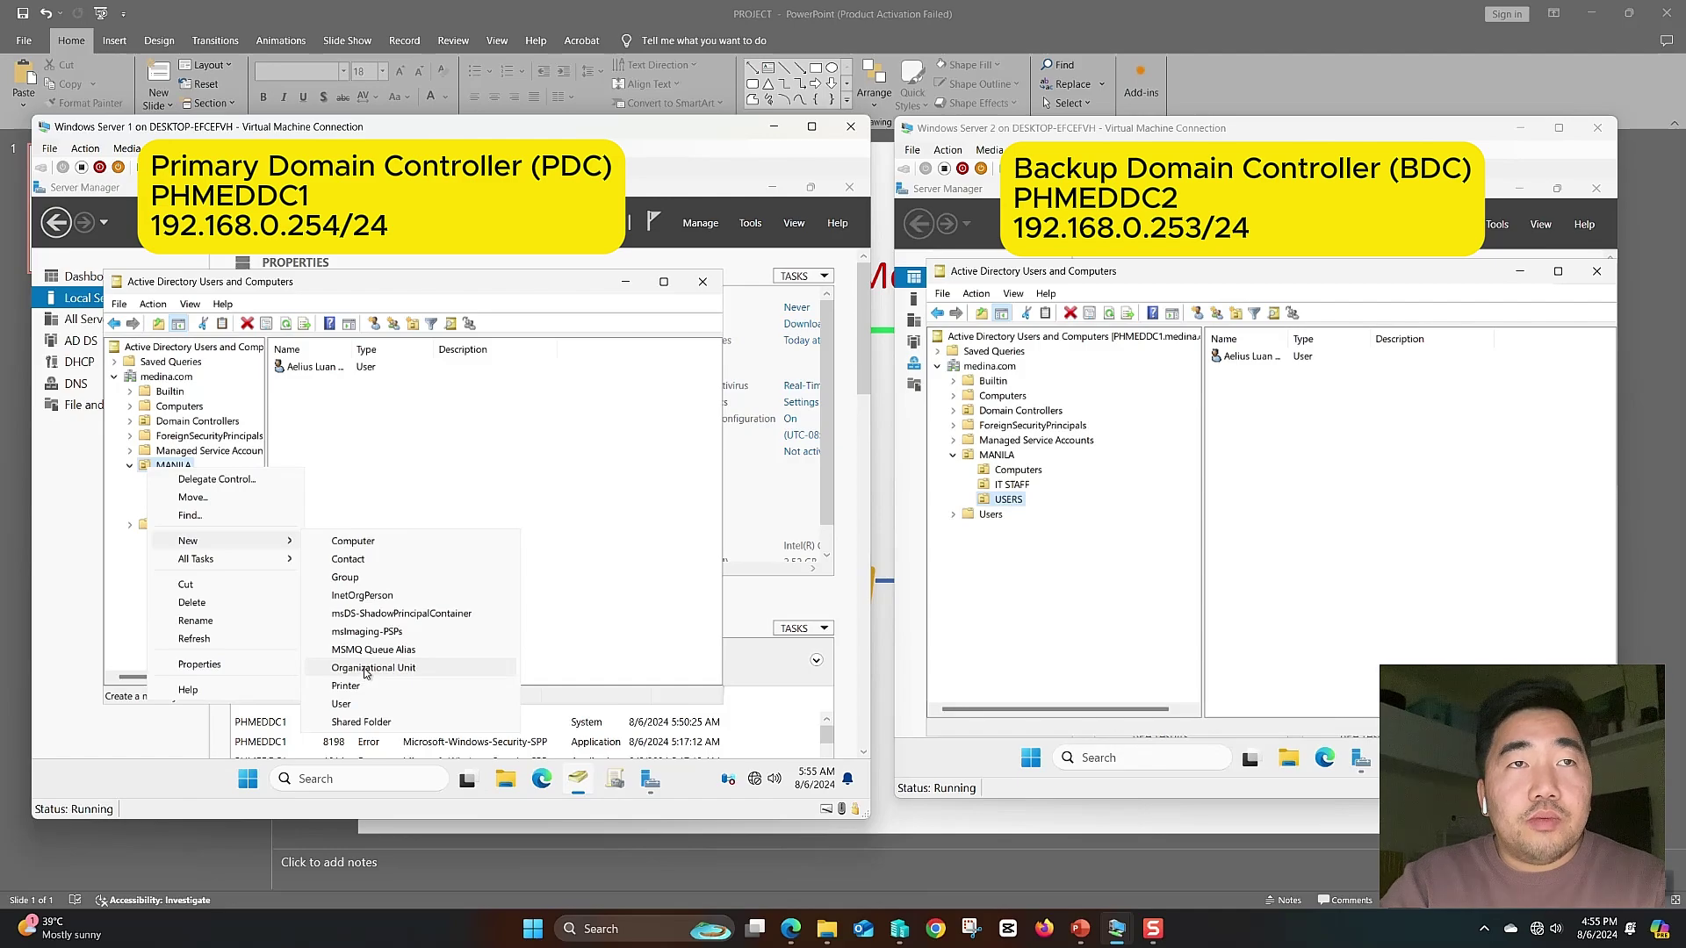
pyautogui.click(363, 668)
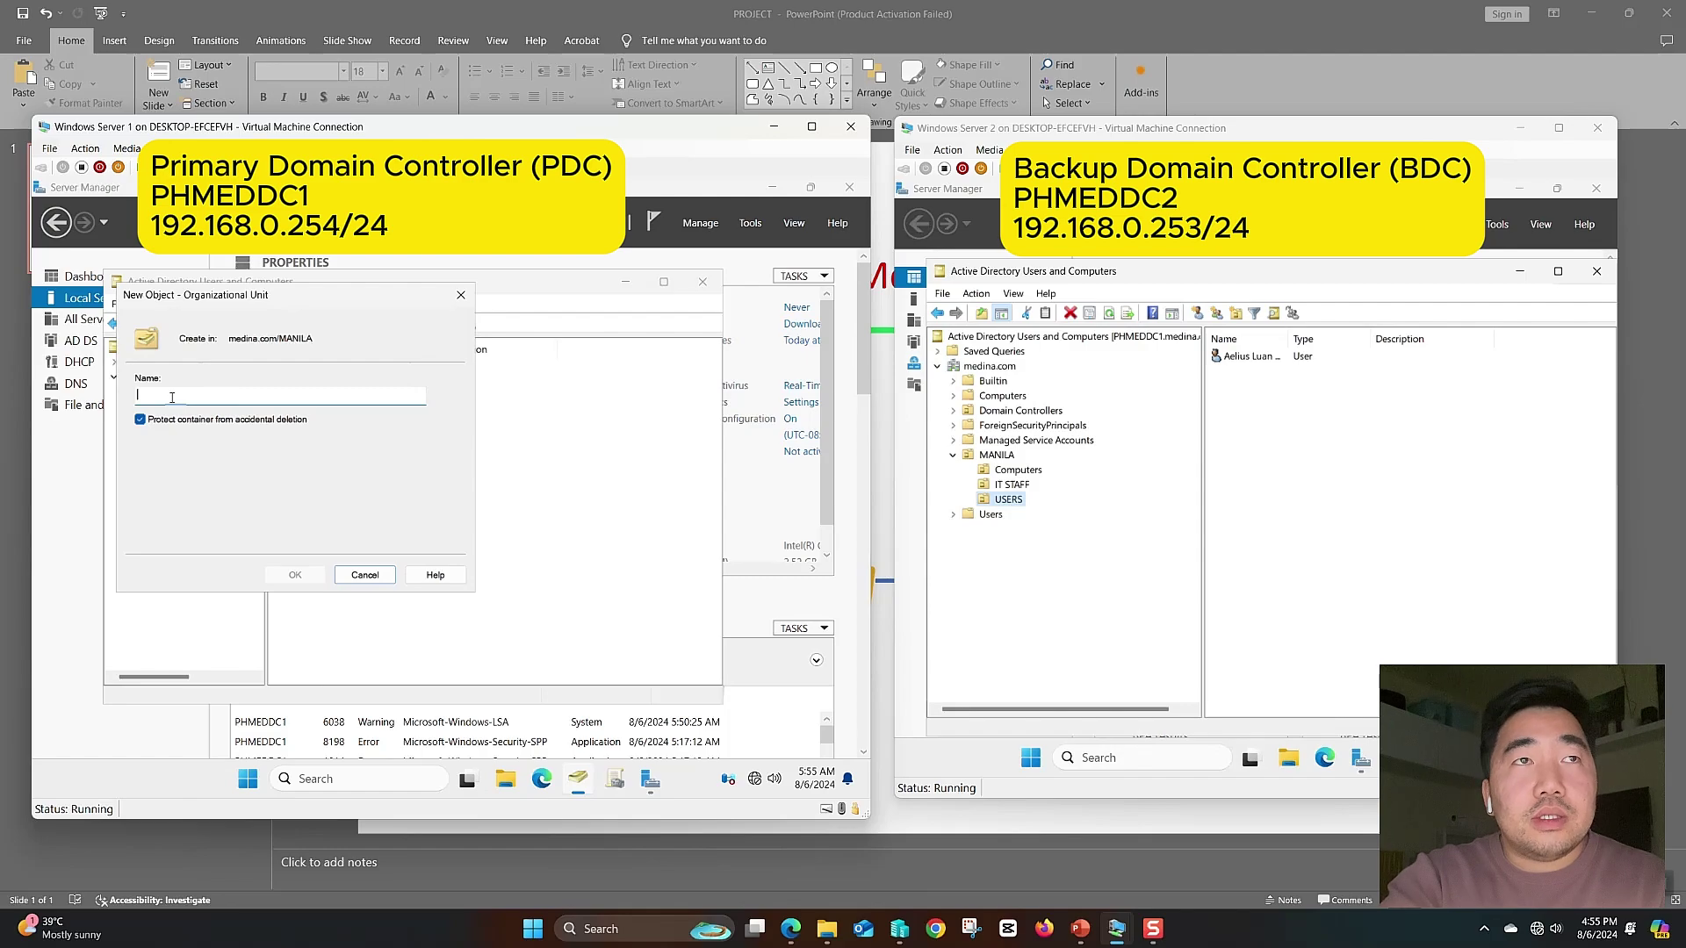
pyautogui.write('HR')
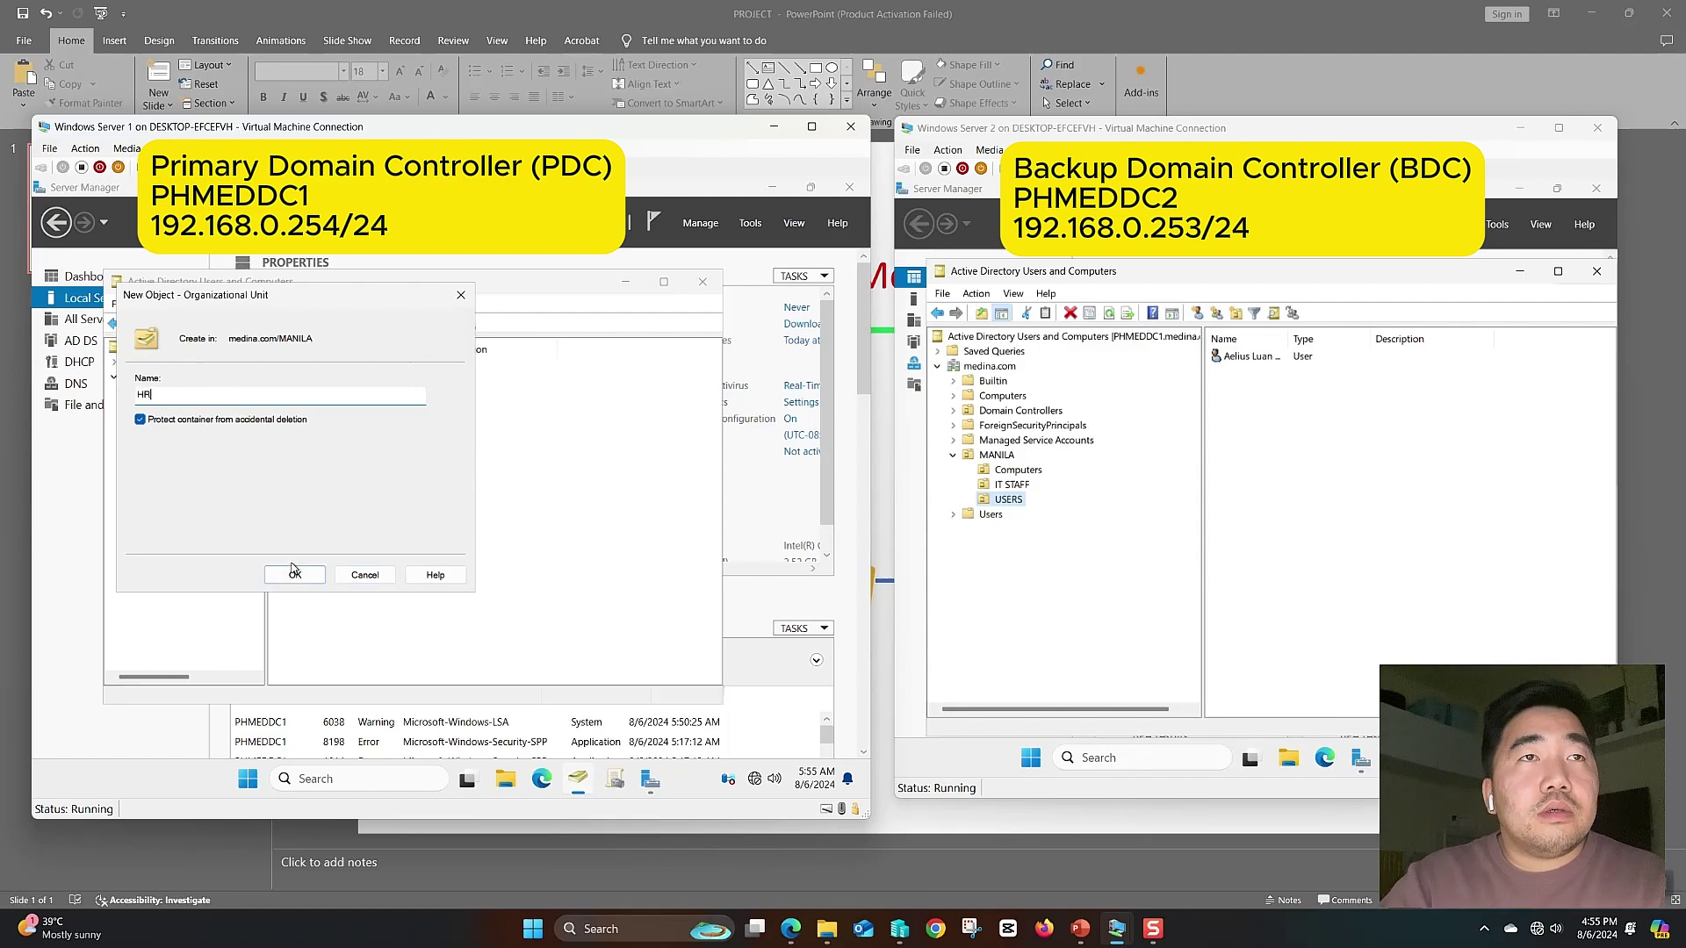
pyautogui.click(295, 570)
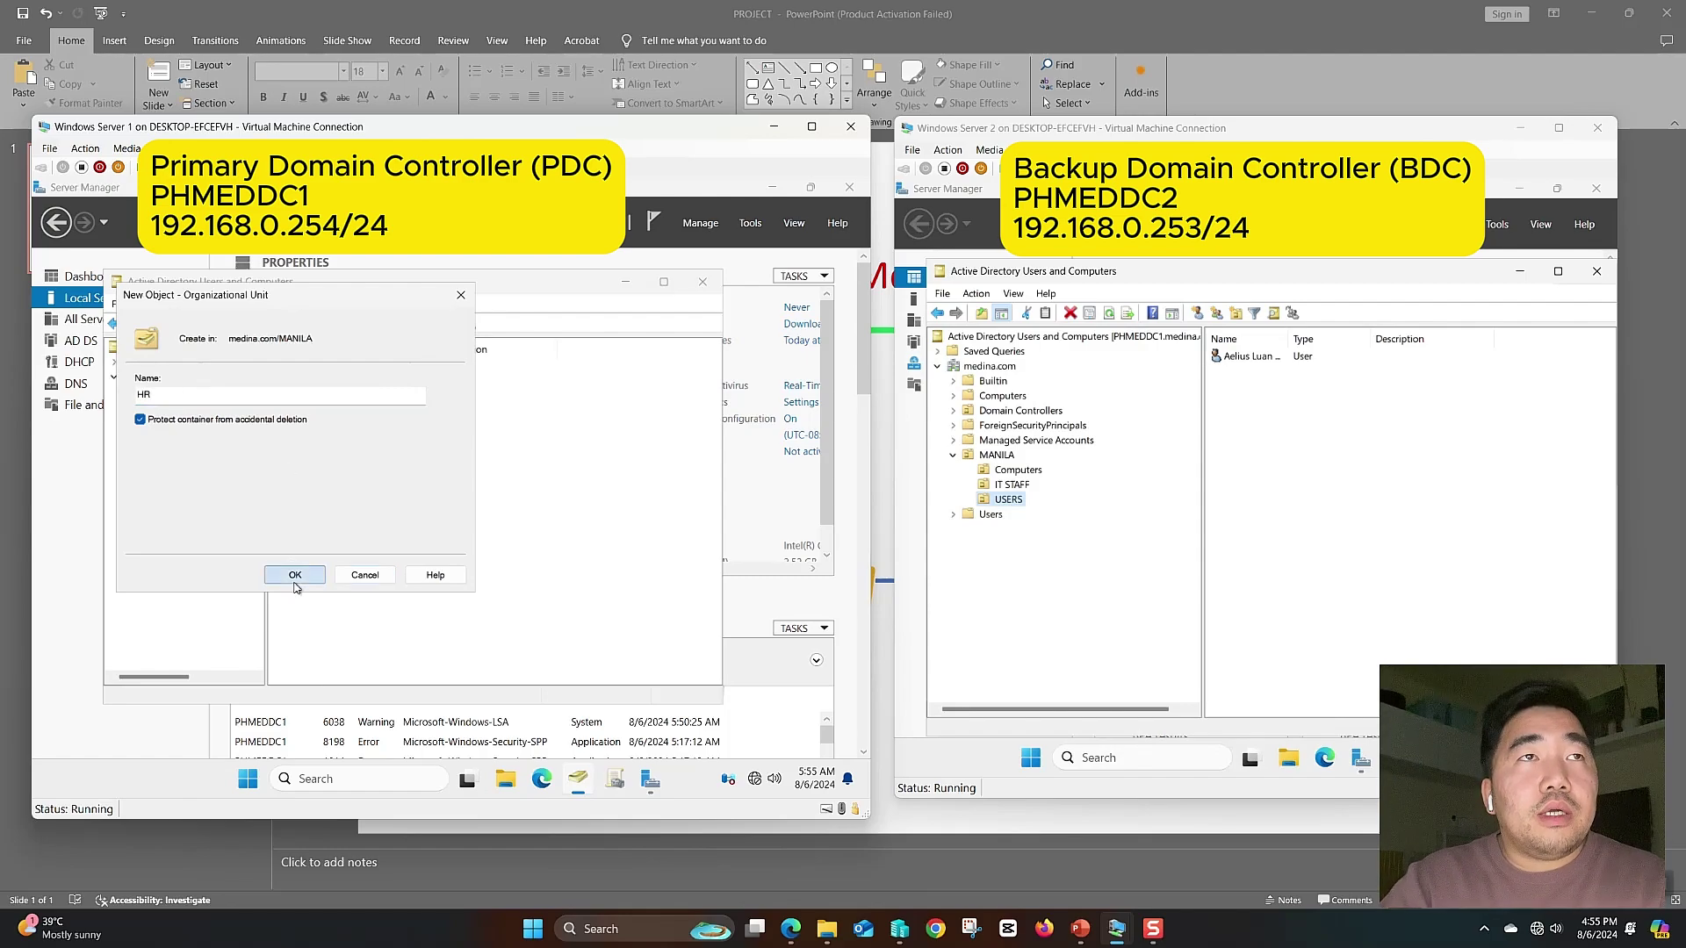
# Refresh ADUC on PHMEDDC2 and open the replicated HR OU
pyautogui.click(1155, 450)
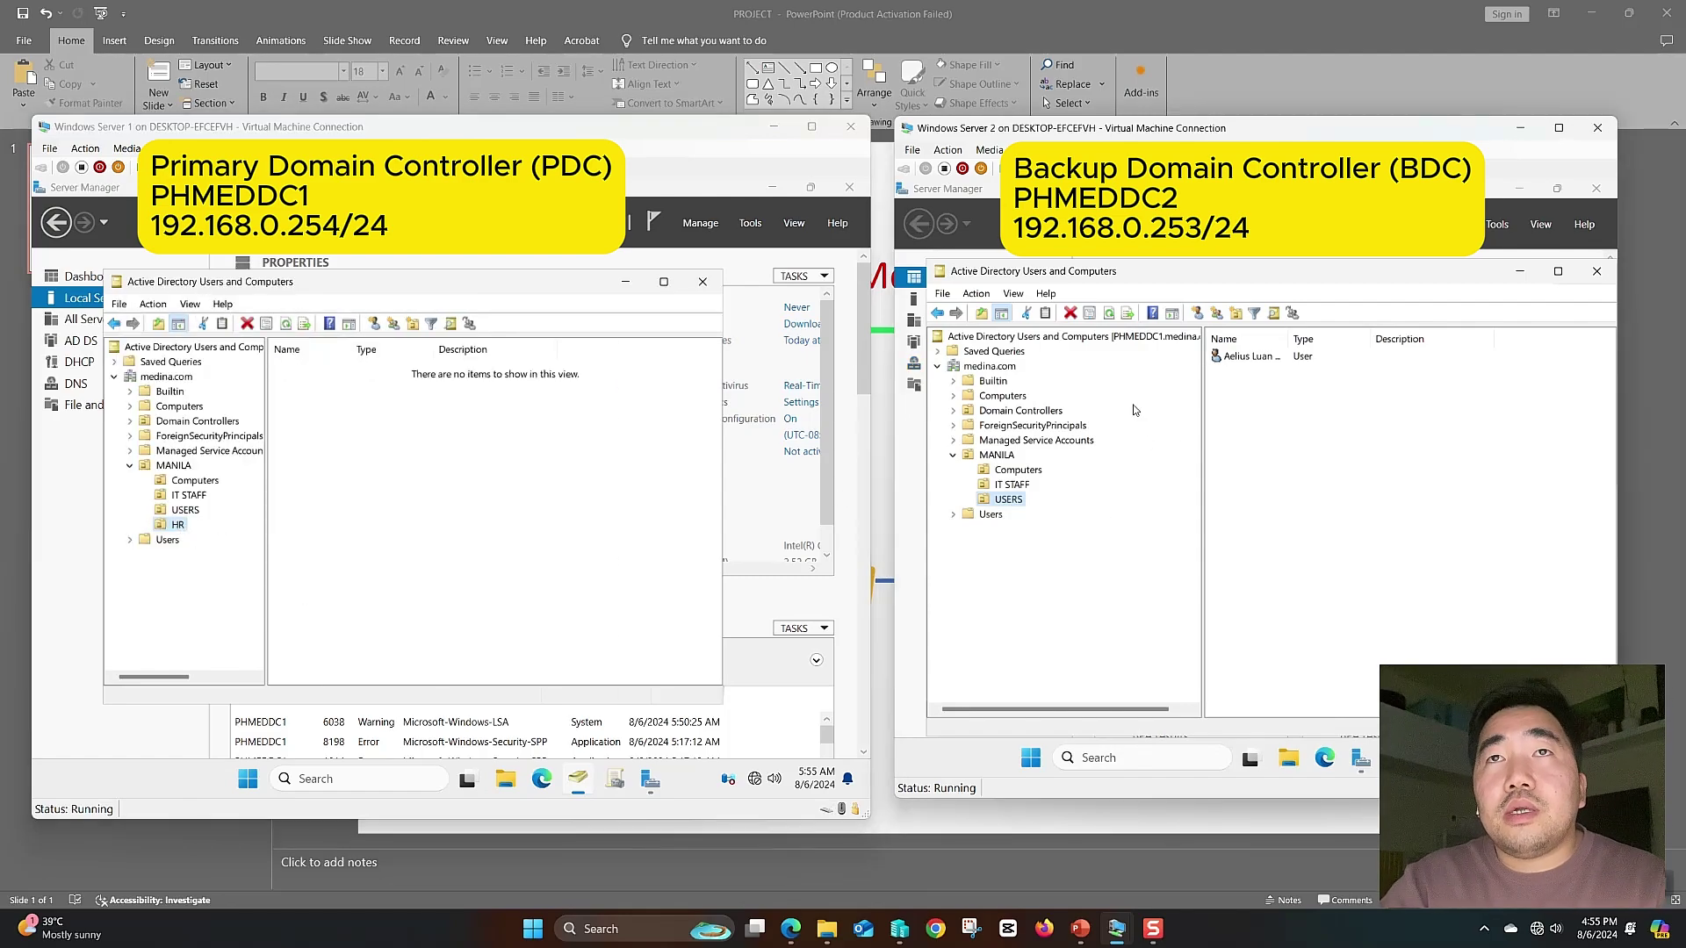
pyautogui.click(1109, 316)
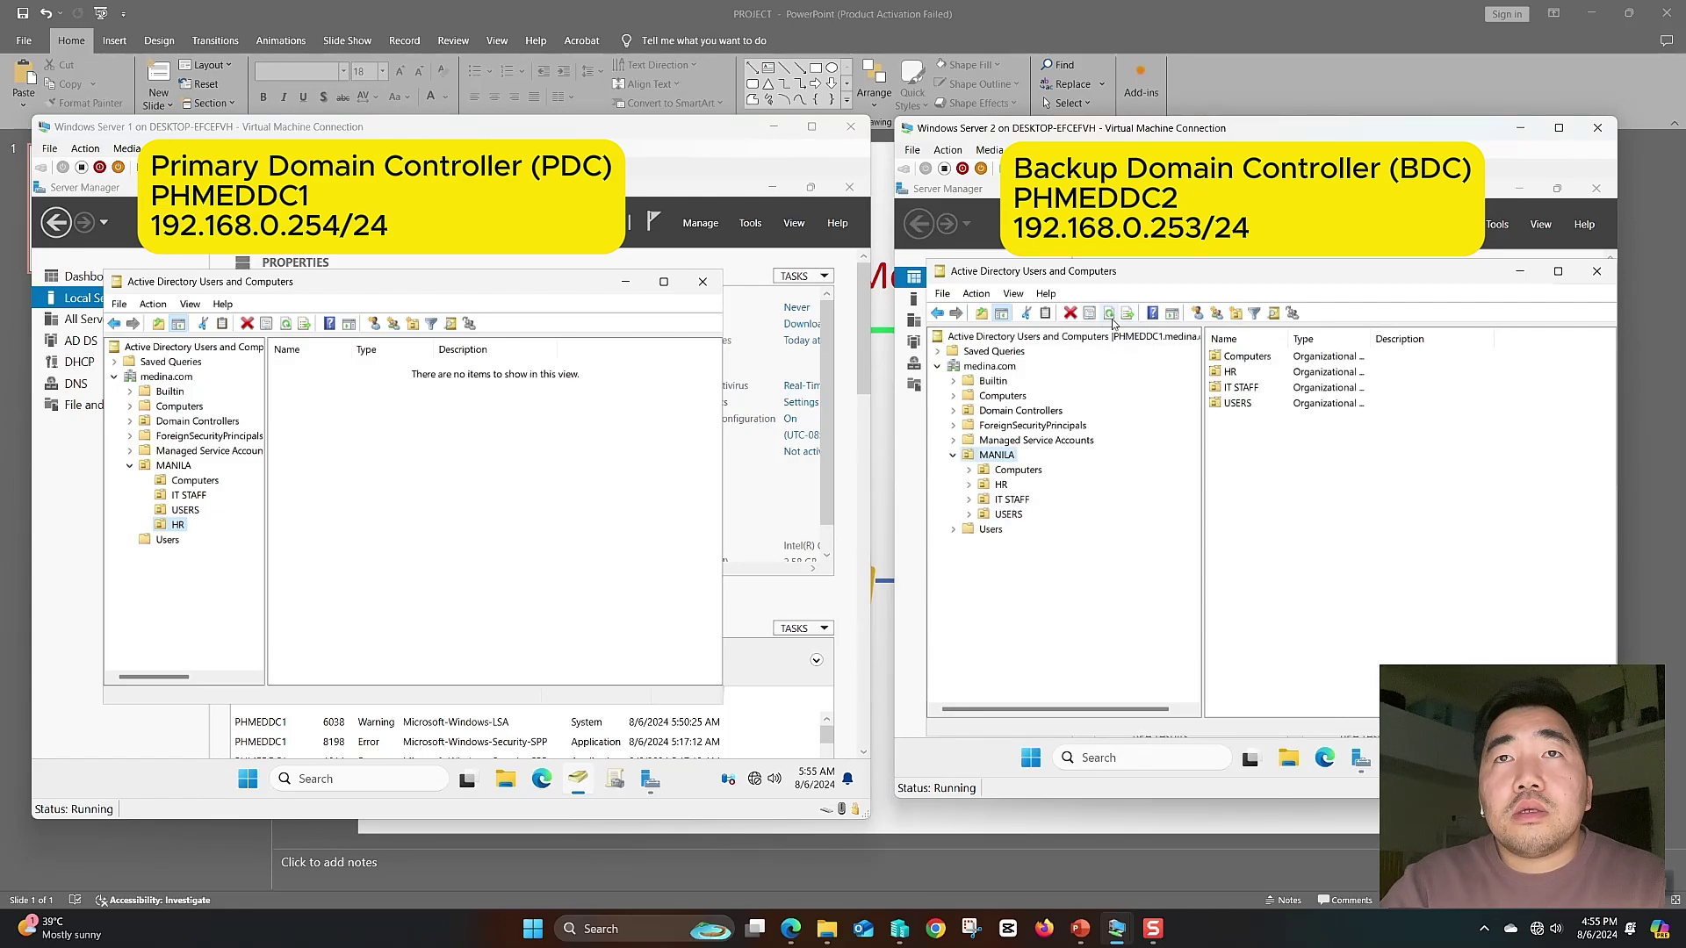
pyautogui.click(1000, 485)
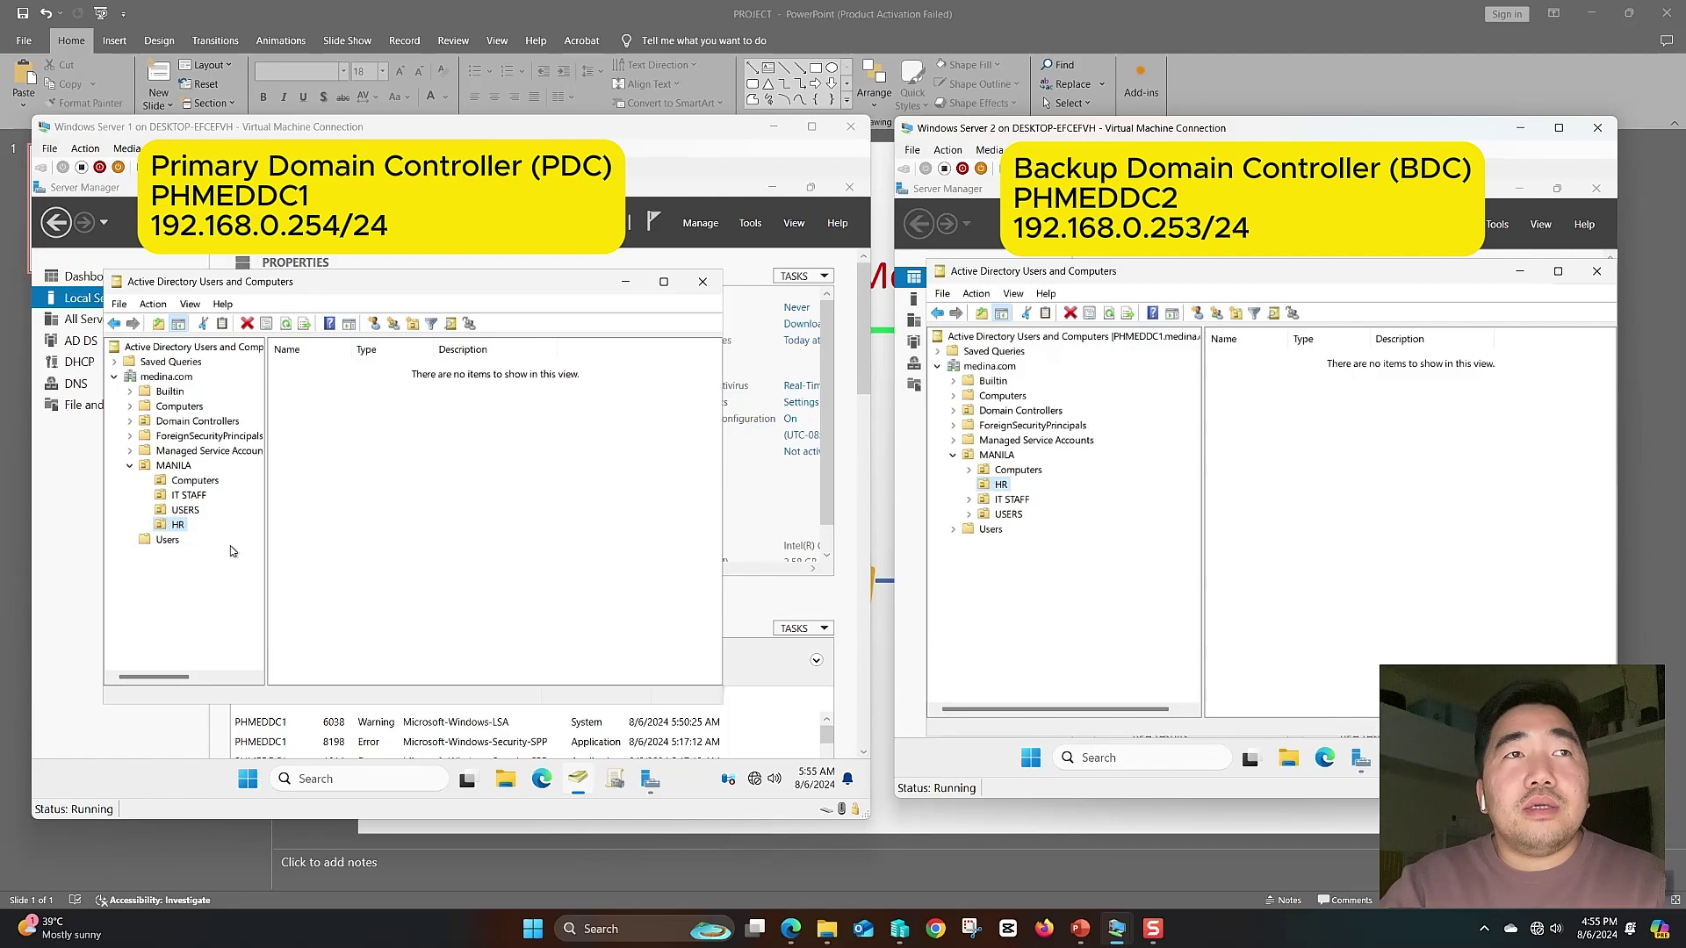
# Start a new user in the HR OU, entering the user's first, last and logon names
pyautogui.rightClick(171, 526)
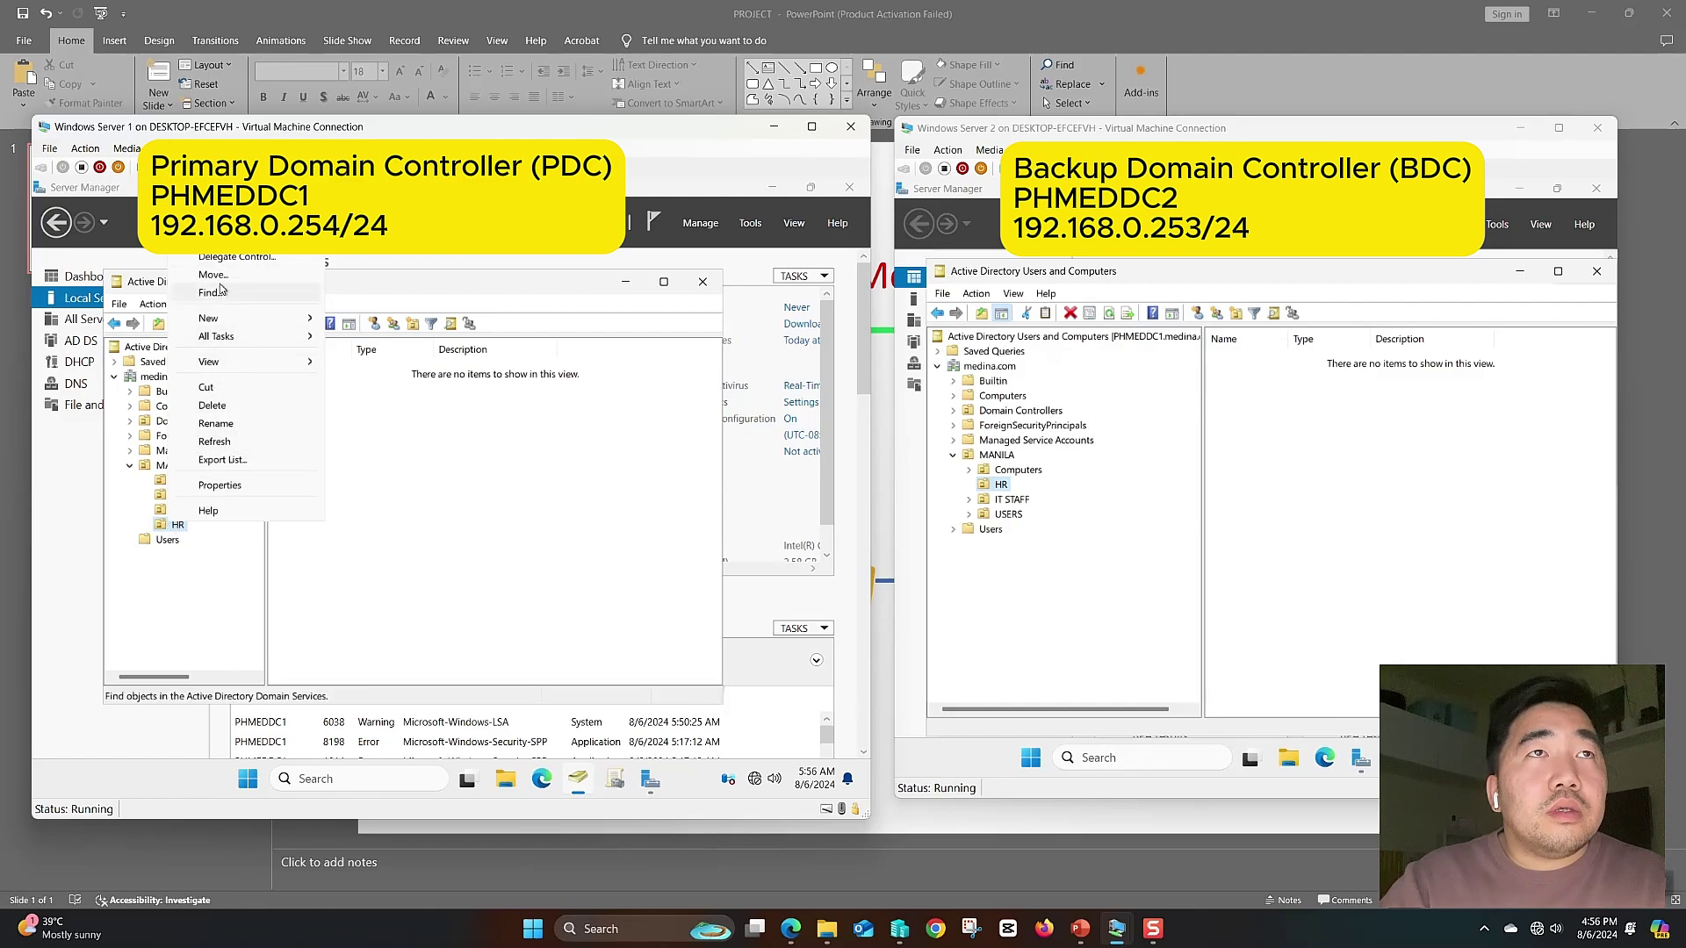
pyautogui.moveTo(220, 320)
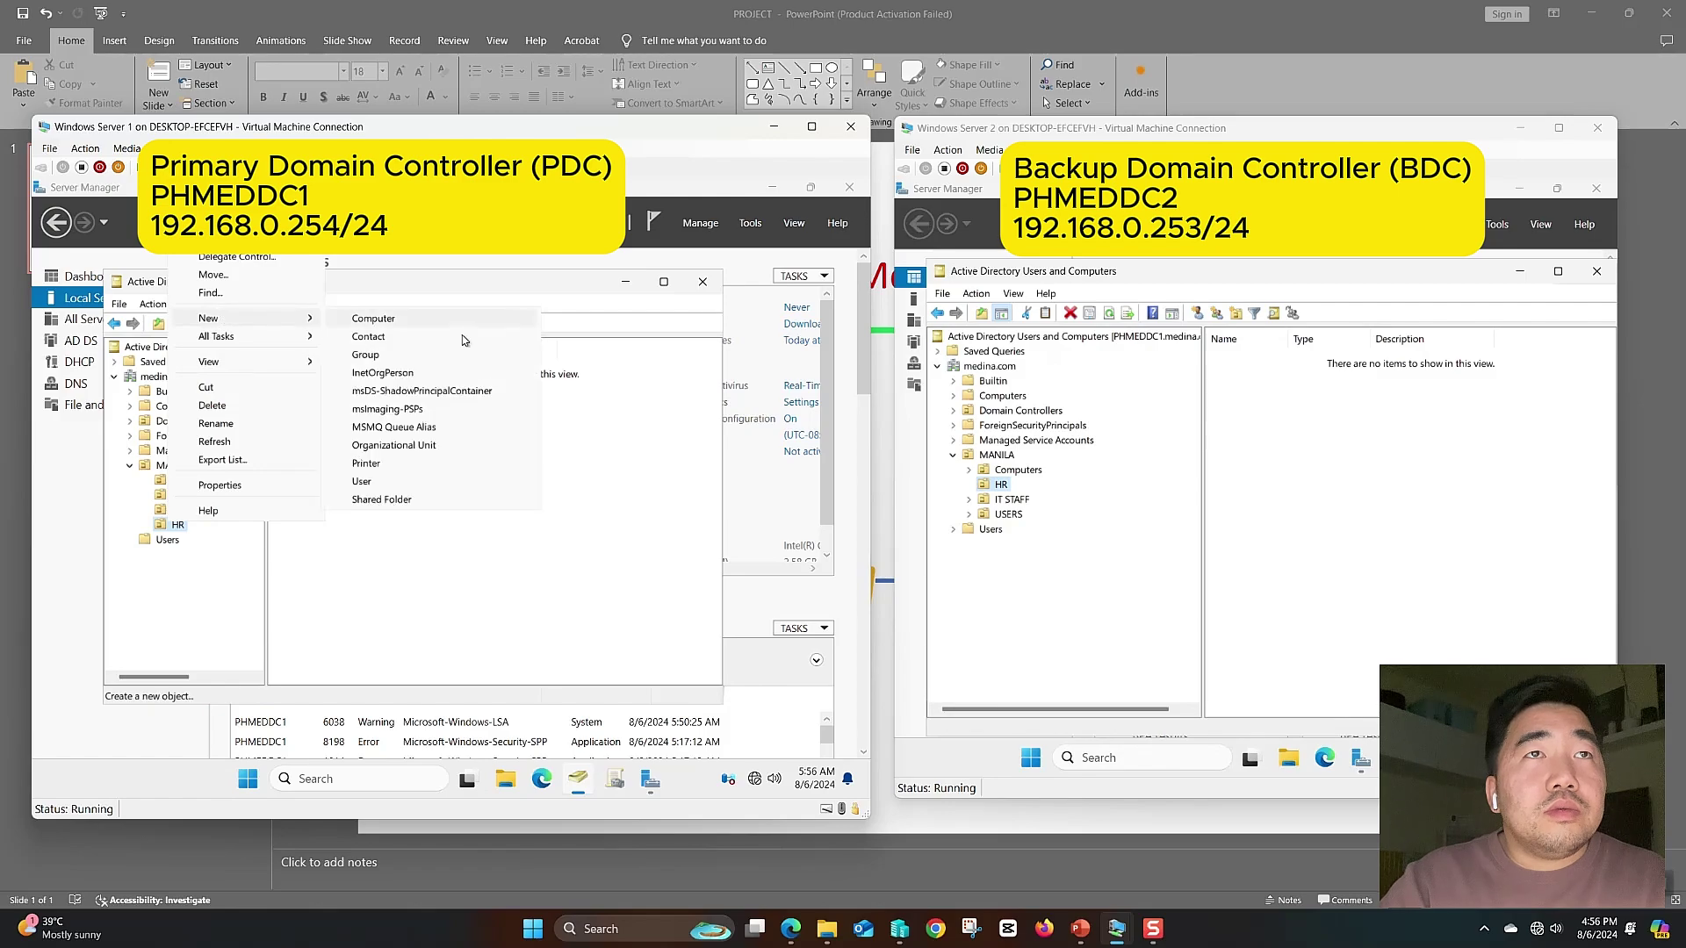
pyautogui.click(372, 484)
pyautogui.moveTo(245, 294); pyautogui.dragTo(329, 427)
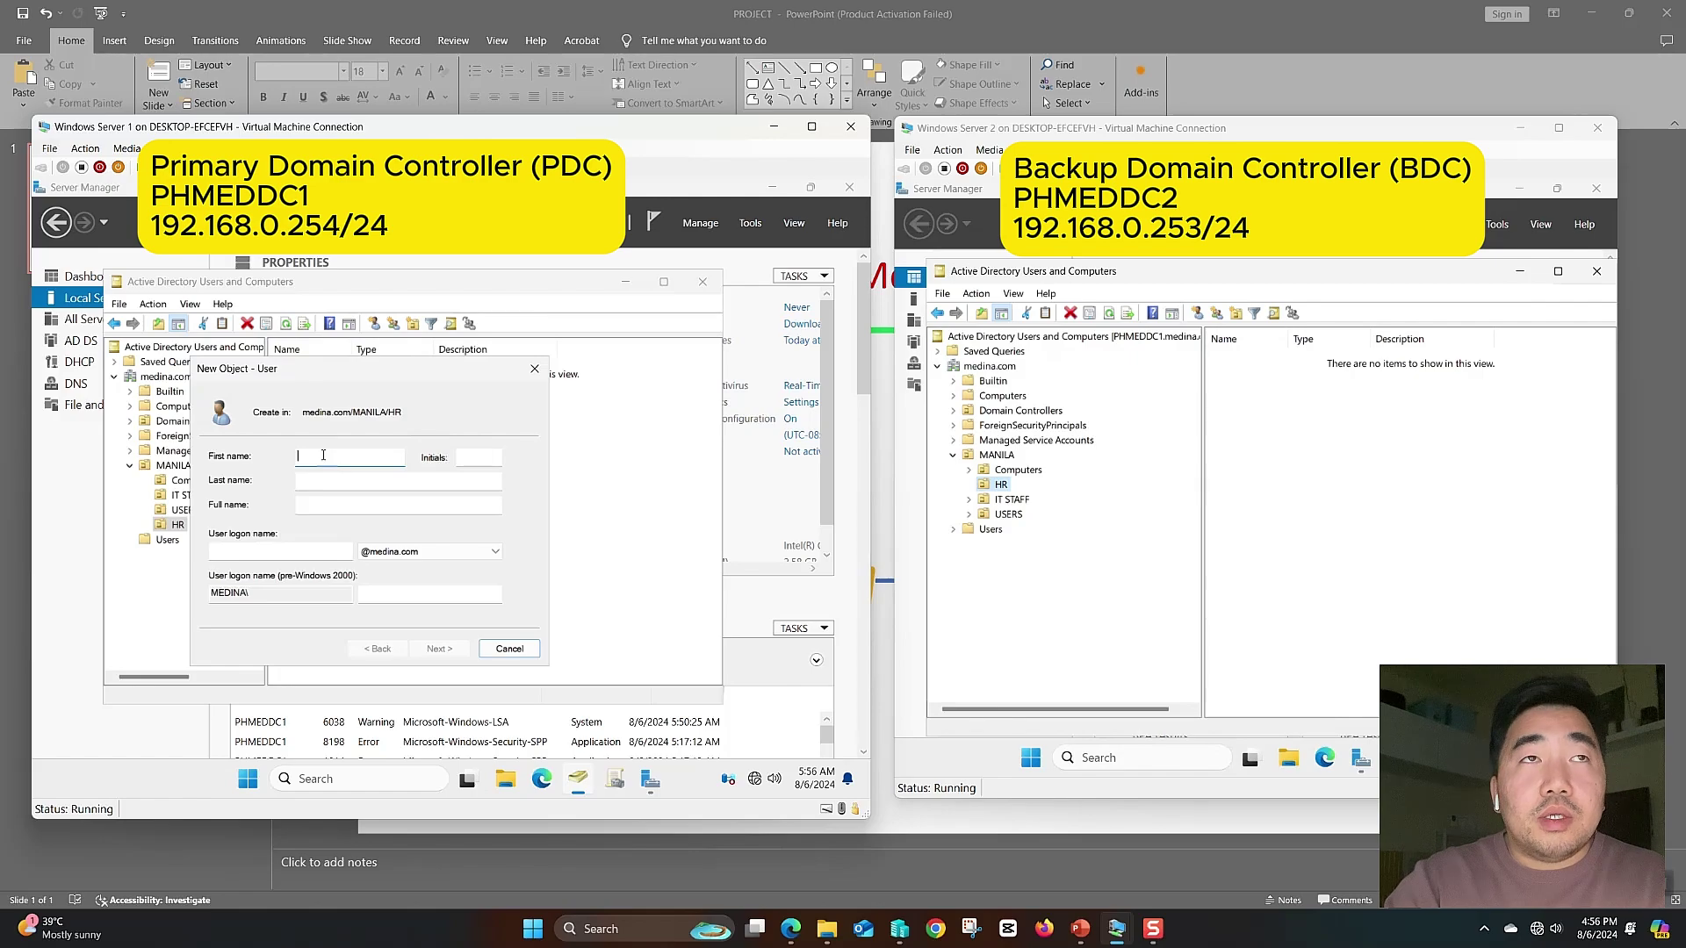
pyautogui.click(397, 480)
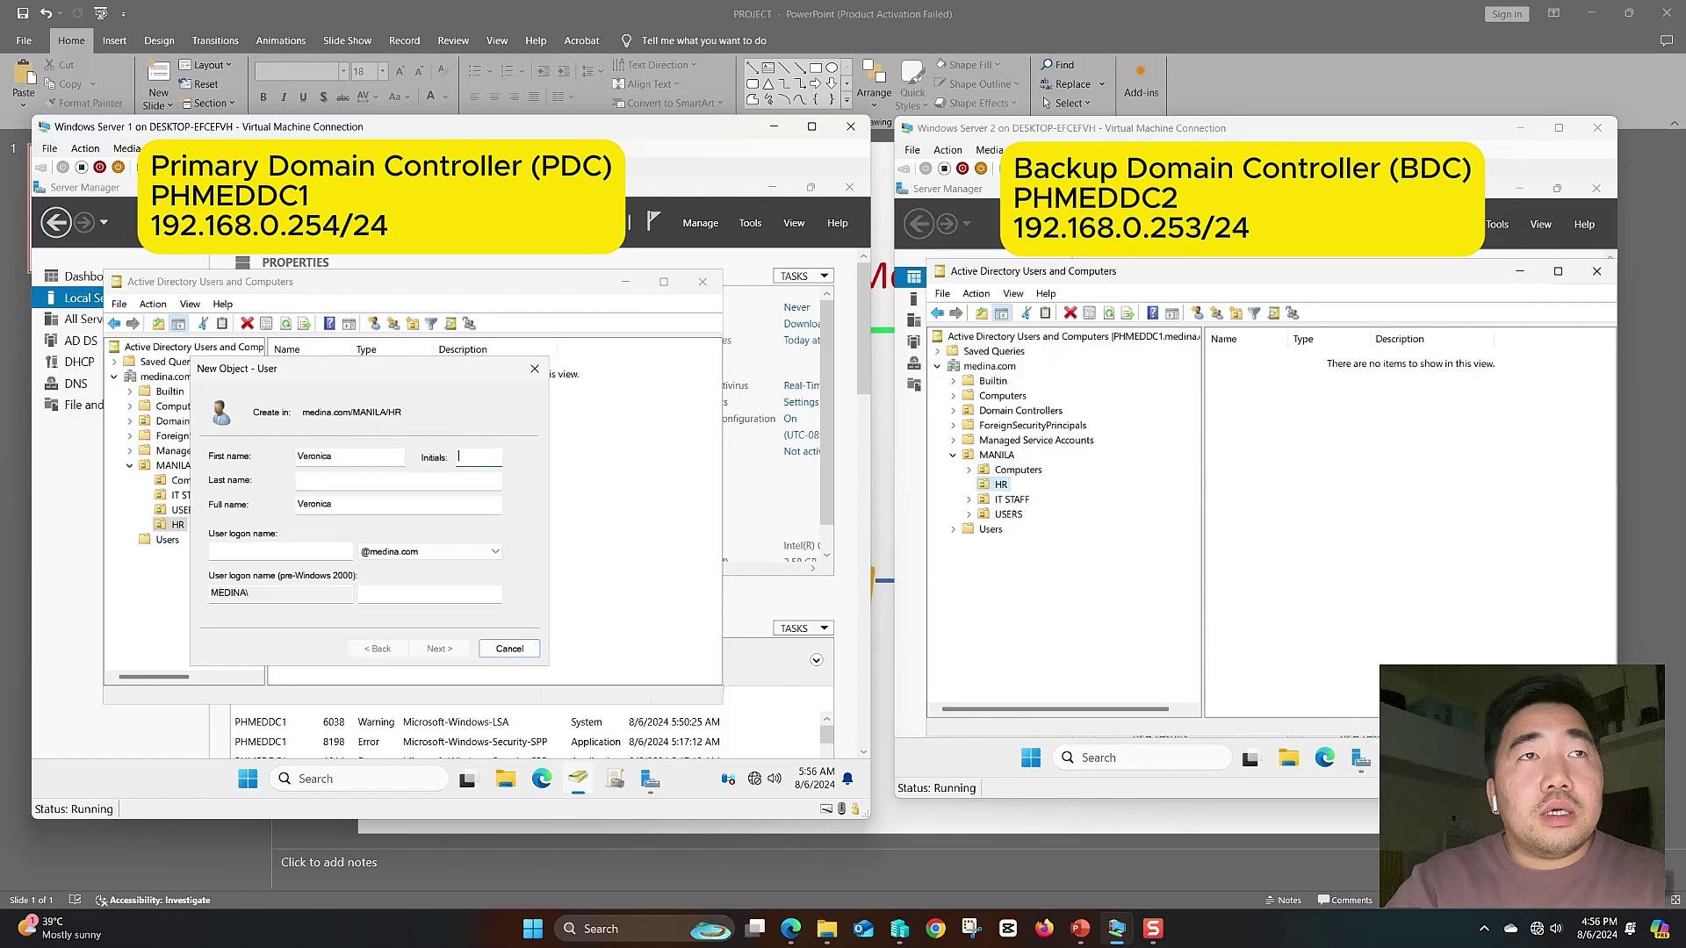
pyautogui.press('Tab')
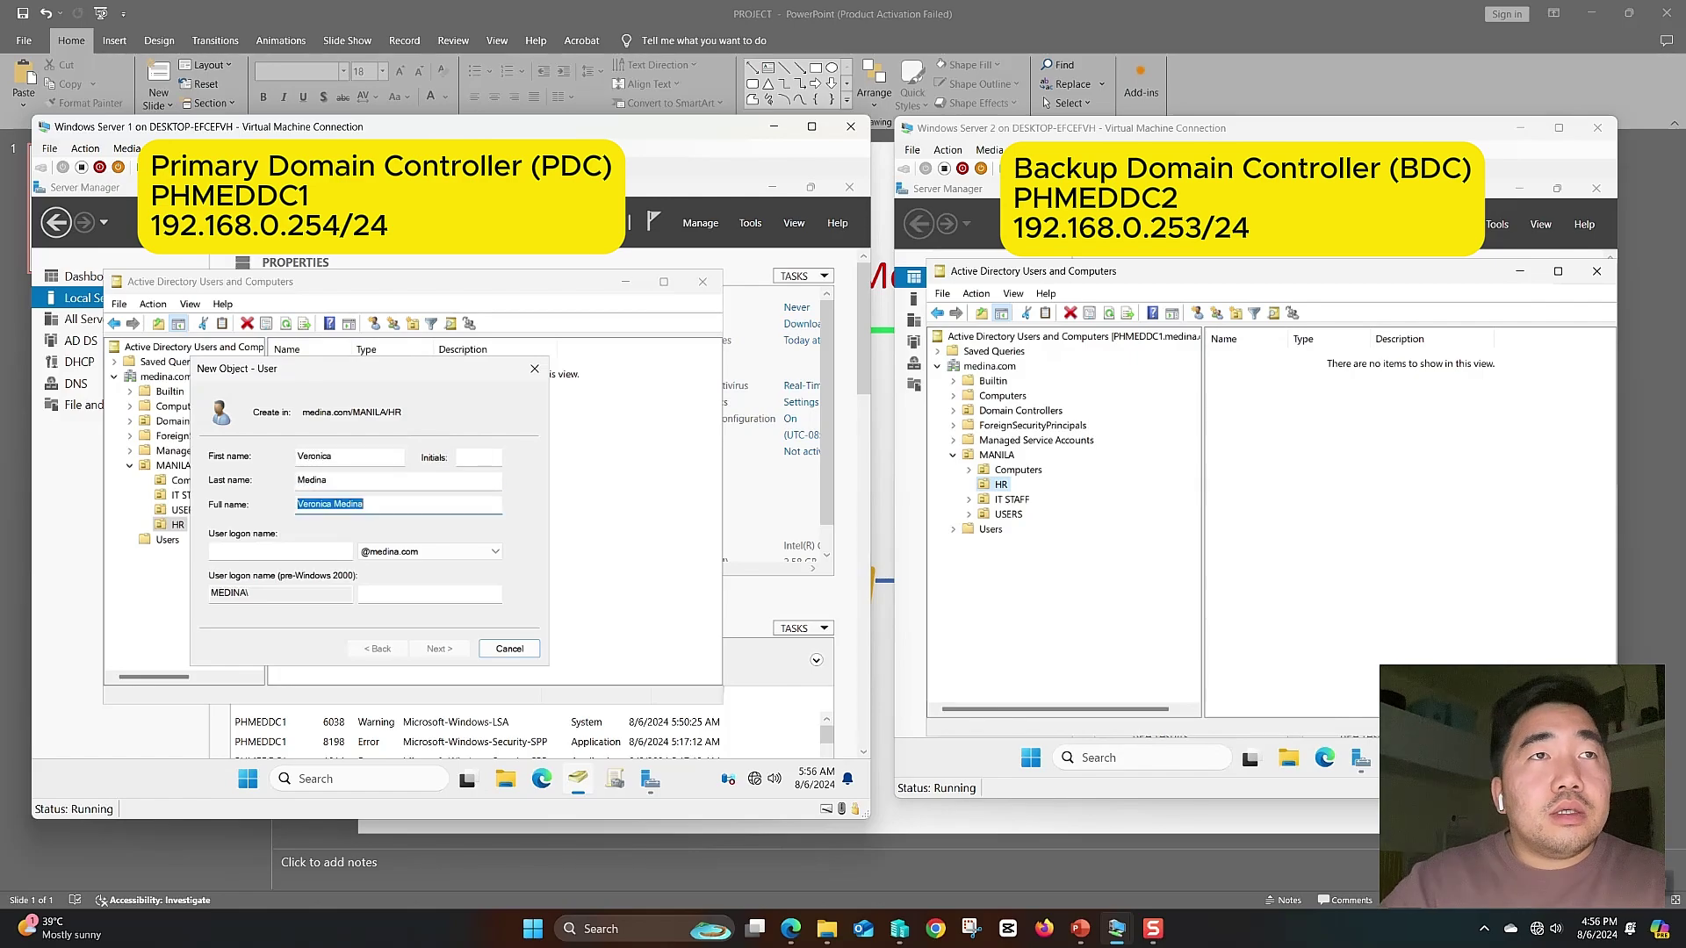
pyautogui.press('Tab')
pyautogui.write('MED')
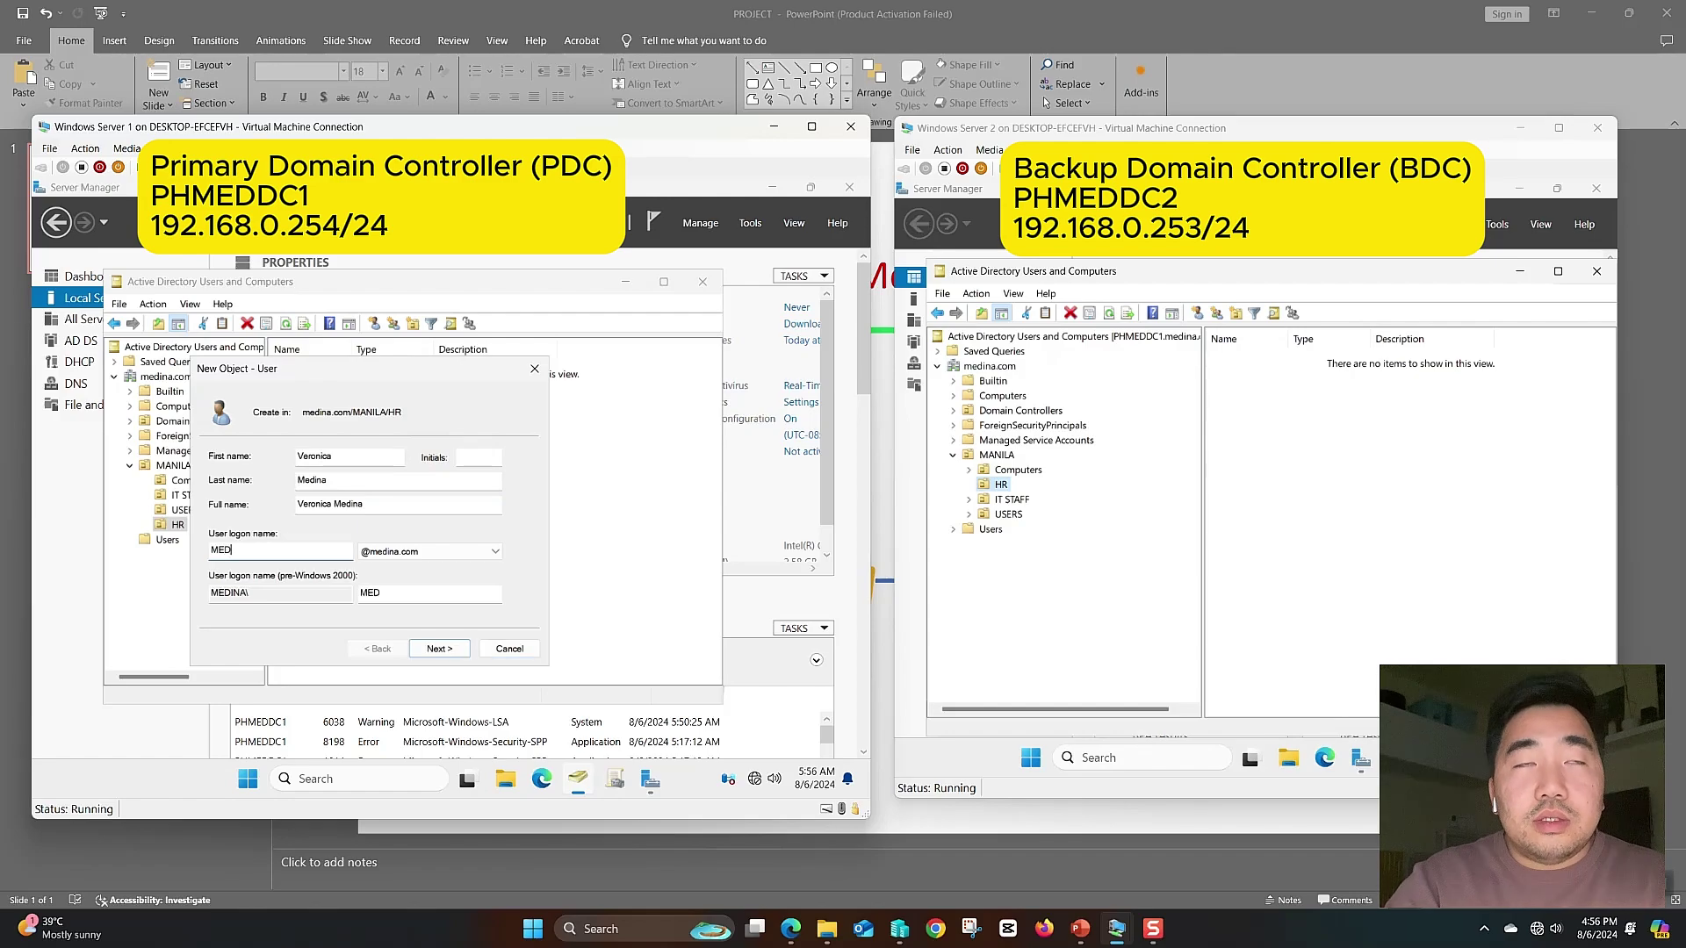
# Set and confirm the user's password, then finish creating the account
pyautogui.click(438, 649)
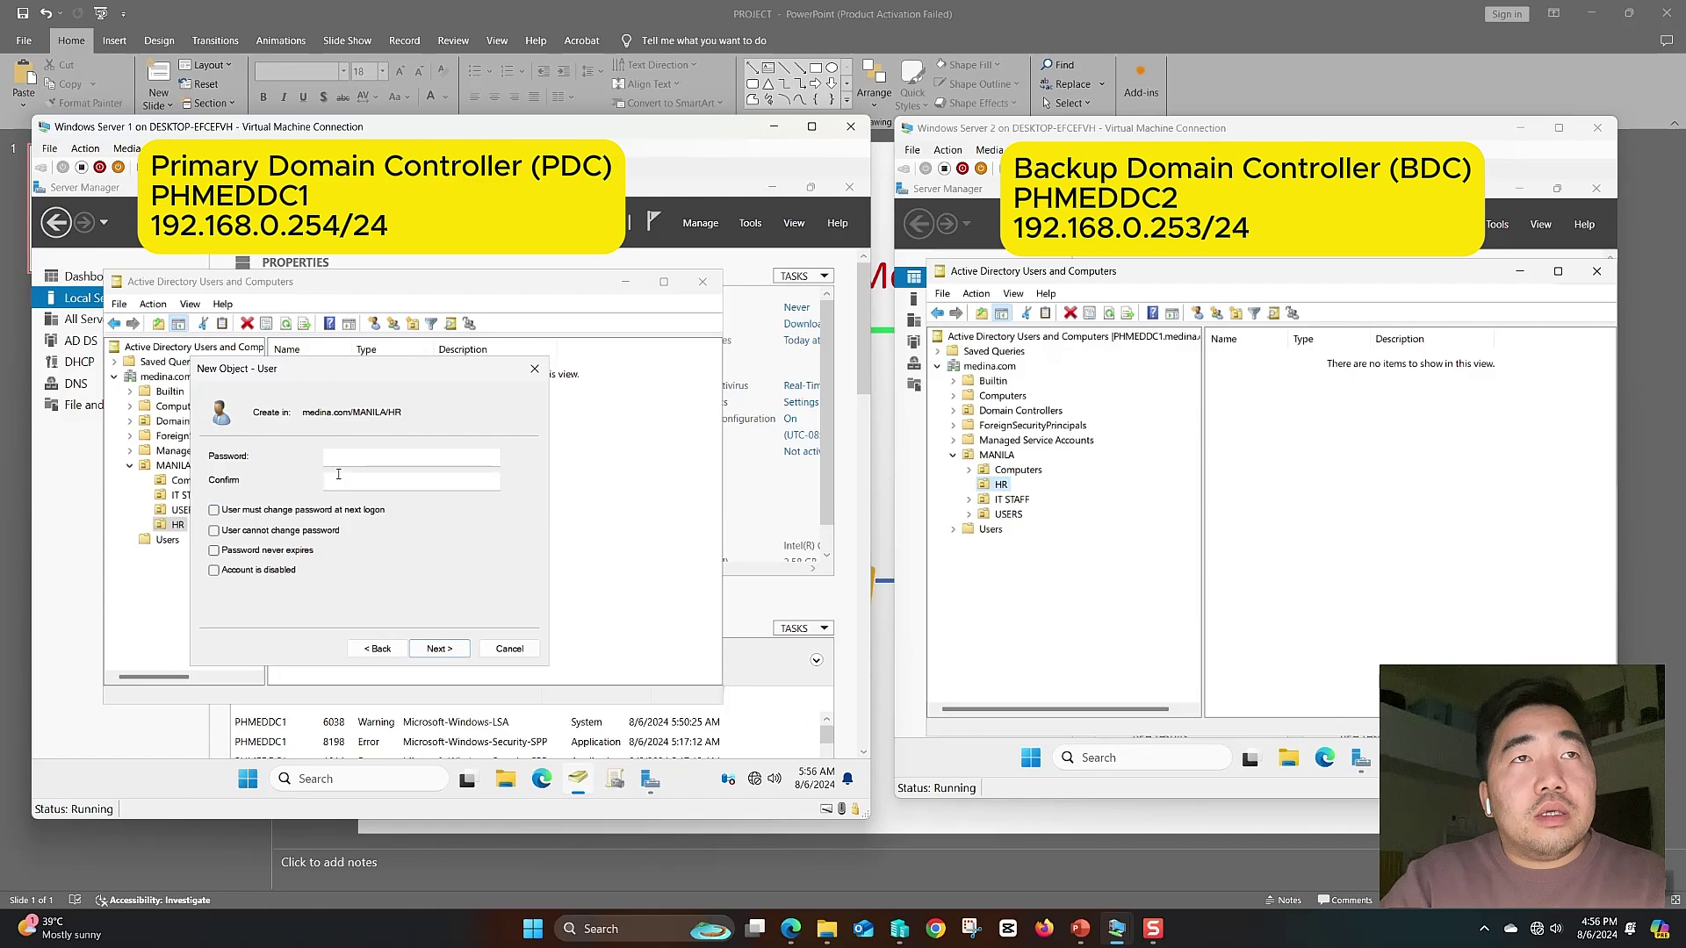
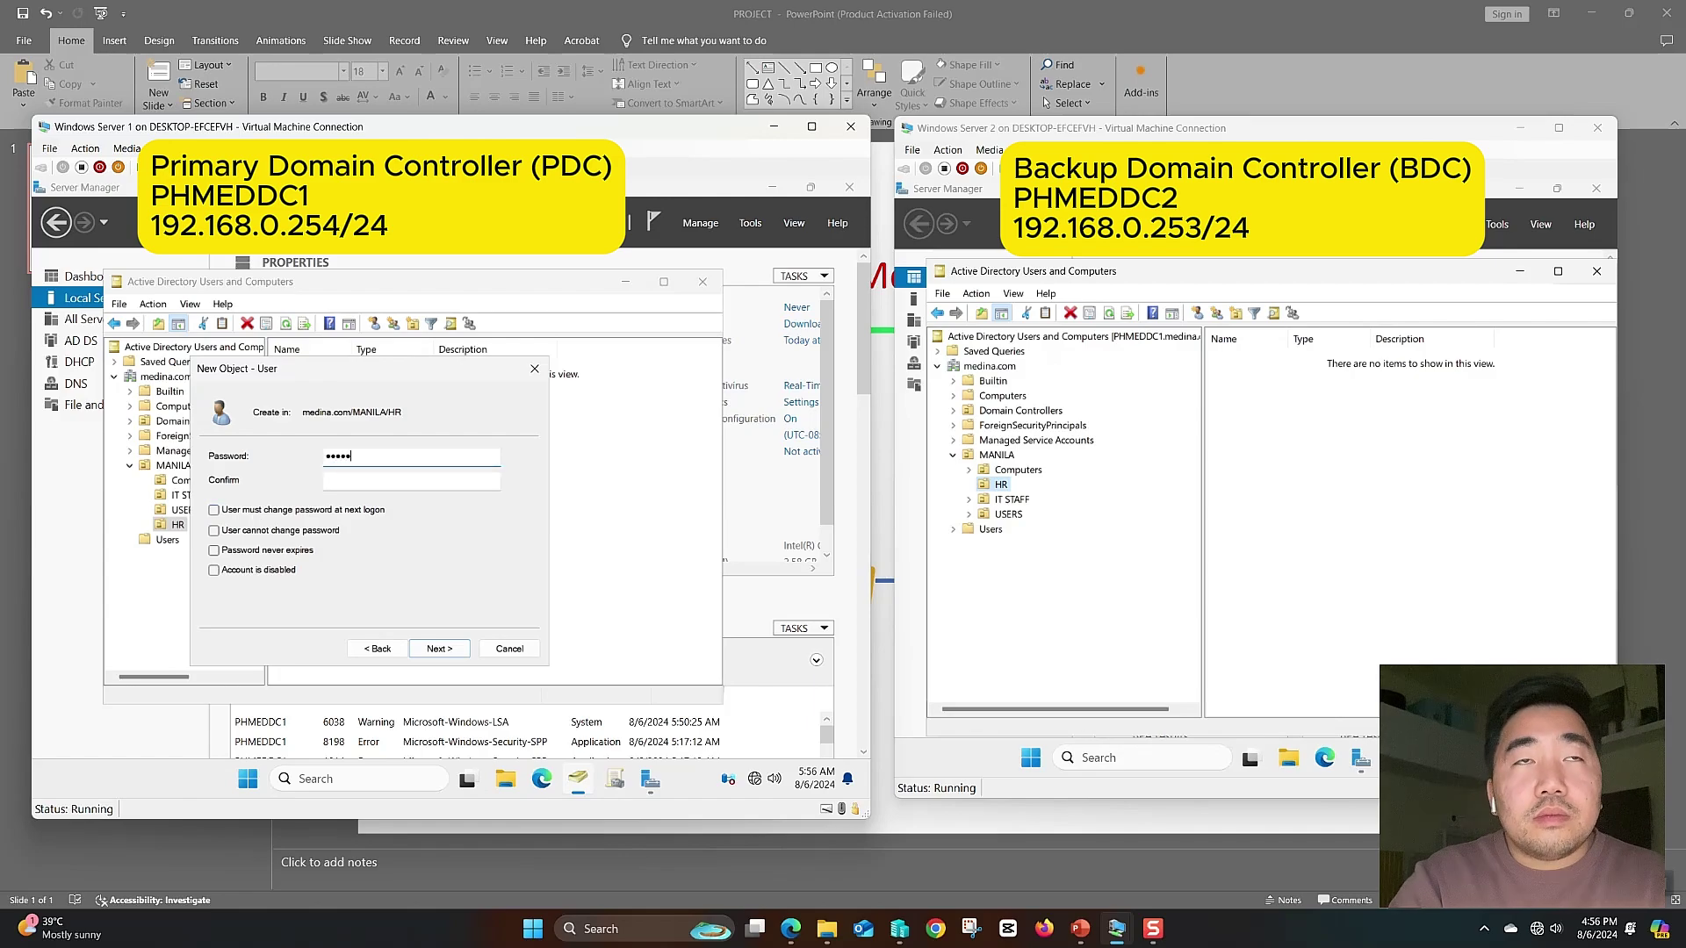
pyautogui.press('Tab')
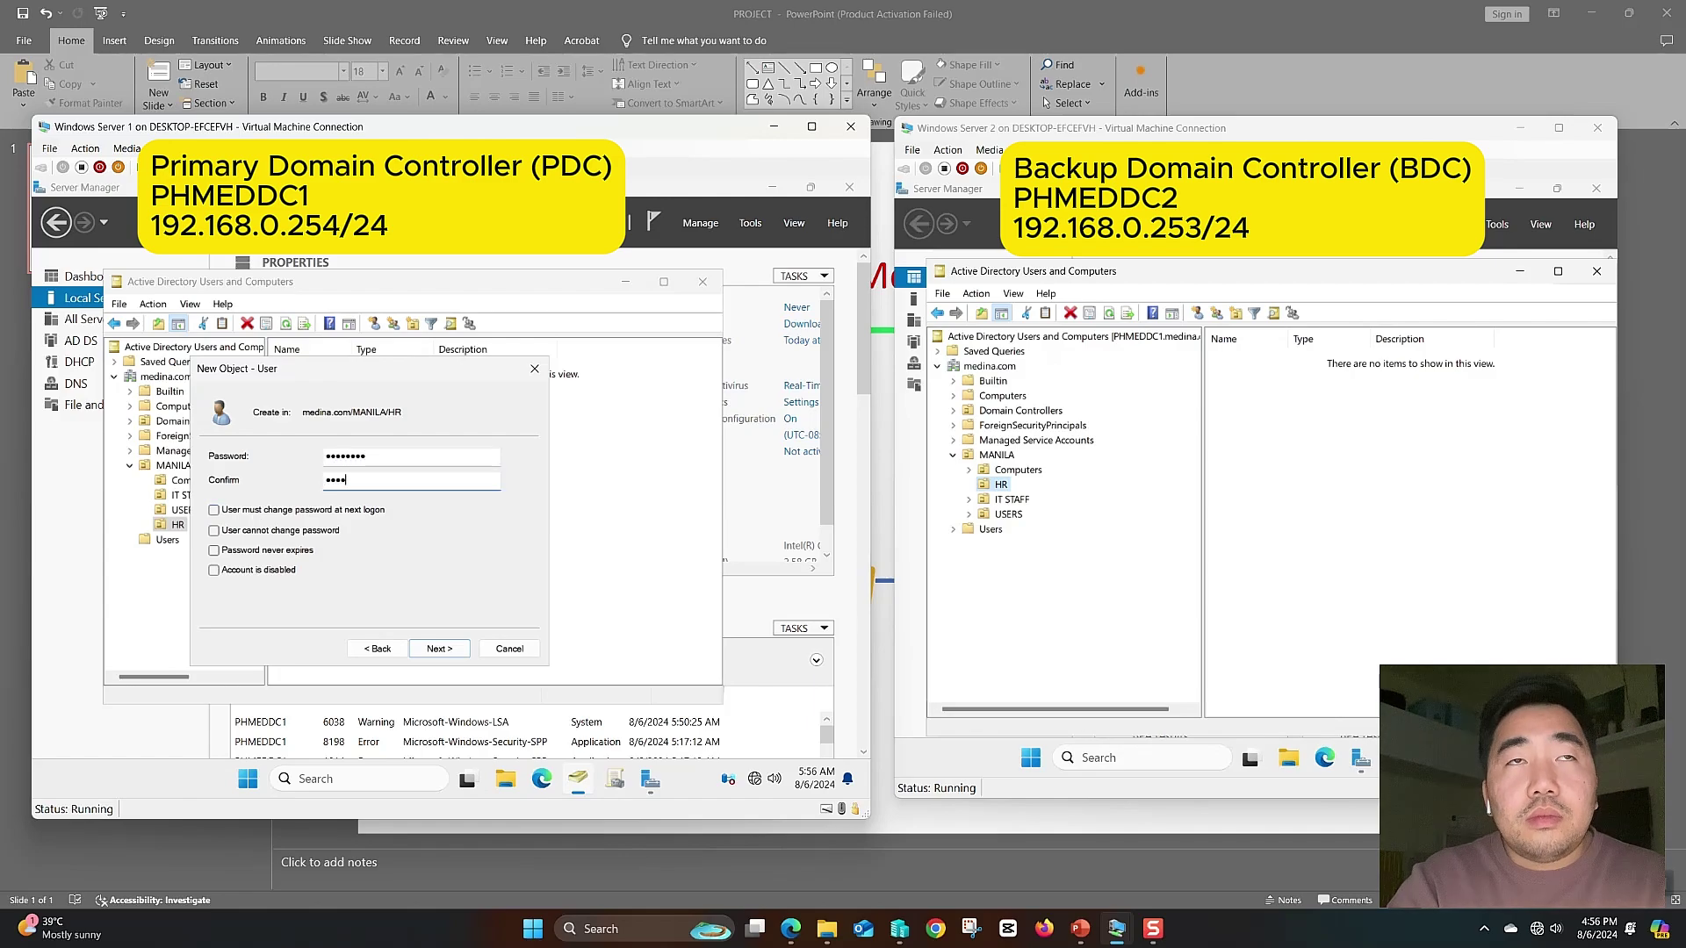
pyautogui.click(455, 648)
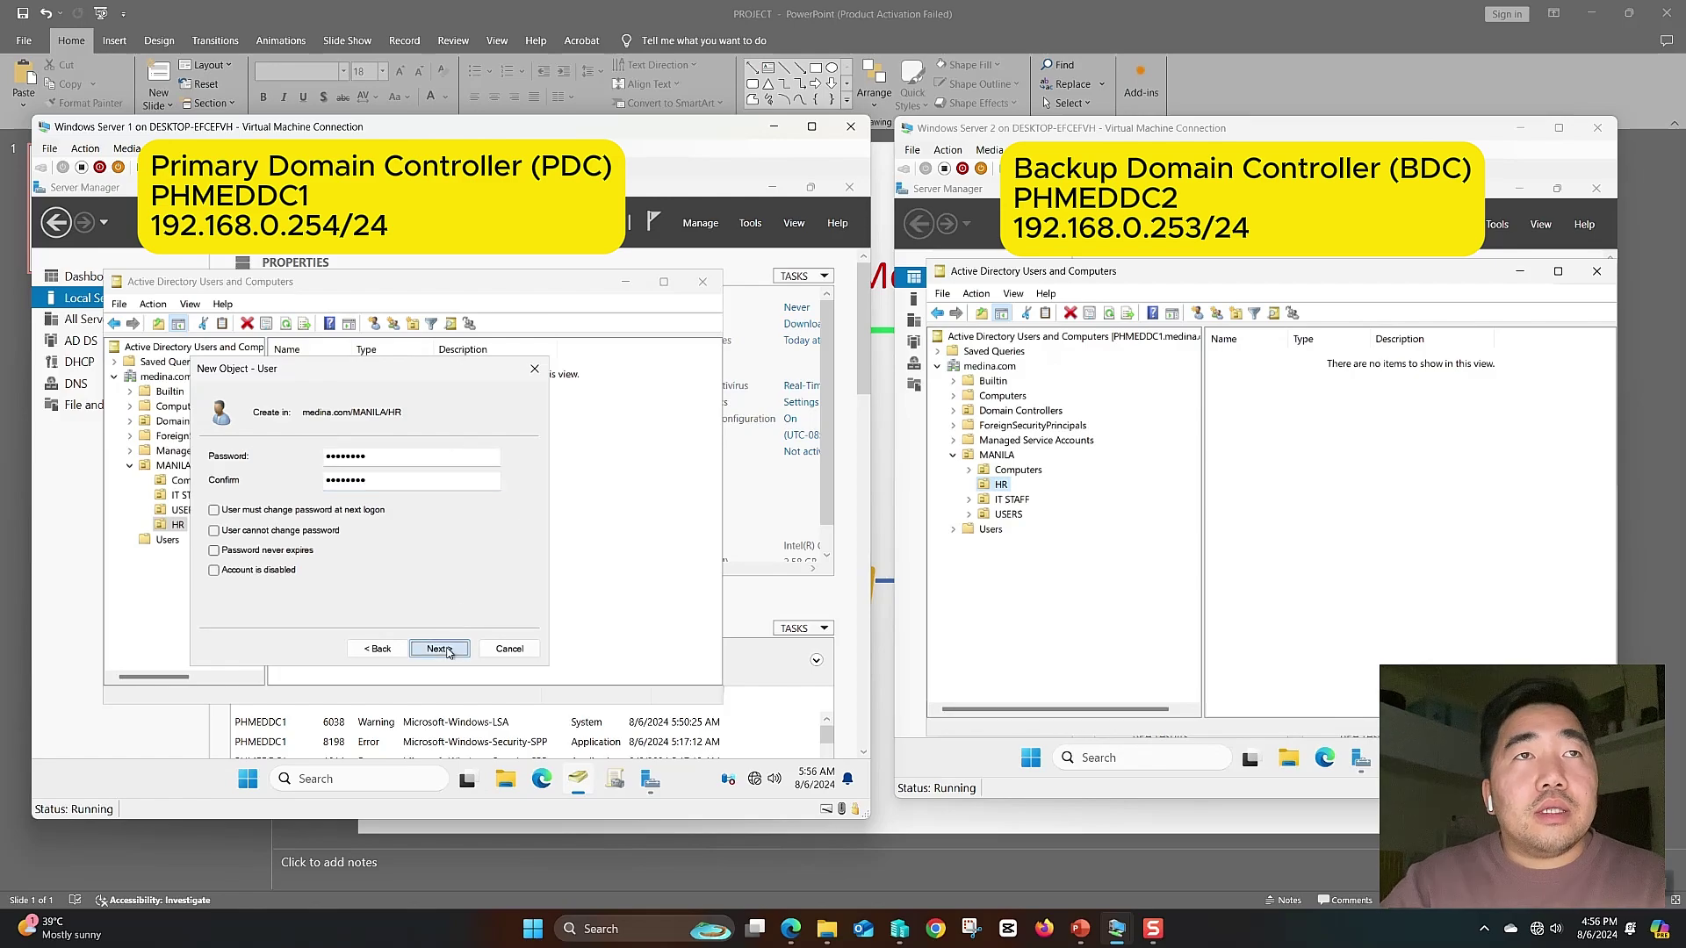
pyautogui.click(438, 650)
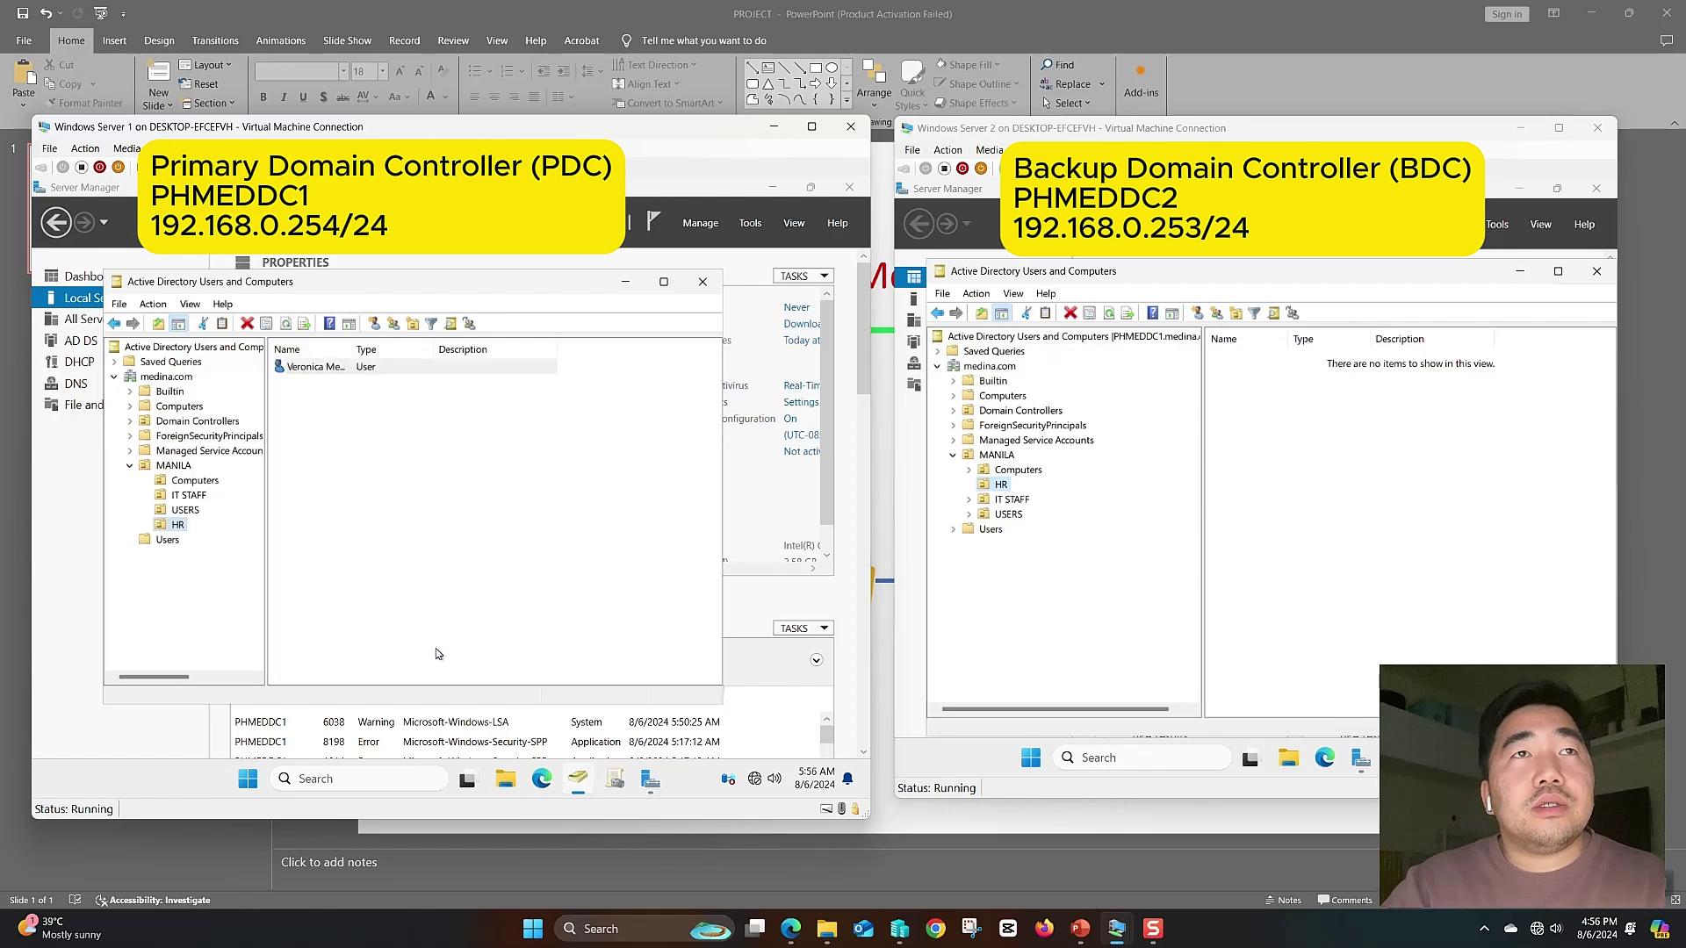
# Refresh MANILA > HR on PHMEDDC2 and widen the Name column to confirm the replicated user
pyautogui.click(176, 525)
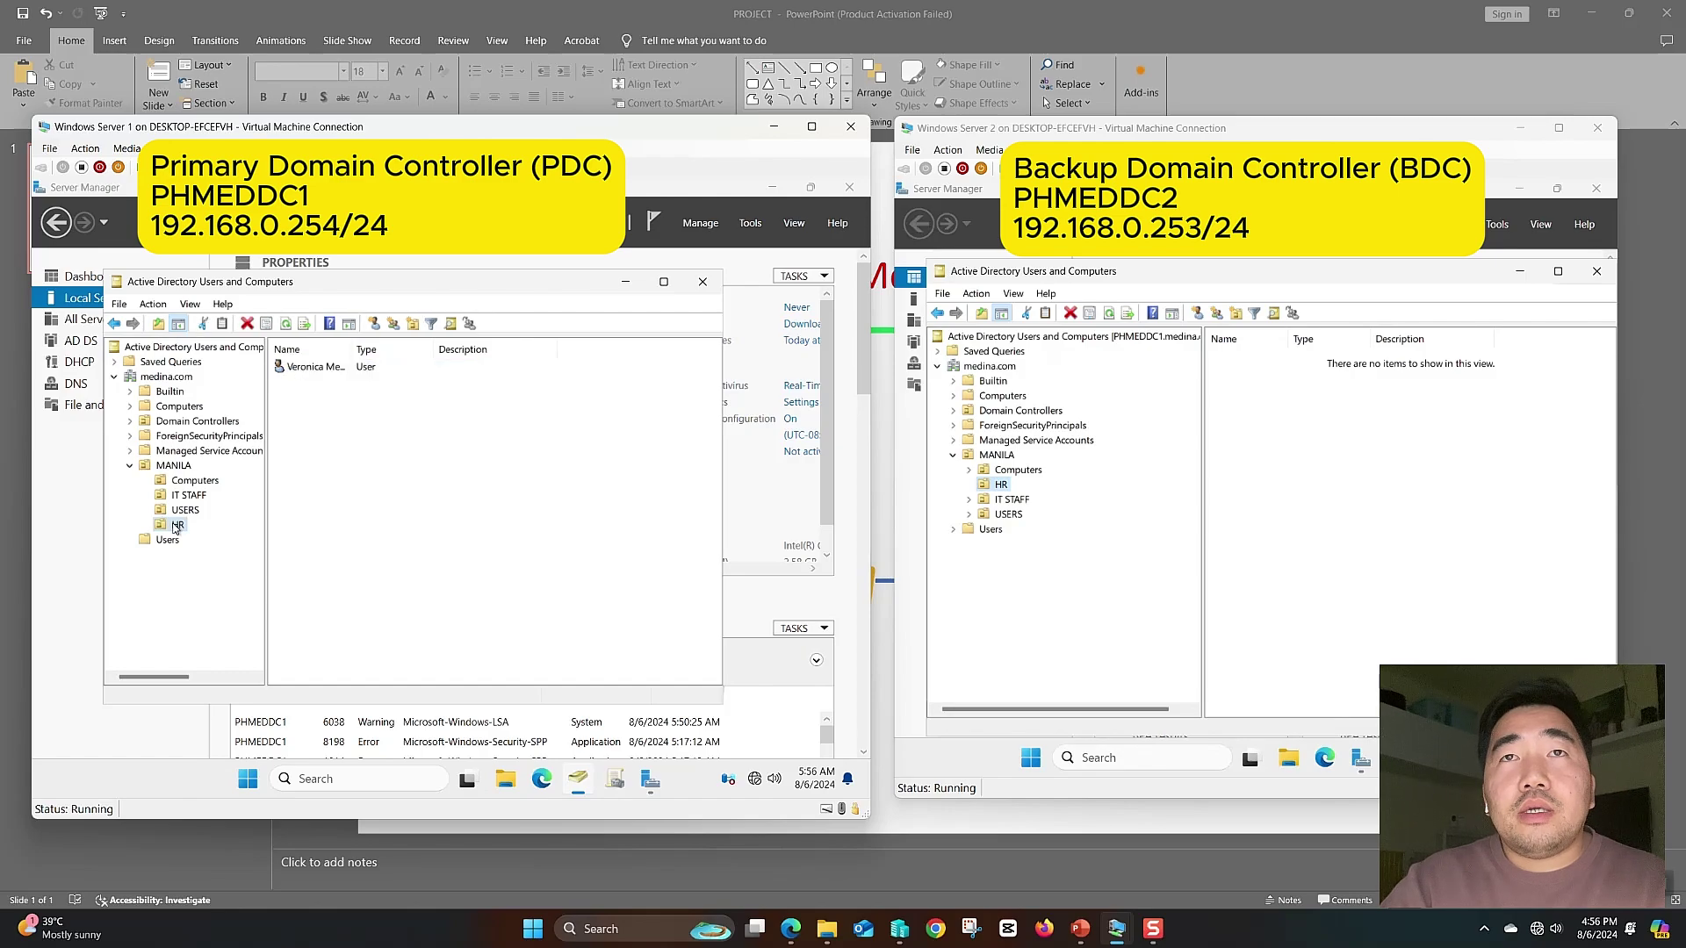
pyautogui.click(1000, 484)
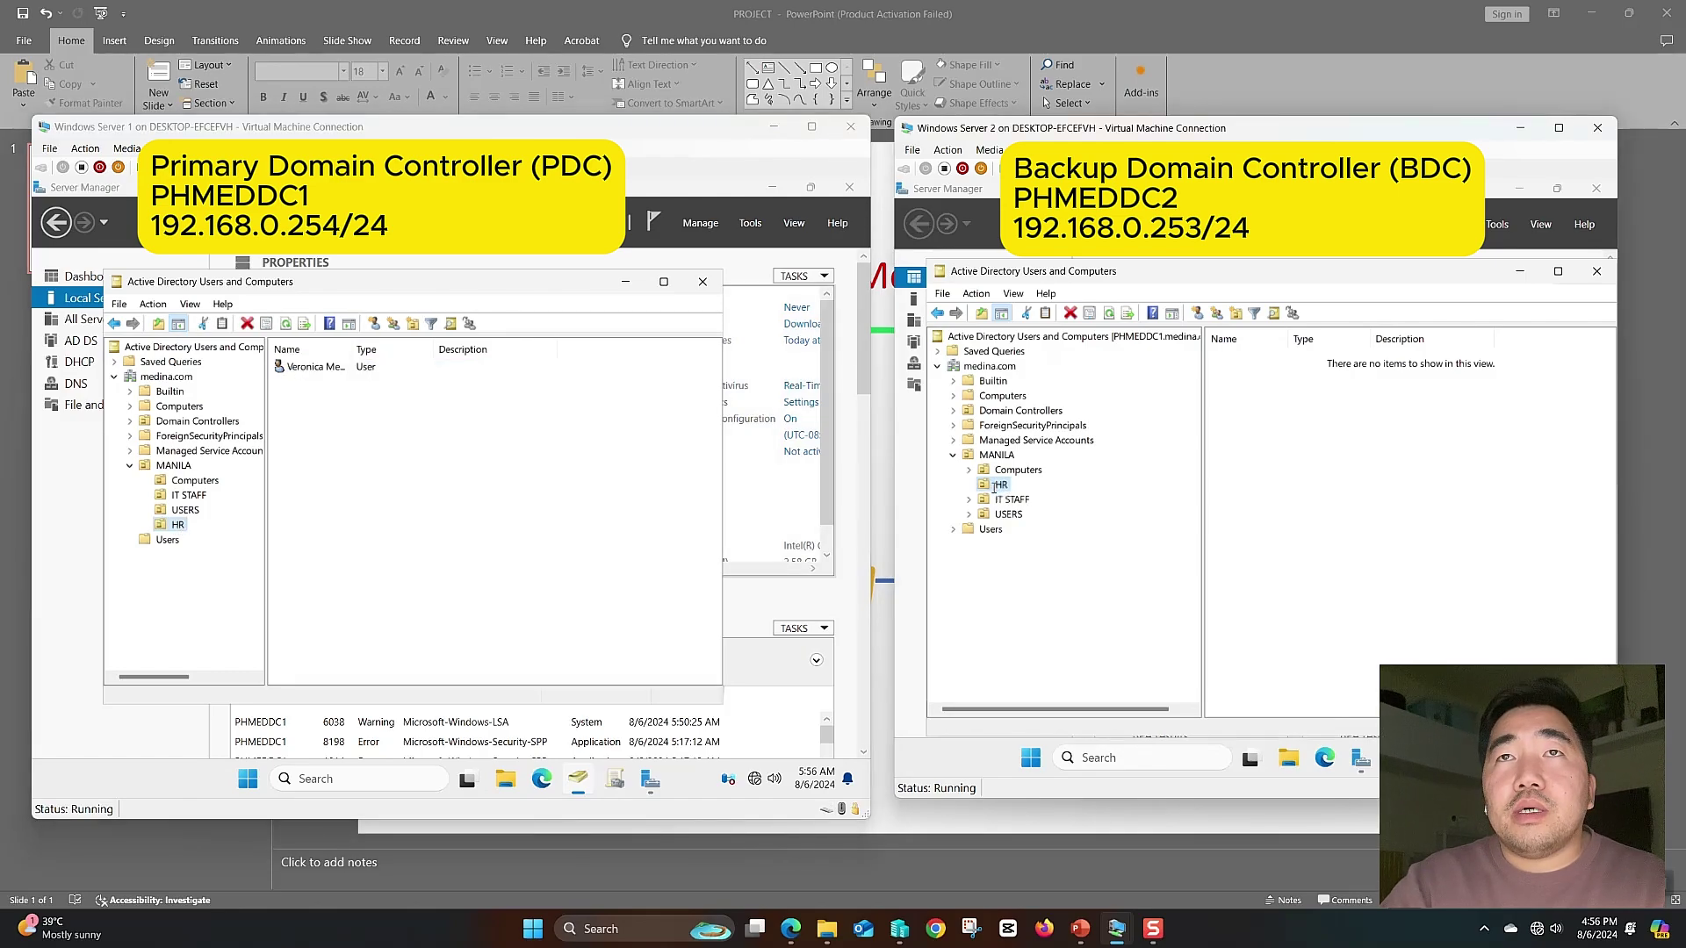
pyautogui.press('Escape')
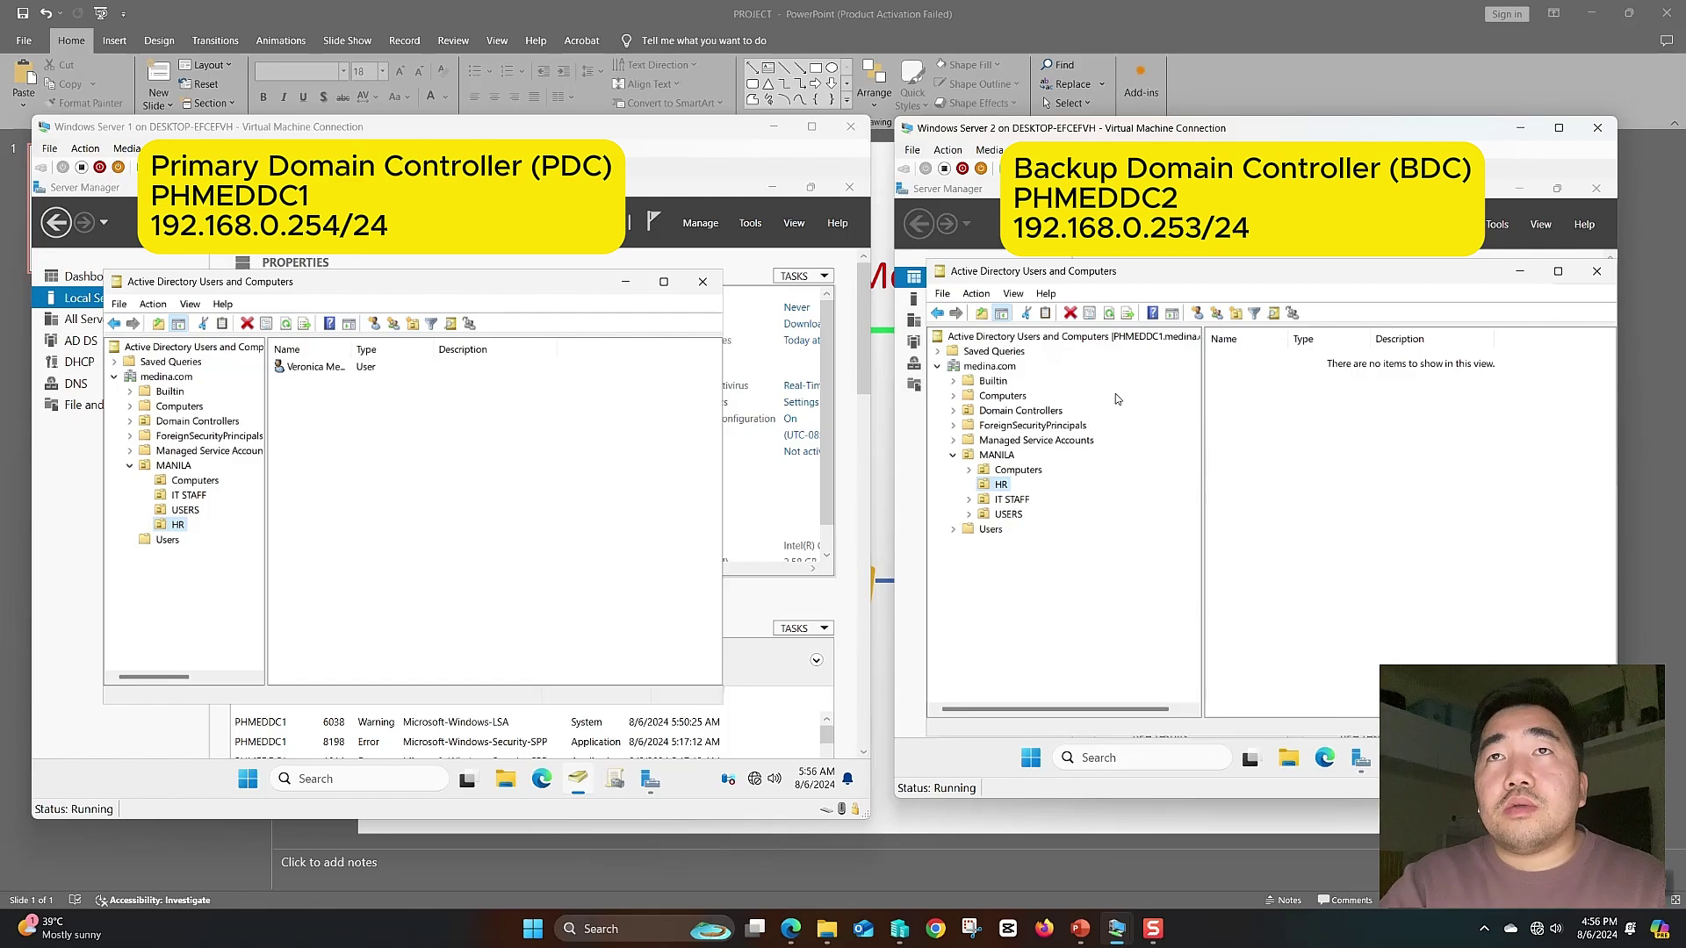
pyautogui.click(1108, 314)
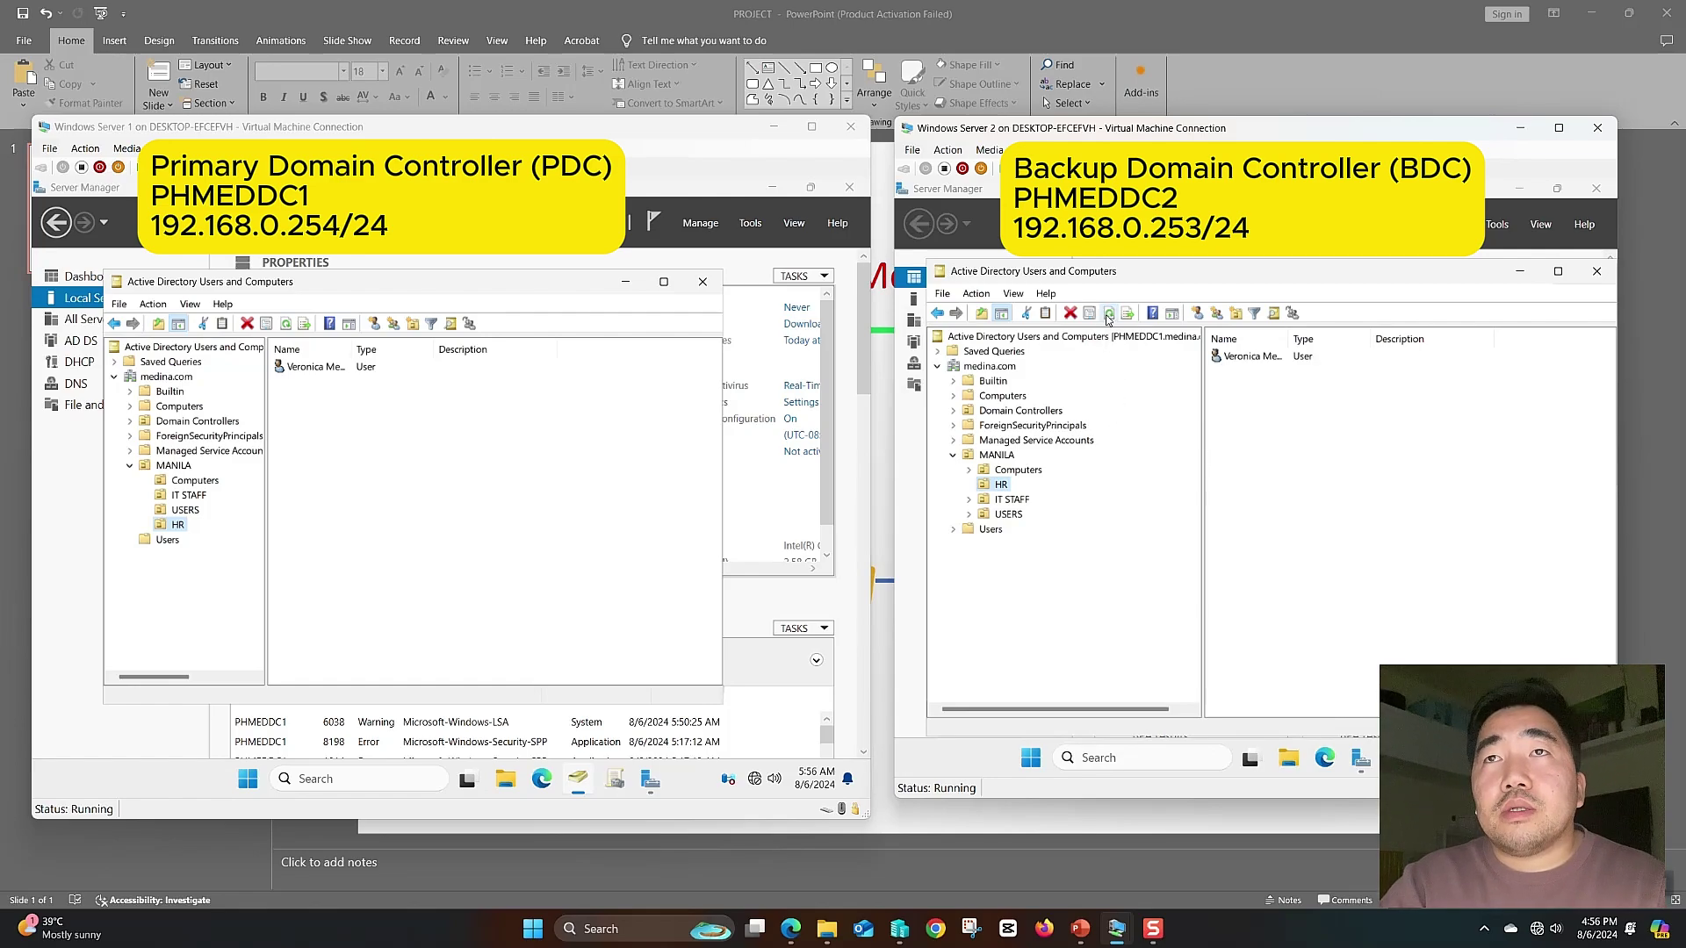
pyautogui.click(1253, 357)
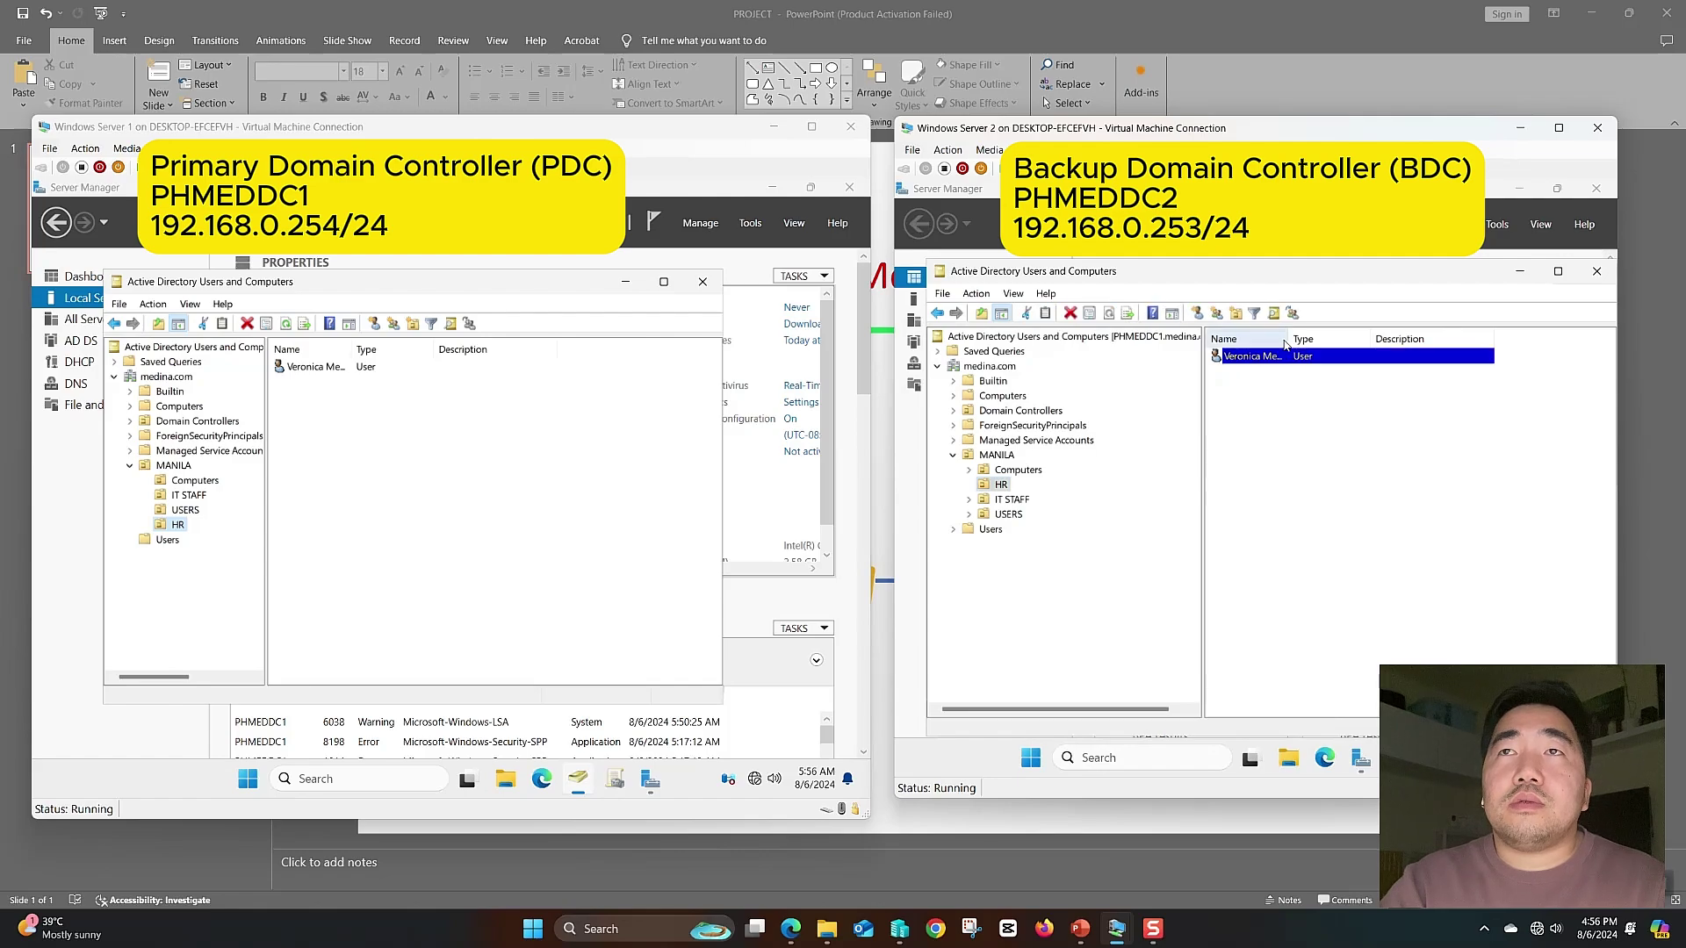
pyautogui.moveTo(1289, 340); pyautogui.dragTo(1389, 339)
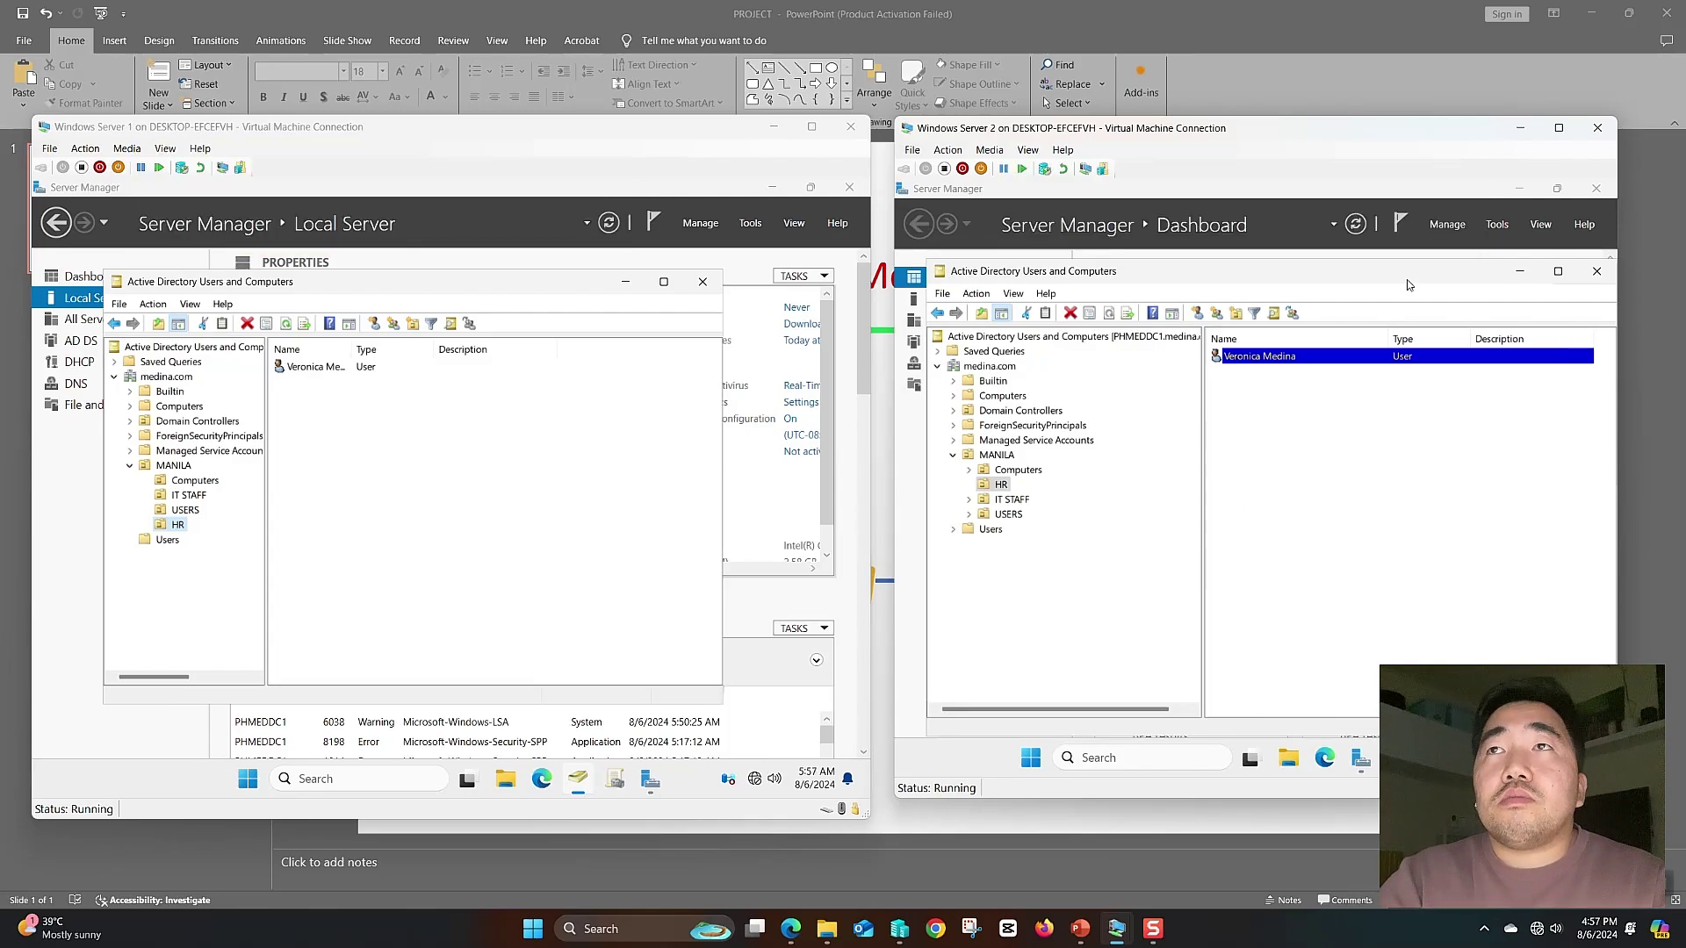
# Maximize the PHMEDDC2 VM and launch DNS Manager from Tools
pyautogui.doubleClick(1348, 129)
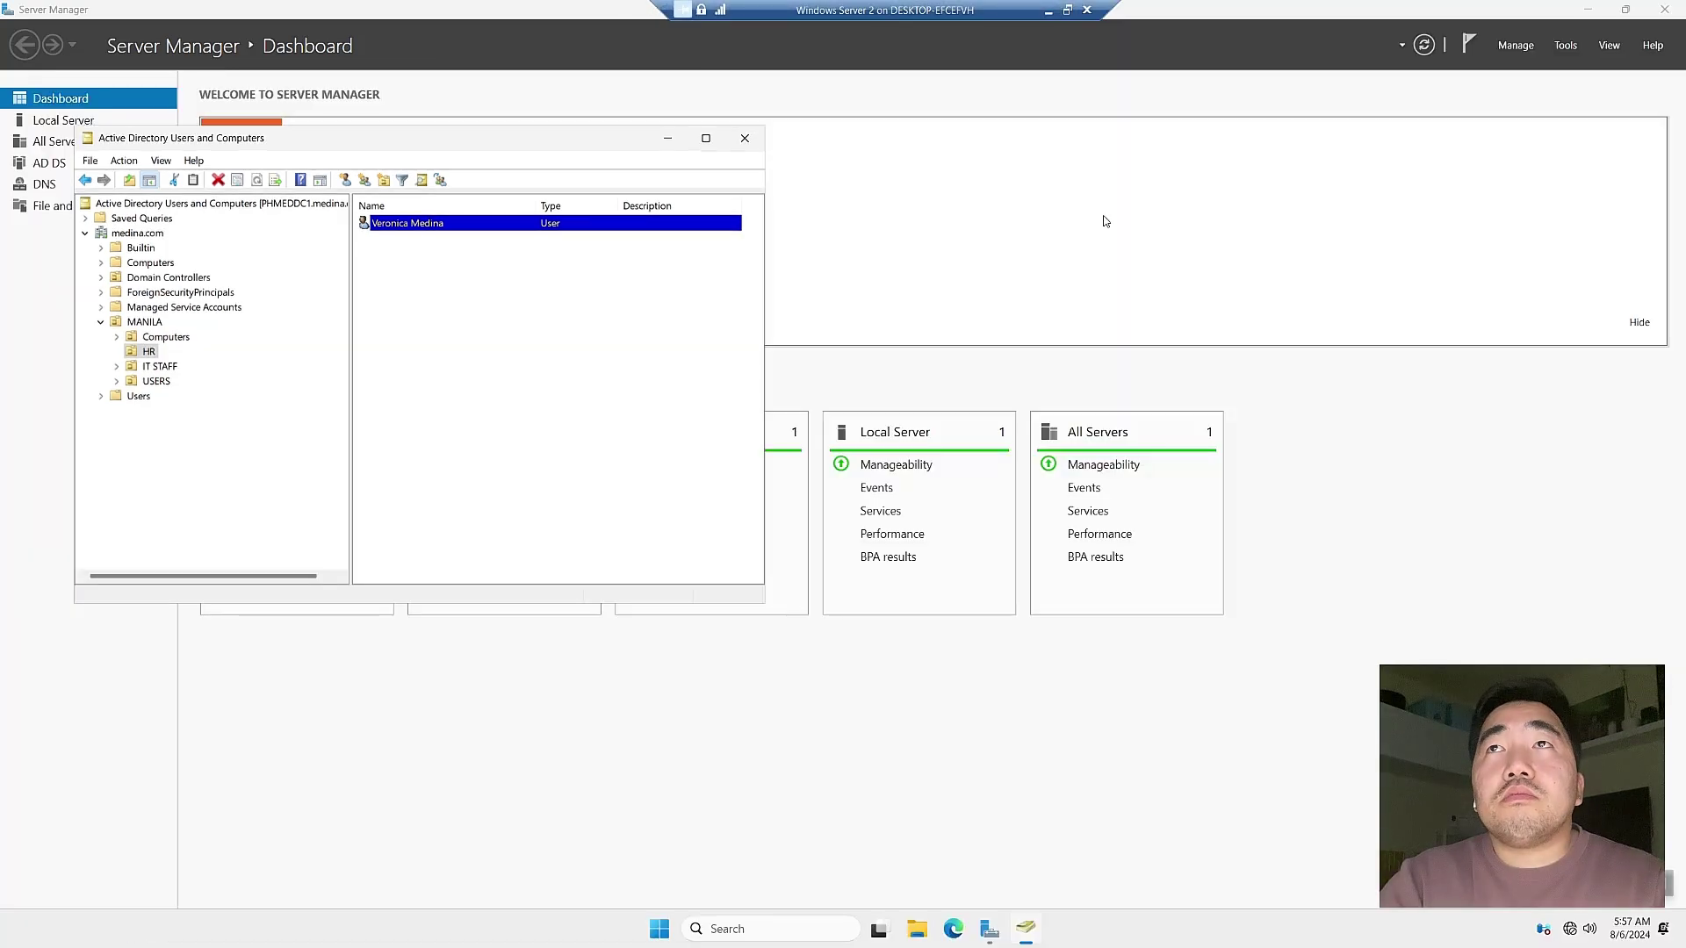
pyautogui.click(1566, 45)
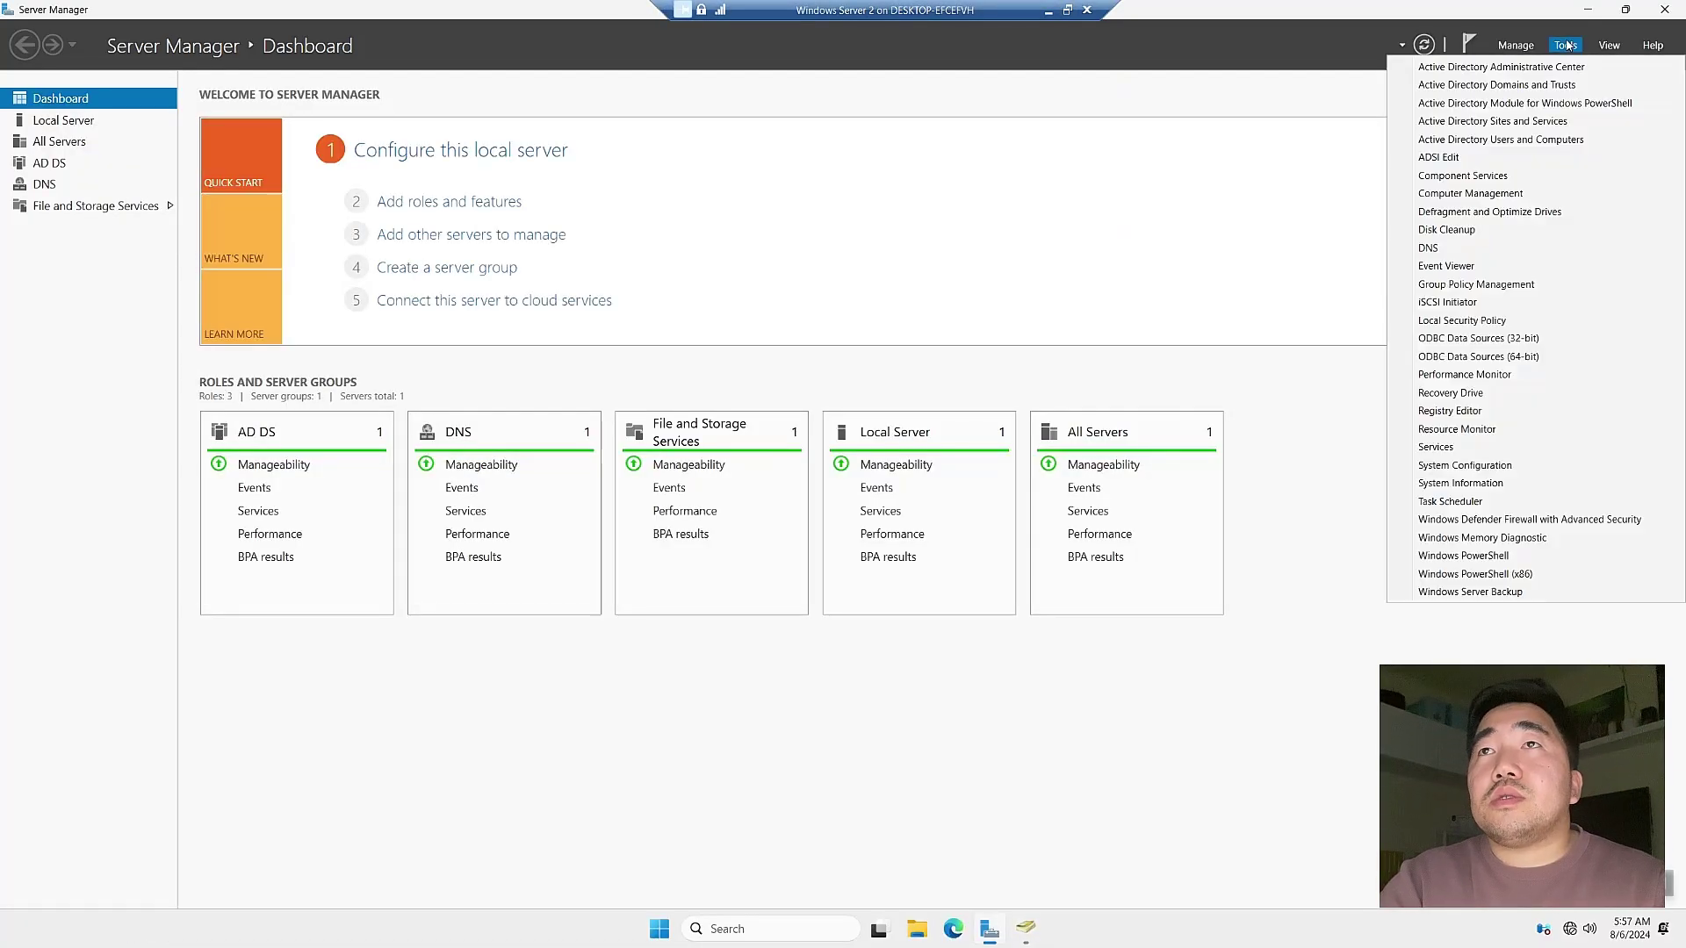
pyautogui.click(1460, 248)
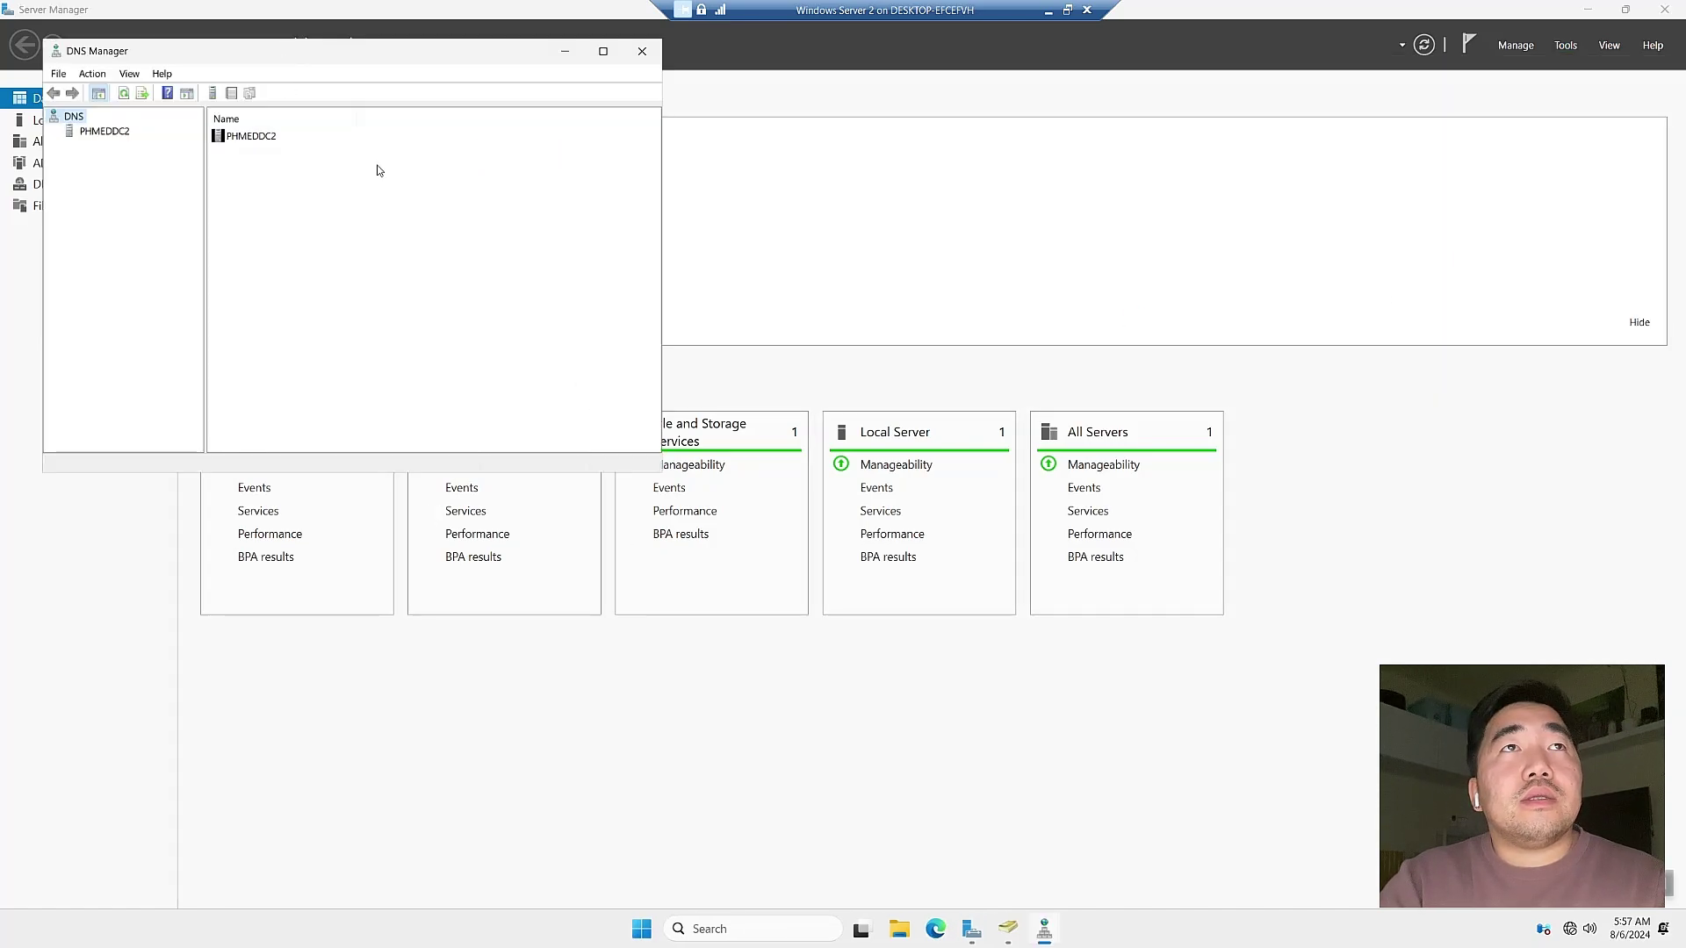
pyautogui.moveTo(276, 58); pyautogui.dragTo(713, 301)
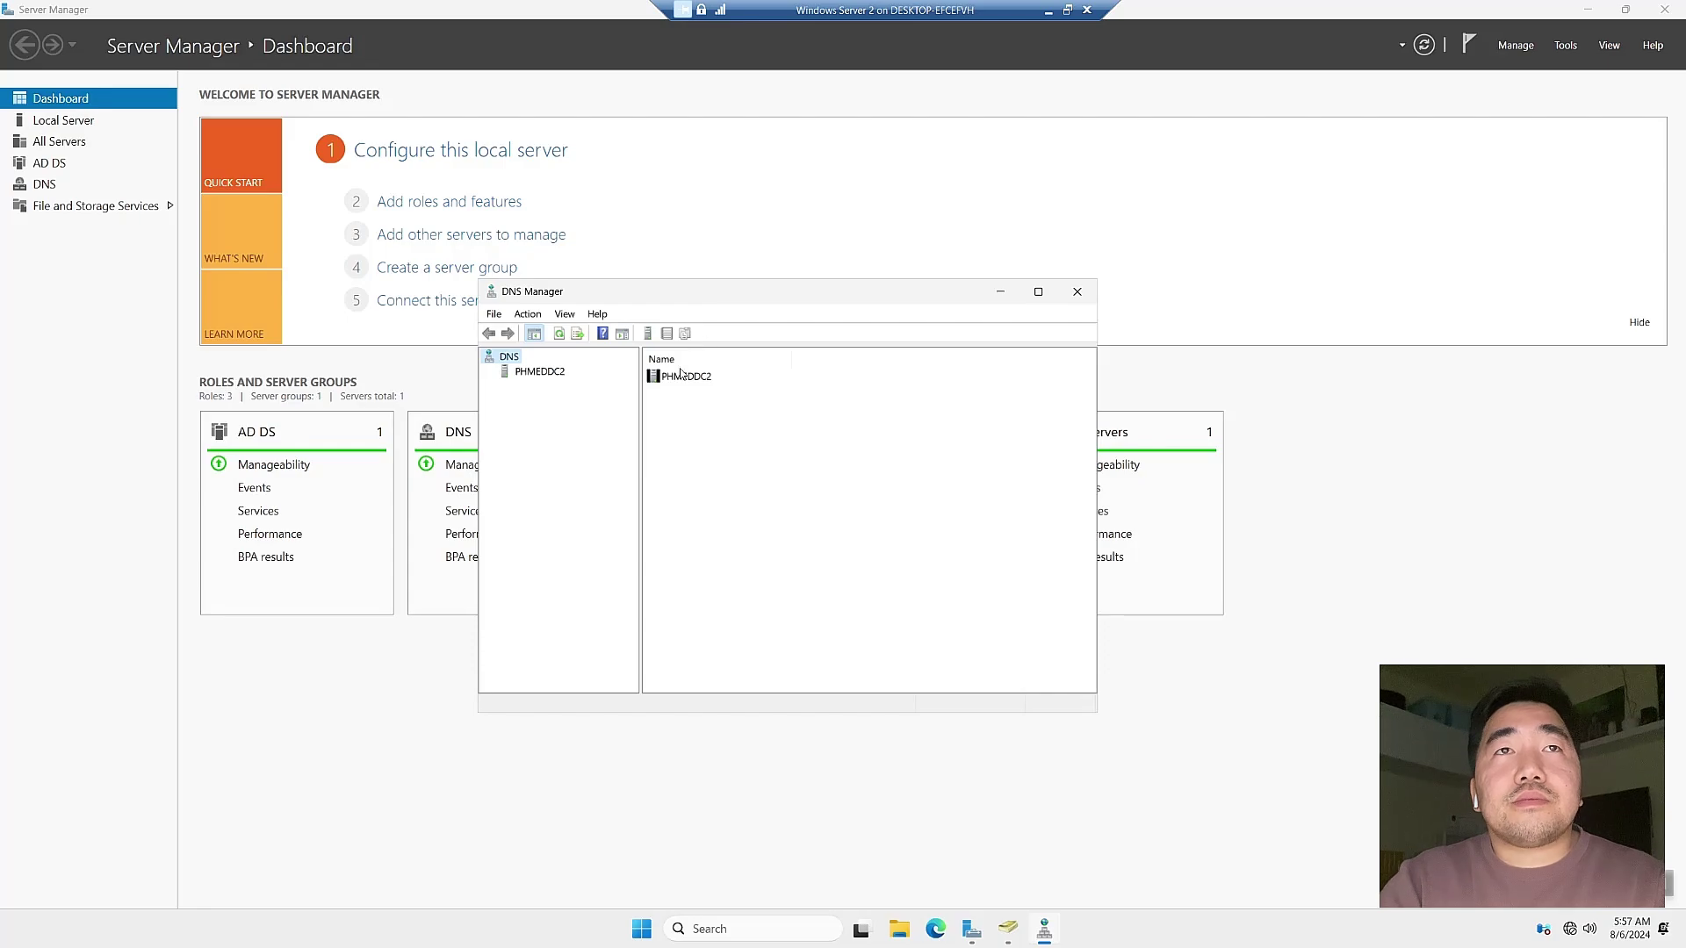
# Expand PHMEDDC2's Forward Lookup Zones and open the medina.com zone
pyautogui.click(526, 373)
pyautogui.click(490, 372)
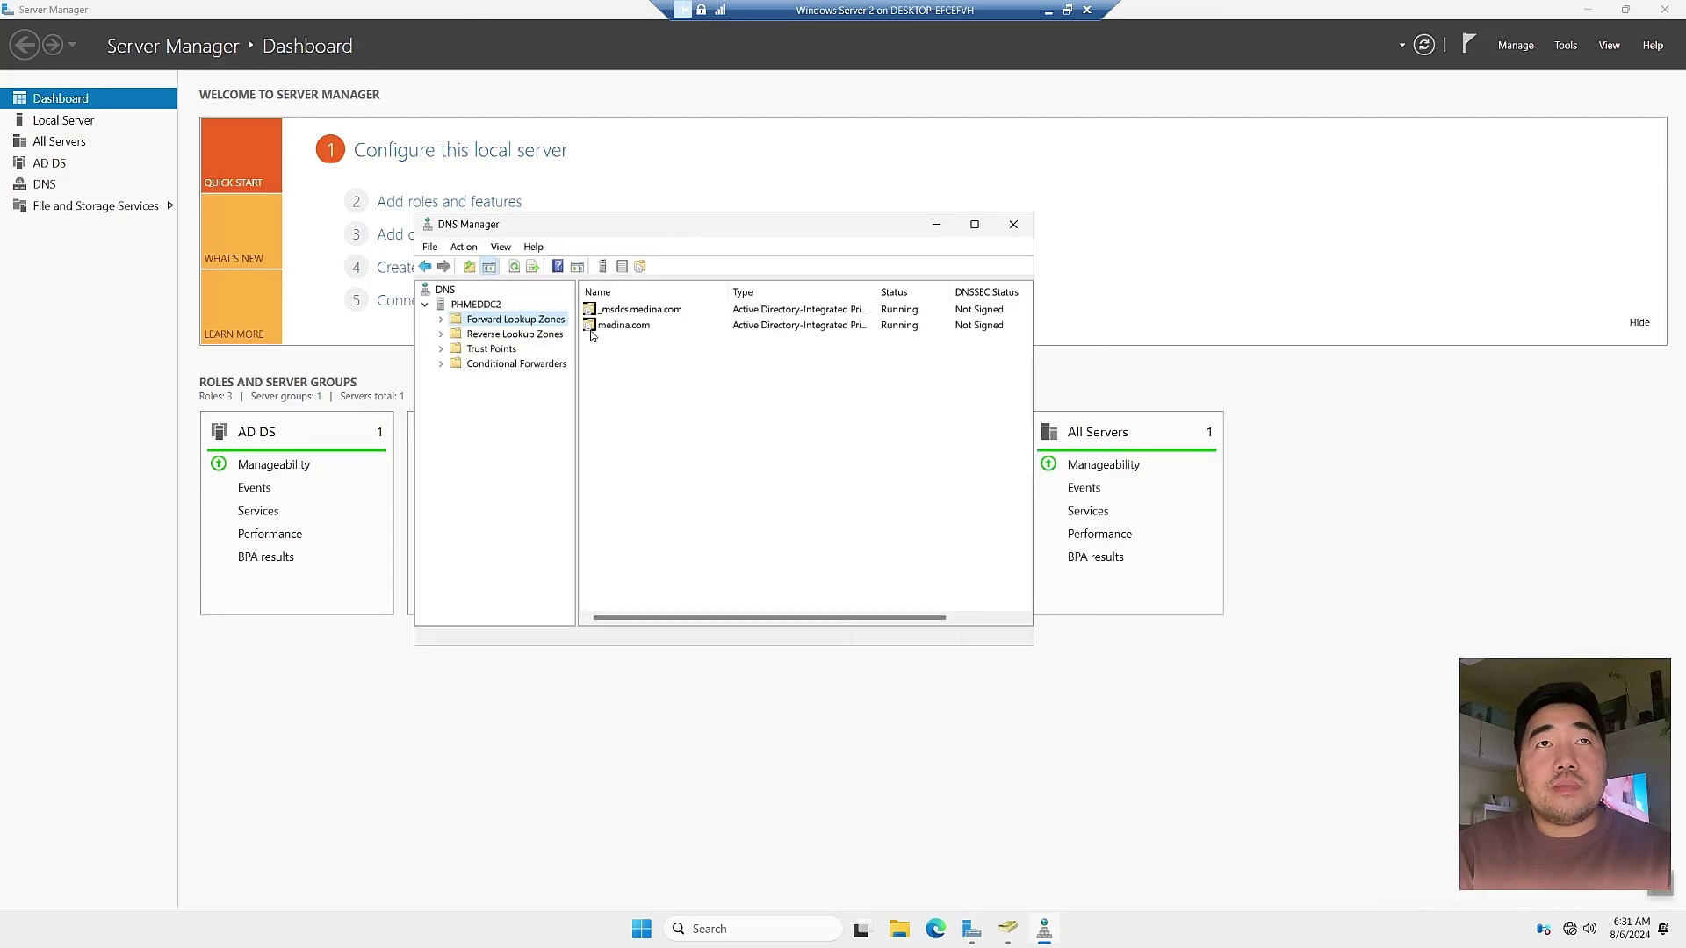
pyautogui.doubleClick(608, 328)
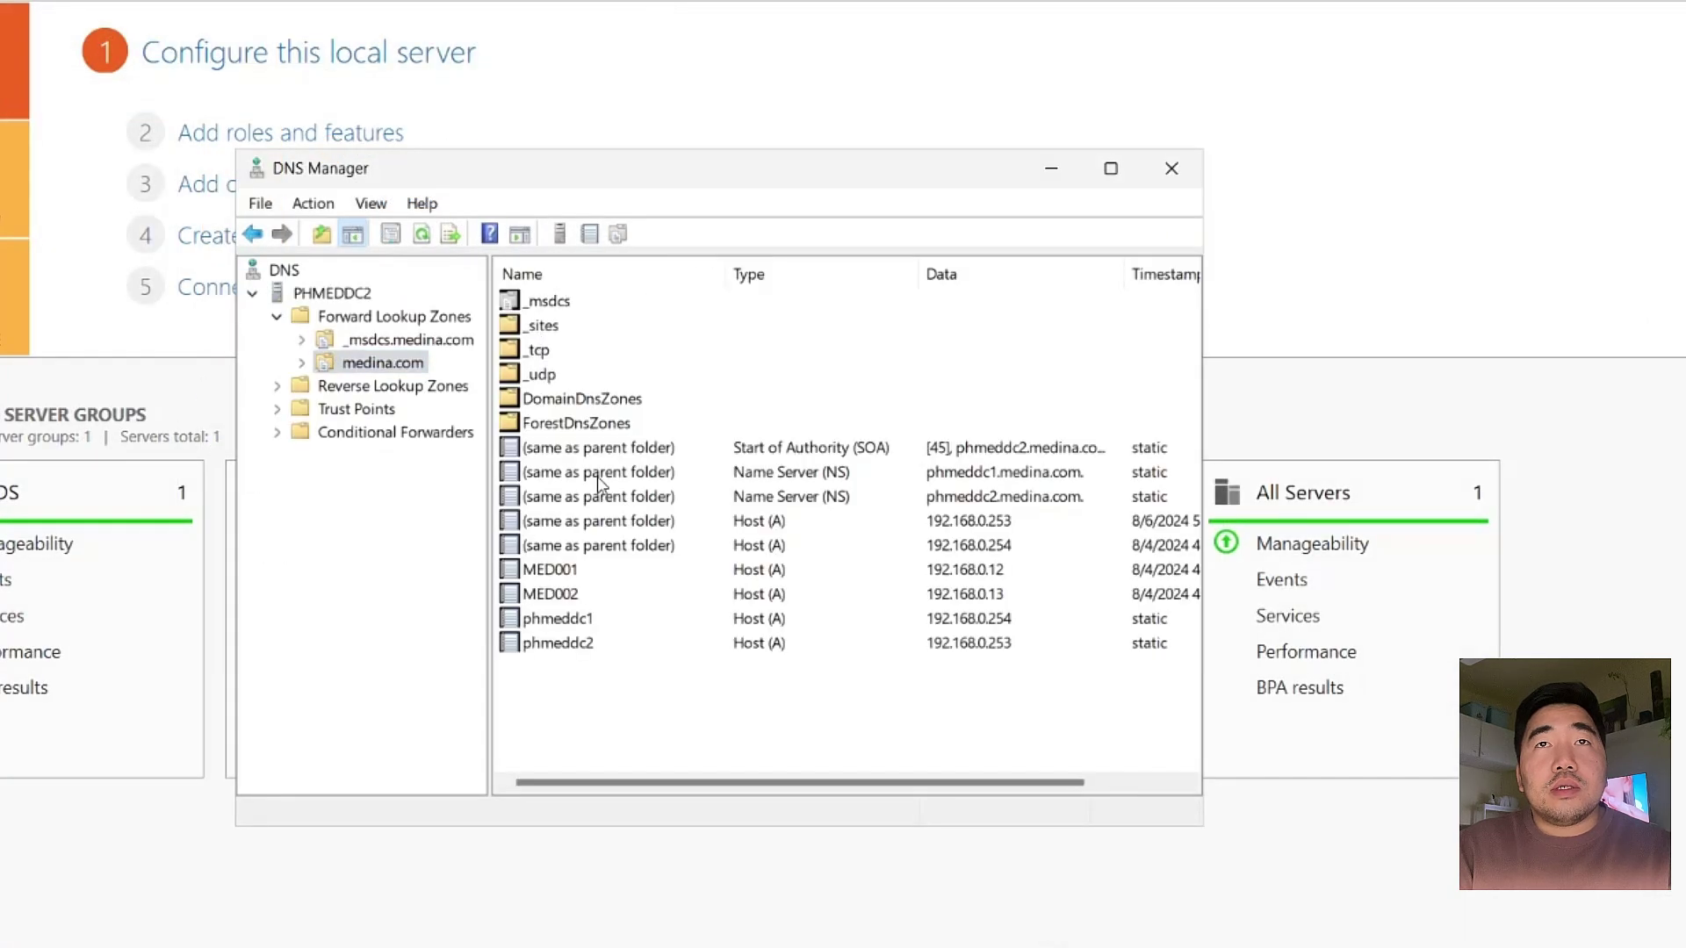
# Check the phmeddc1 and phmeddc2 Host and NS records, then view Reverse Lookup Zones
pyautogui.click(599, 646)
pyautogui.click(580, 625)
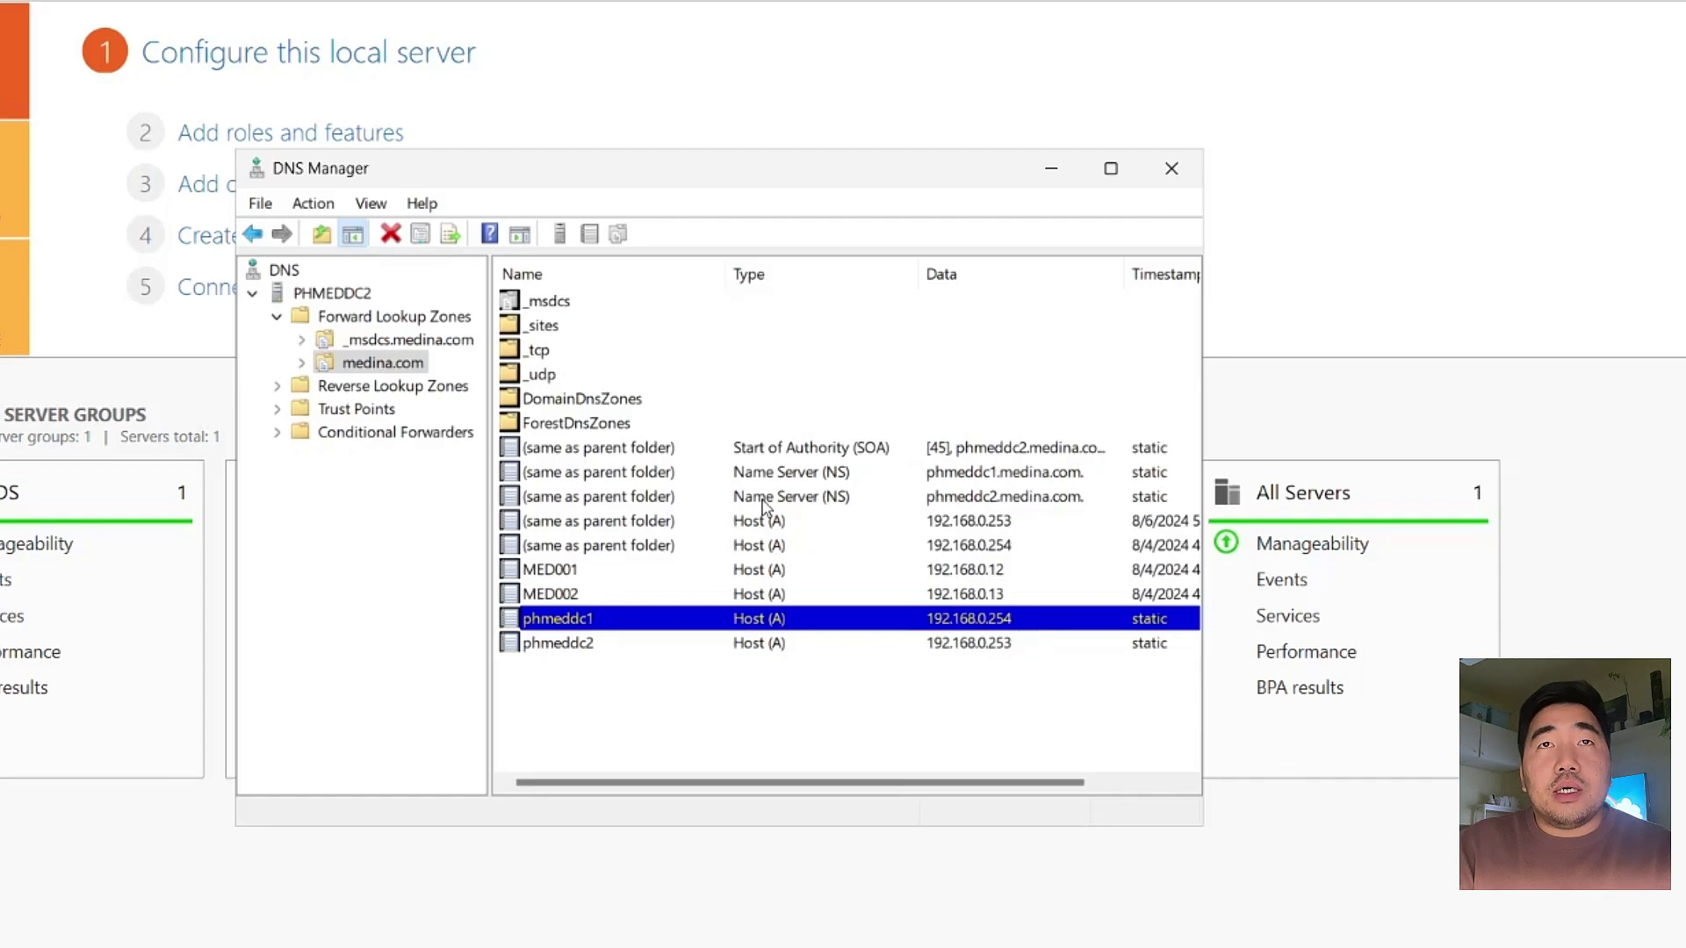
pyautogui.click(811, 499)
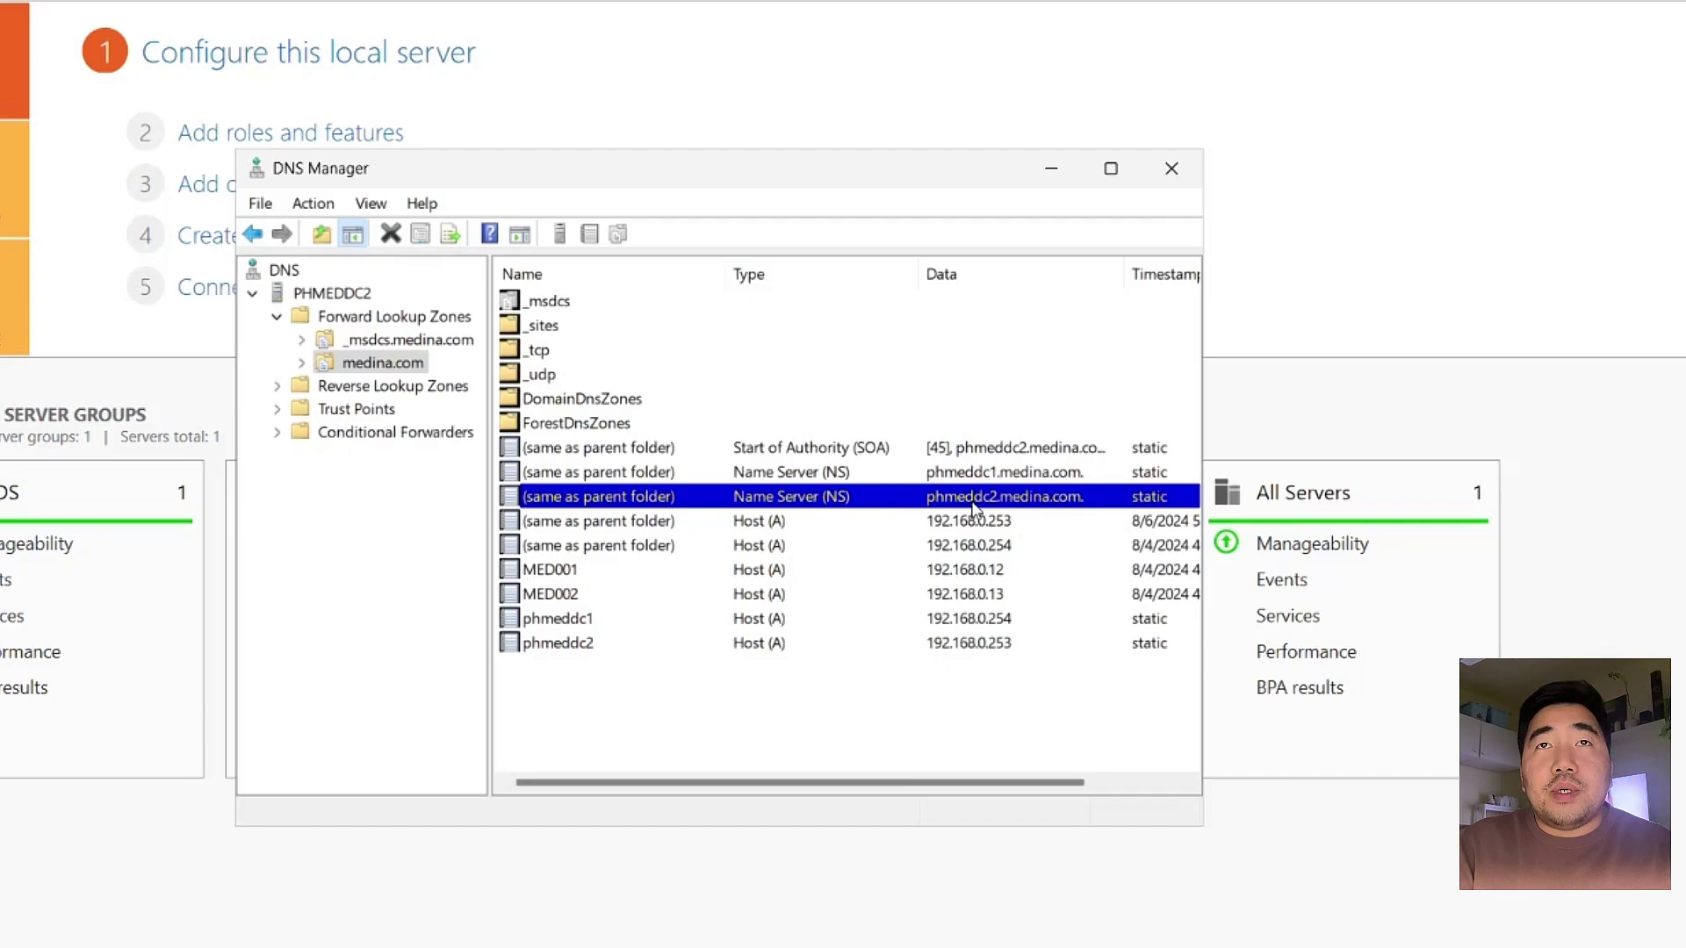
pyautogui.click(959, 475)
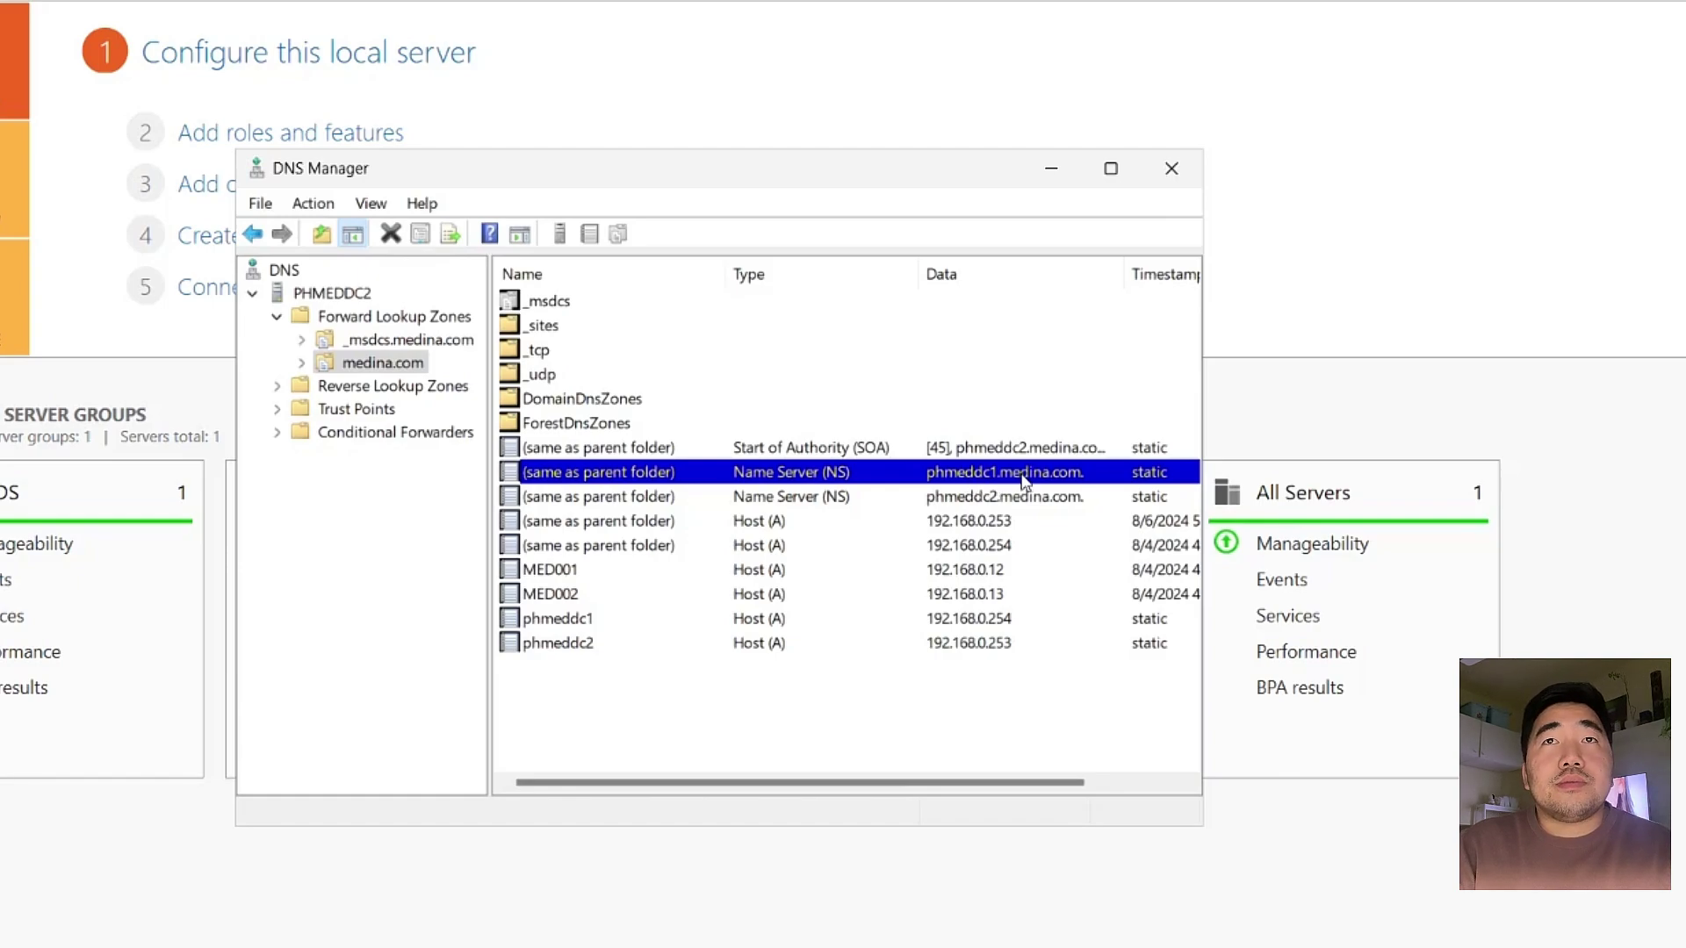
pyautogui.click(385, 387)
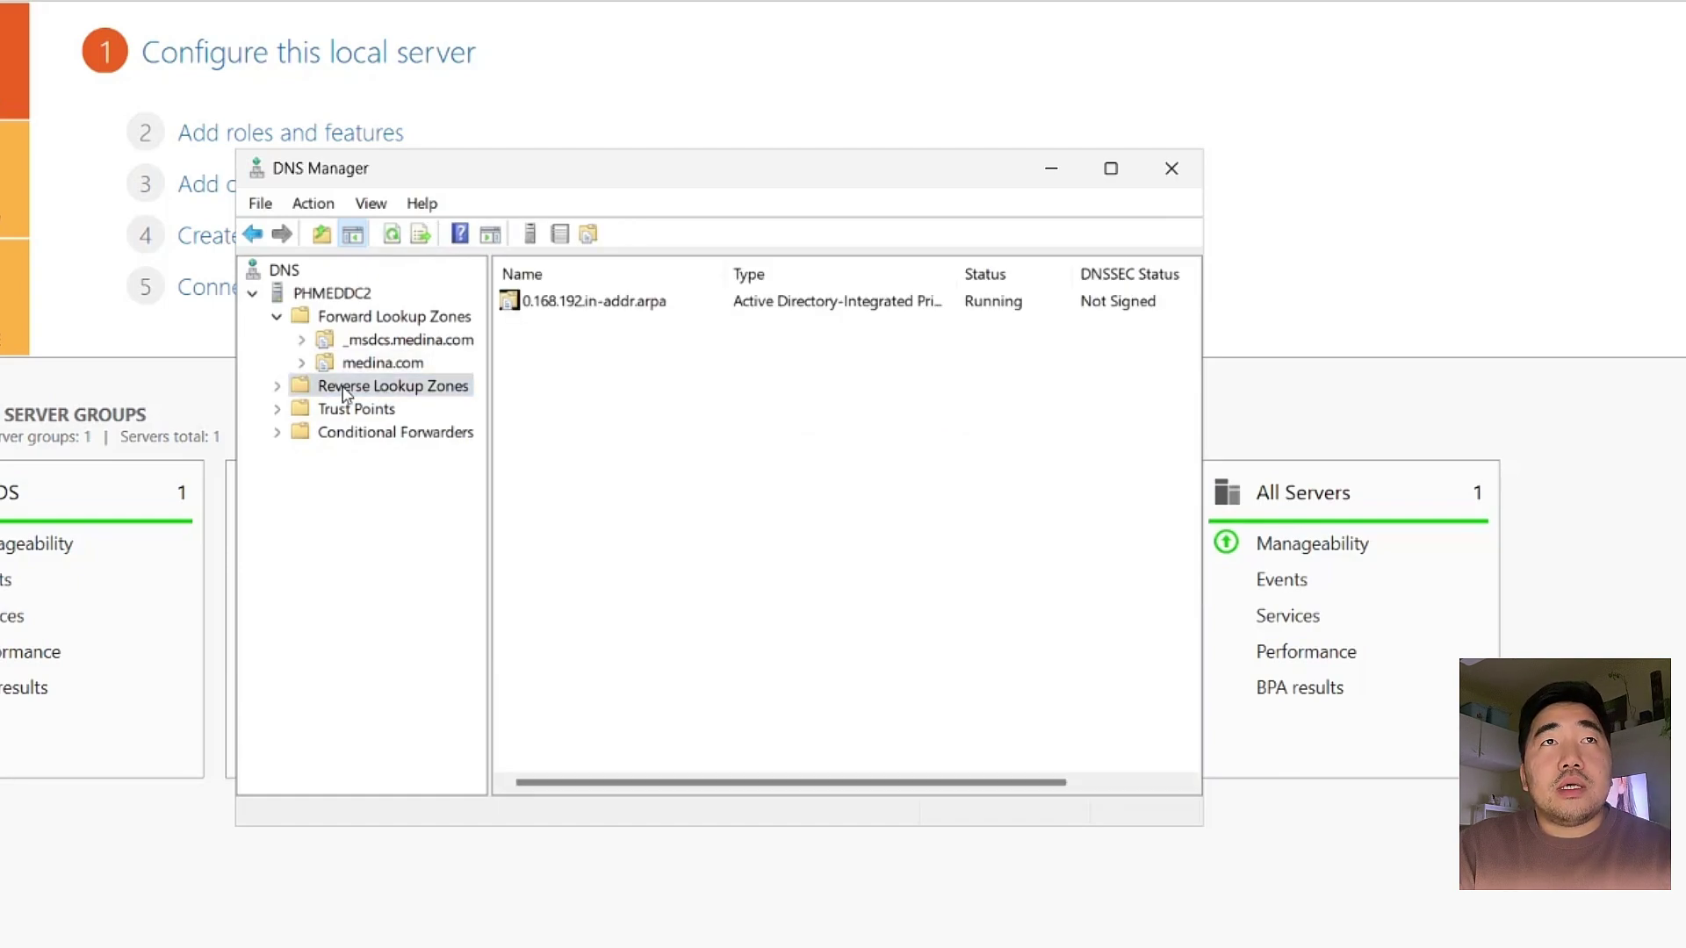
# Open the 0.168.192.in-addr.arpa zone and inspect the 192.168.0.254 pointer record
pyautogui.click(277, 387)
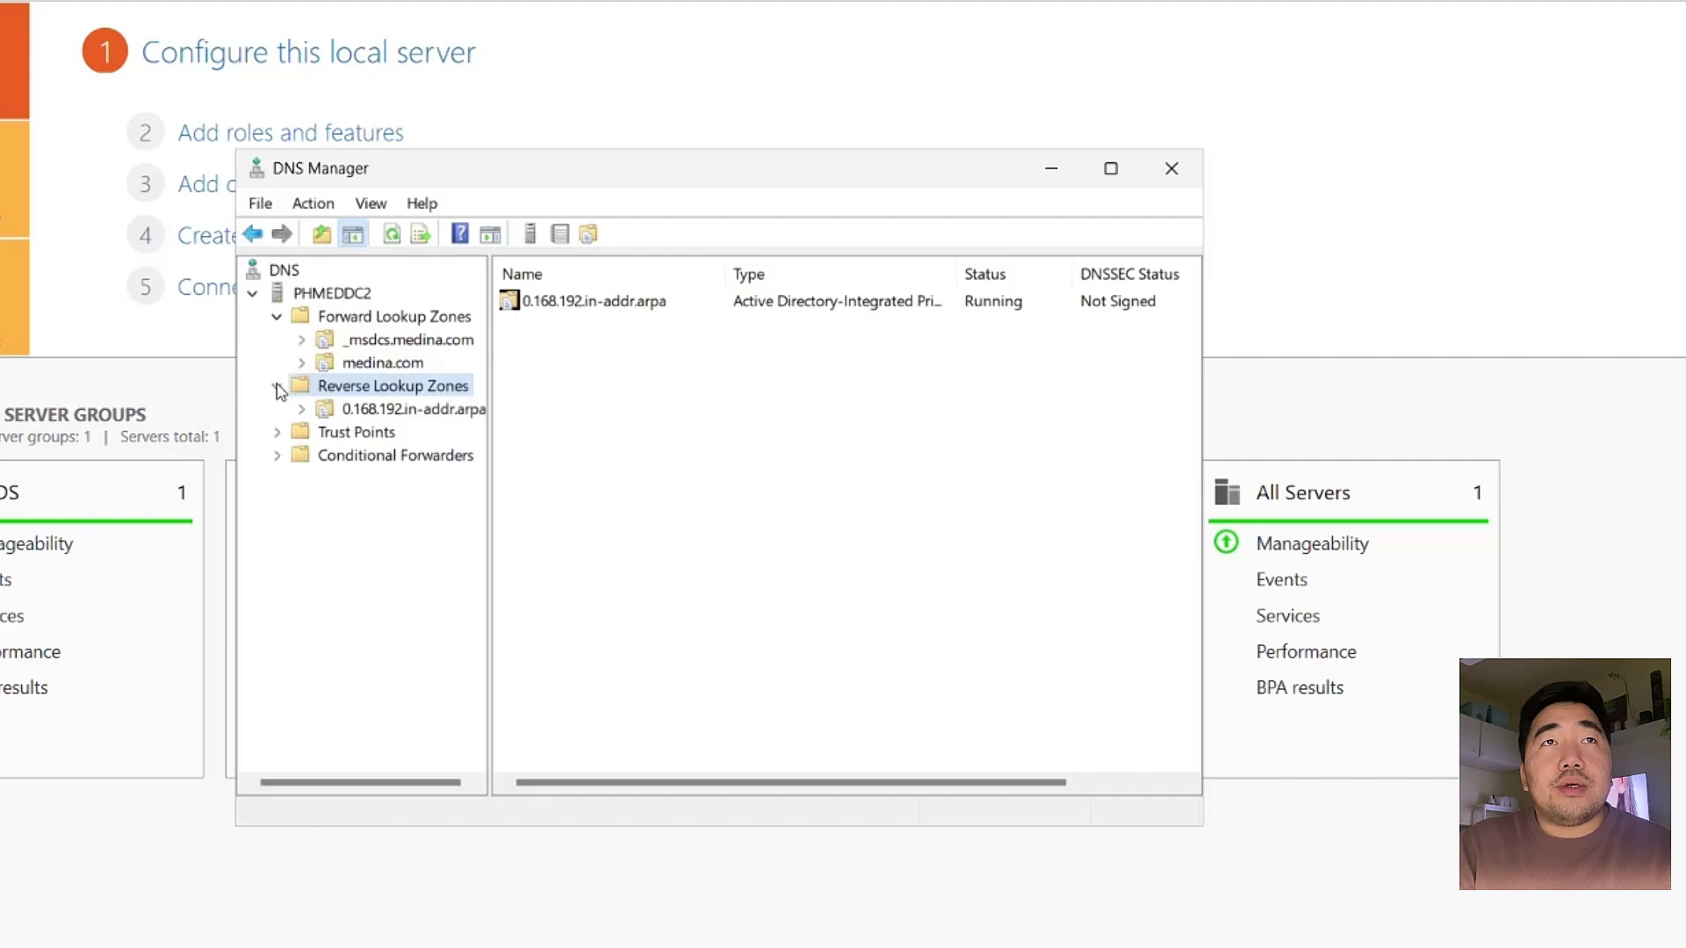
pyautogui.click(379, 411)
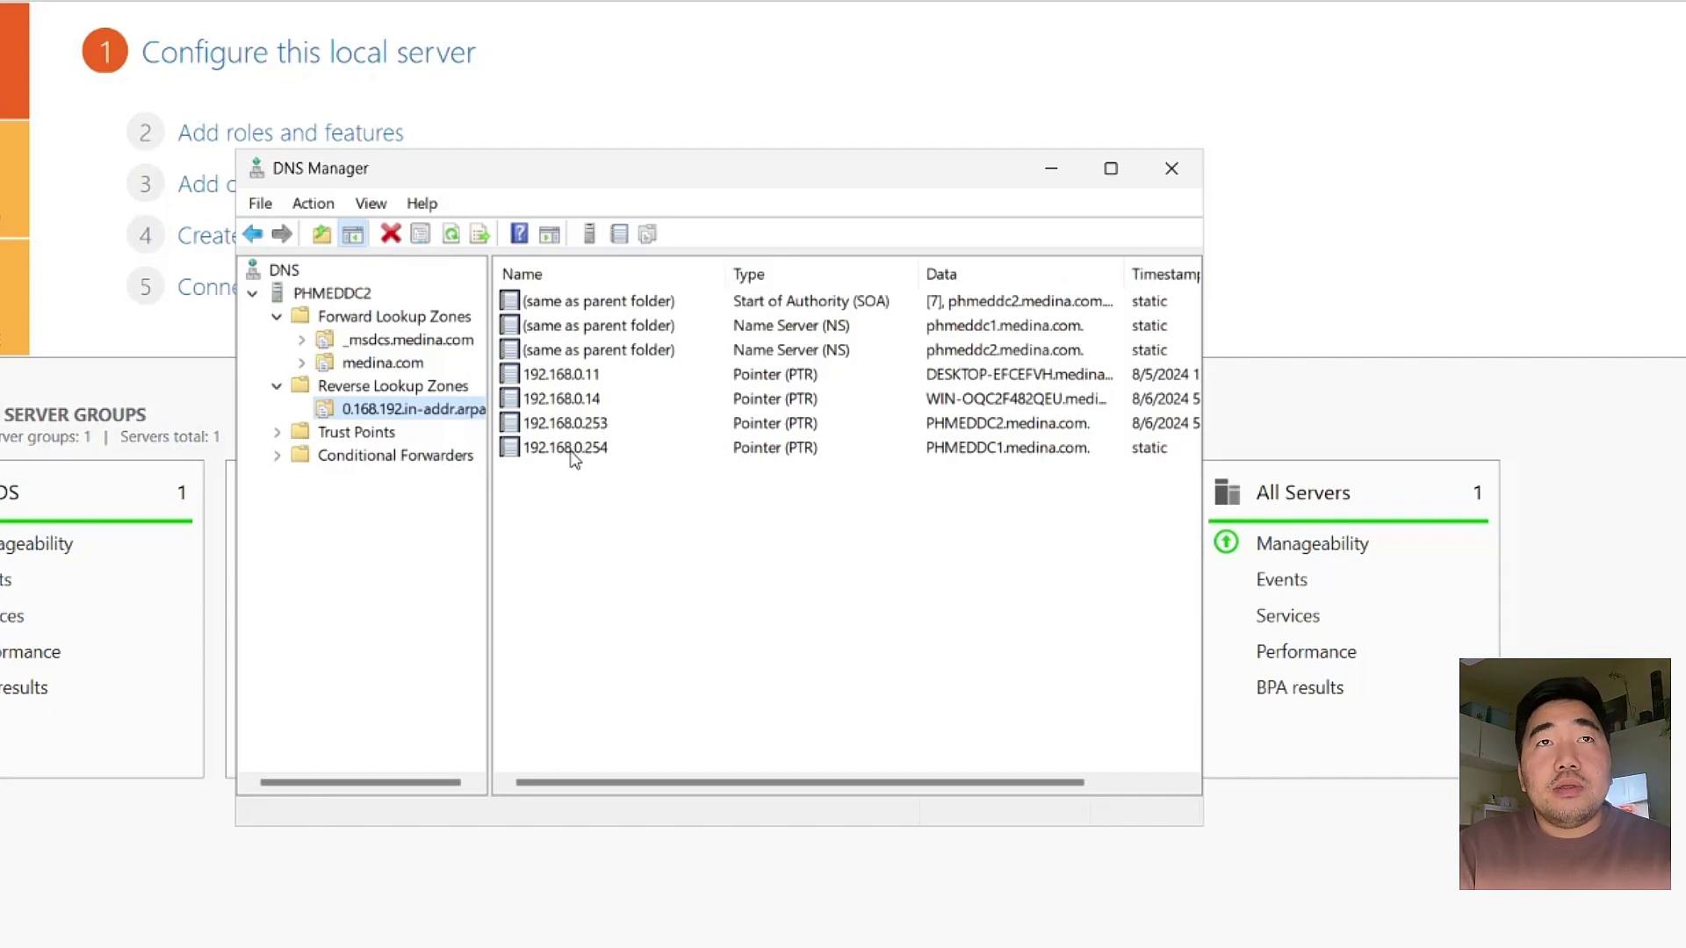
pyautogui.click(582, 460)
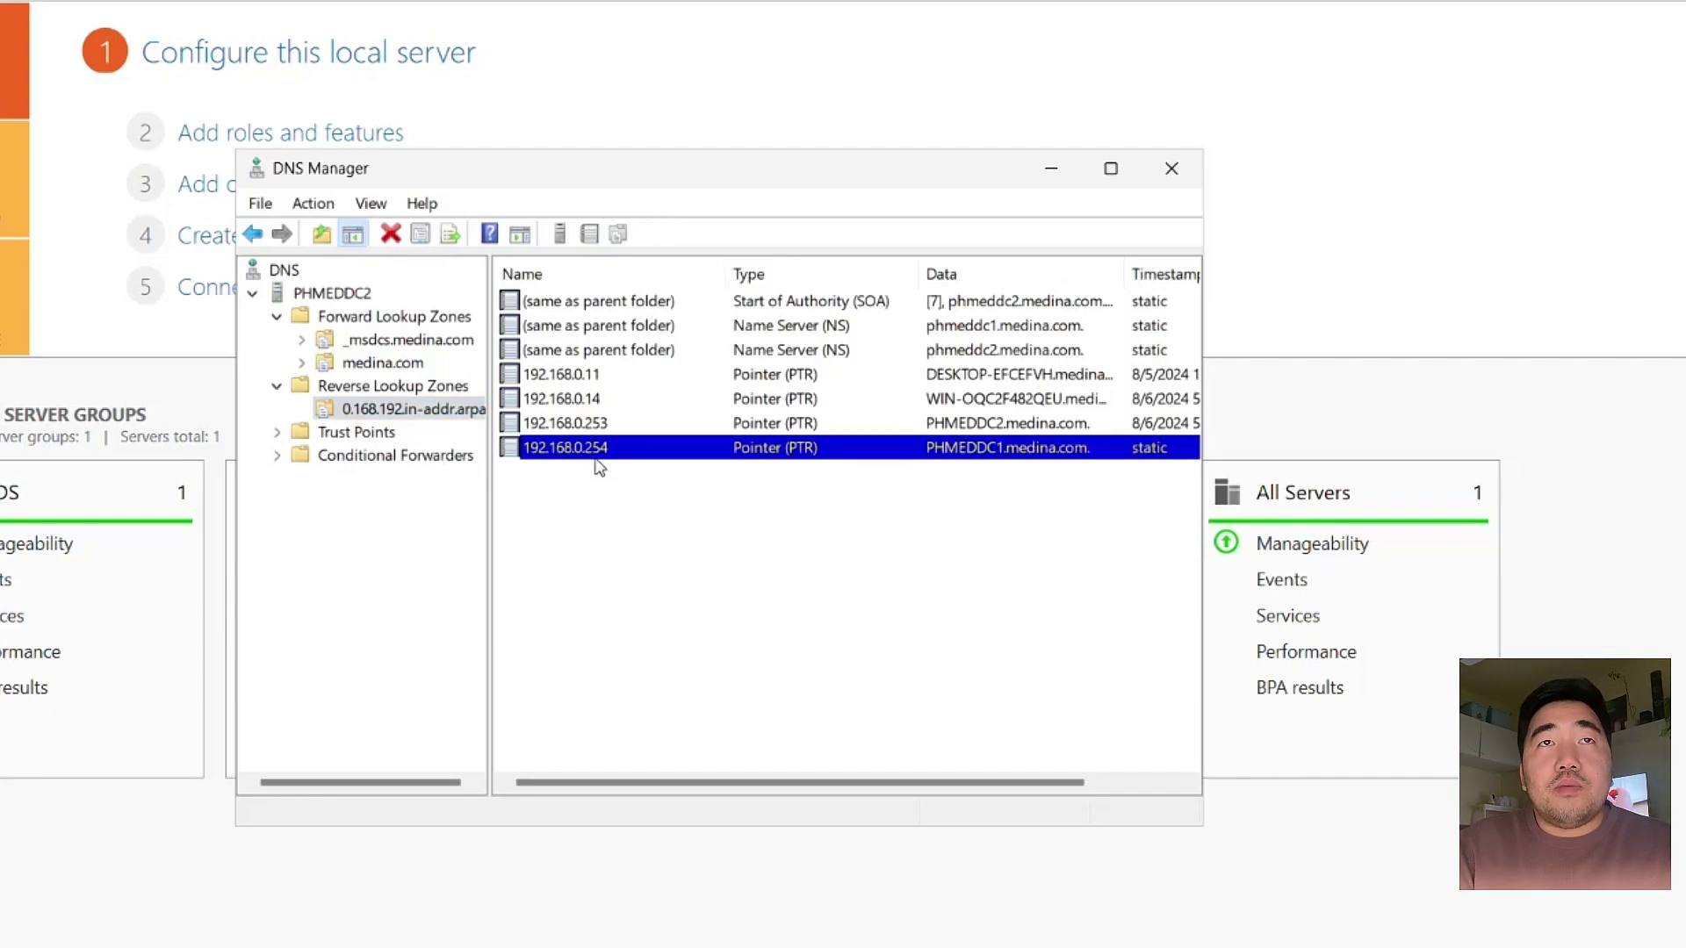
# Review the zone's SOA, phmeddc1/phmeddc2 NS and 192.168.0.14 PTR records, then close DNS Manager
pyautogui.click(718, 353)
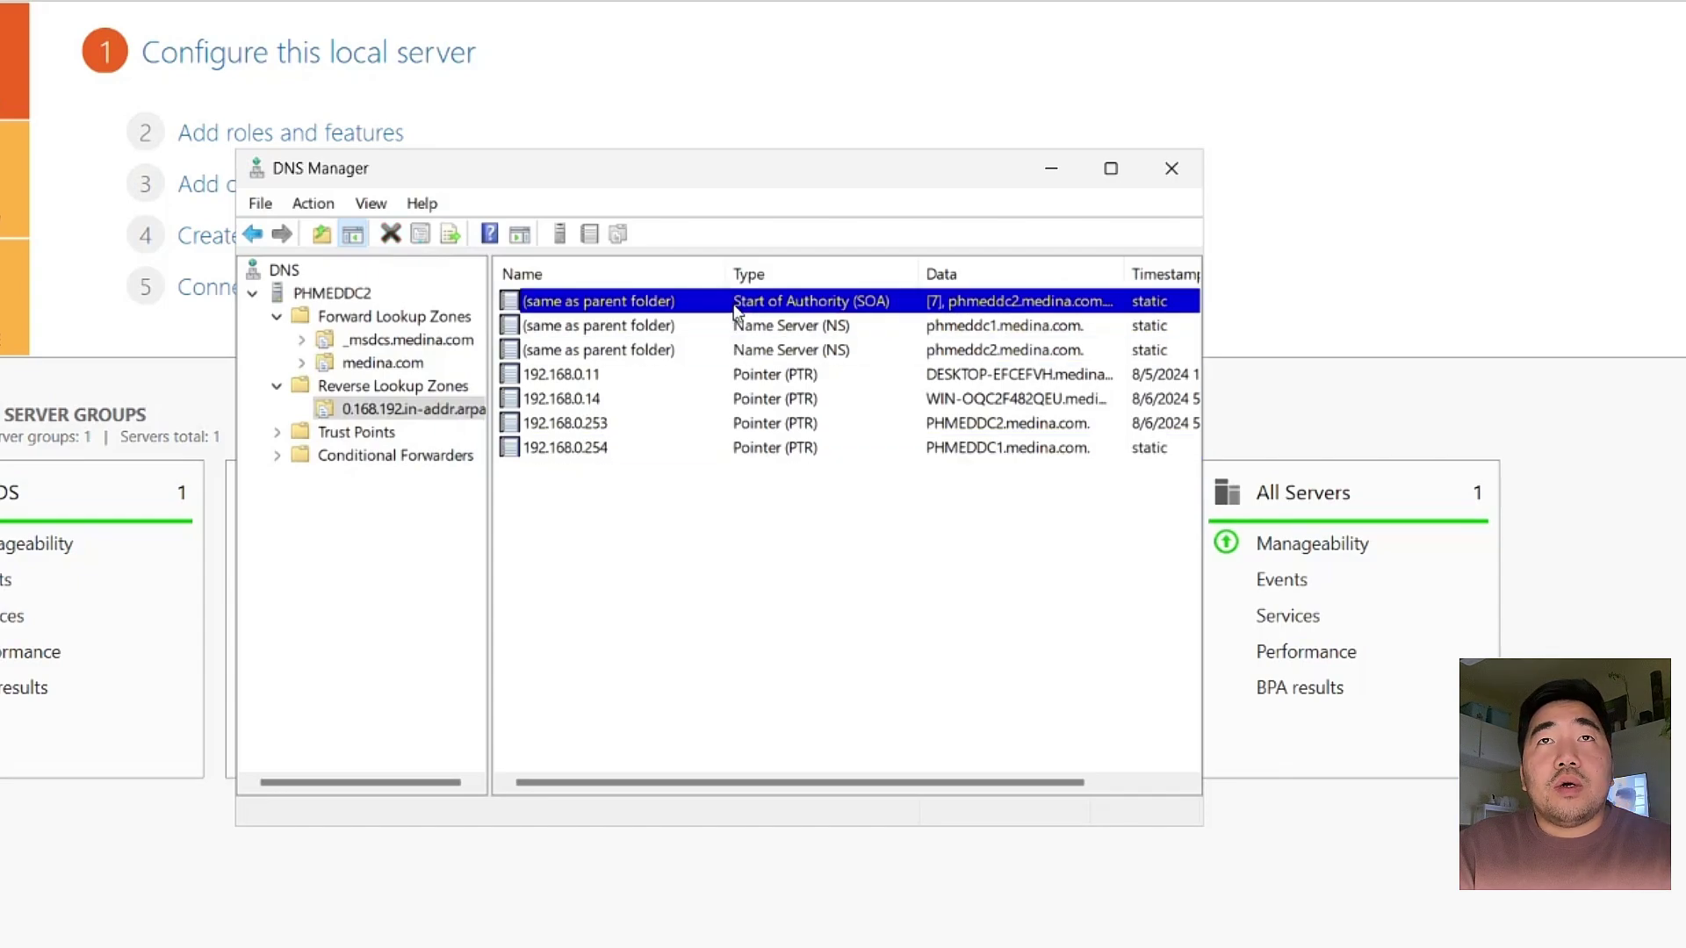
pyautogui.click(742, 304)
pyautogui.click(747, 330)
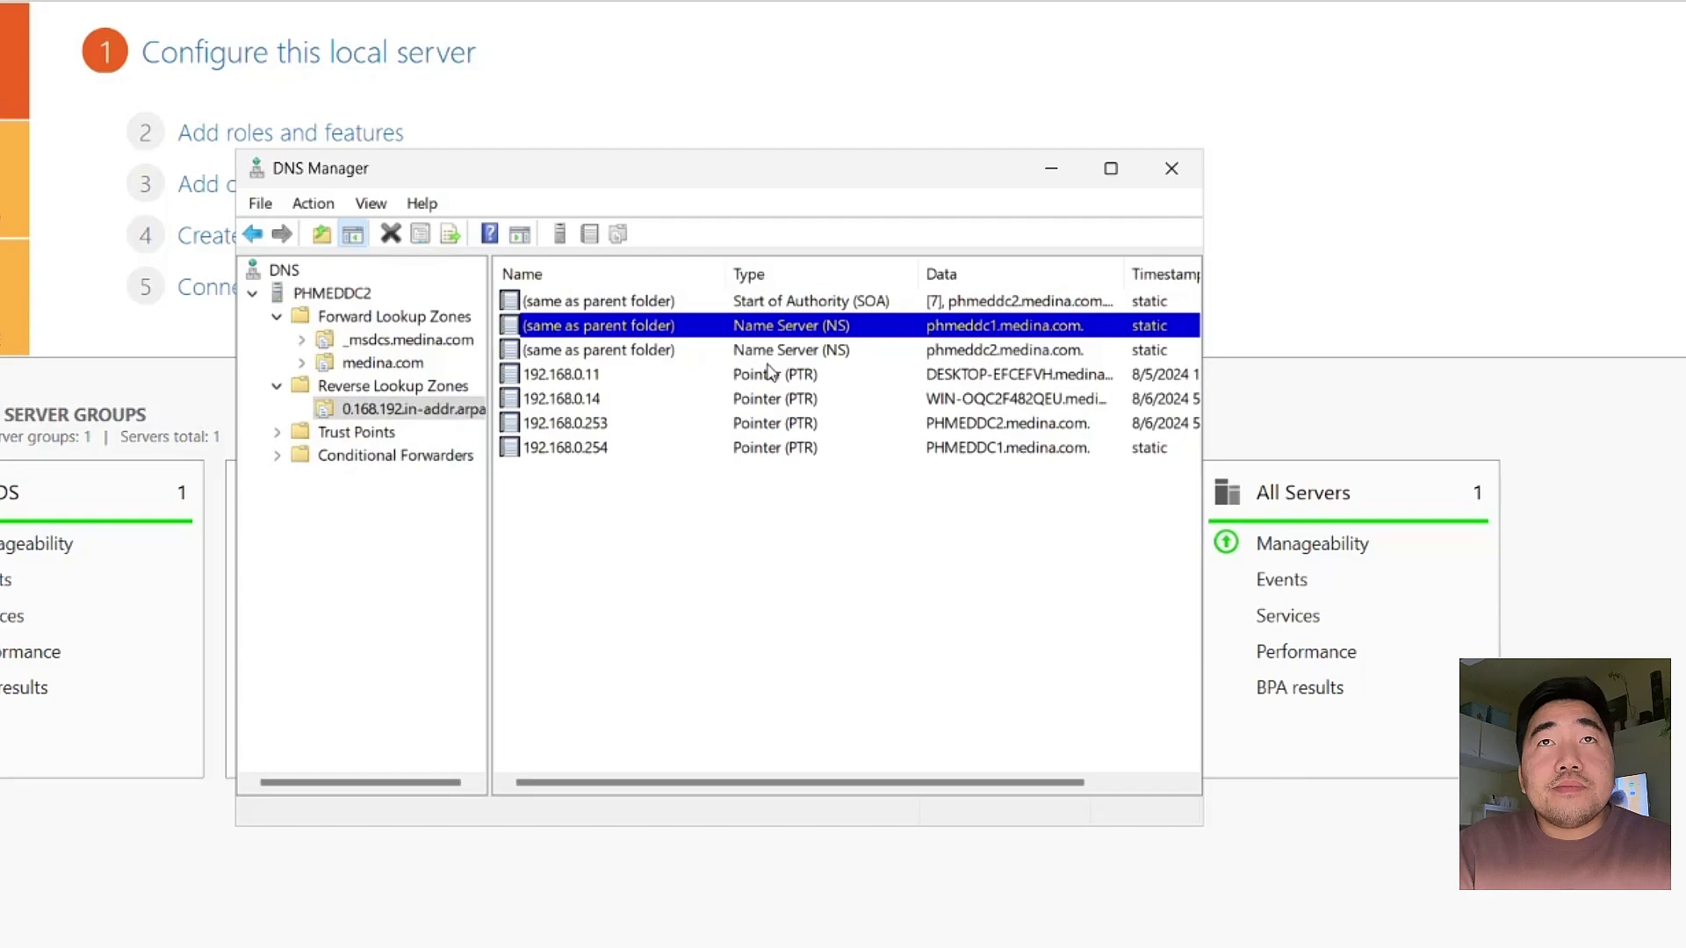
pyautogui.click(773, 353)
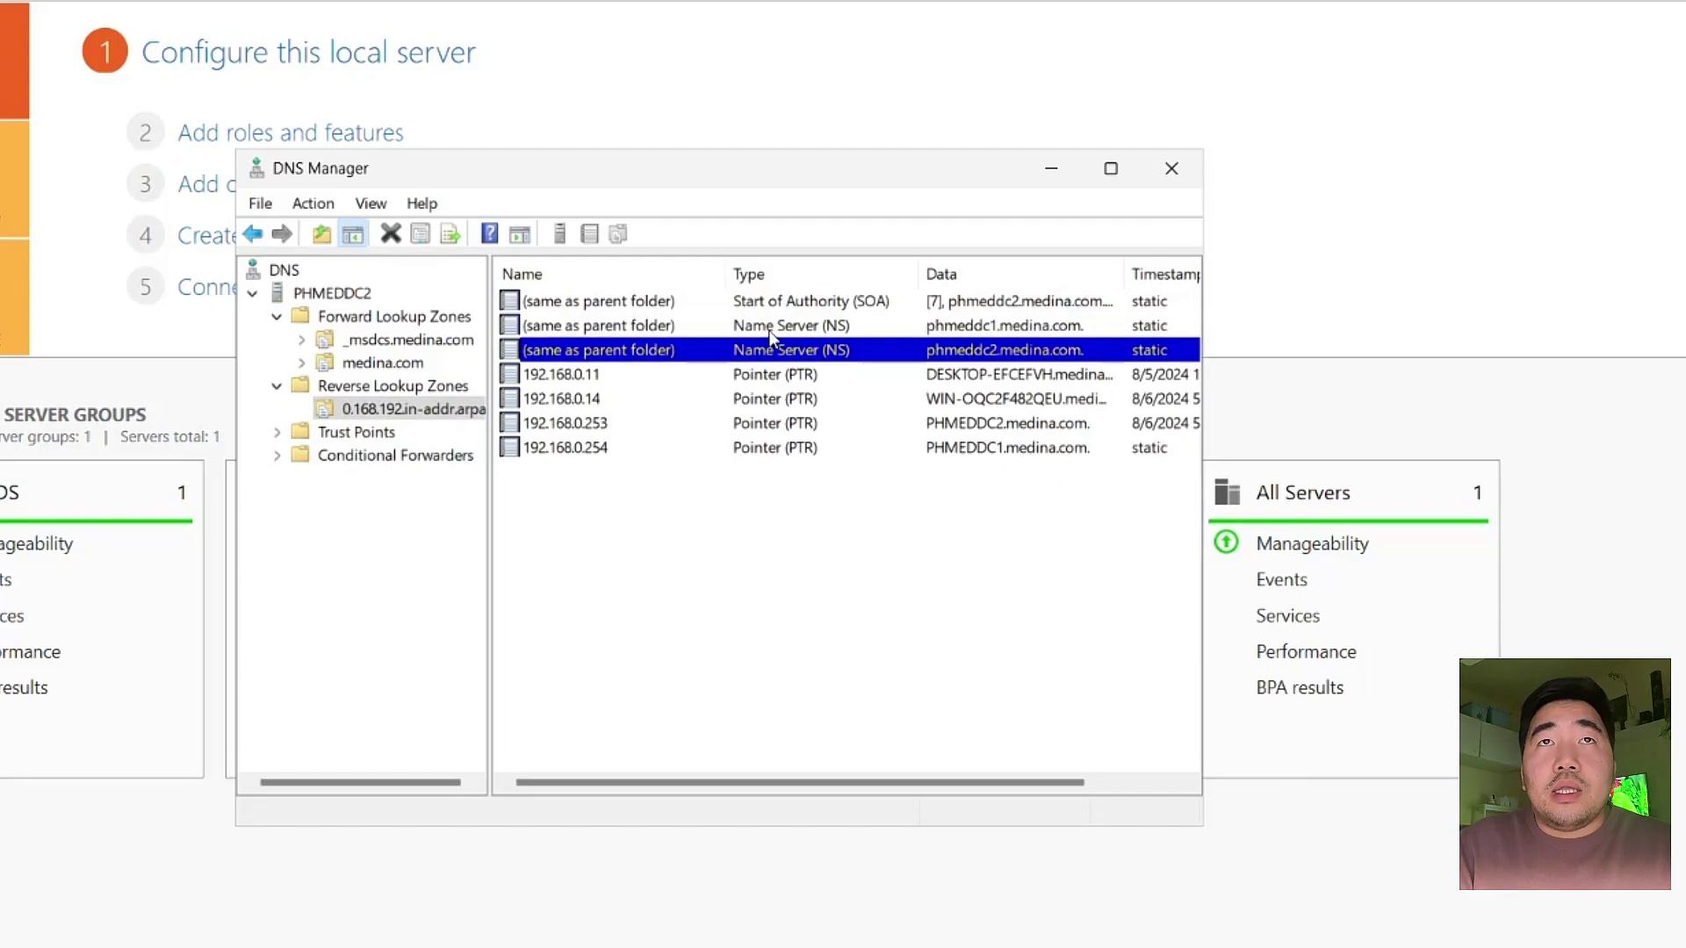
pyautogui.click(771, 330)
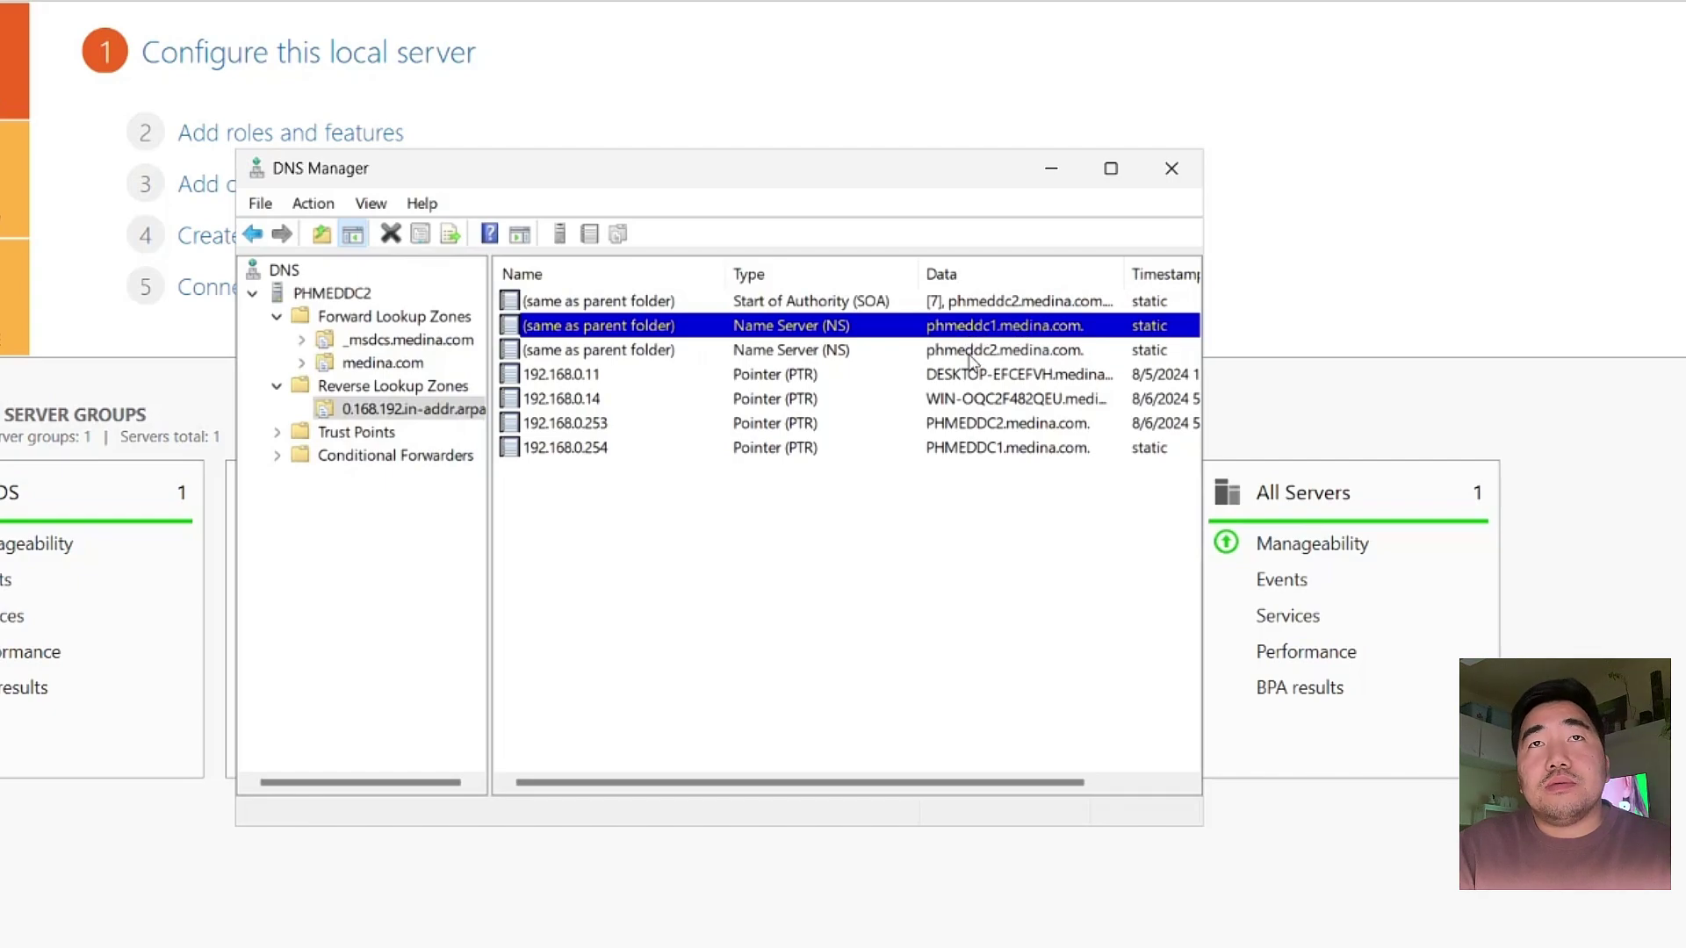
pyautogui.click(904, 400)
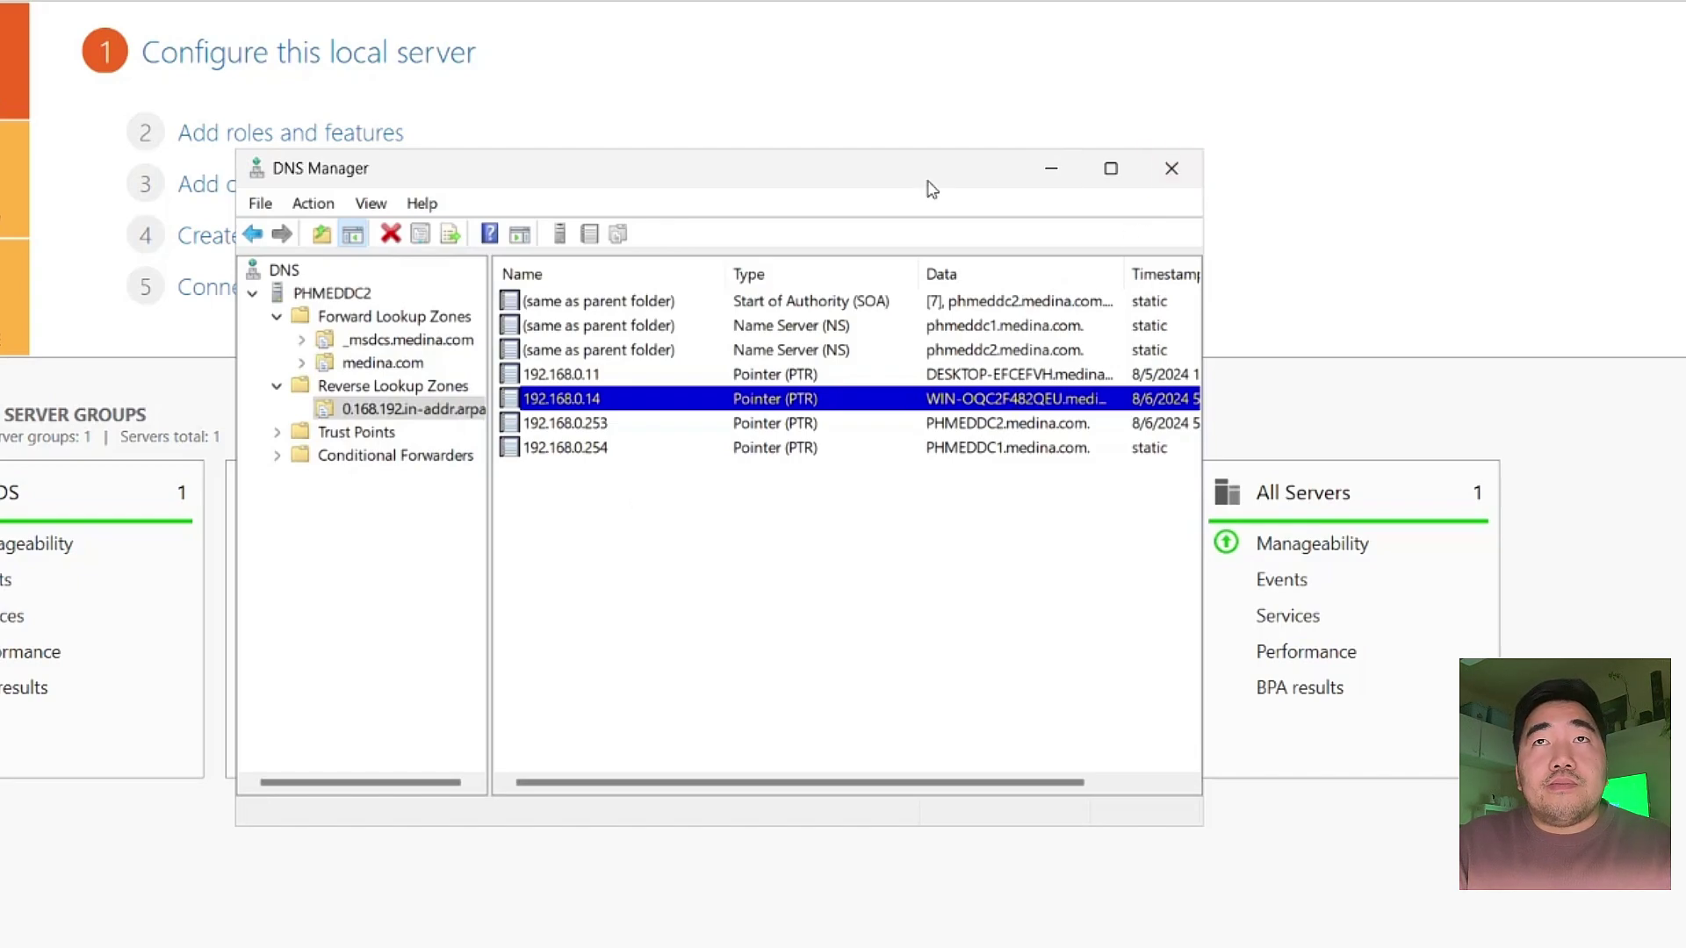
pyautogui.click(1171, 168)
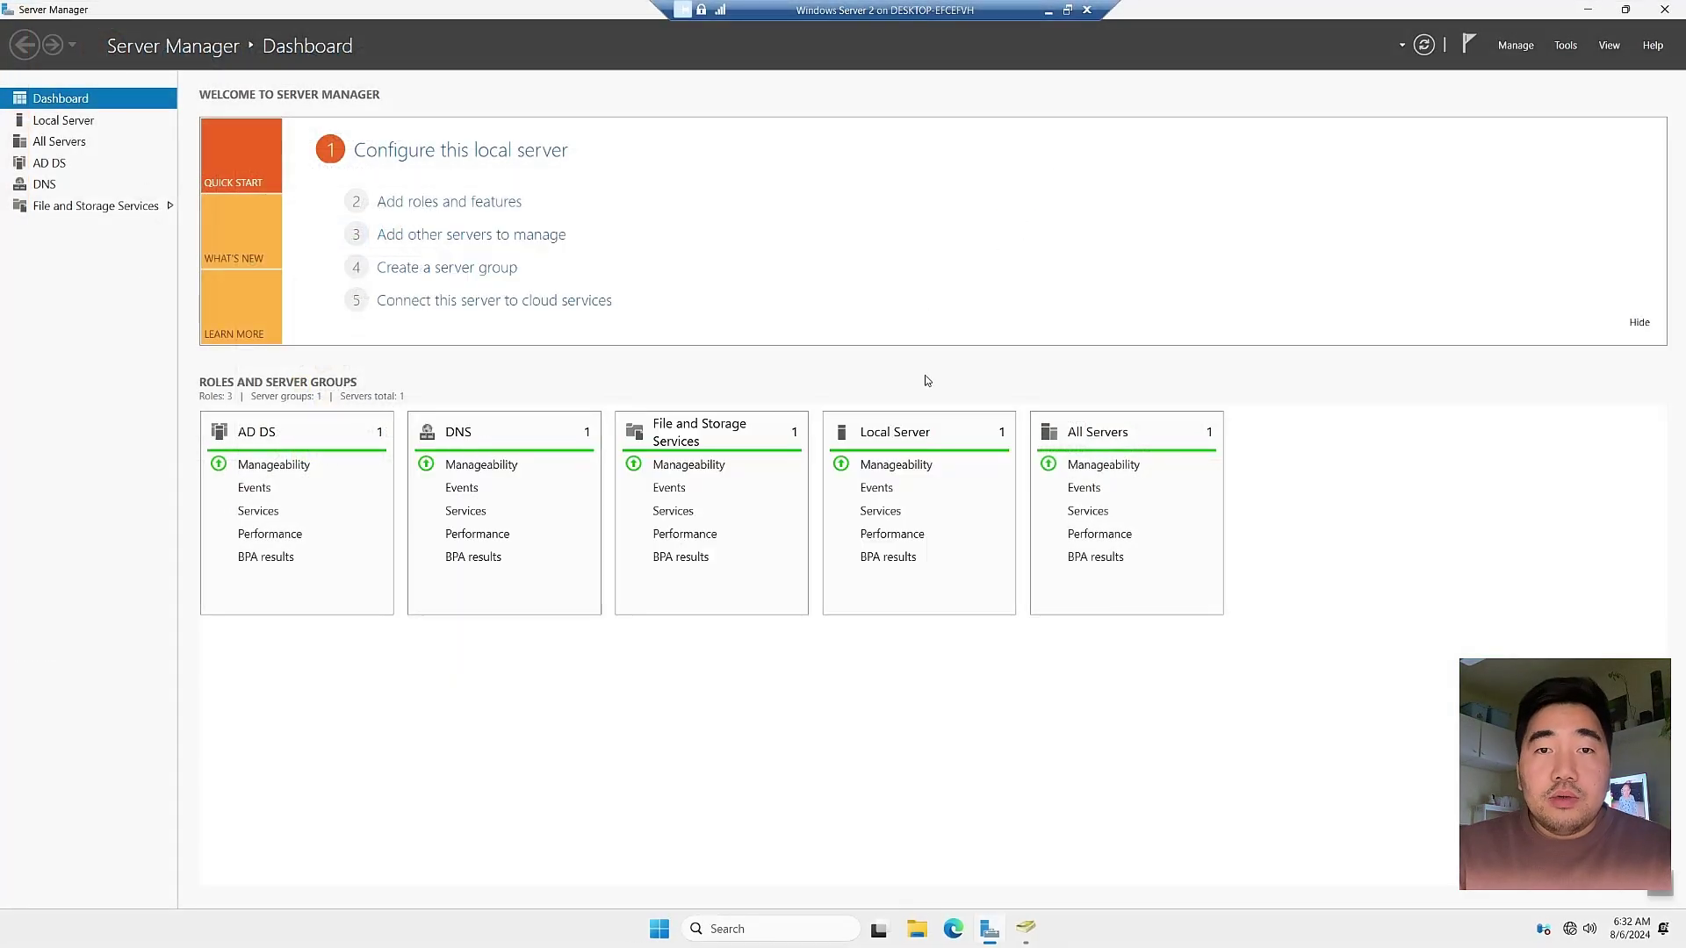